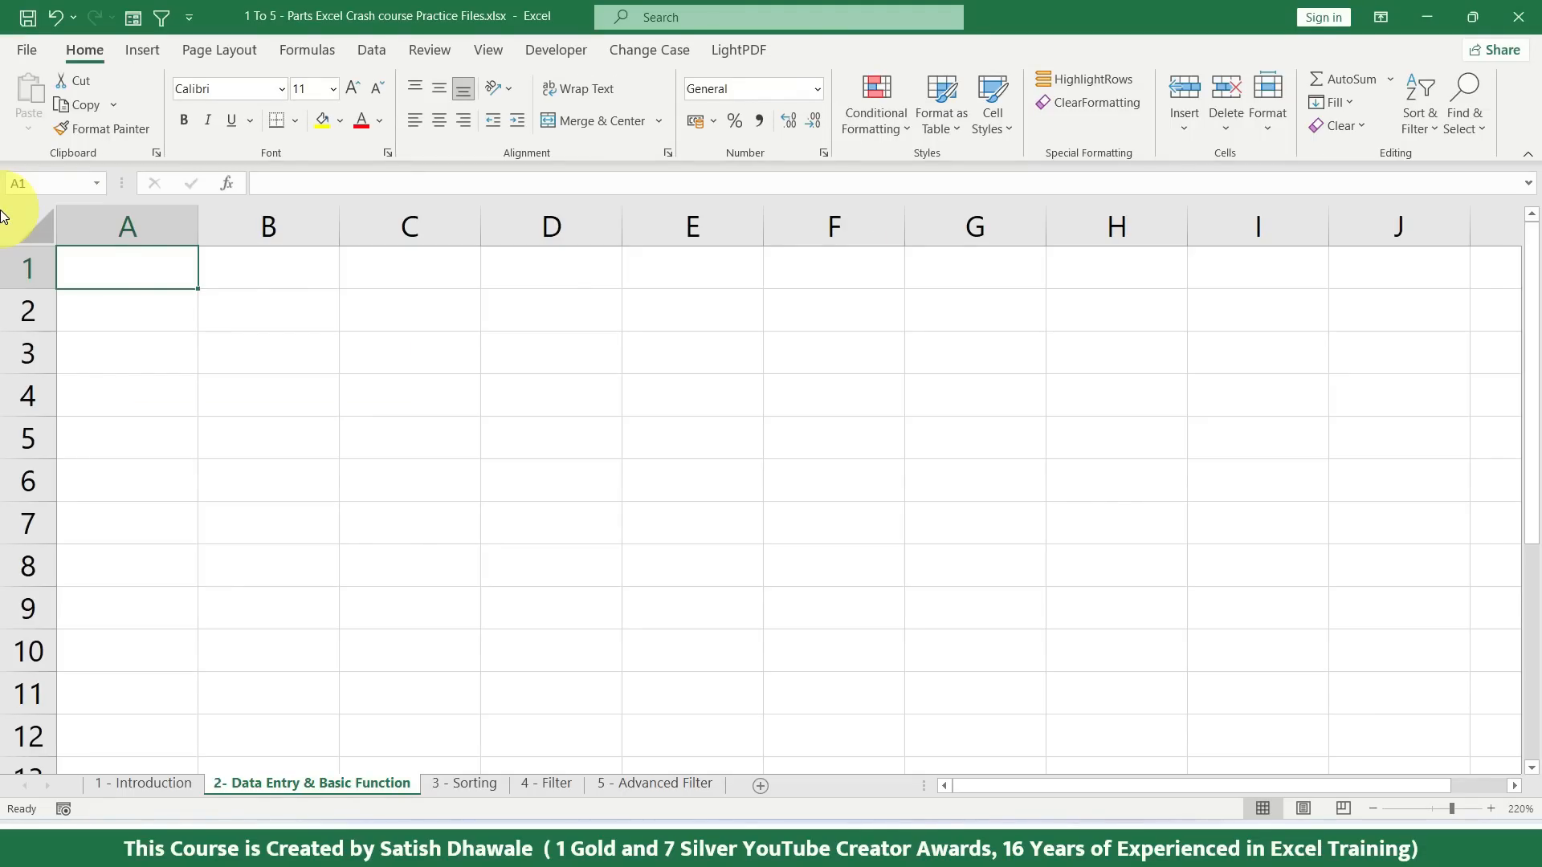
Step: Zoom the worksheet in to 280%
scroll(155, 331, "down", 8)
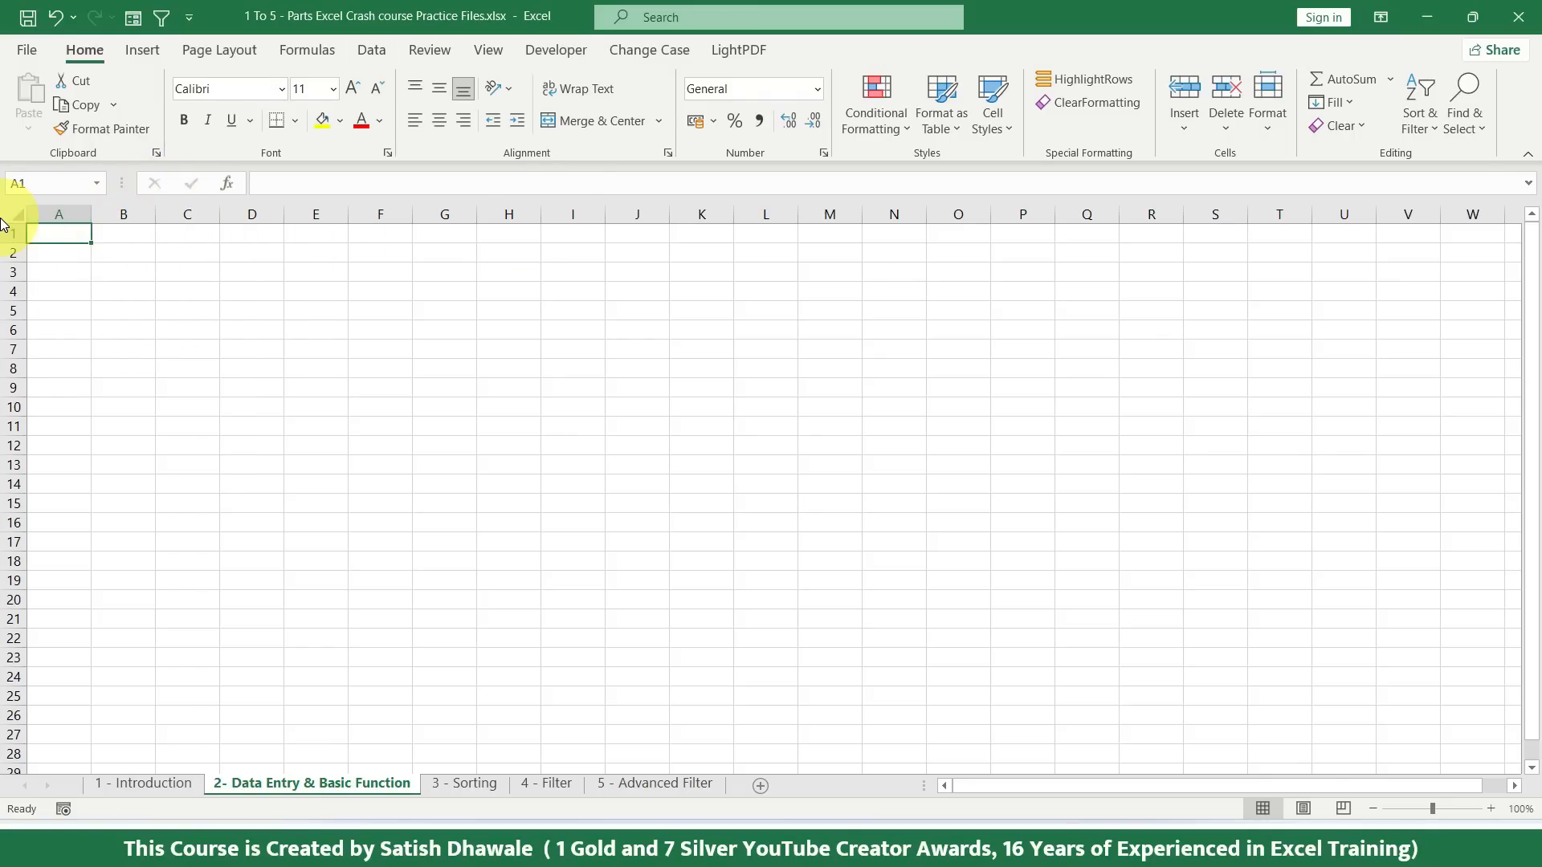
scroll(12, 230, "up", 9, "ctrl")
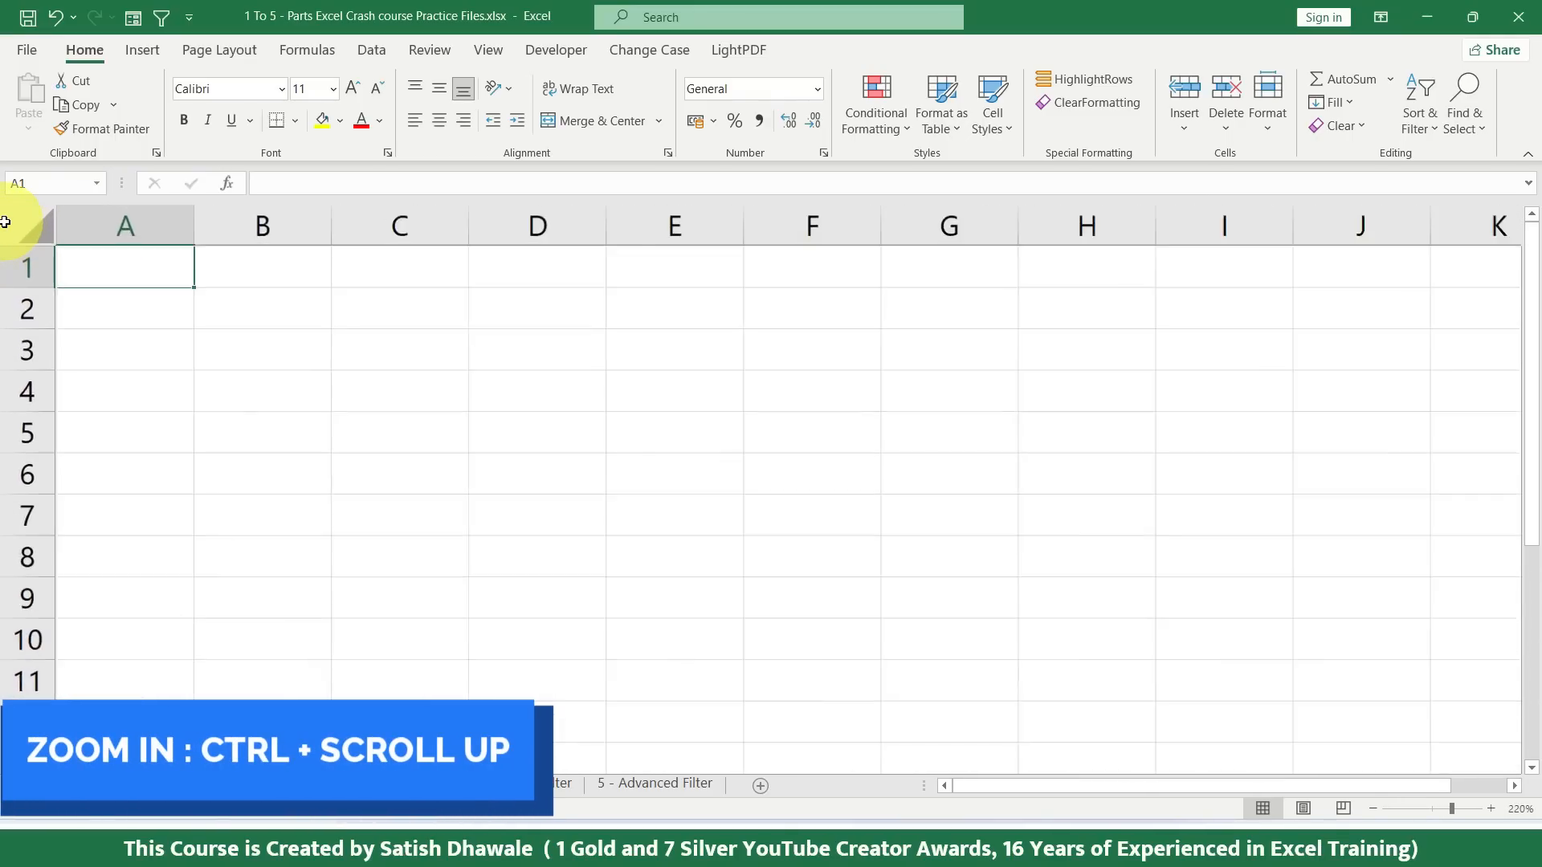
scroll(7, 225, "up", 3, "ctrl")
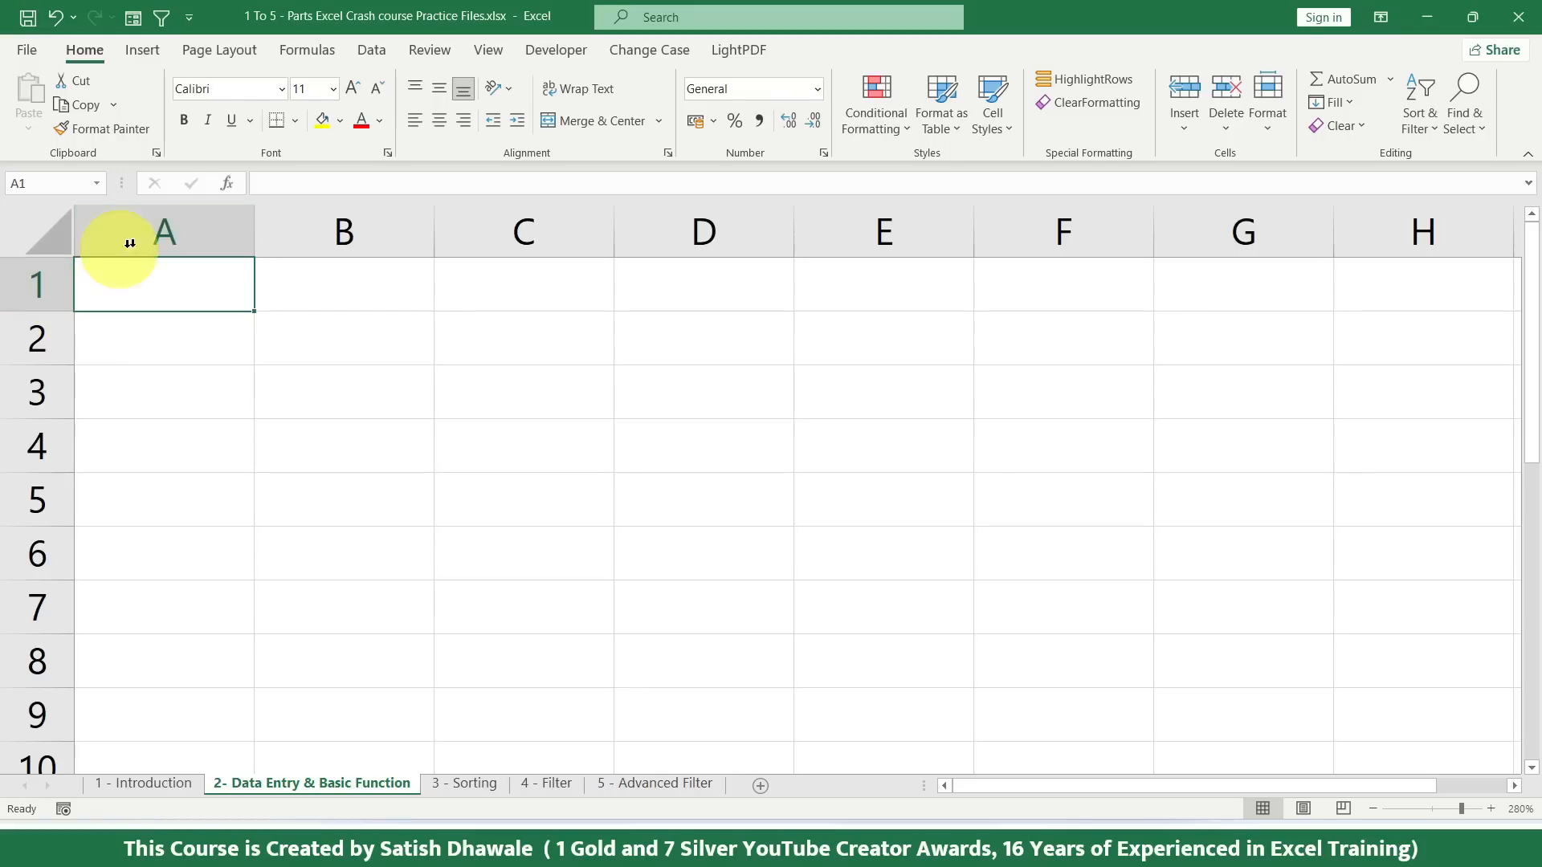
left_click(158, 279)
left_click(499, 389)
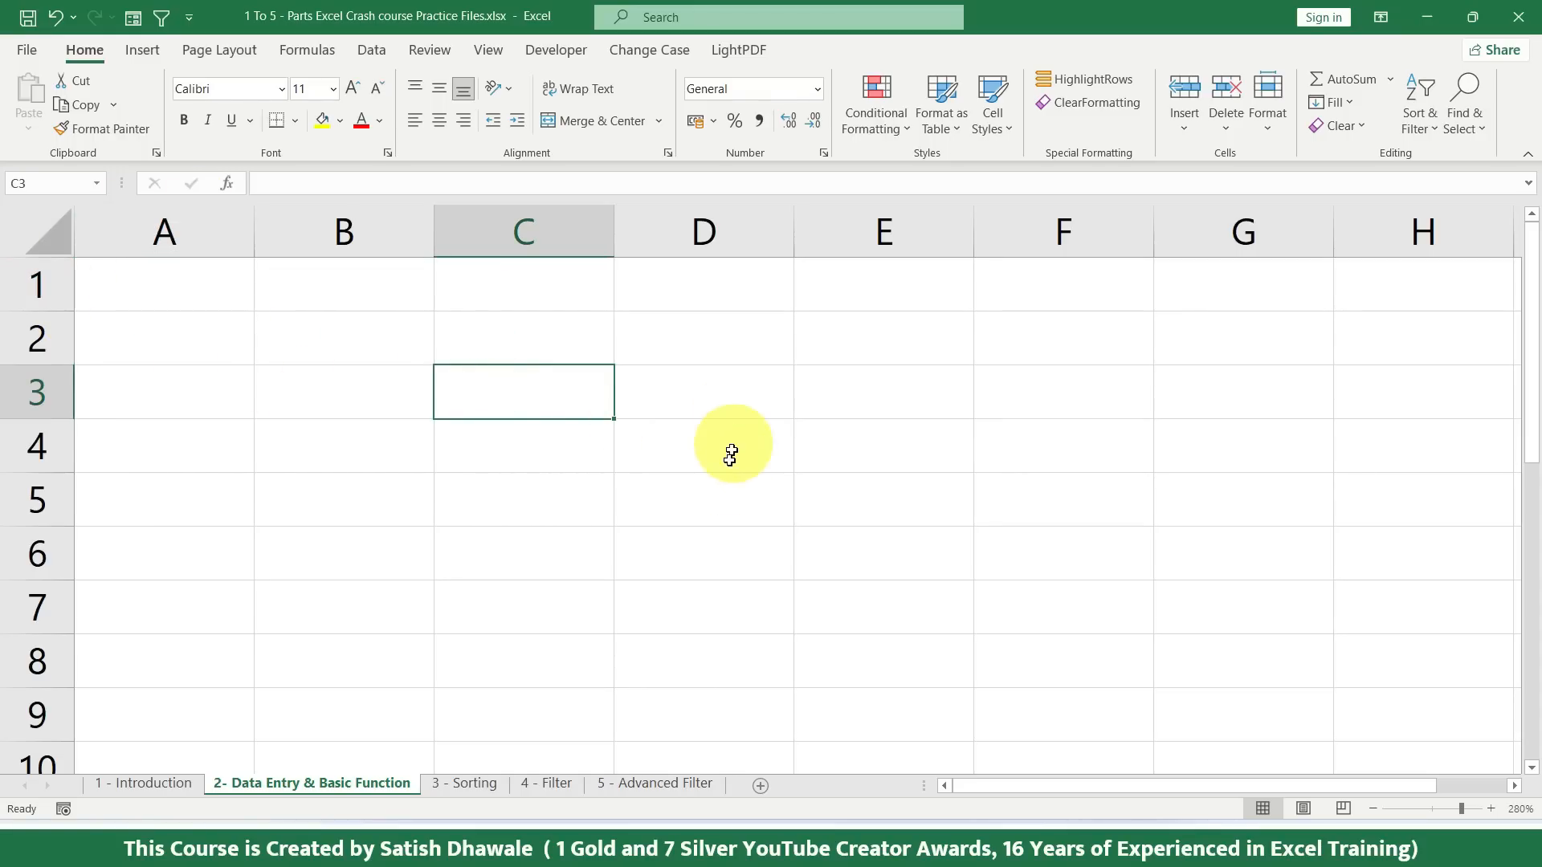
left_click(726, 480)
Step: Enter the column headers SR NO in cell A1 and NAME OF STUDENT in cell B1
left_click(190, 270)
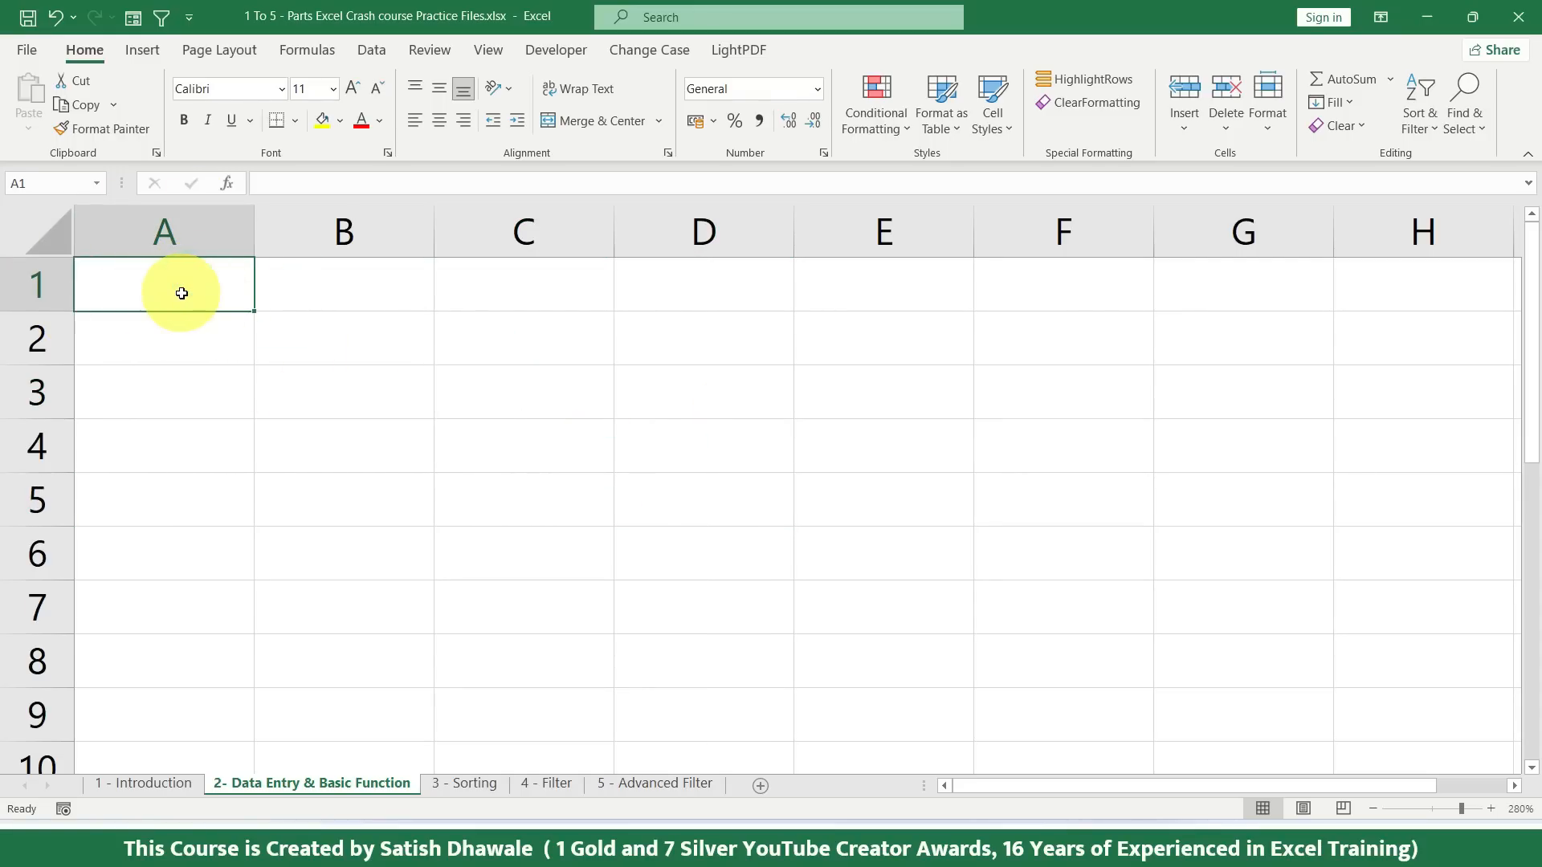
type("SR NO")
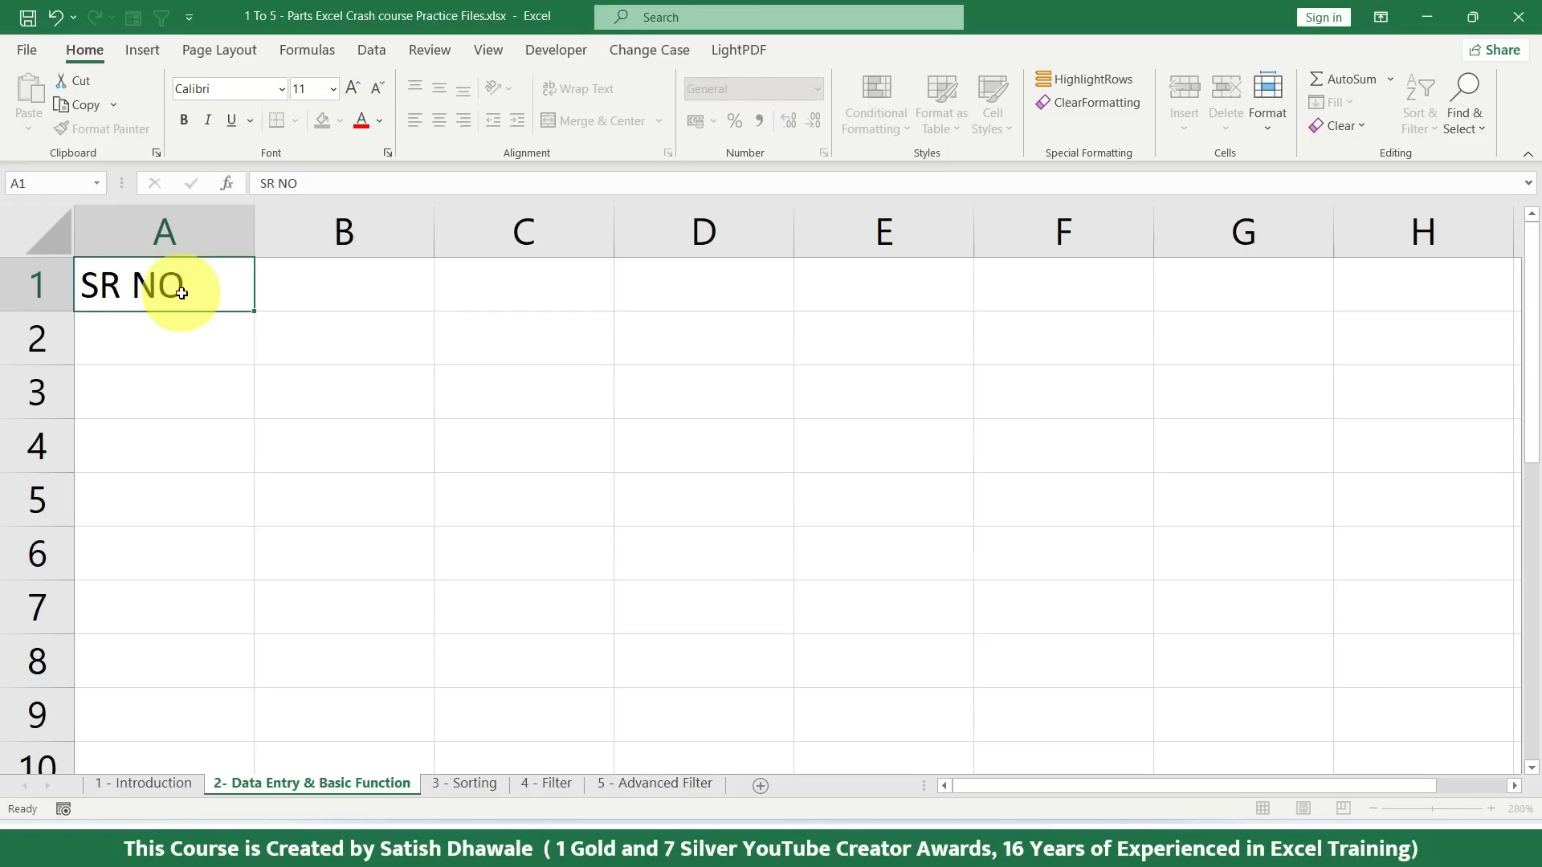
key("Tab")
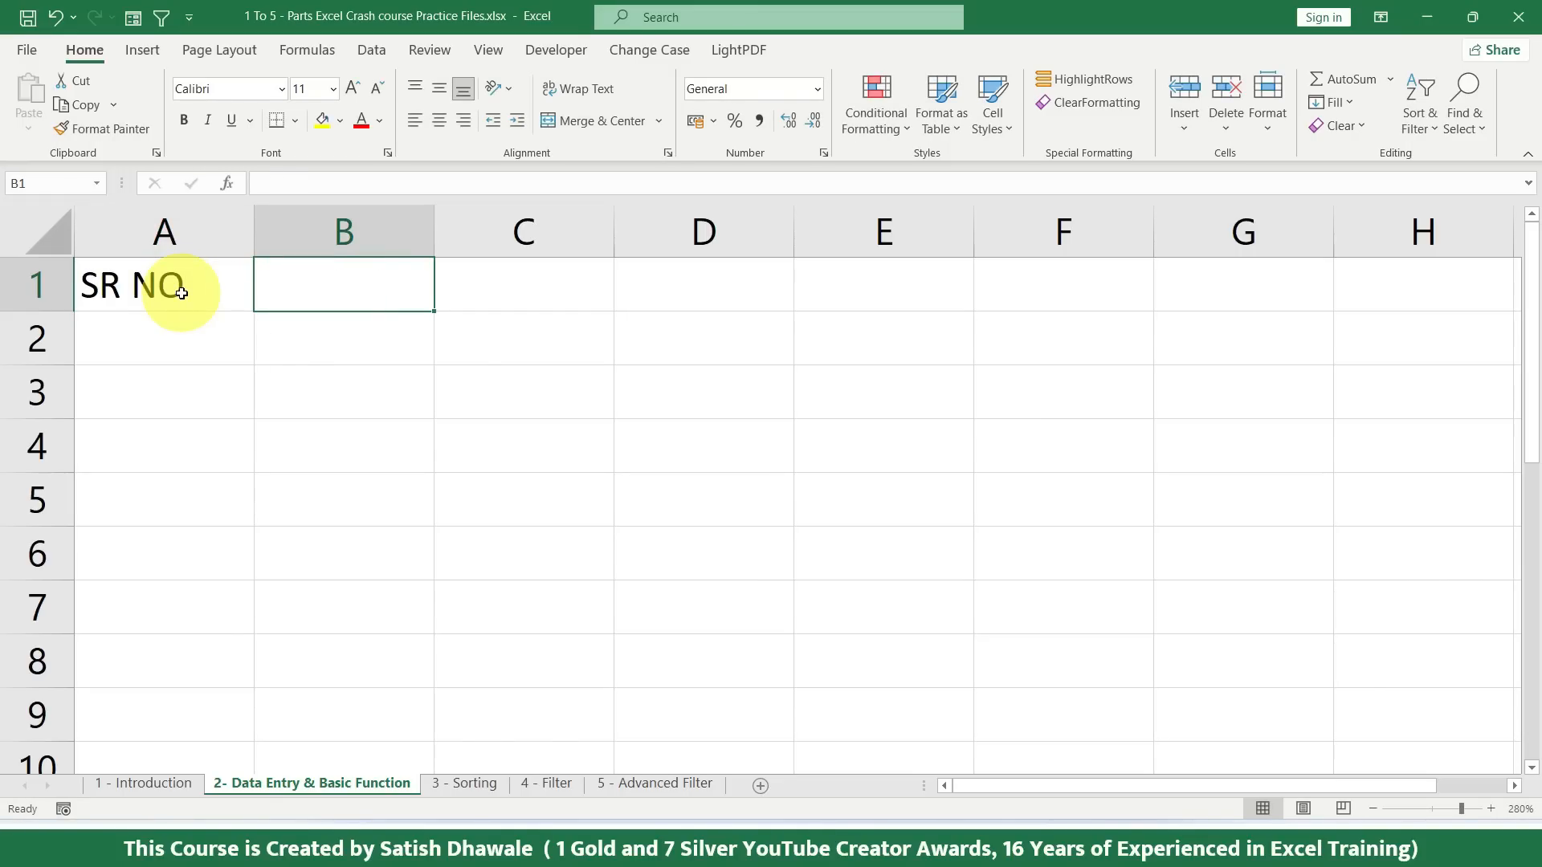
type("NAME OF STUD")
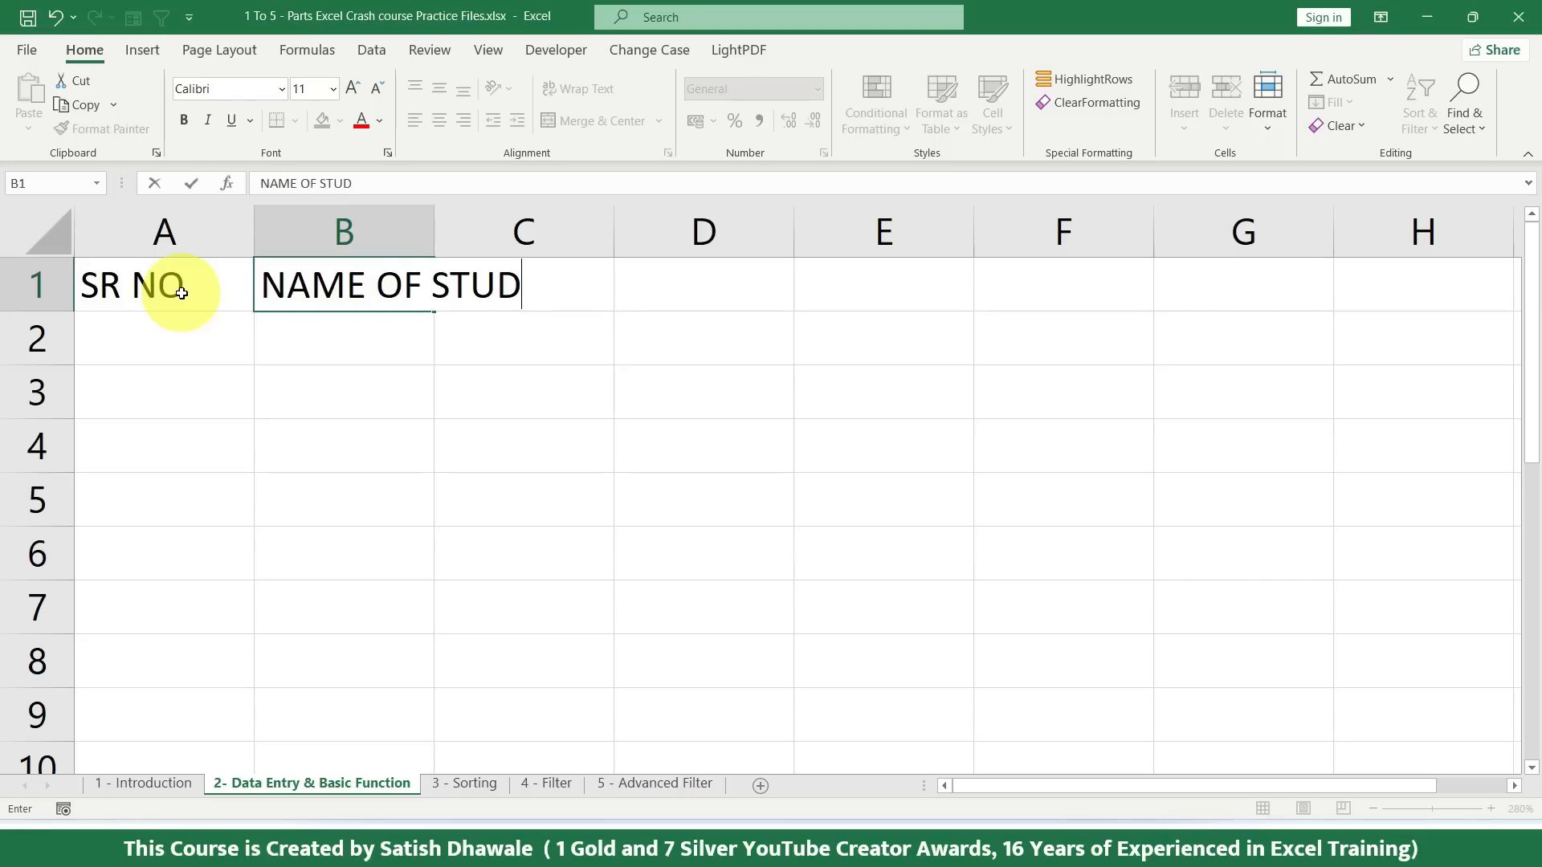
type("ENT")
key("Return")
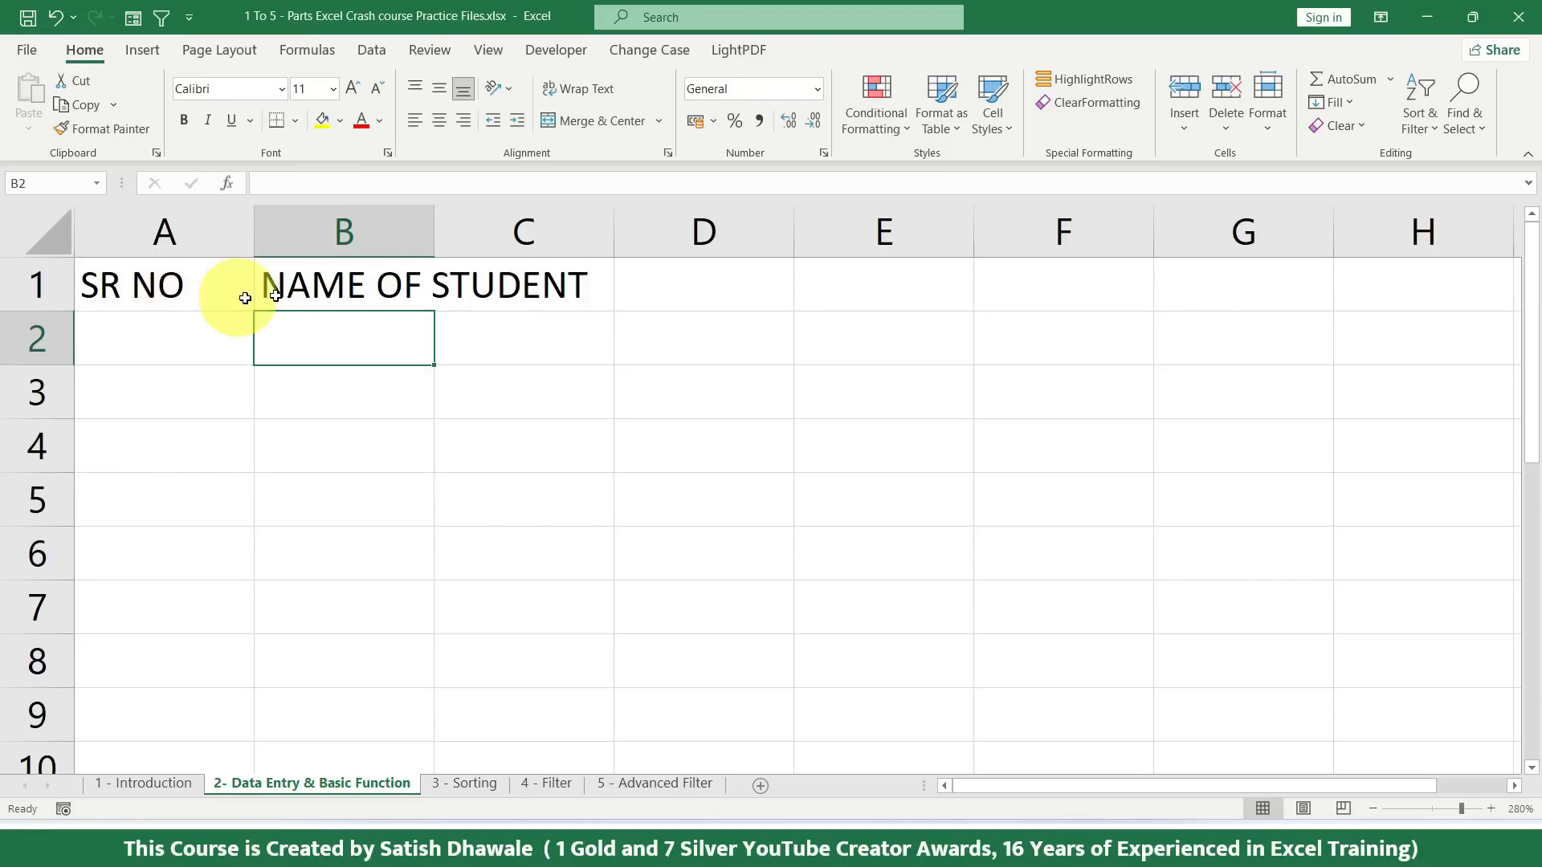
Step: Try auto-fitting column B to its header text, and undo the width change
left_click(325, 287)
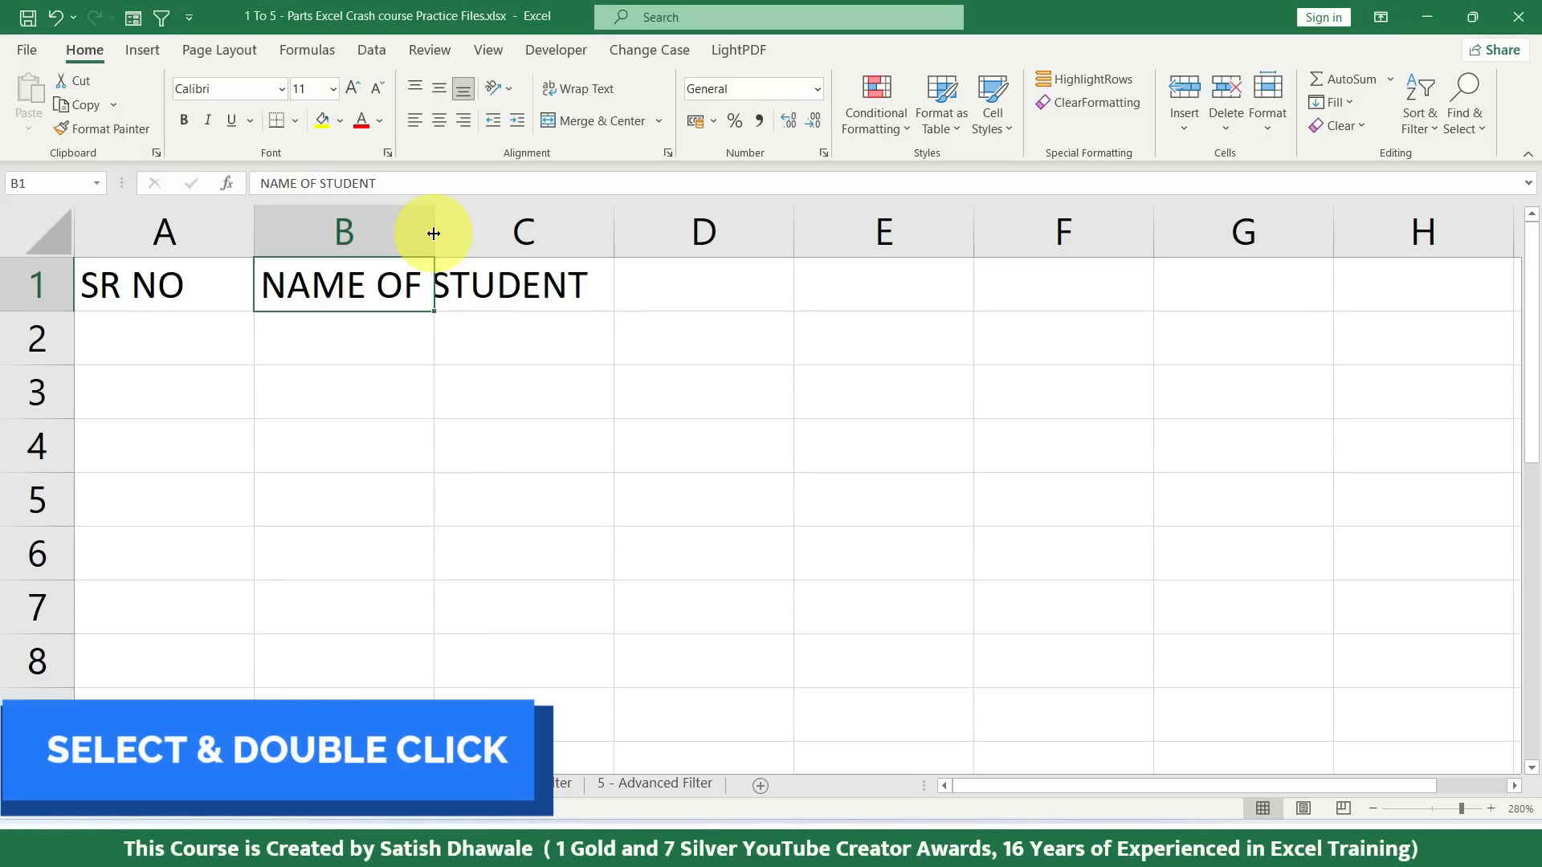
double_click(433, 233)
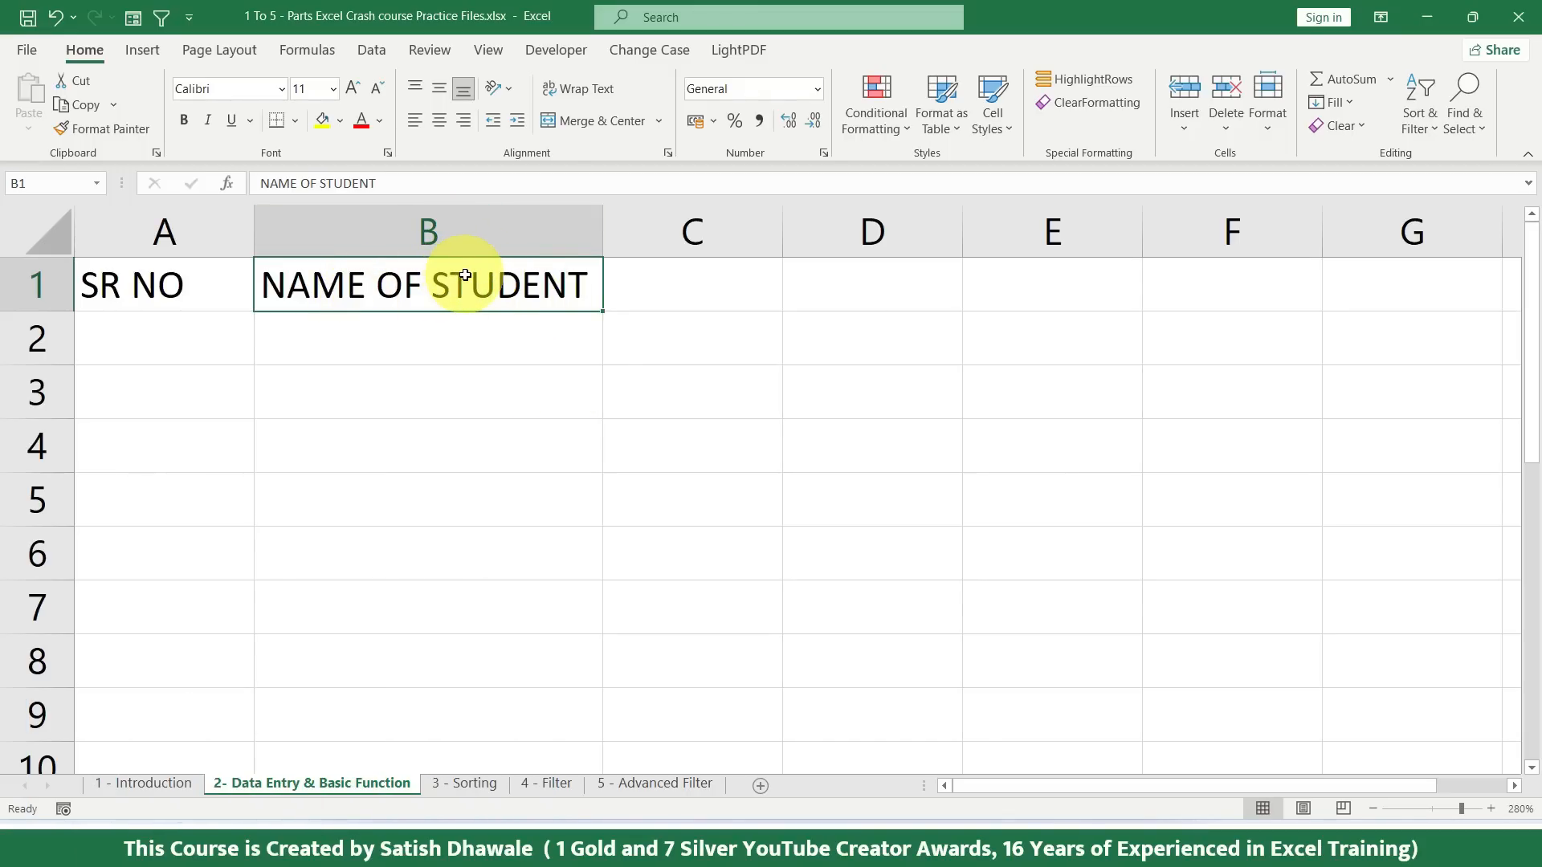
key("ctrl+z")
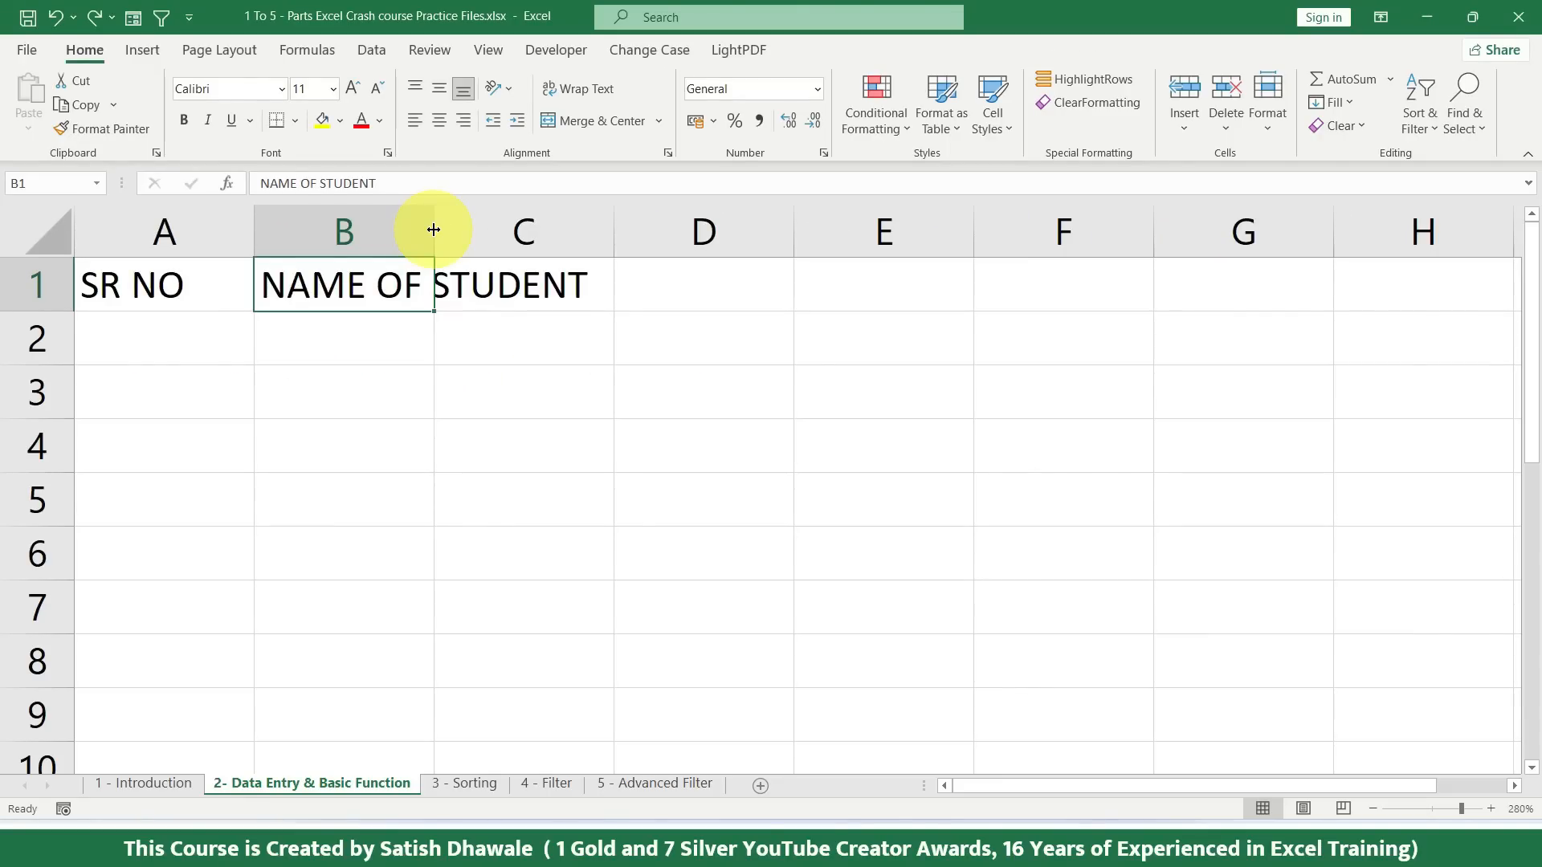
Step: Try widening column B manually until it holds the full NAME OF STUDENT header, and undo the resize
left_click(420, 230)
left_click_drag(434, 231, 621, 232)
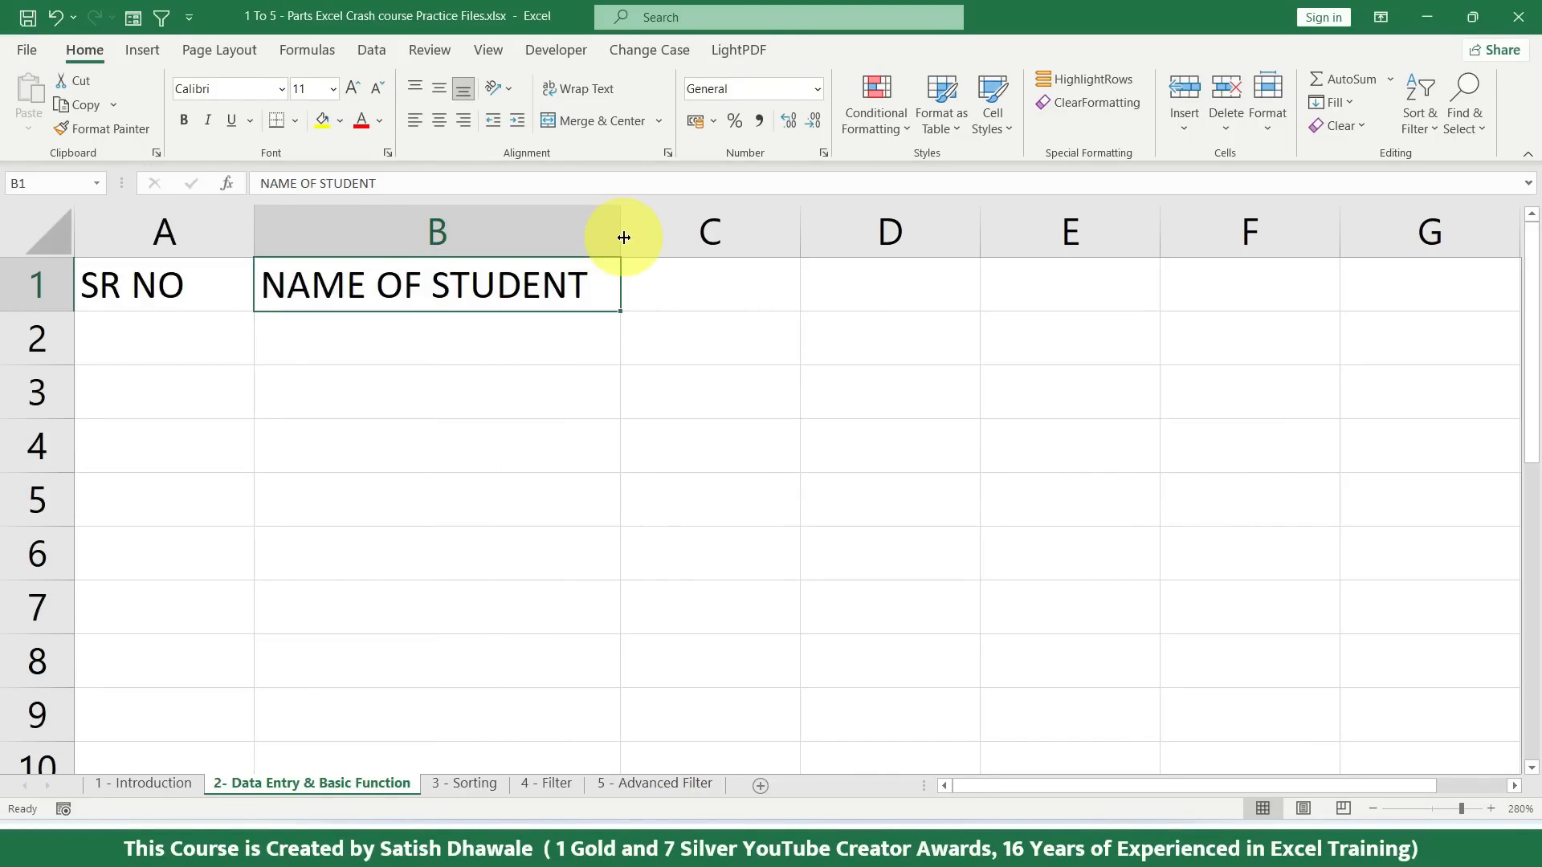
left_click(492, 231)
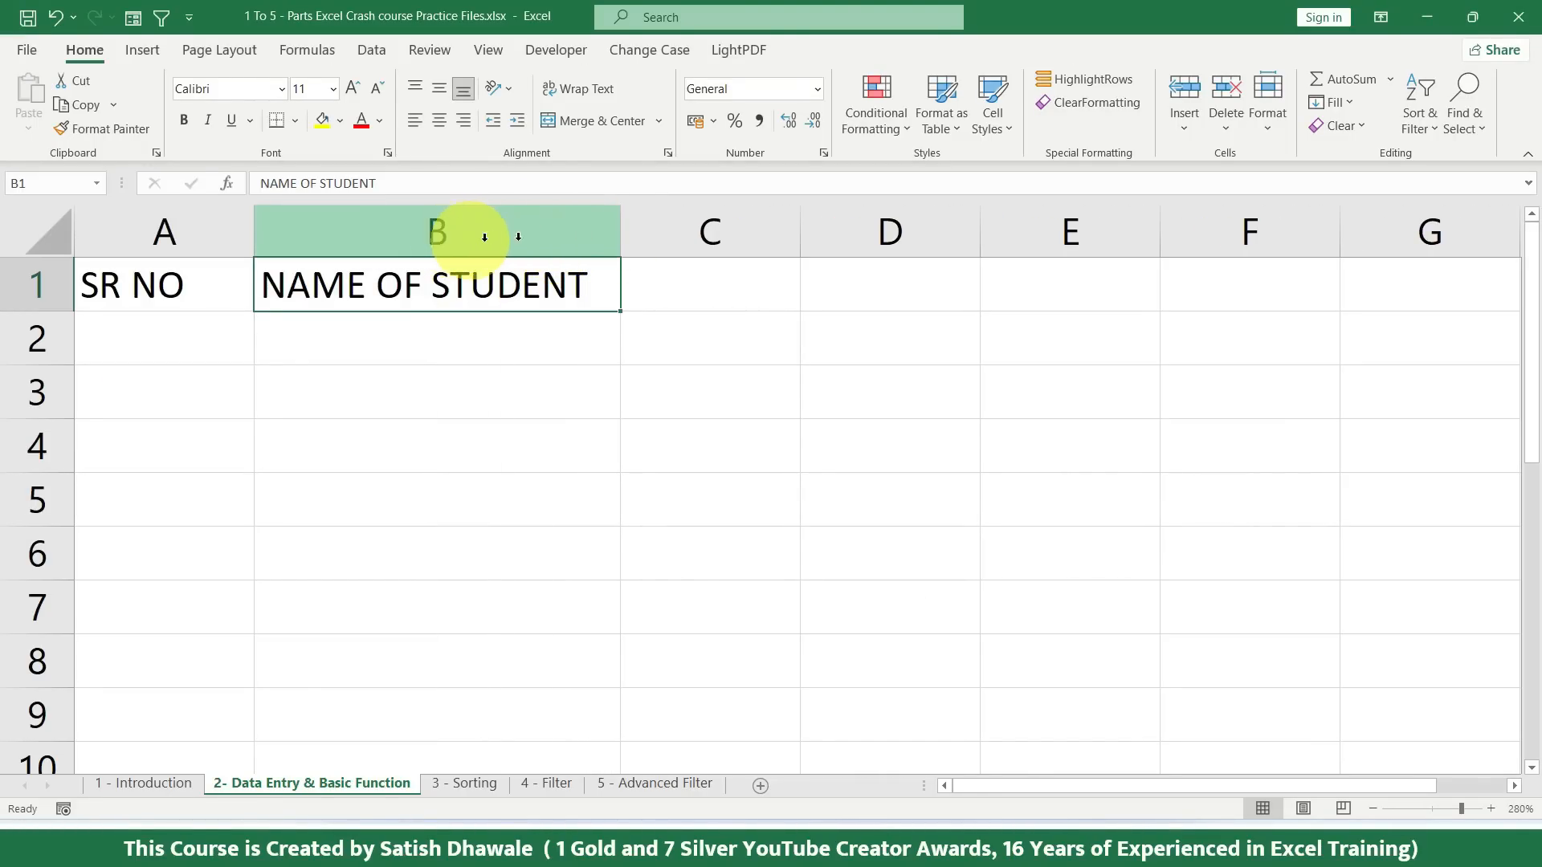
key("ctrl+z")
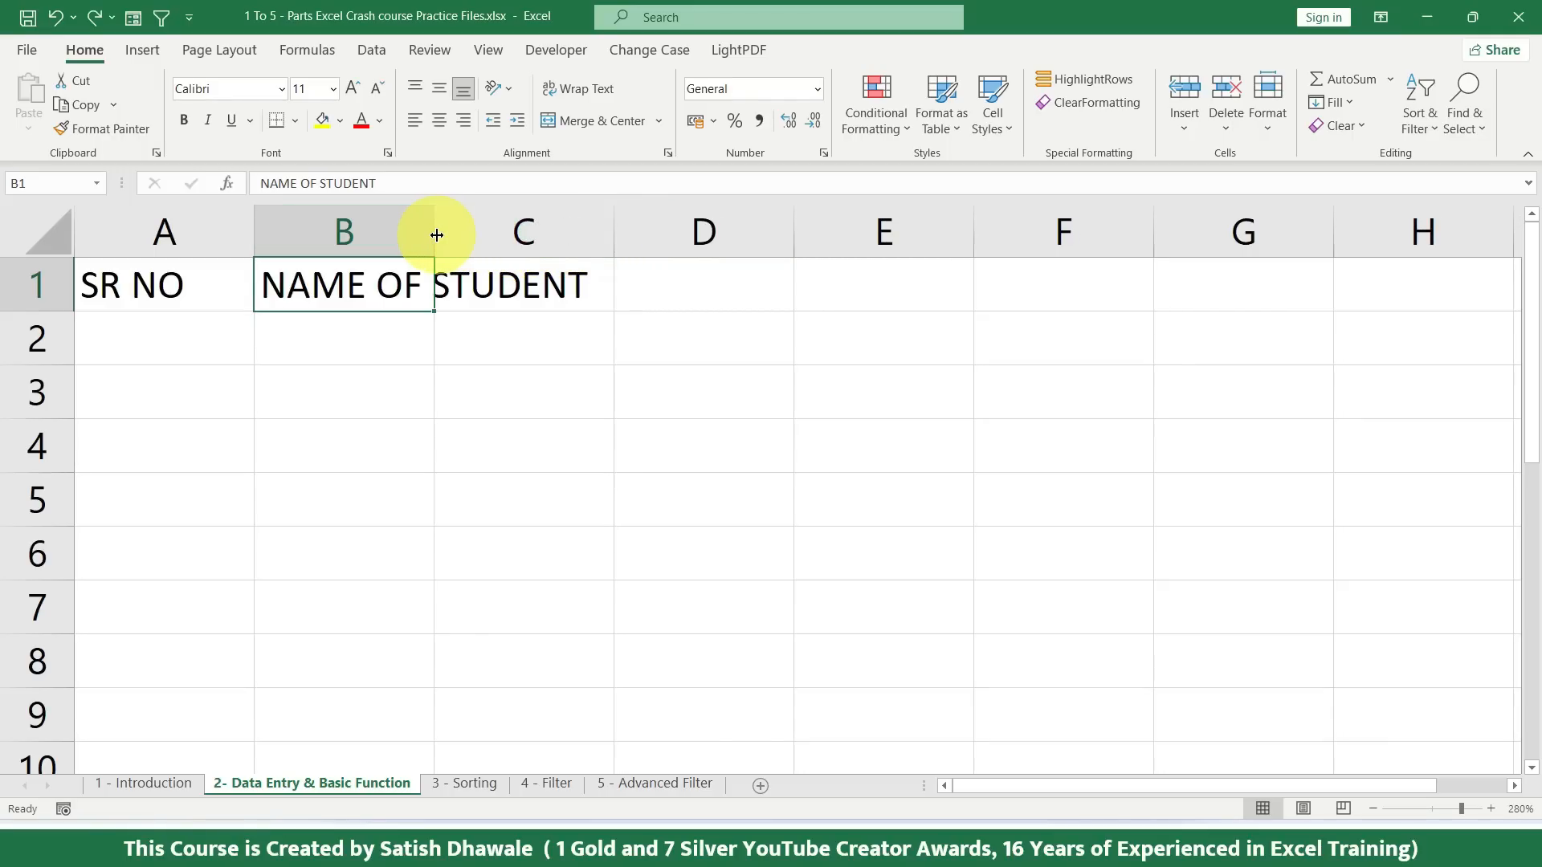
Step: Resize column B manually, and auto-fit its width to the NAME OF STUDENT header
left_click_drag(436, 235, 580, 236)
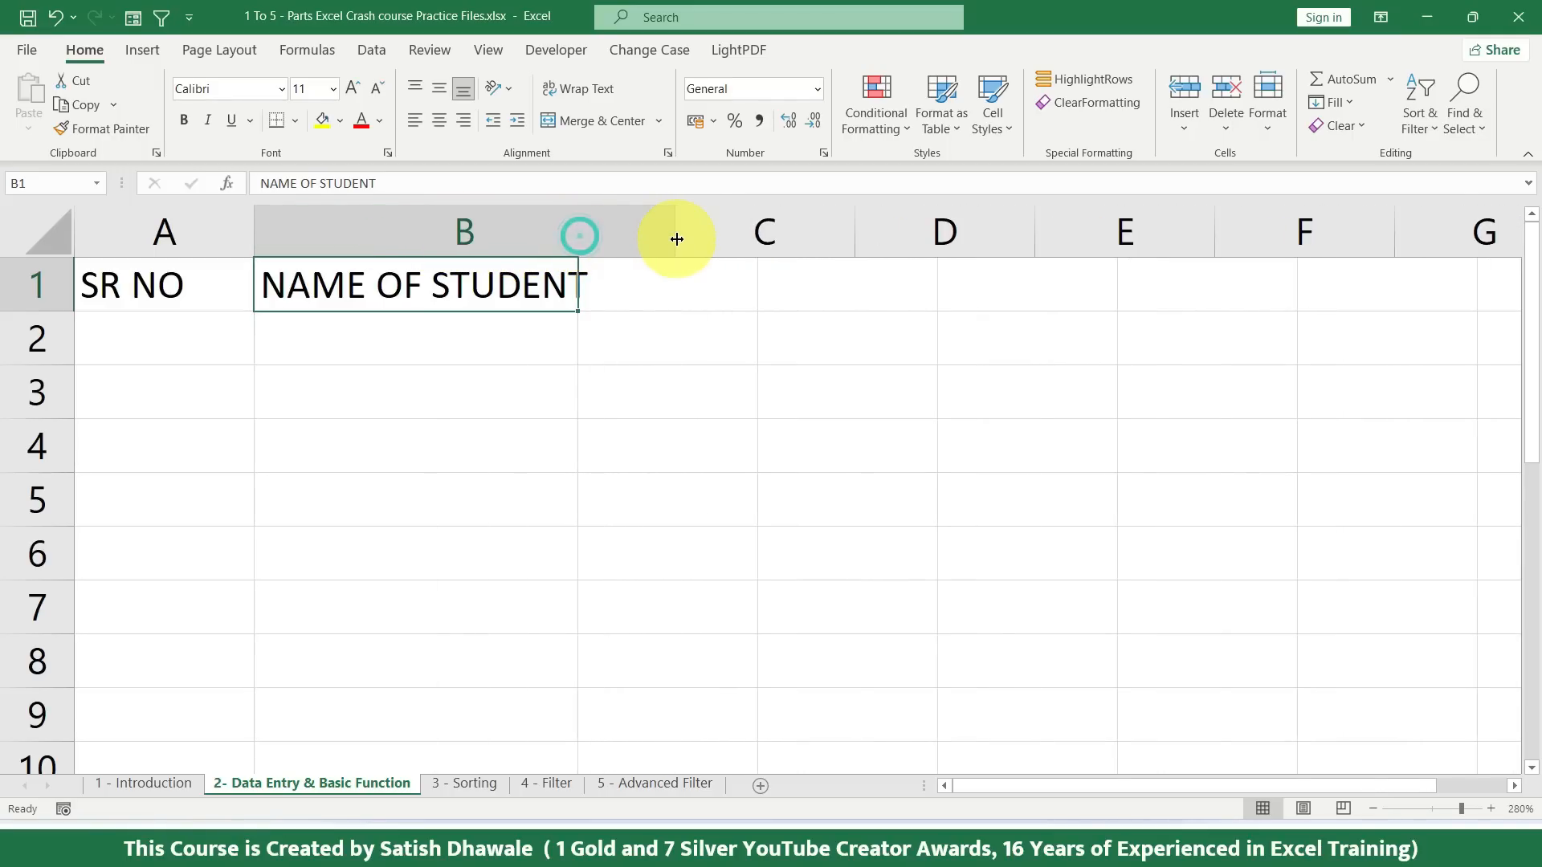
left_click_drag(677, 239, 512, 238)
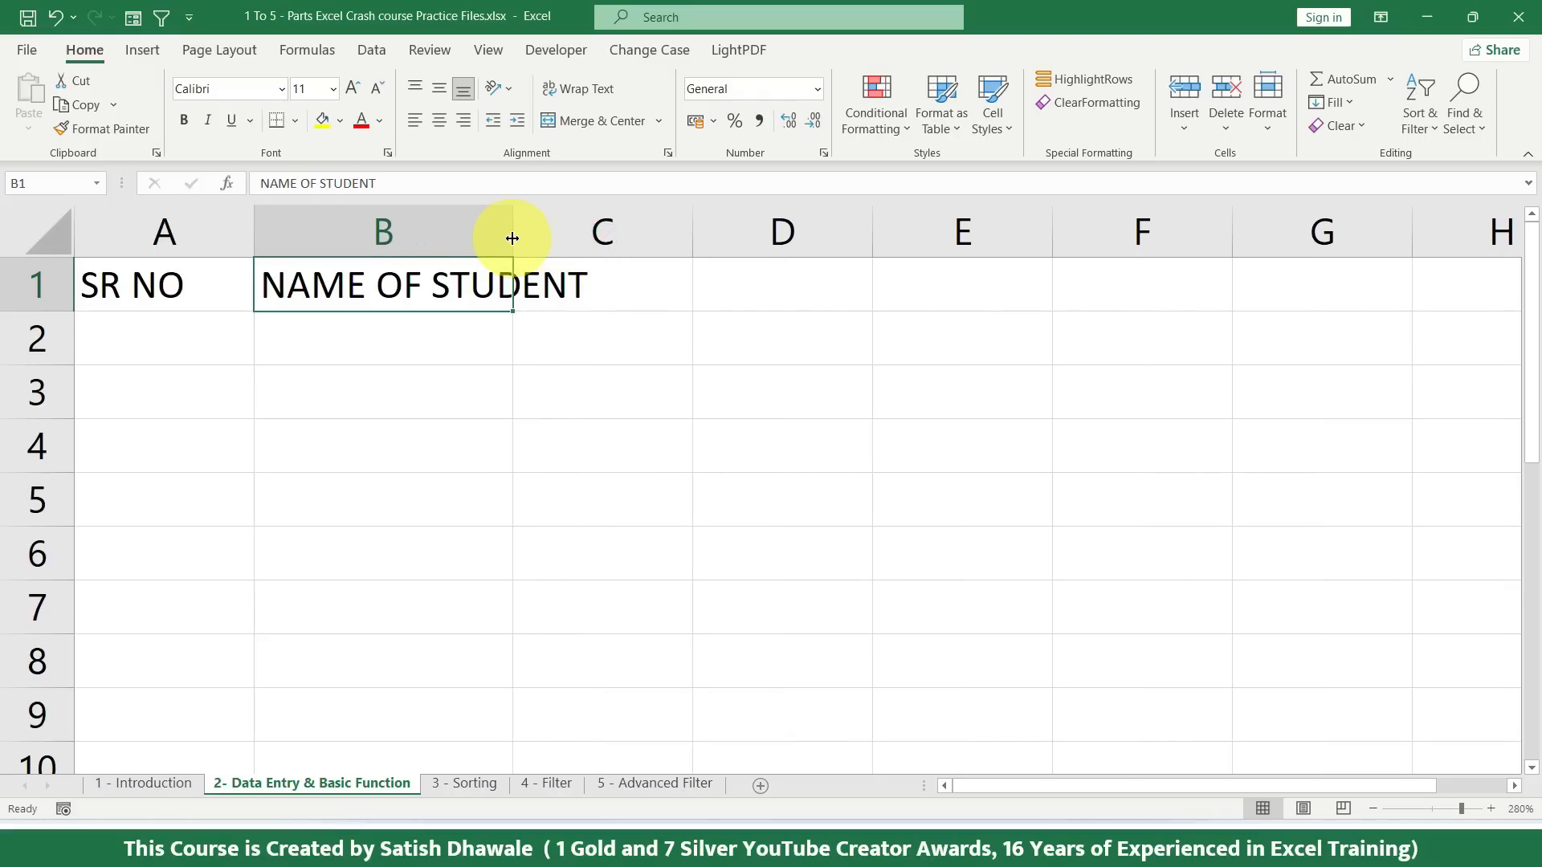
double_click(513, 239)
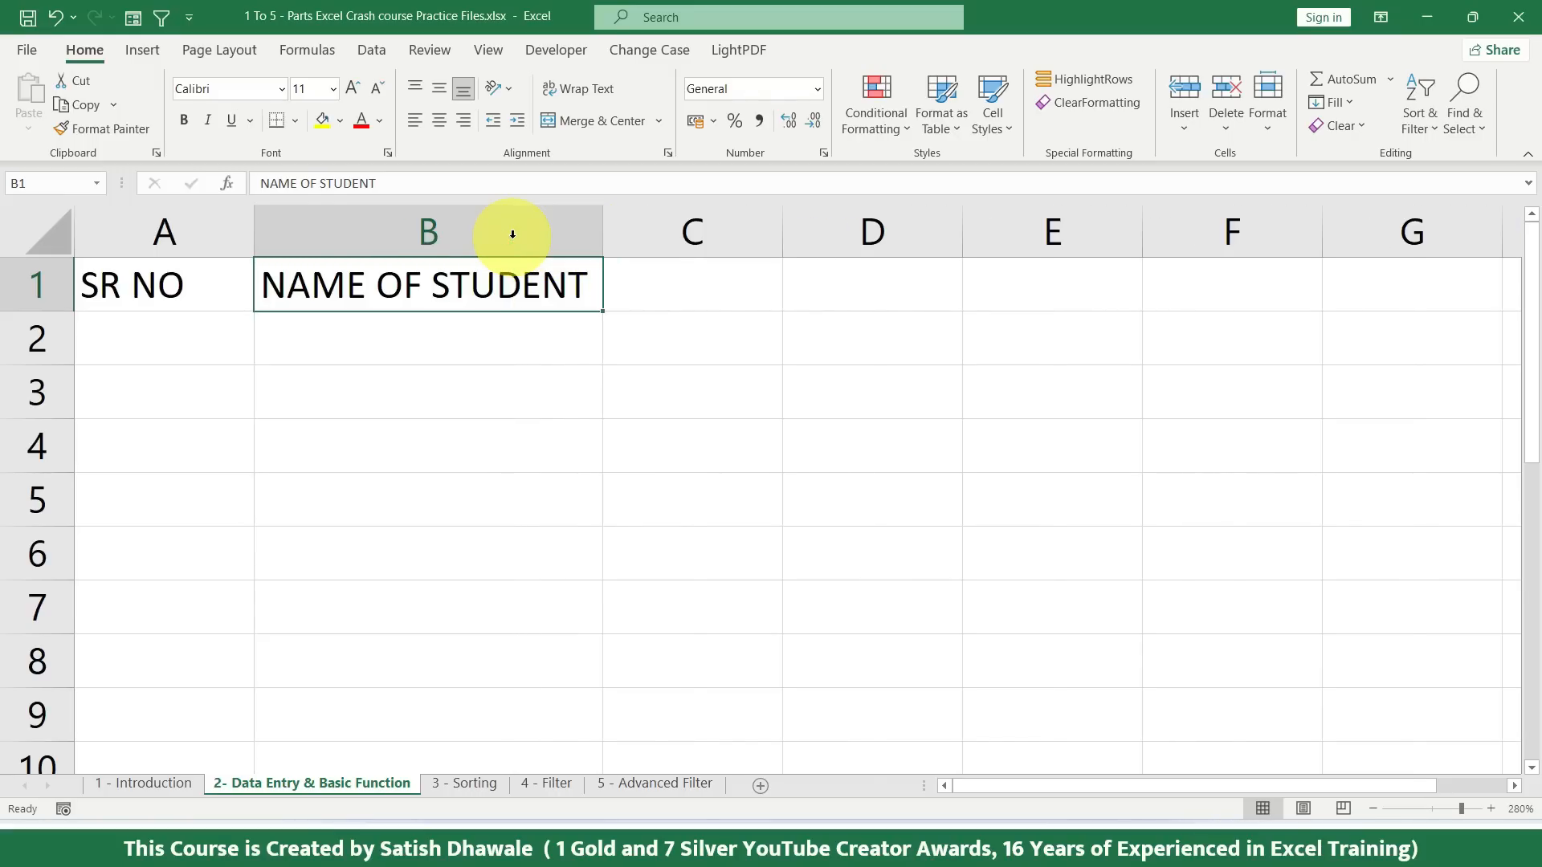
left_click(520, 241)
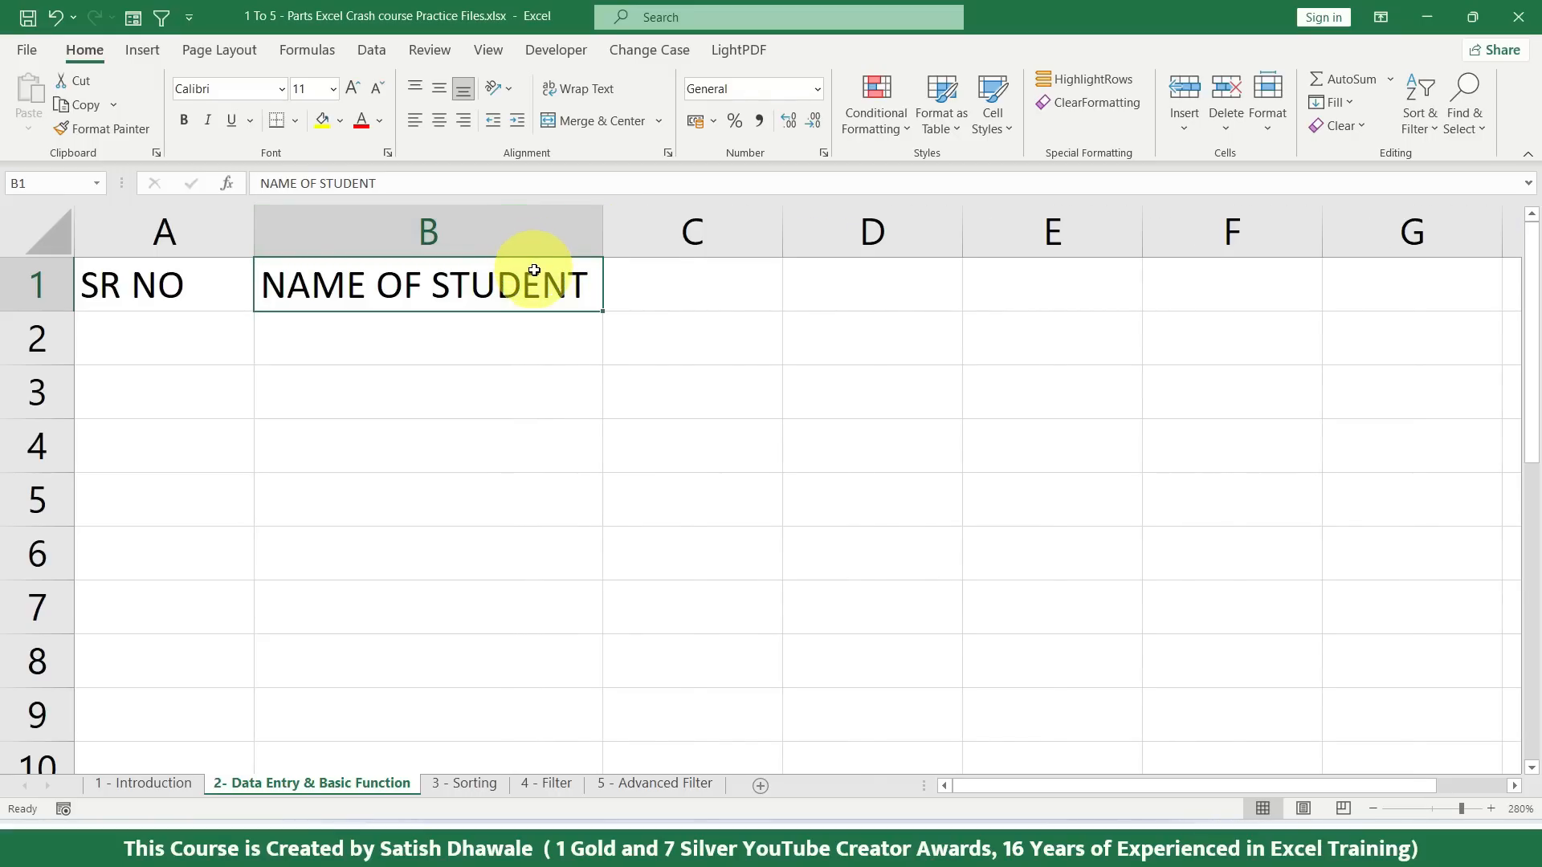
Step: Enter the subject headers SUB1, SUB2 and SUB3 in cells C1 to E1
left_click(752, 291)
type("SUB")
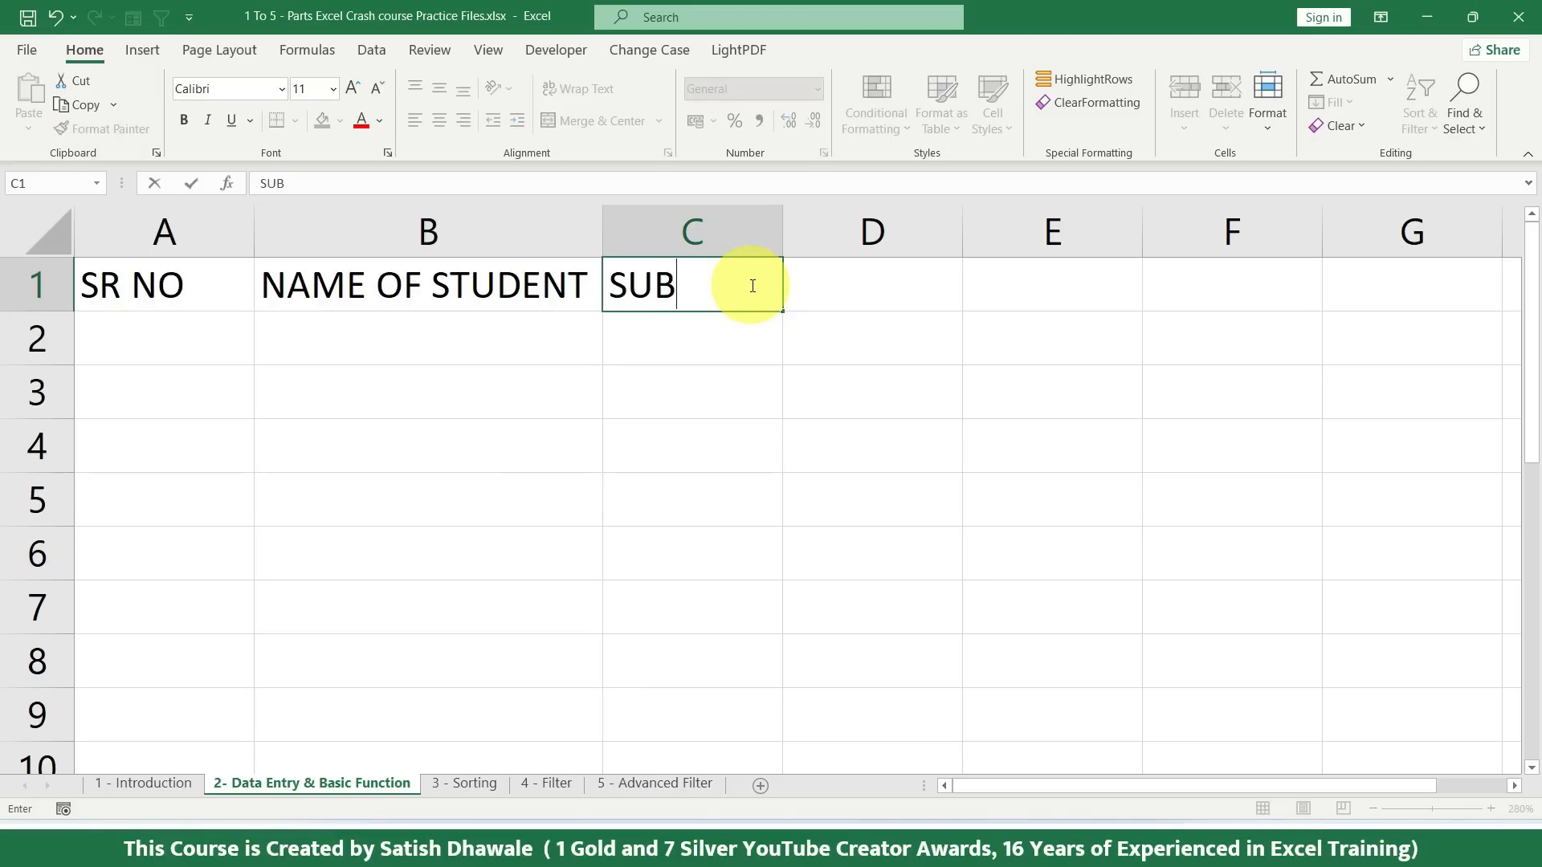
type("1")
key("Tab")
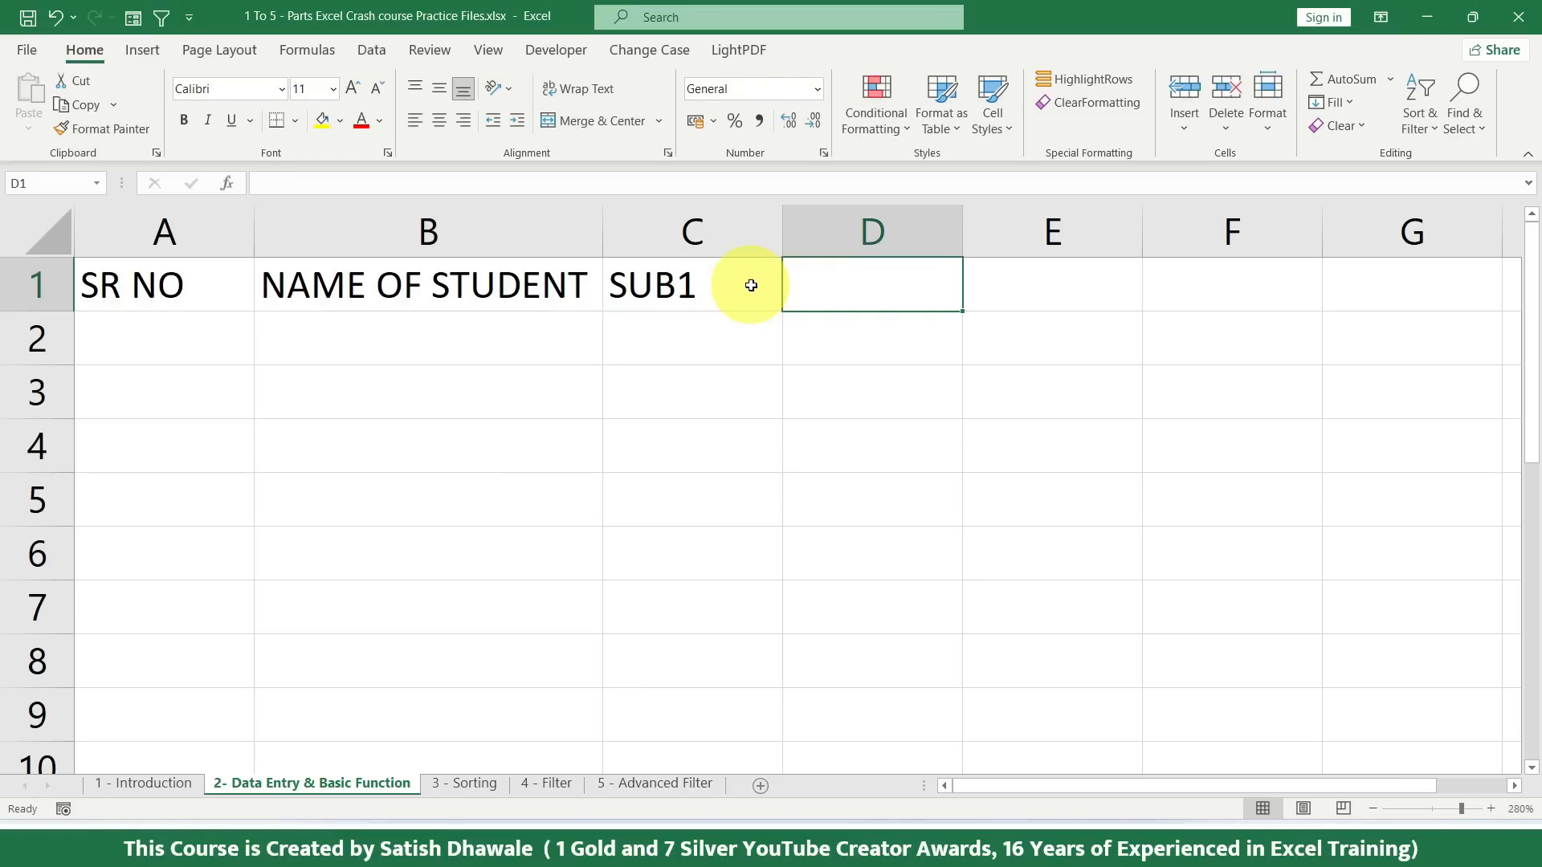
type("SUB")
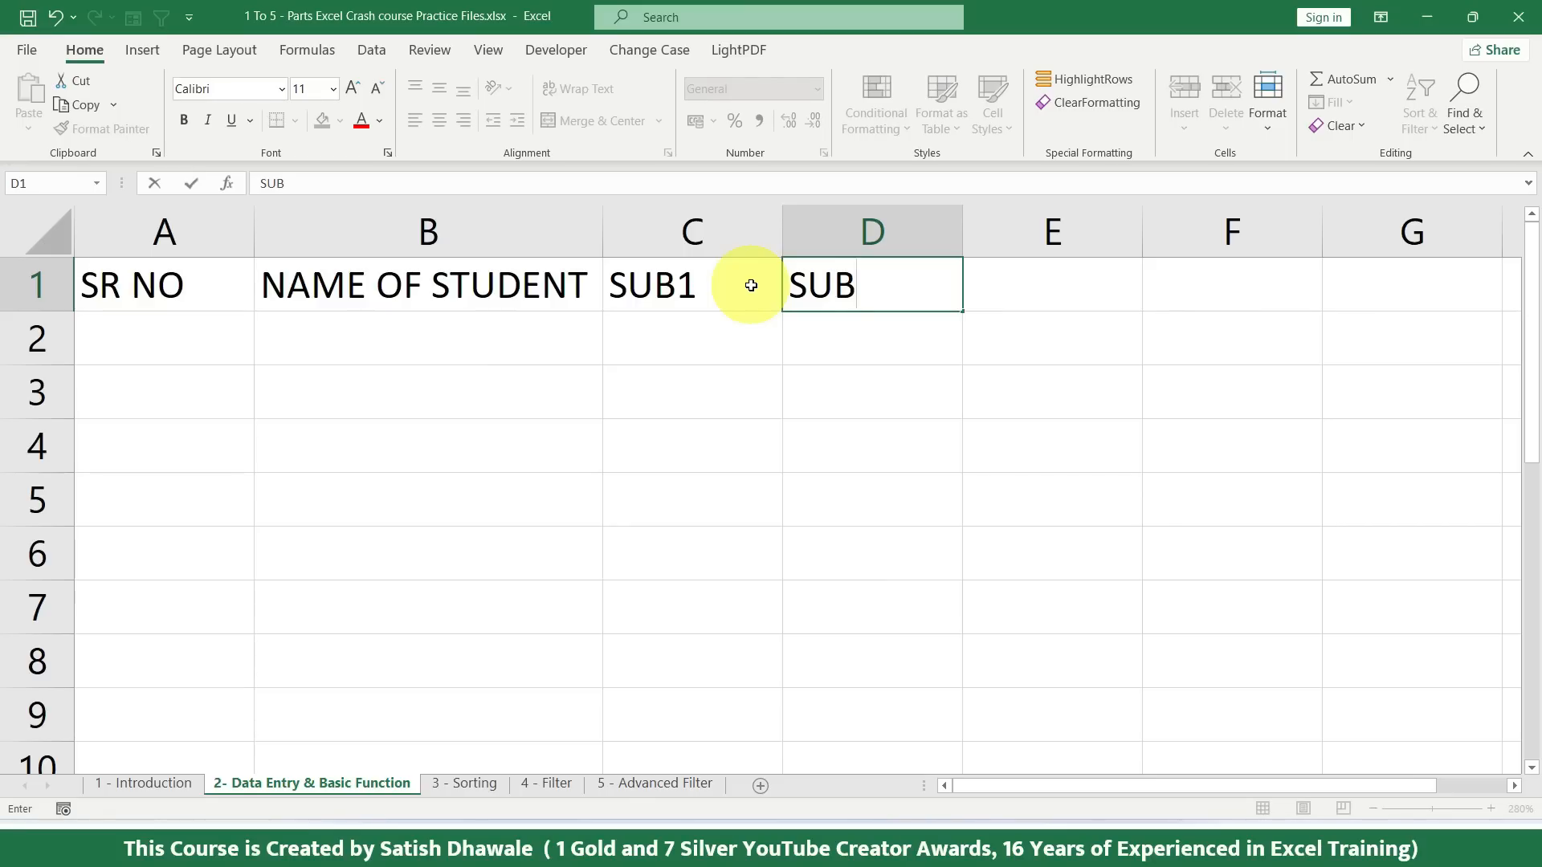
type("2")
key("Tab")
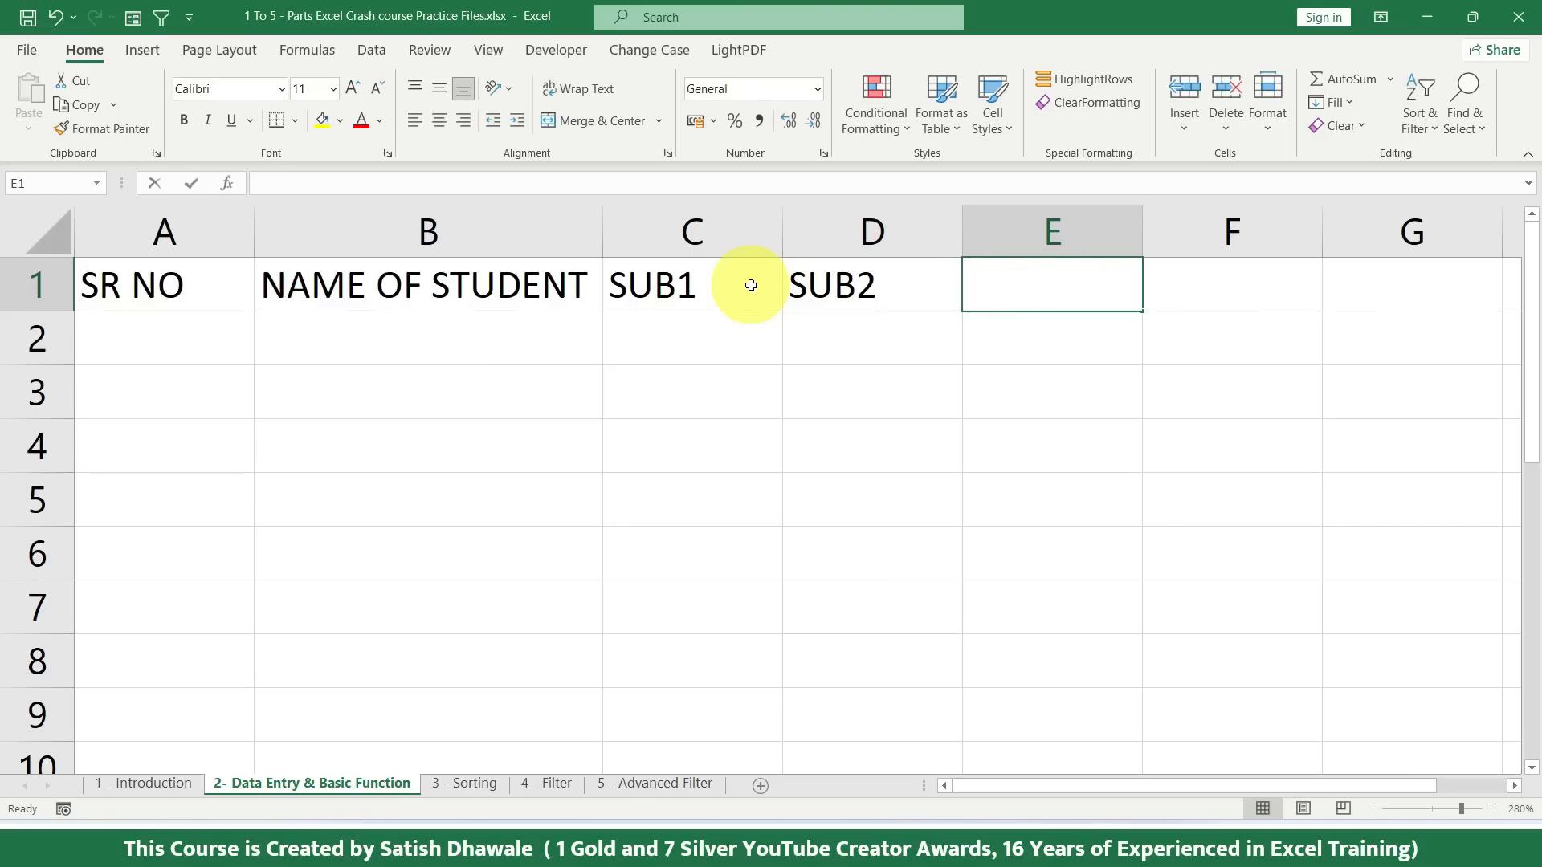
type("SUB3")
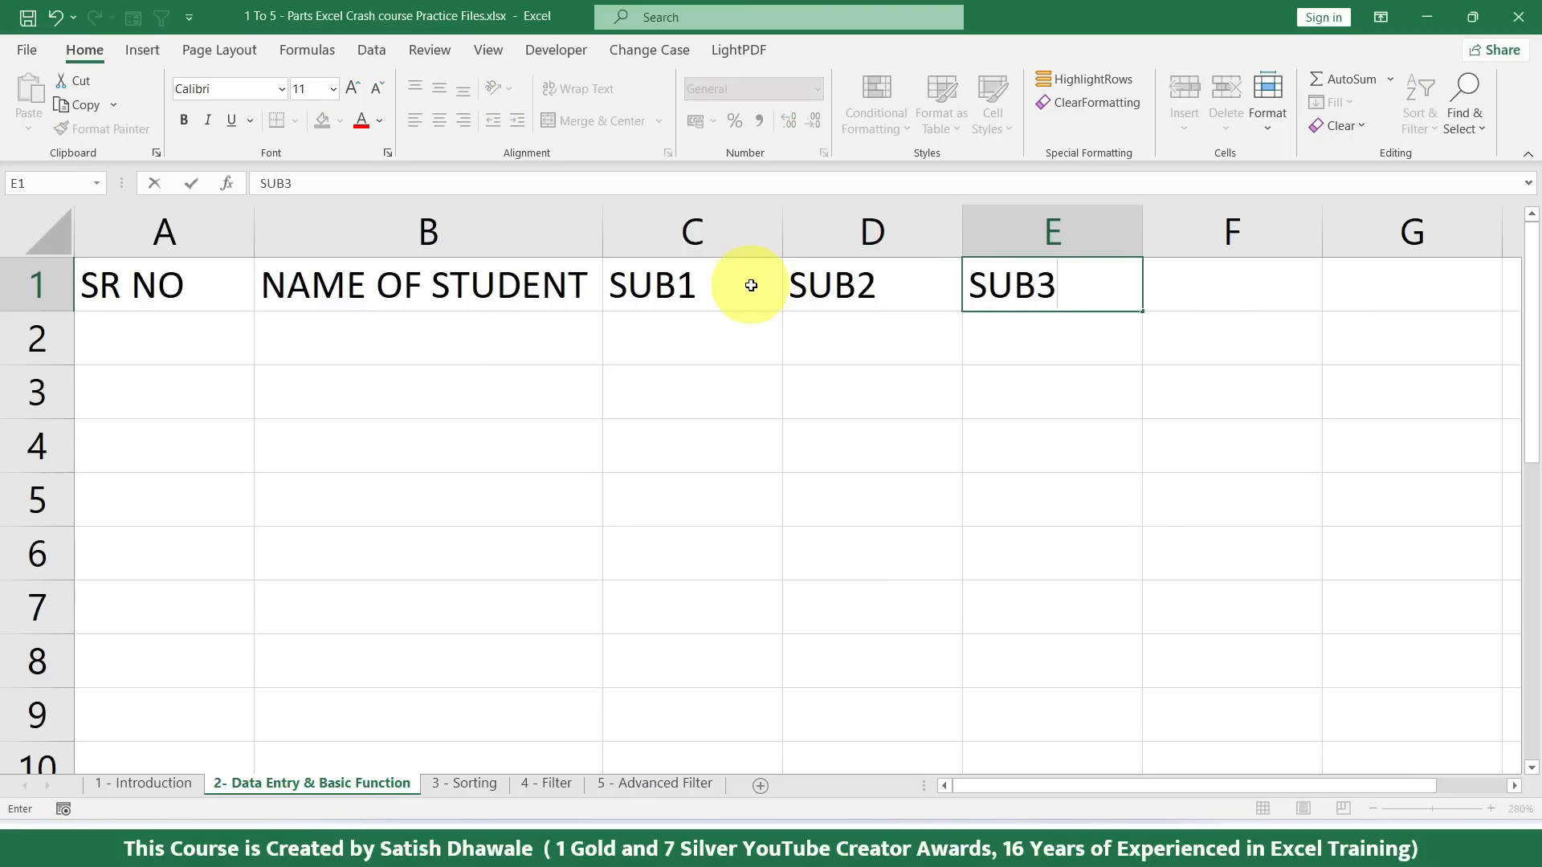
key("Tab")
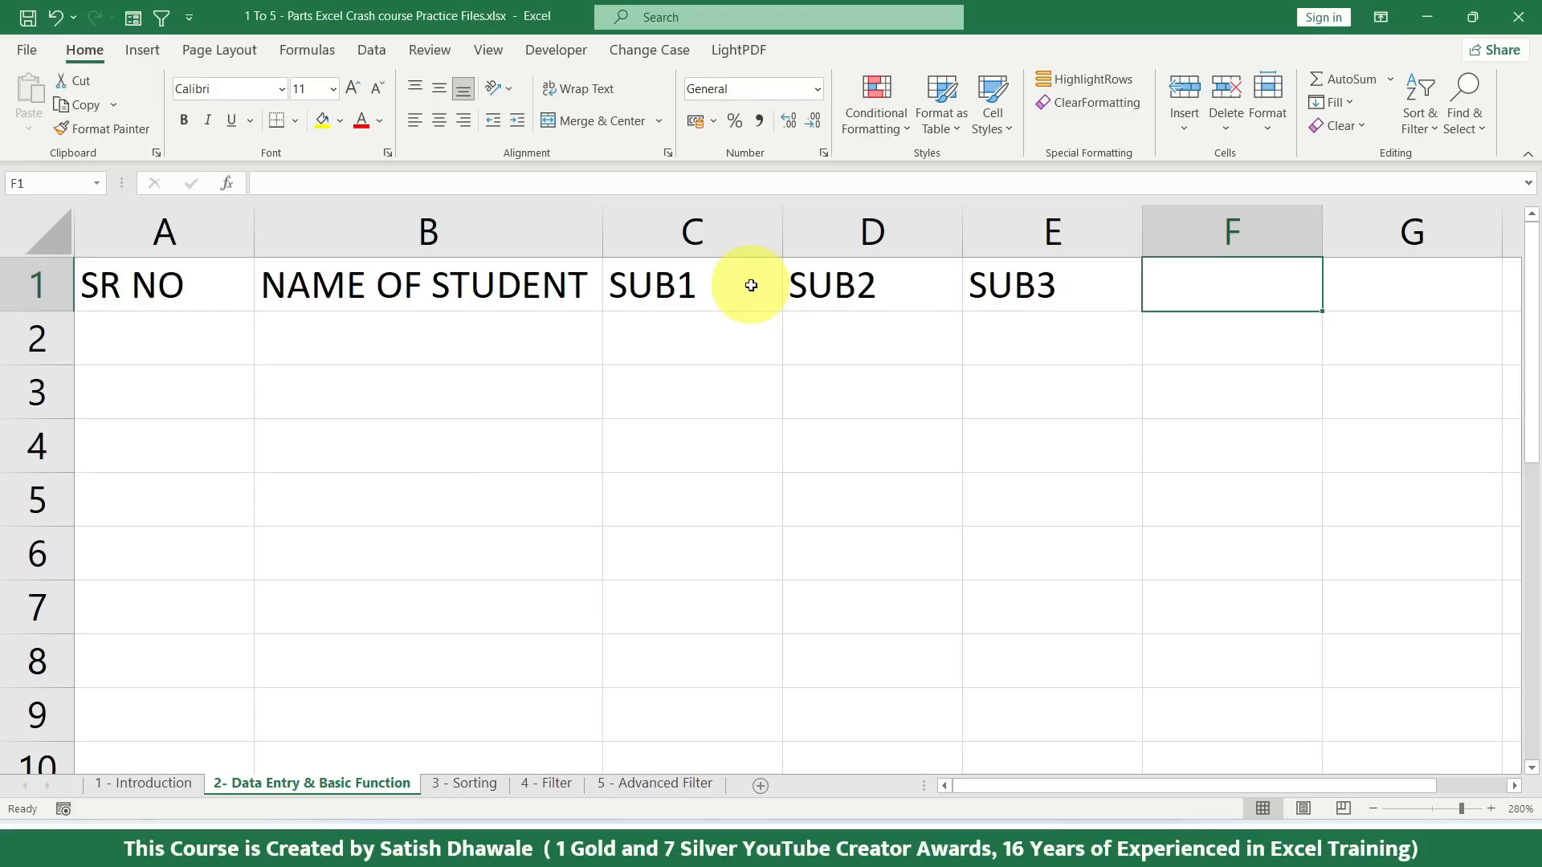
Step: Enter the calculation headers MAX, MIN, COUNT and AVG in cells F1 to I1
type("MAX")
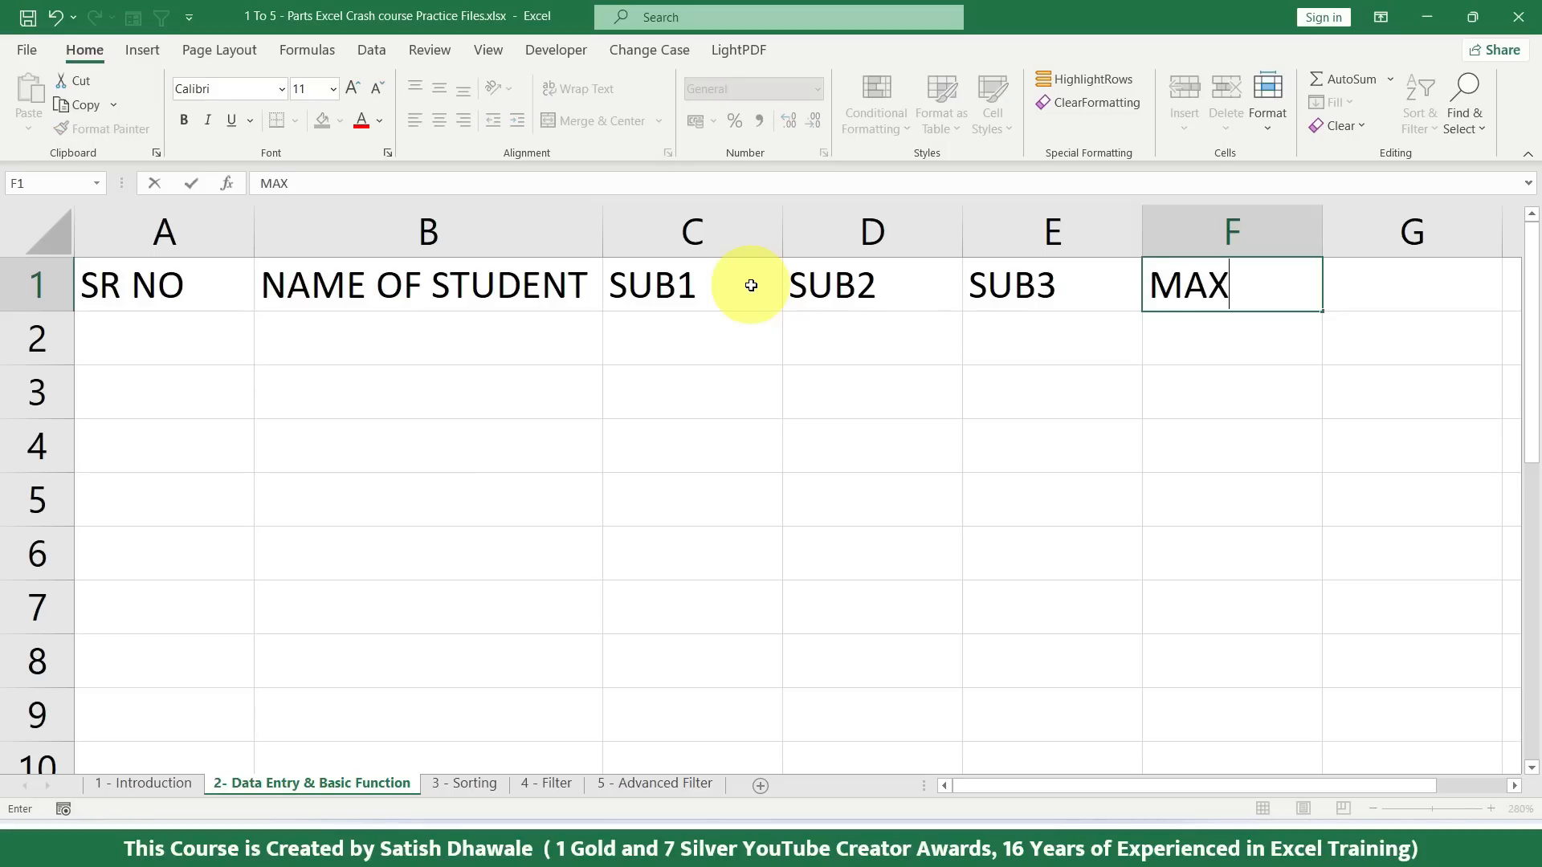
key("Tab")
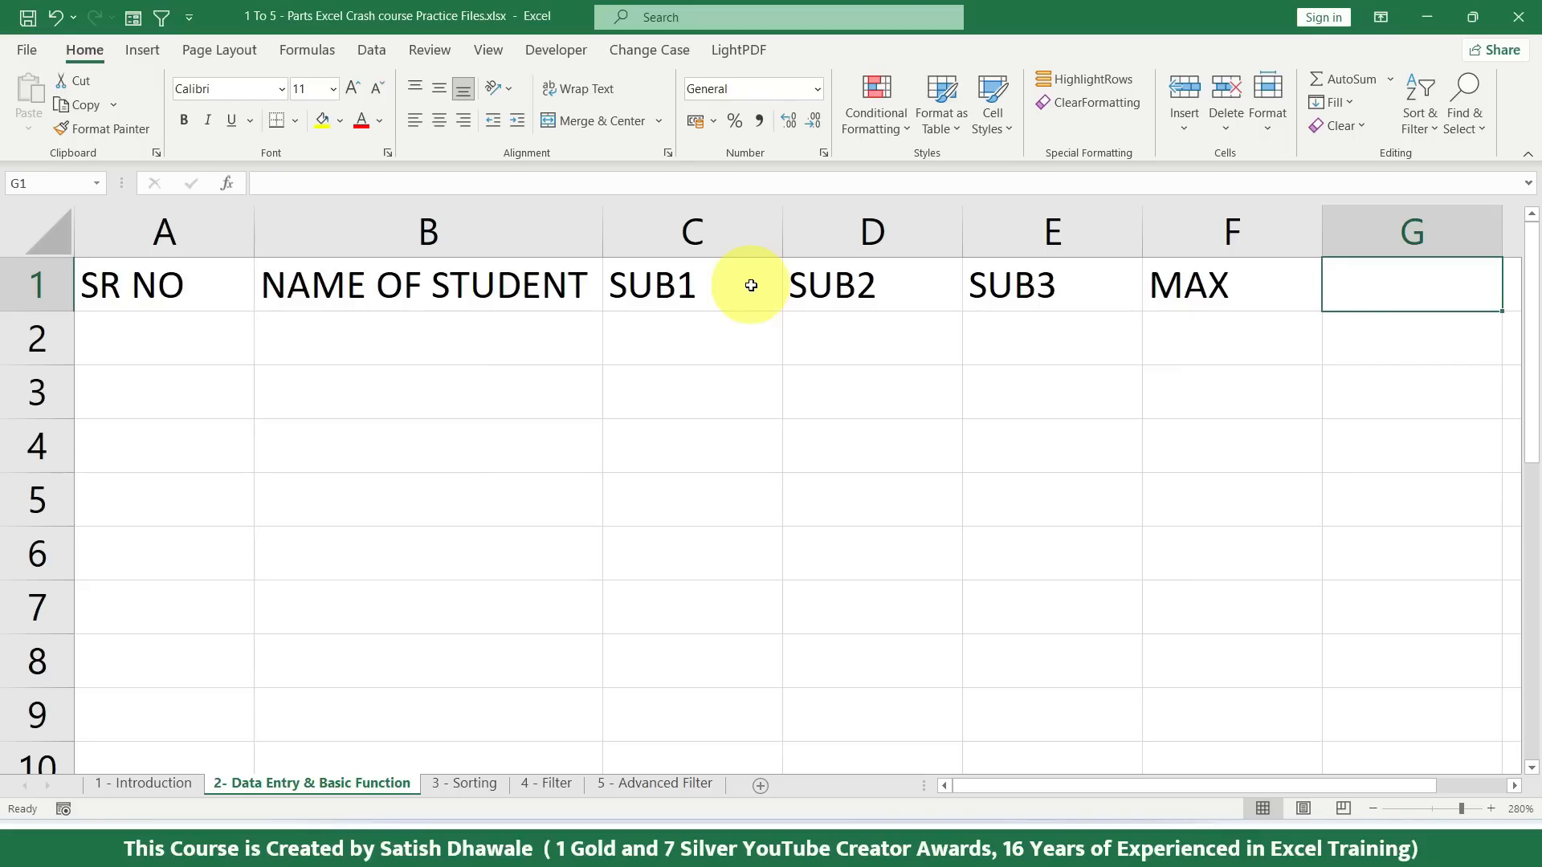
type("MIN")
key("Tab")
type("COU")
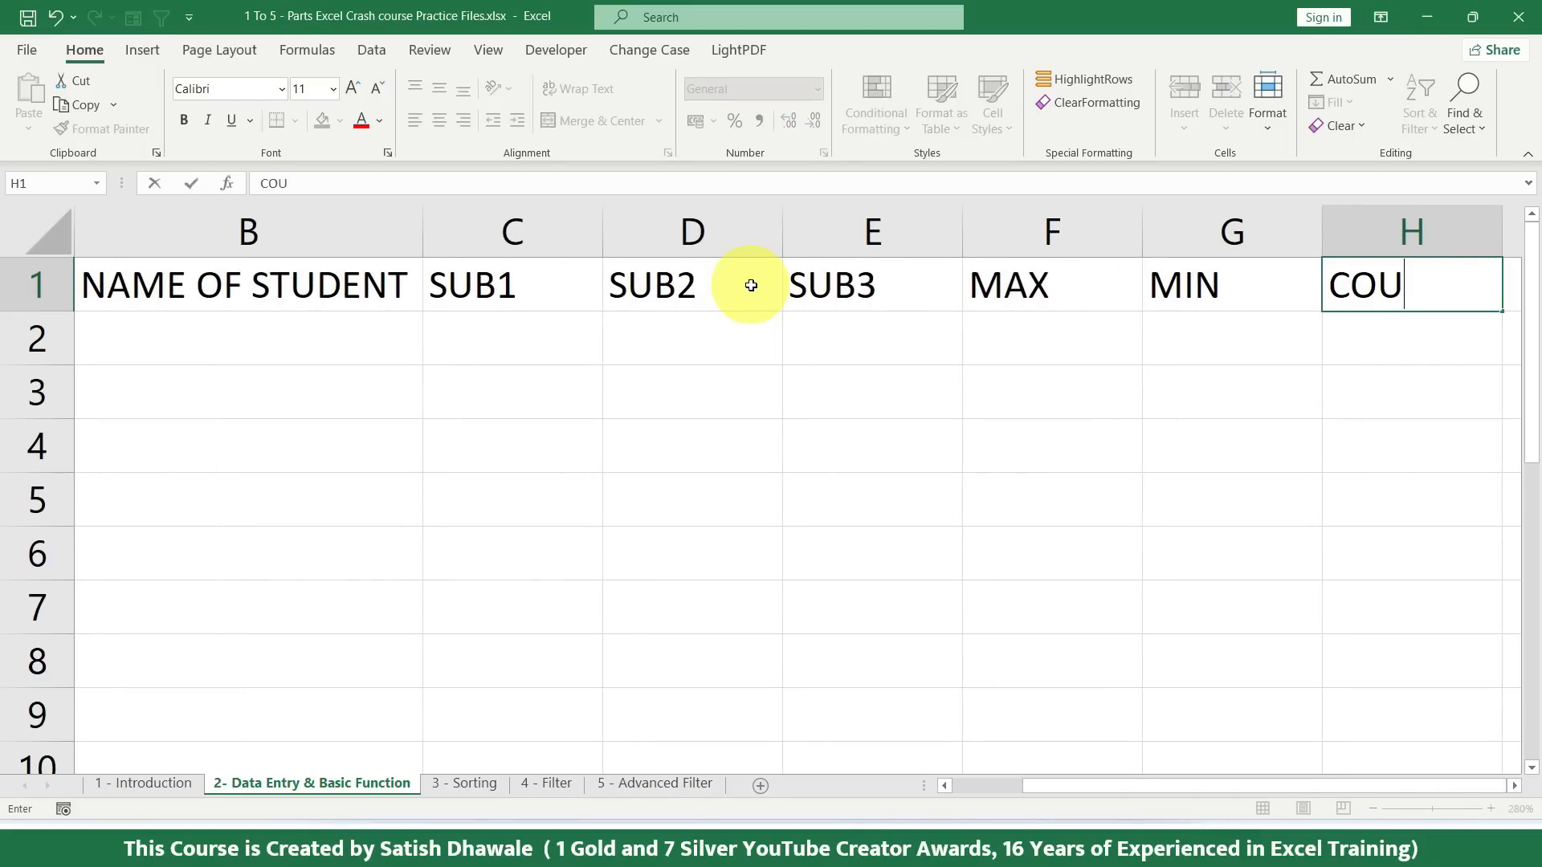
type("NT")
key("Tab")
type("AV")
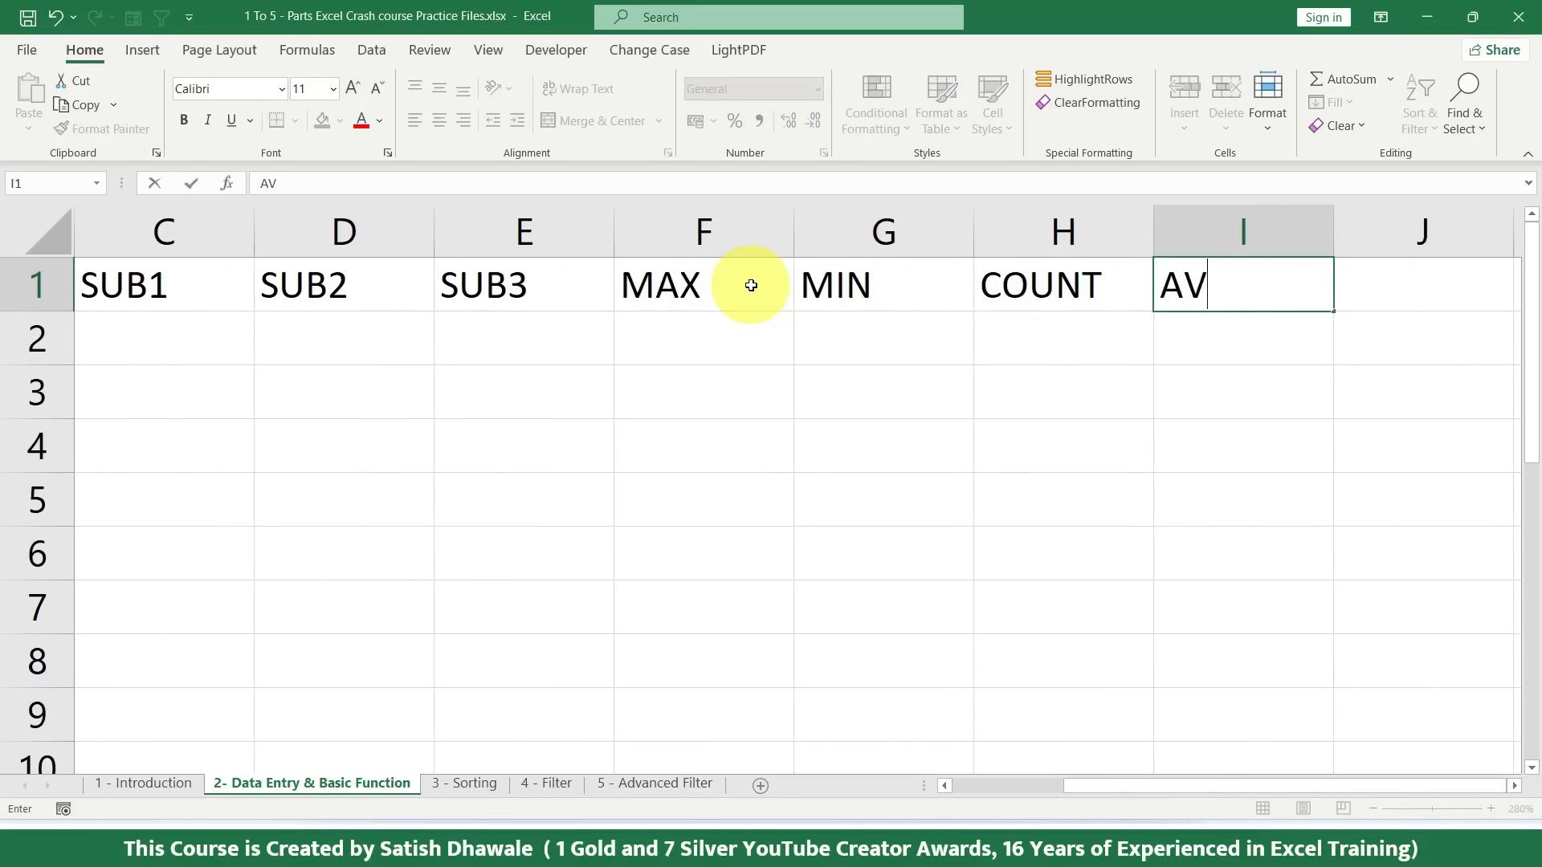
type("G")
key("Tab")
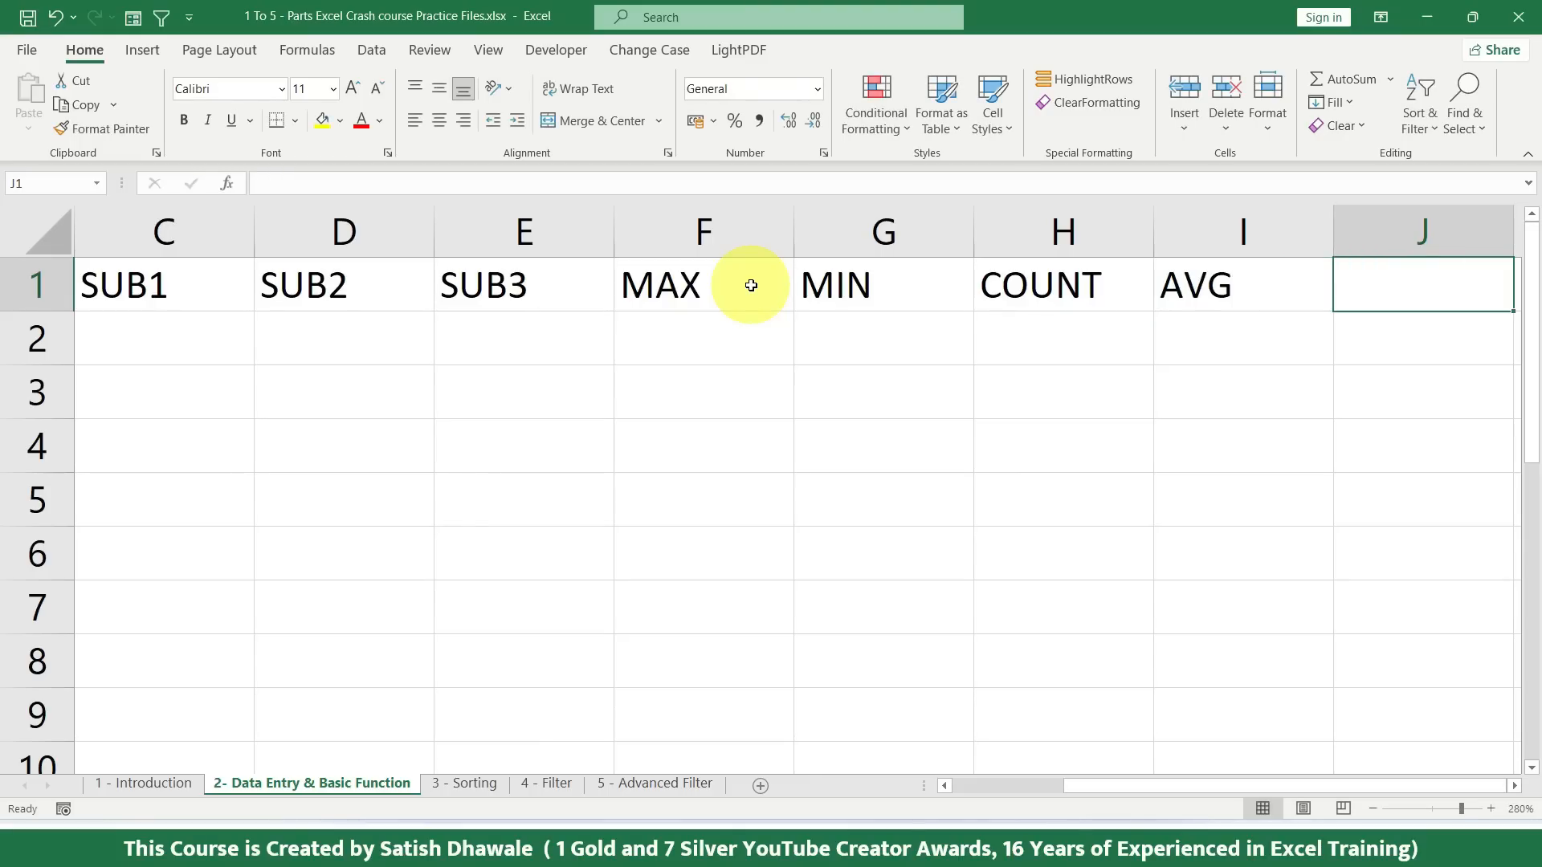
Step: Try PERCENTAGE as the header in cell J1, and clear the cell again
type("PER")
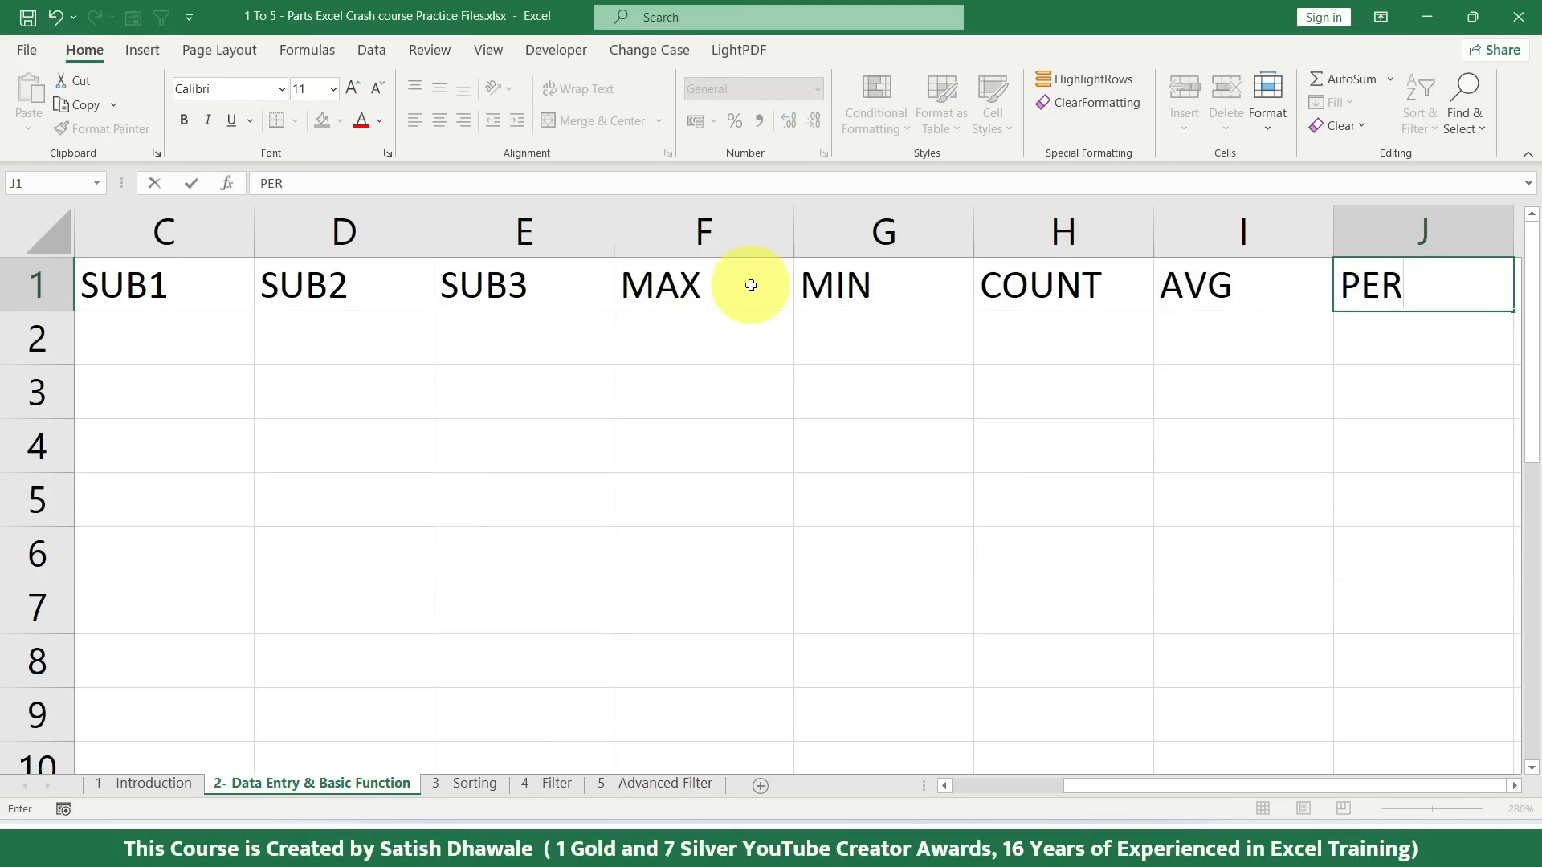
type("CENTAGE")
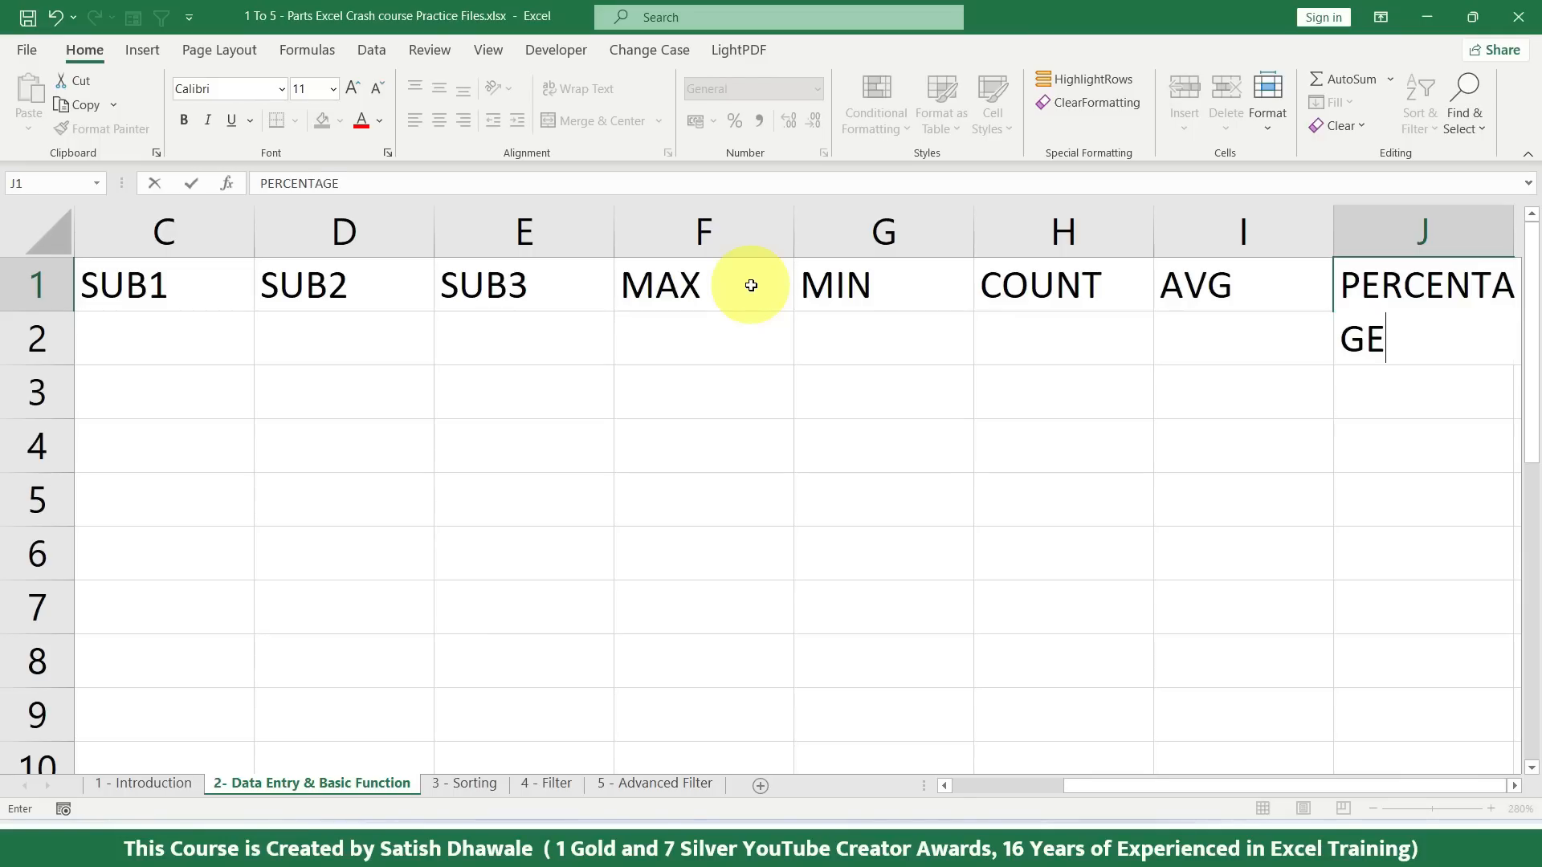
key("ctrl+Return")
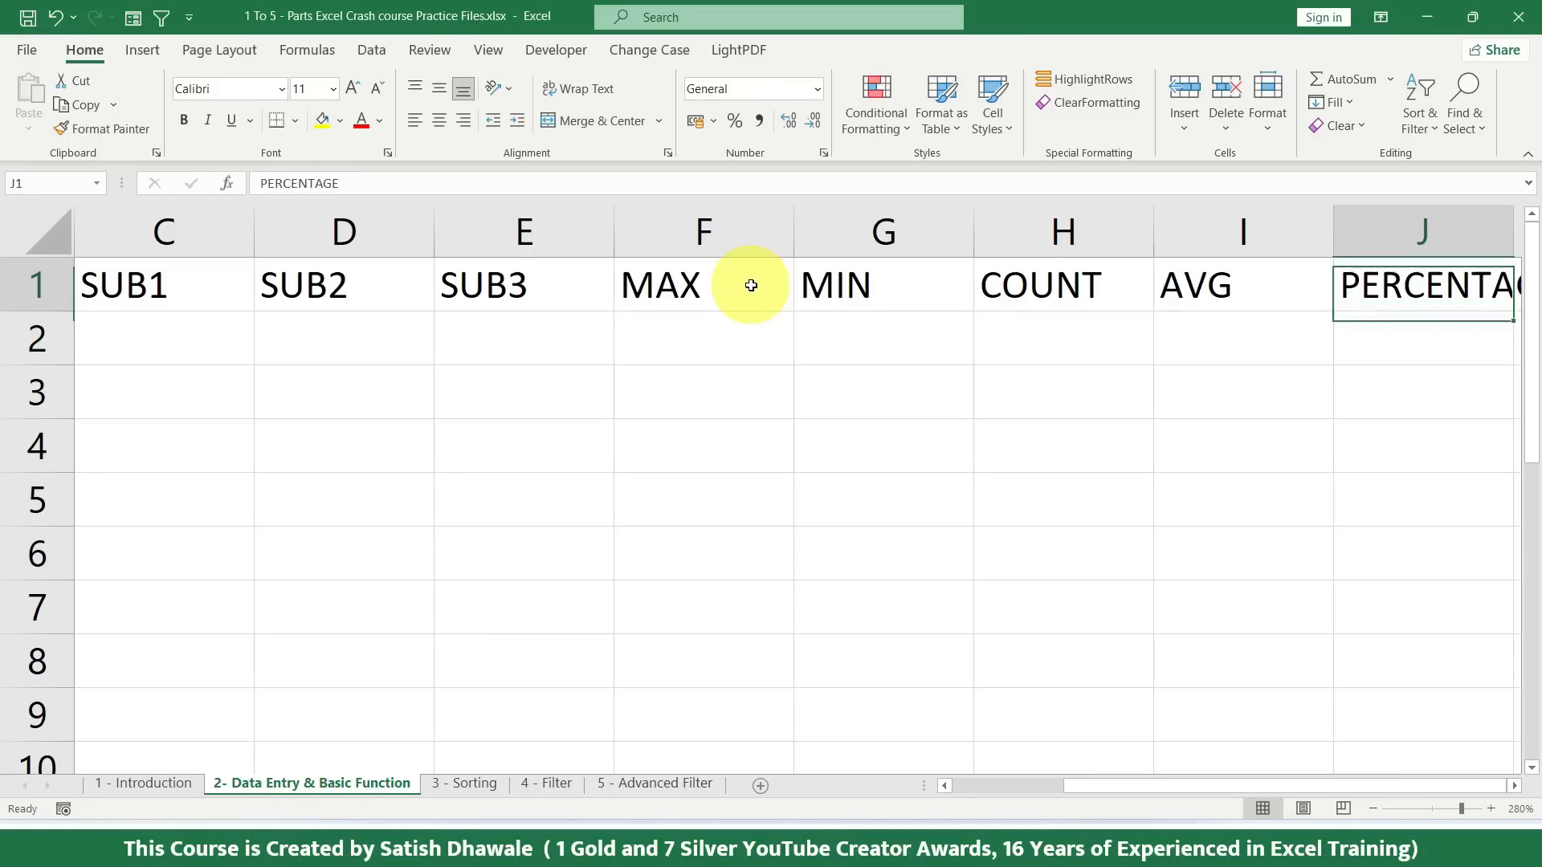
key("Delete")
Step: Enter the header %AGE in cell J1 and keep that cell selected
type("%")
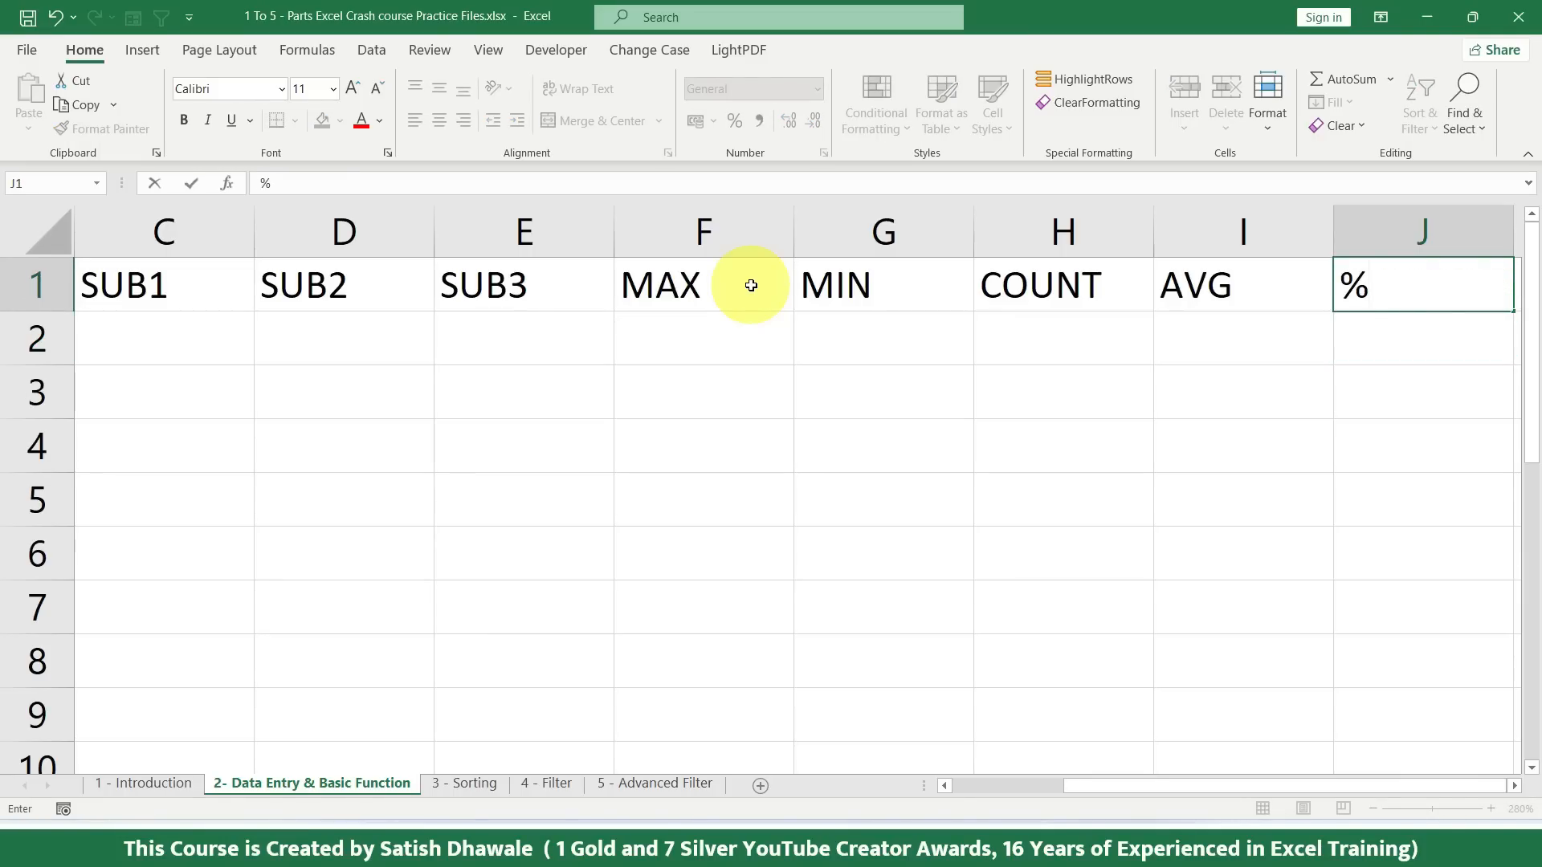
type("AGE")
key("Return")
key("Up")
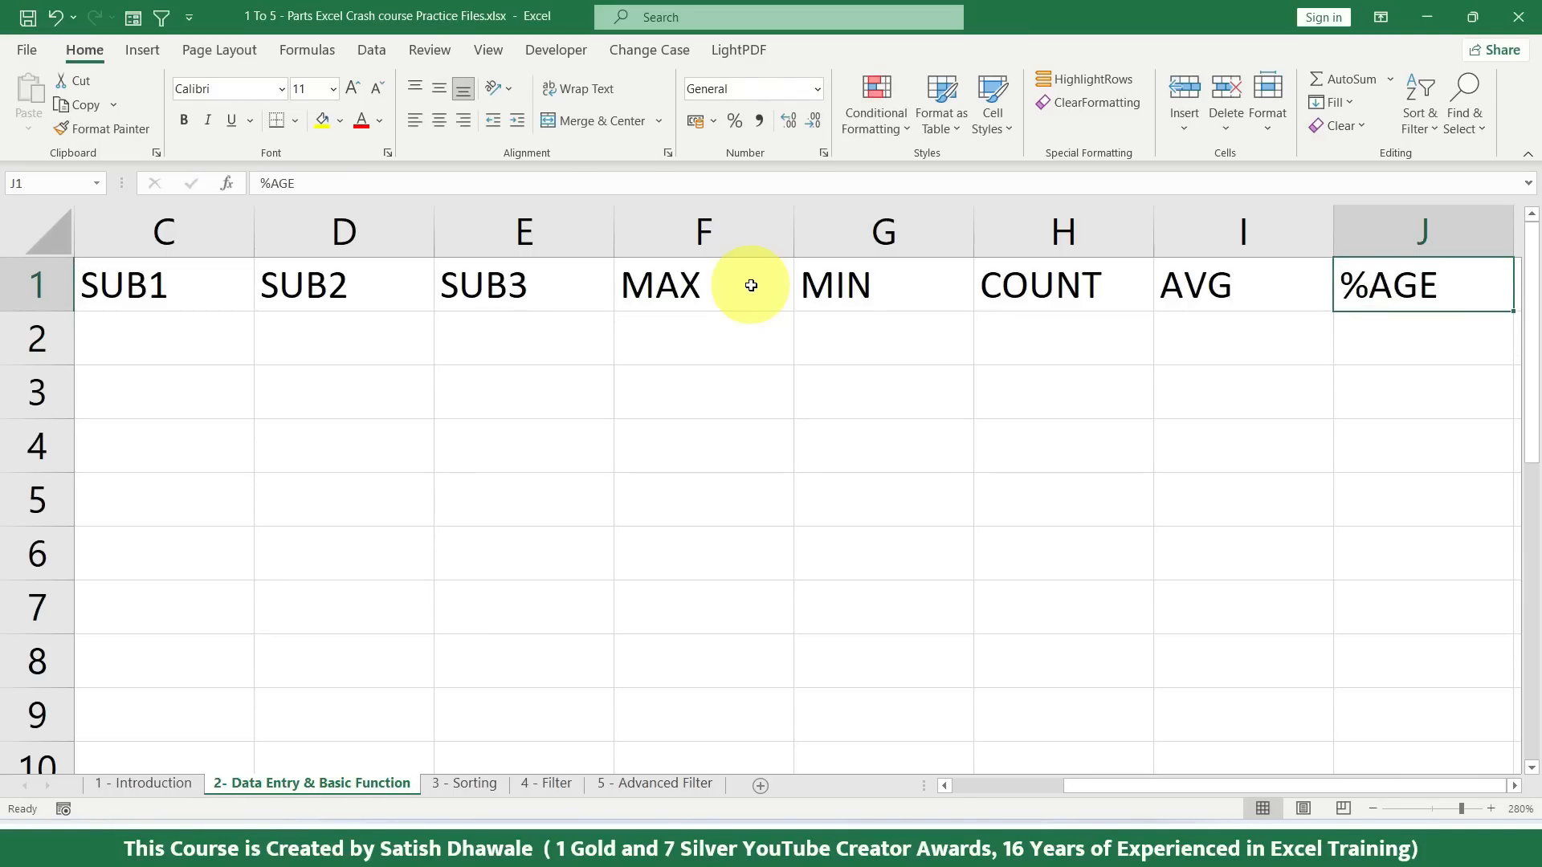
key("Right")
key("Left")
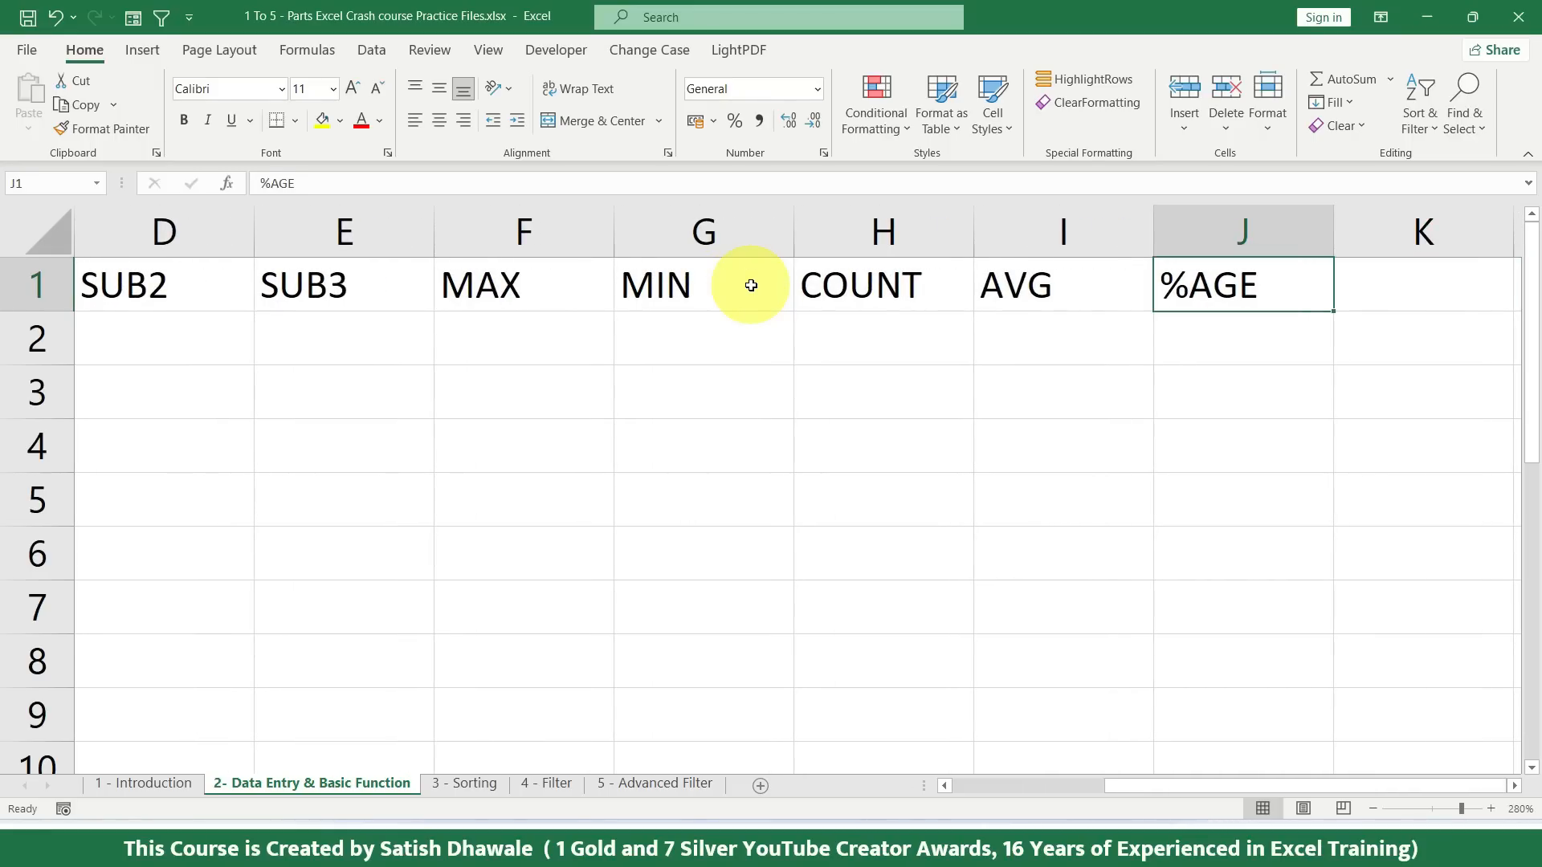
key("Left")
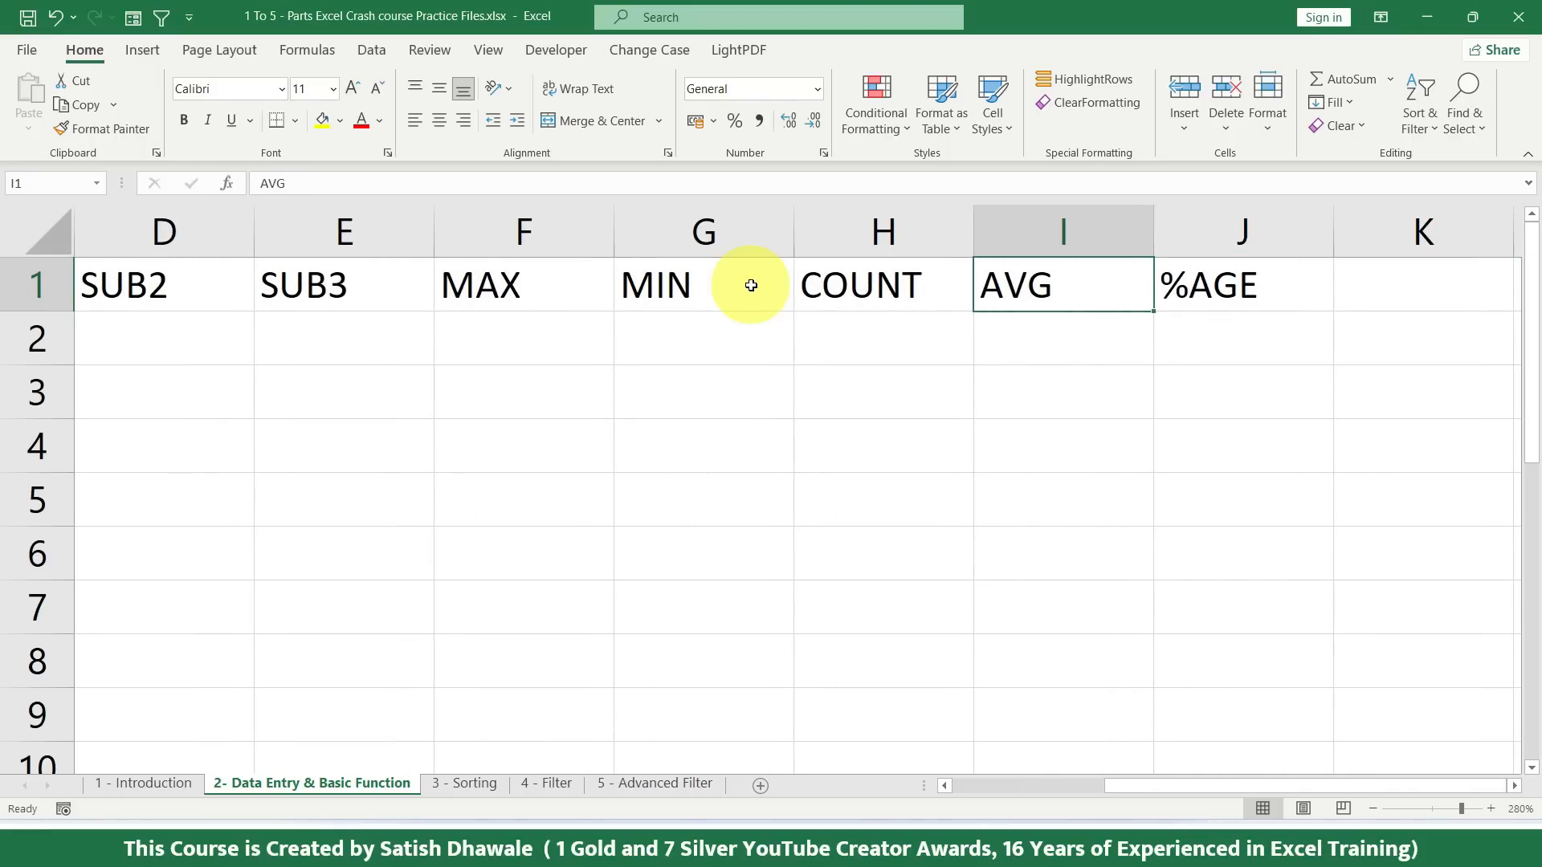
key("Left")
key("Left")
key("Left")
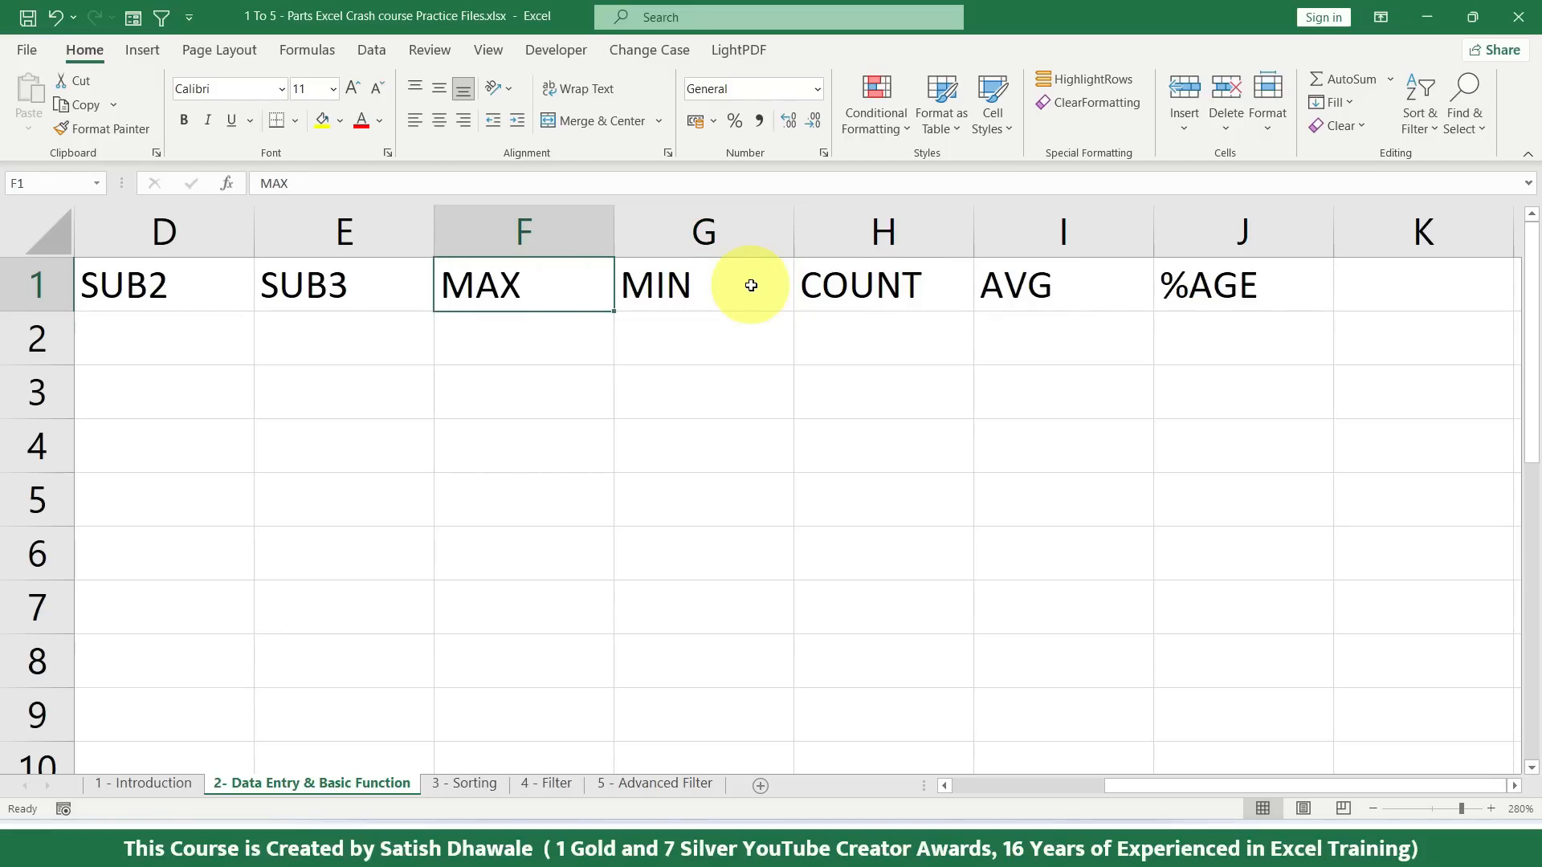
Step: Try TOTAL as the header in cell K1, and clear the cell again
key("Right")
key("Right")
key("Right")
key("Right")
key("Right")
type("TOTAL")
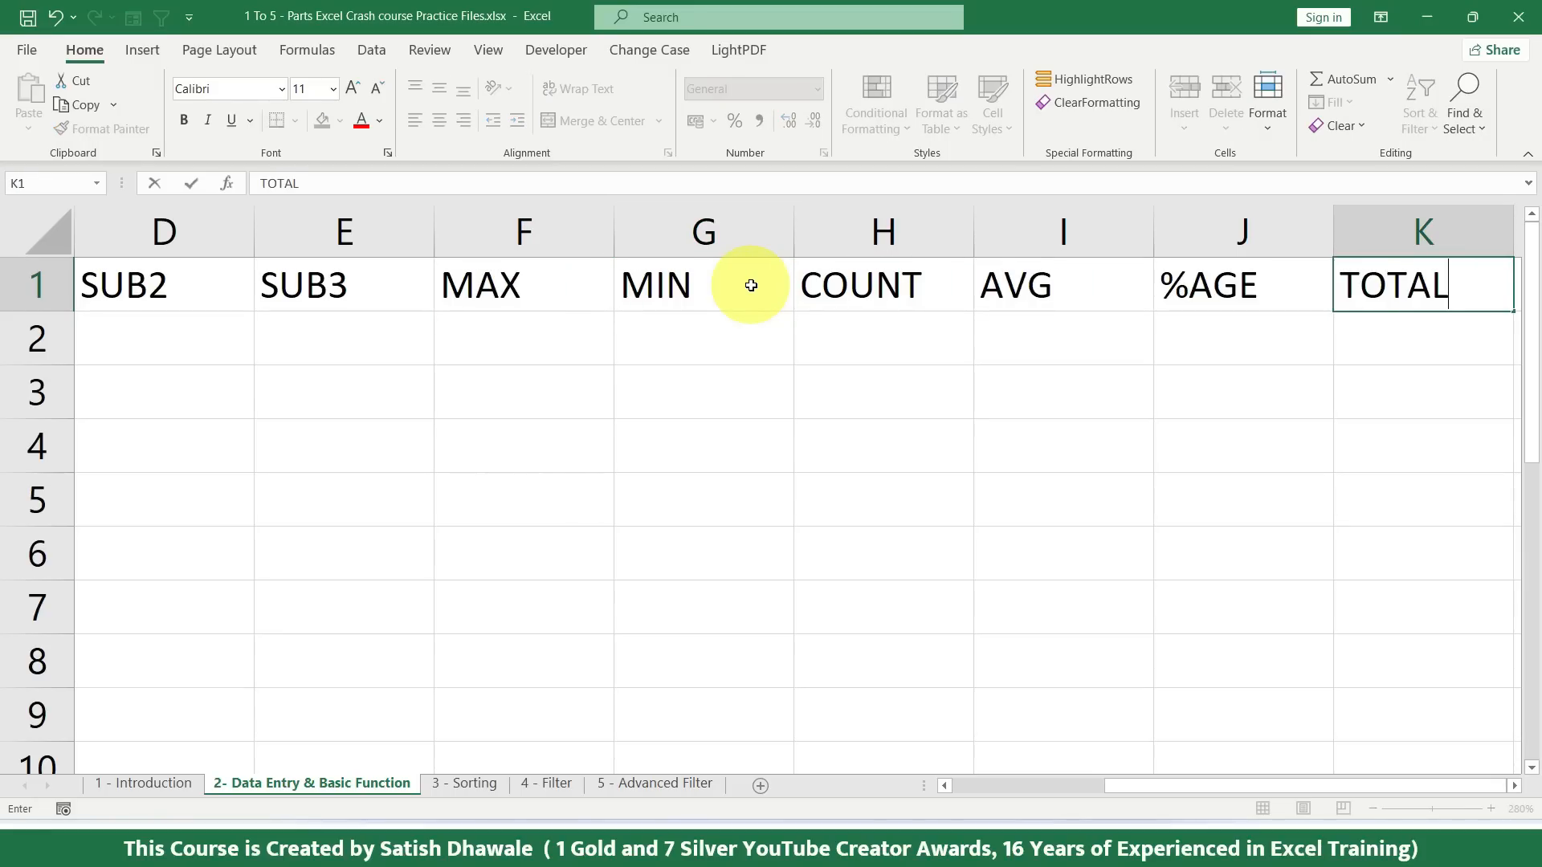
key("Return")
key("Up")
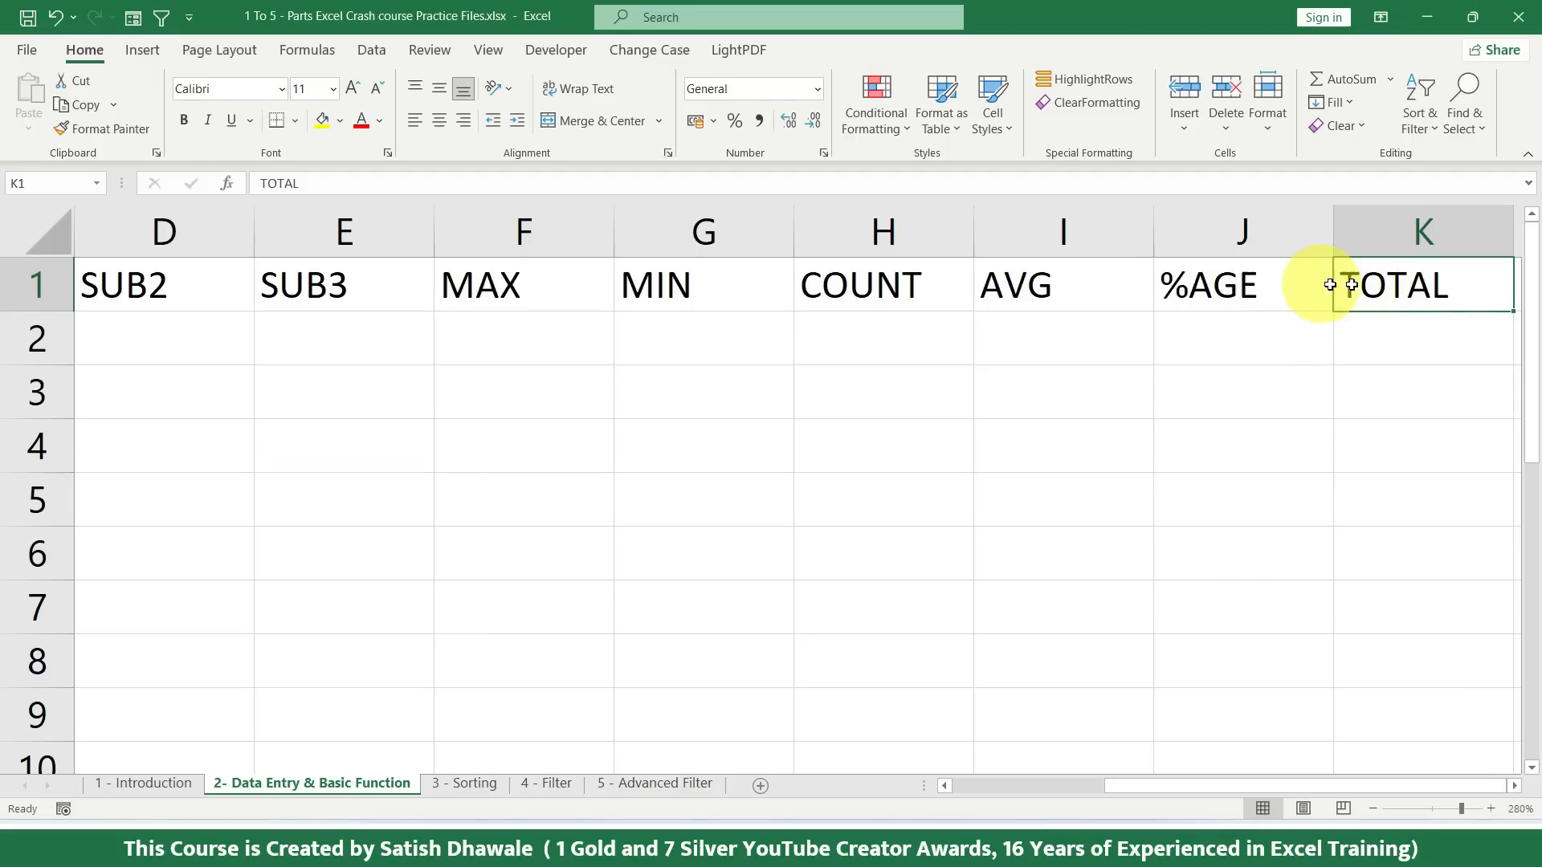
key("Delete")
left_click_drag(554, 281, 1092, 277)
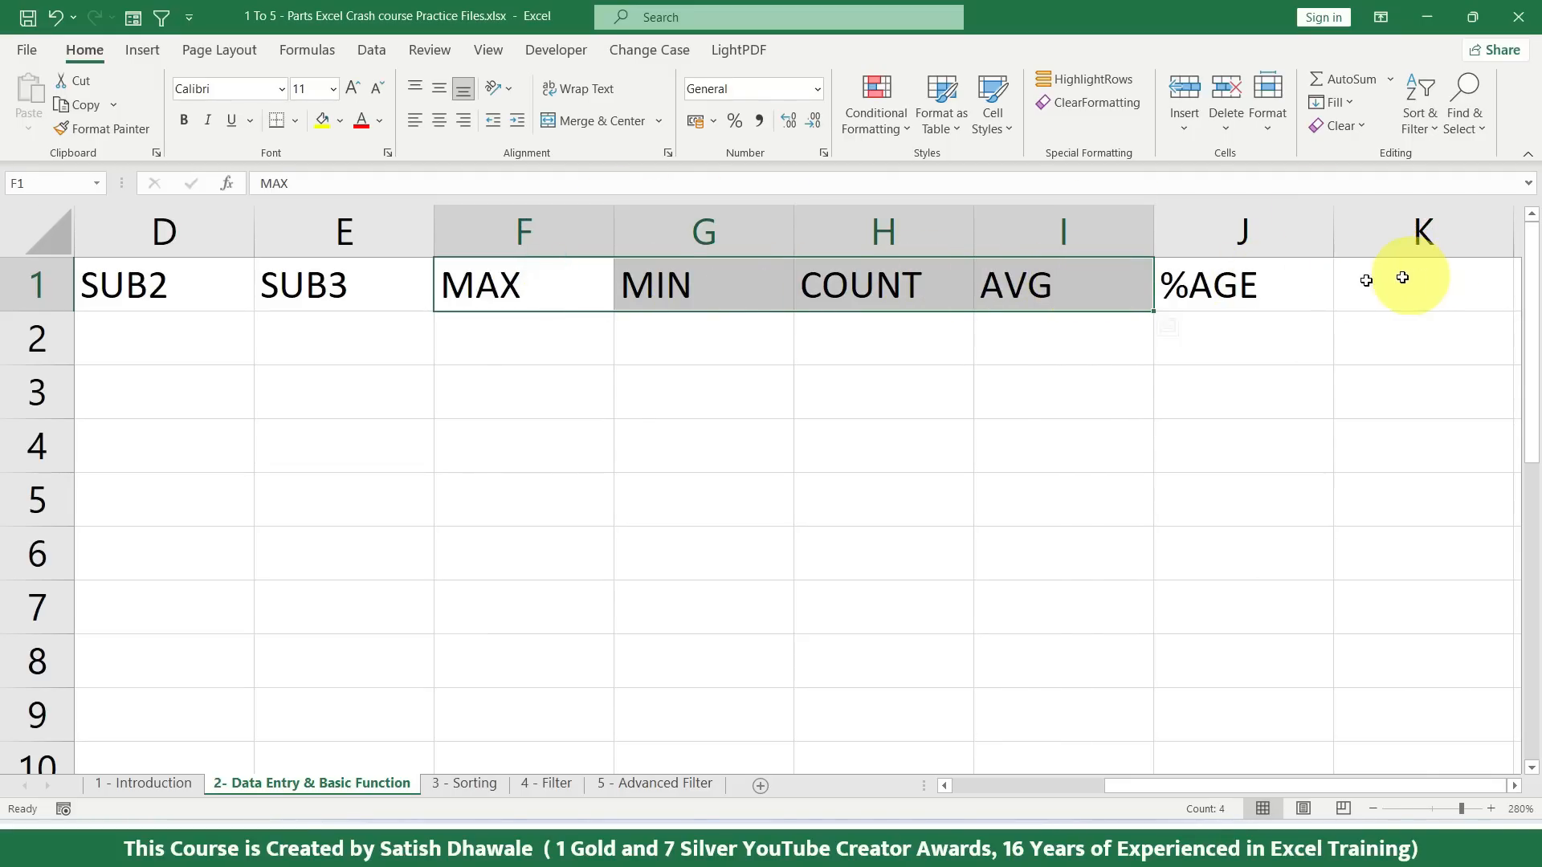
left_click(501, 233)
left_click(491, 238)
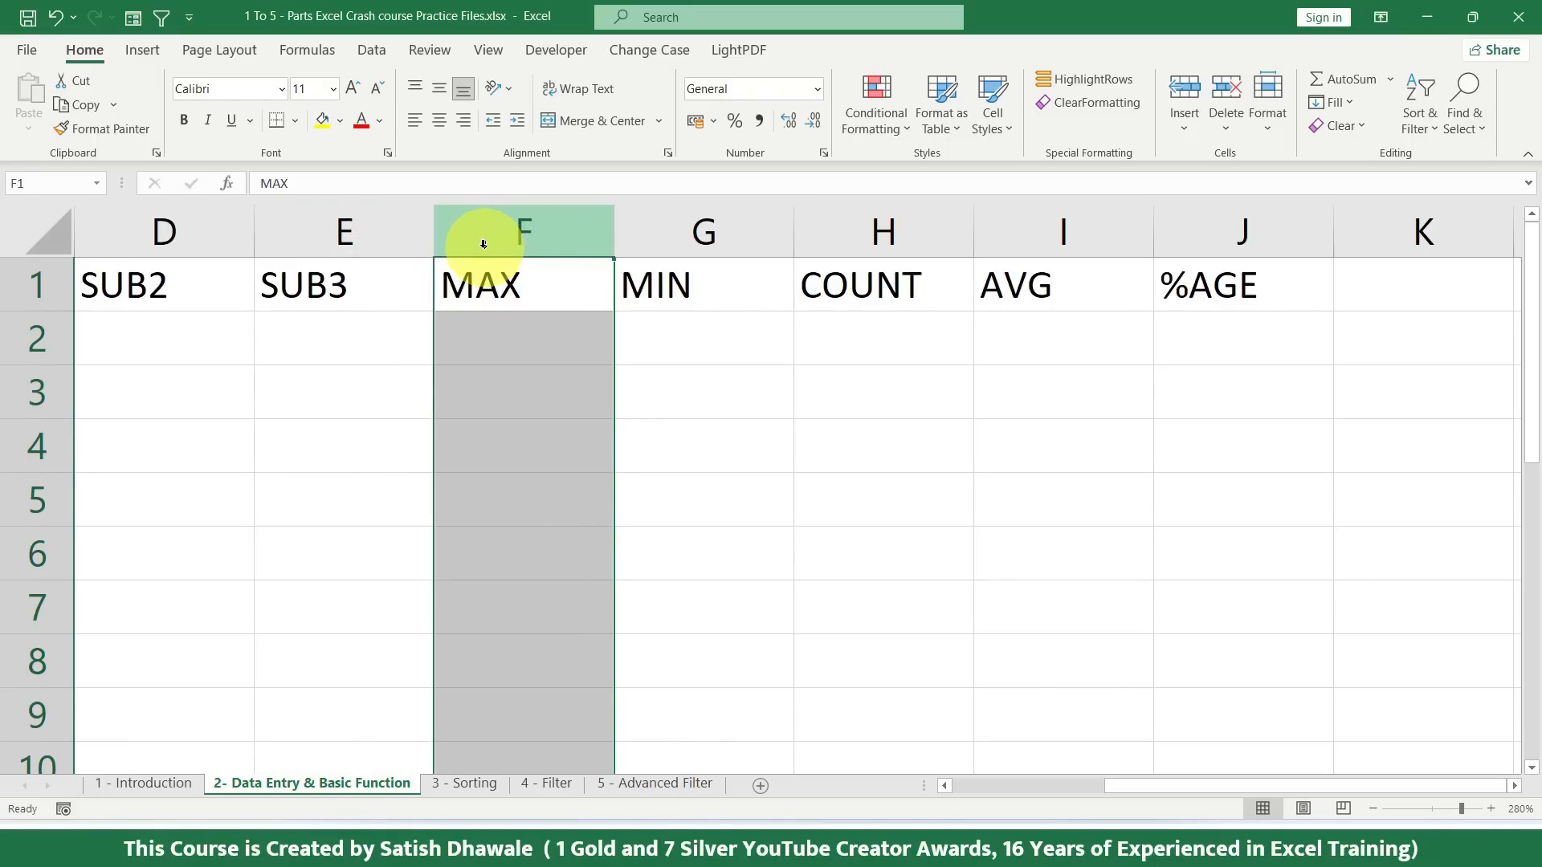
left_click(409, 239)
left_click(472, 235)
left_click(402, 229)
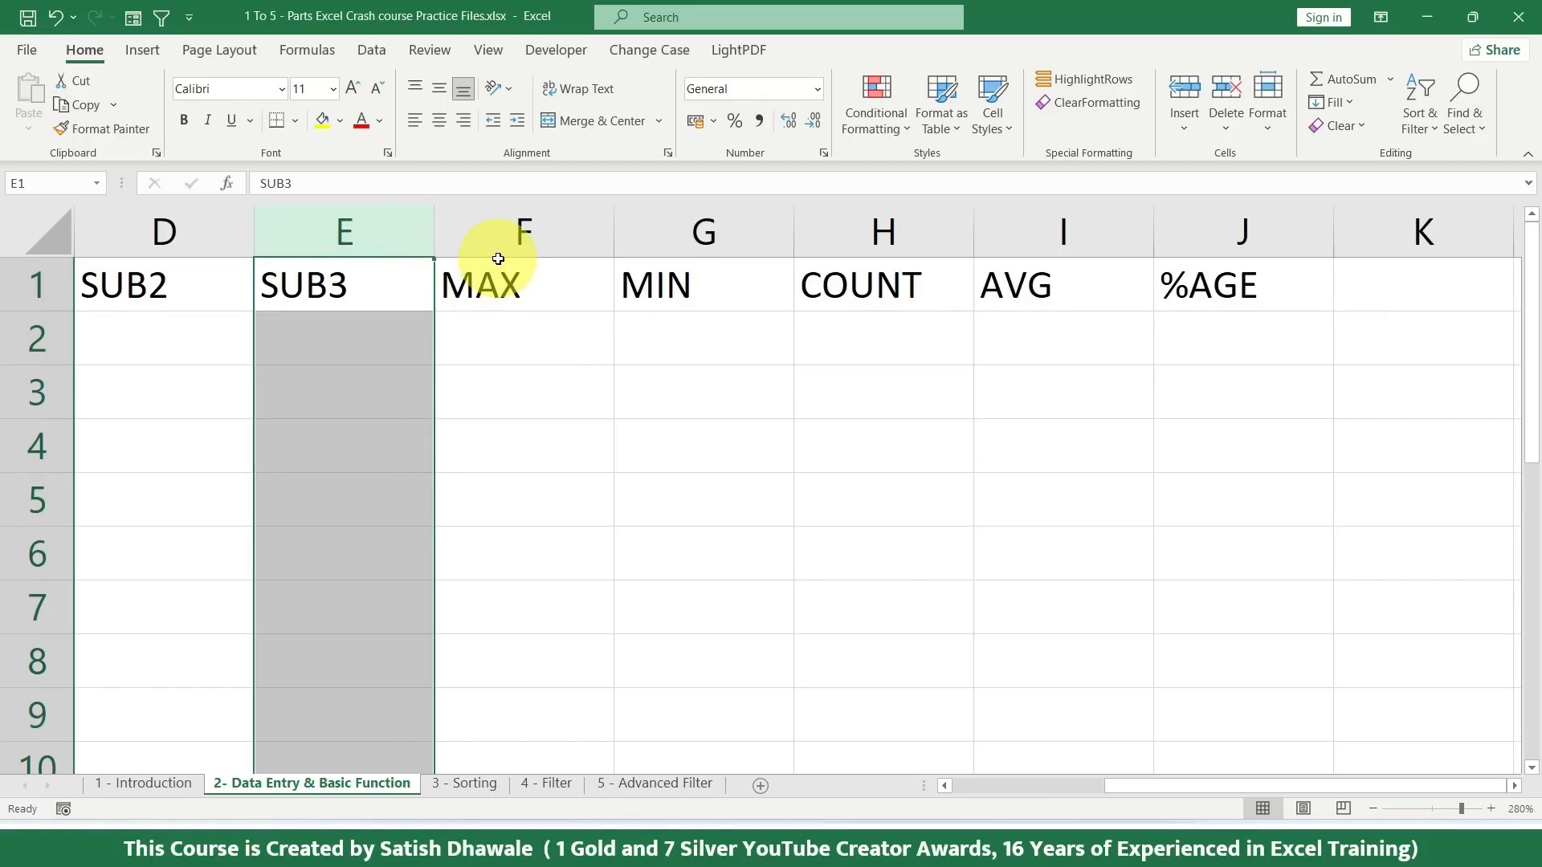
Step: Insert an empty column before the MAX column, and undo the insertion
left_click(483, 234)
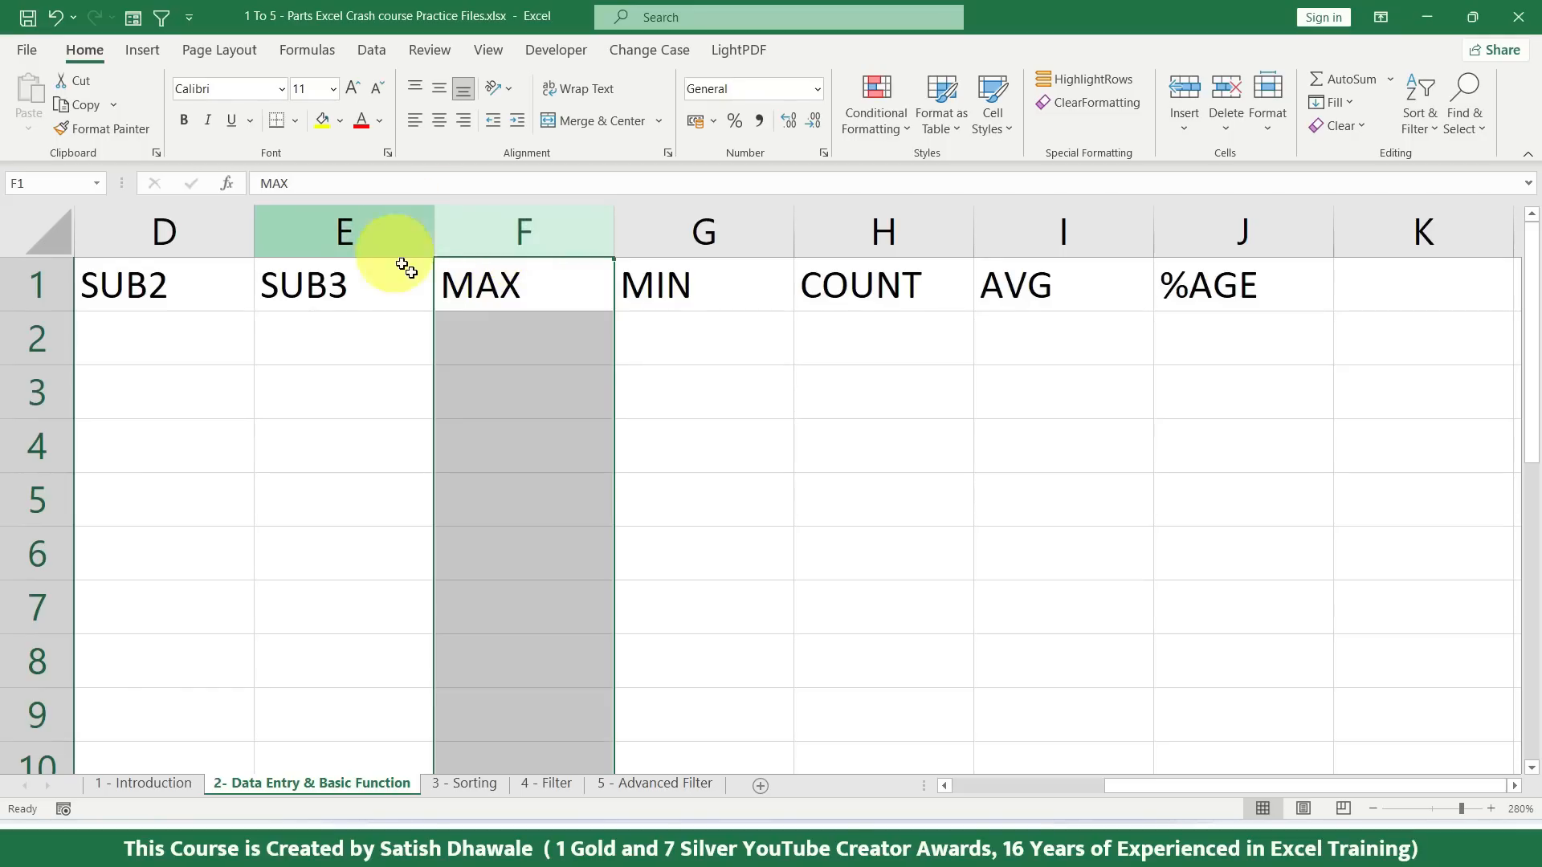
right_click(489, 226)
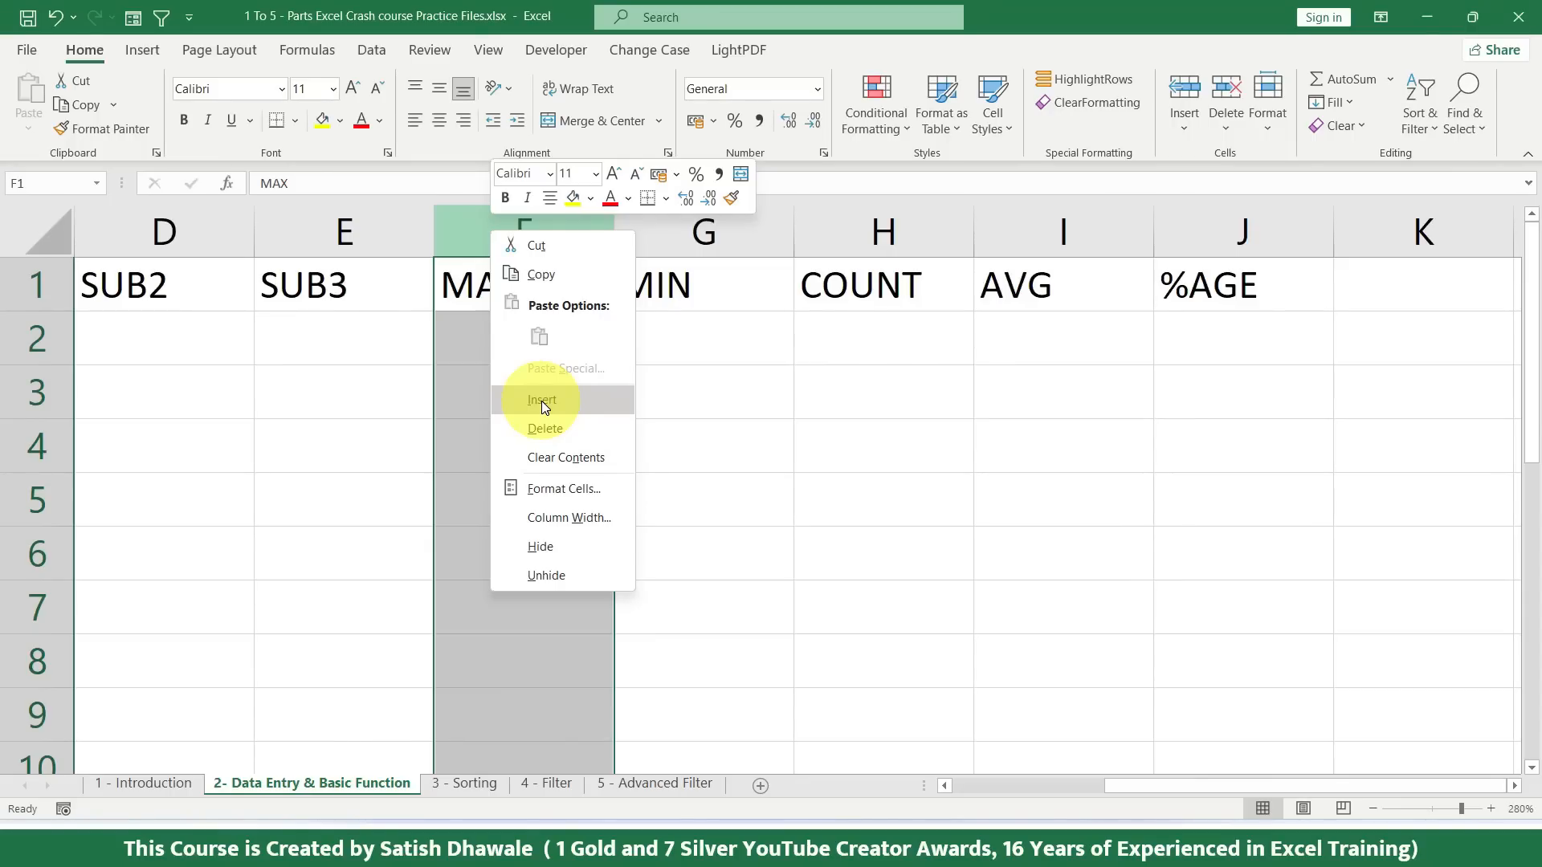
left_click(532, 399)
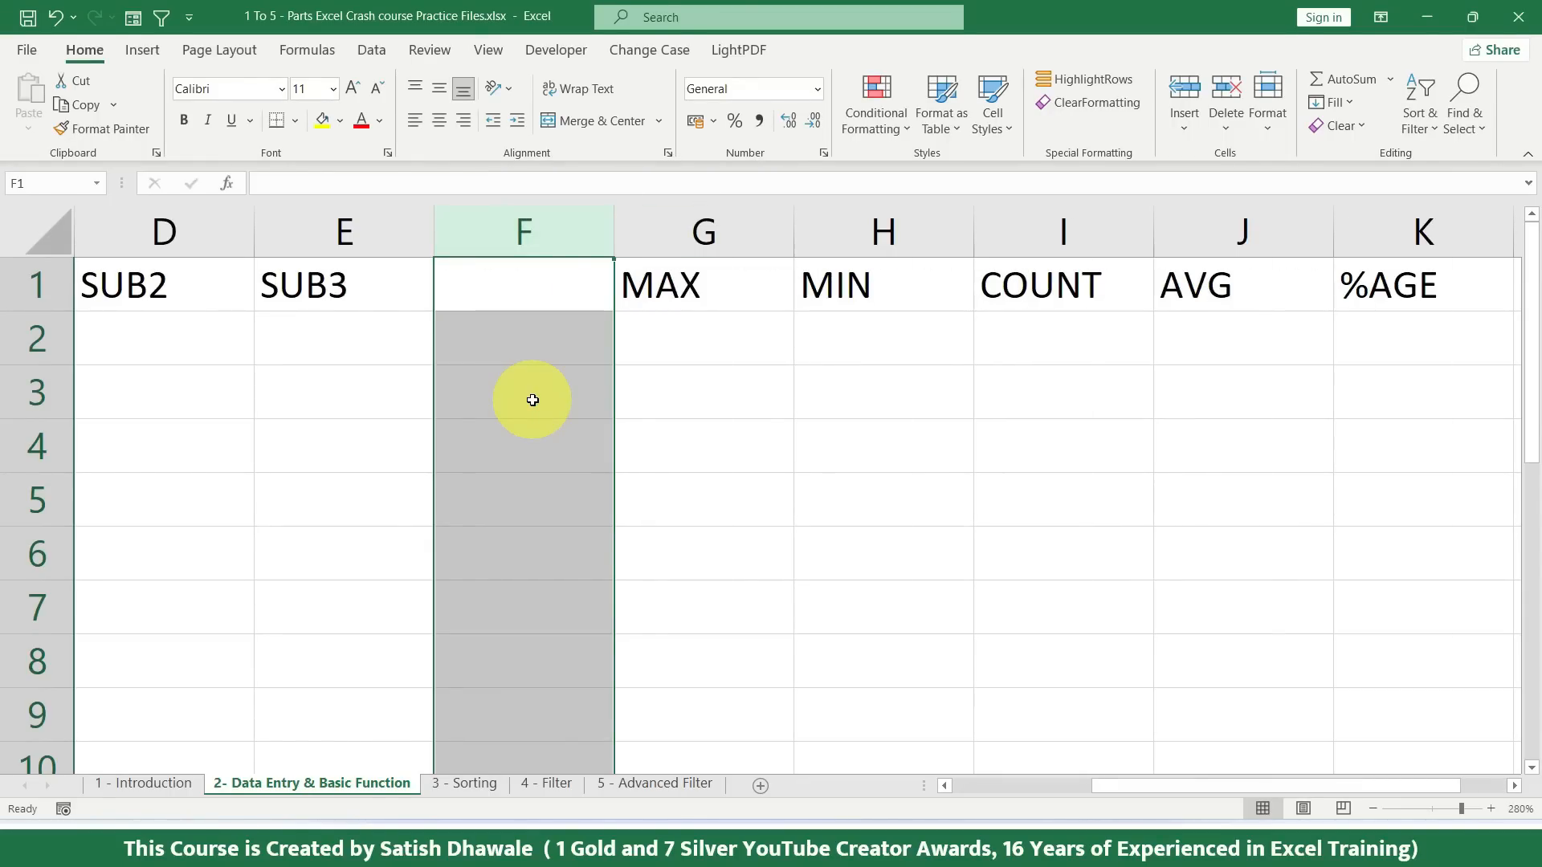
key("ctrl+z")
left_click(531, 289)
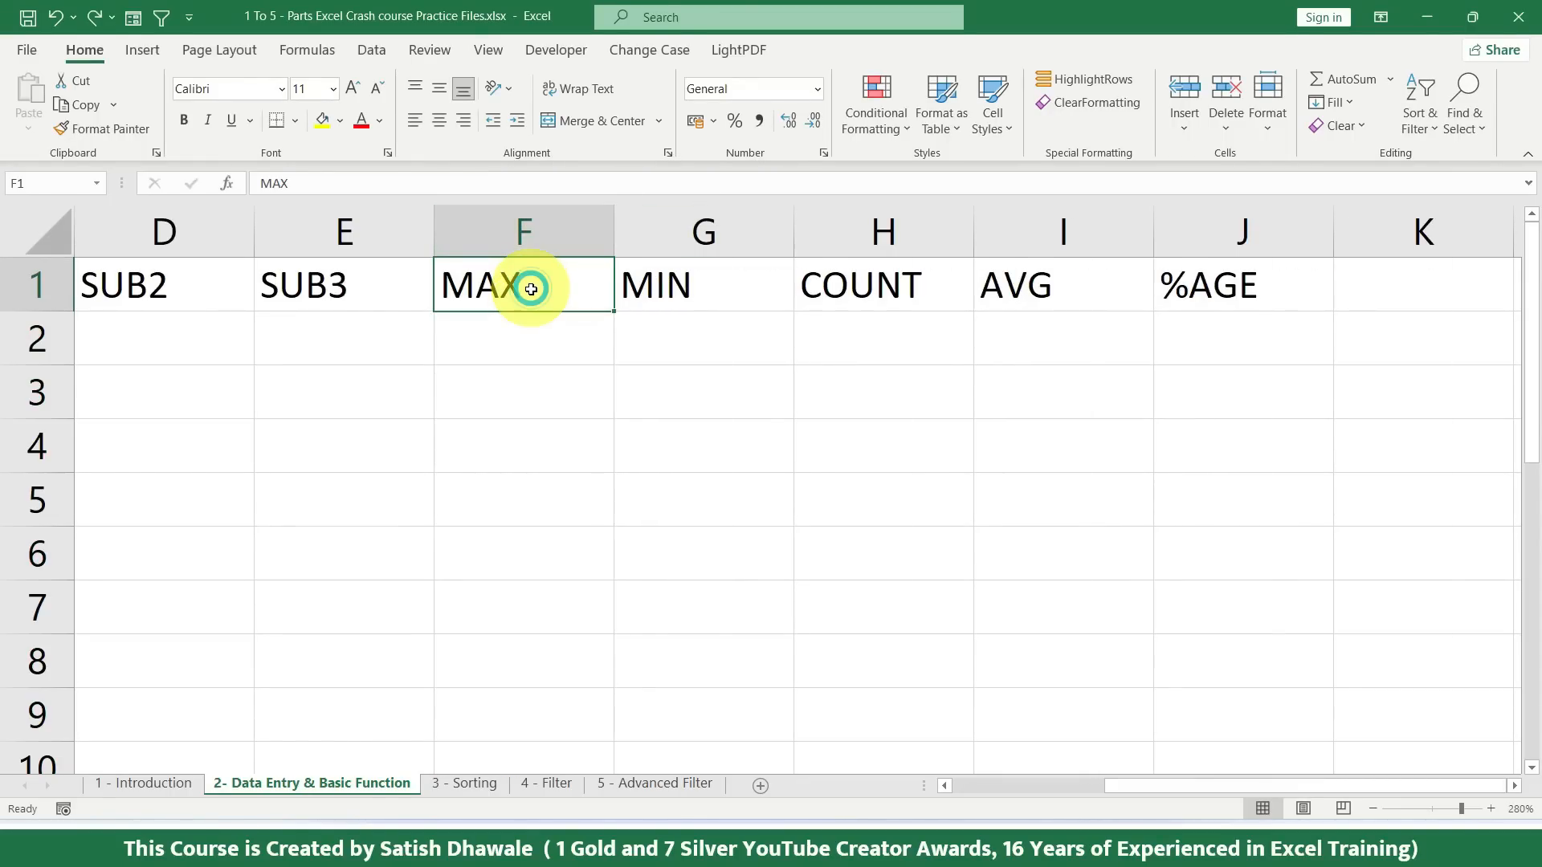
Step: Practise inserting an empty column F before MAX and deleting it again several times
left_click(522, 238)
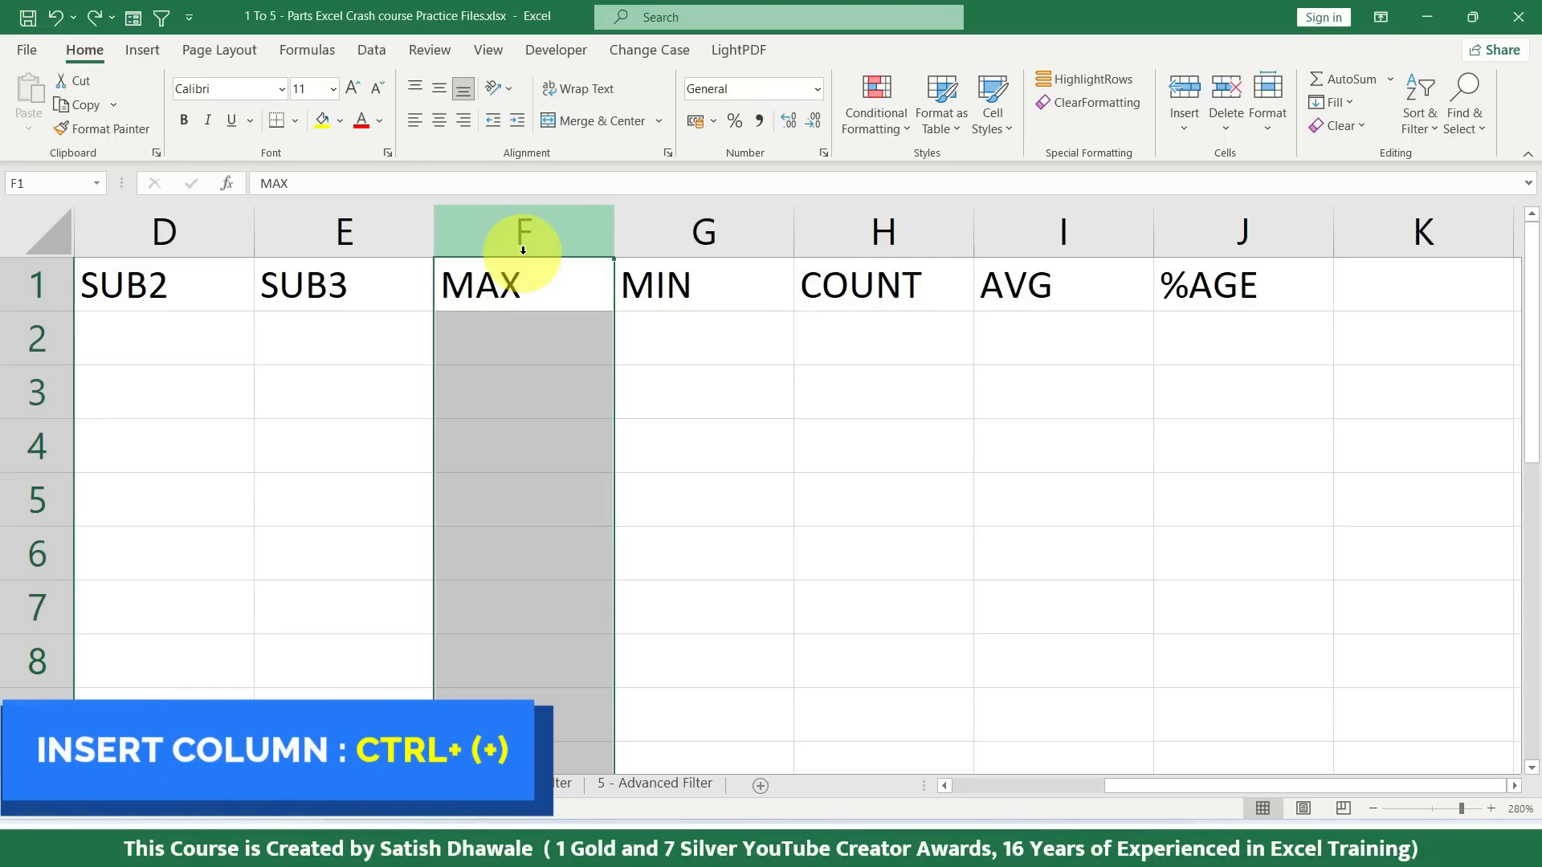
key("ctrl+plus")
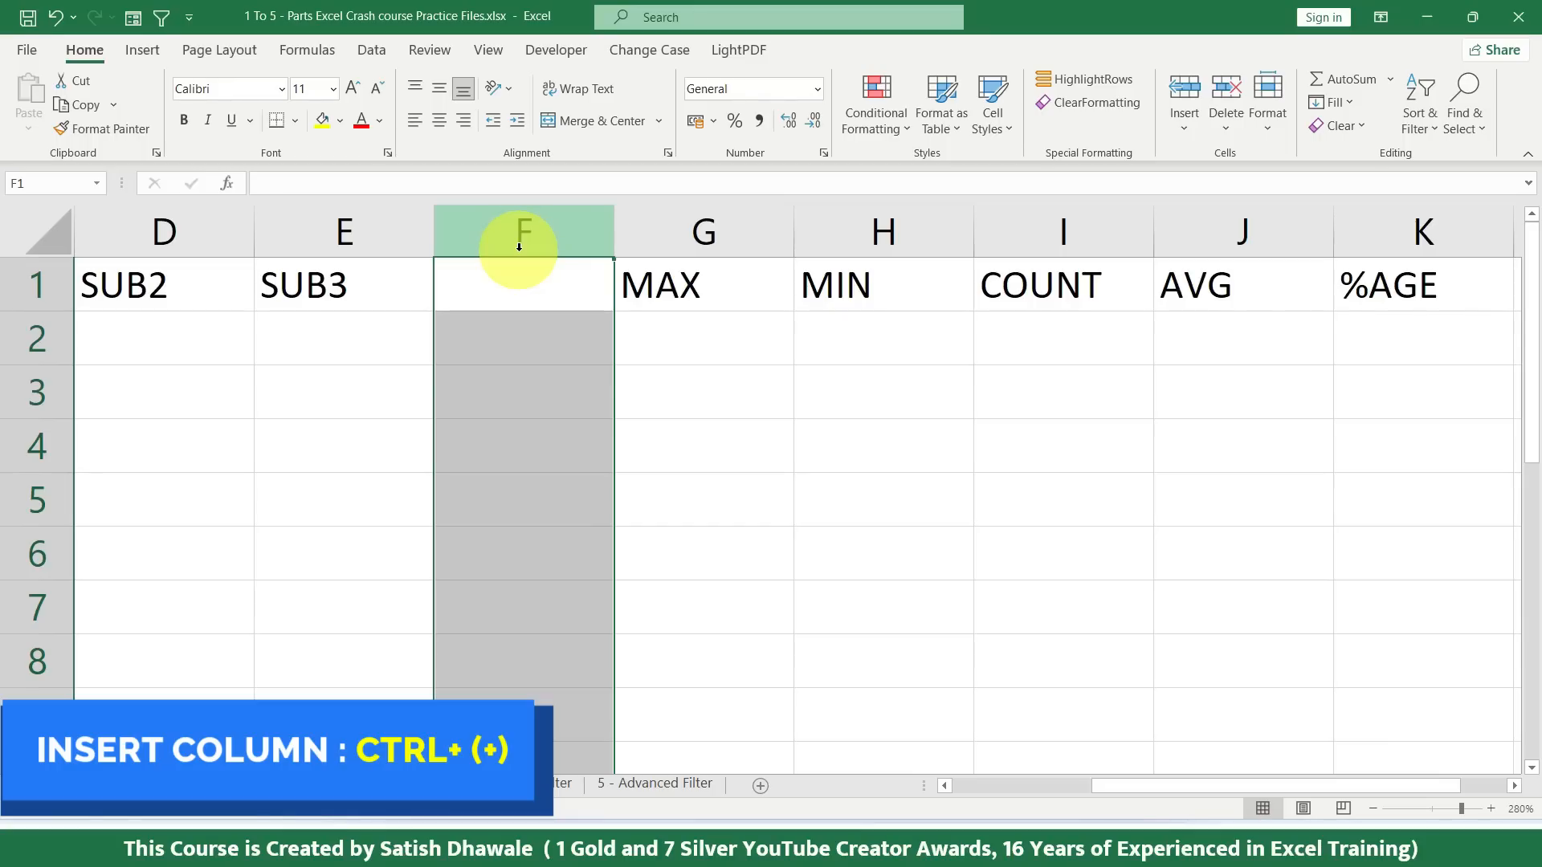
key("ctrl+minus")
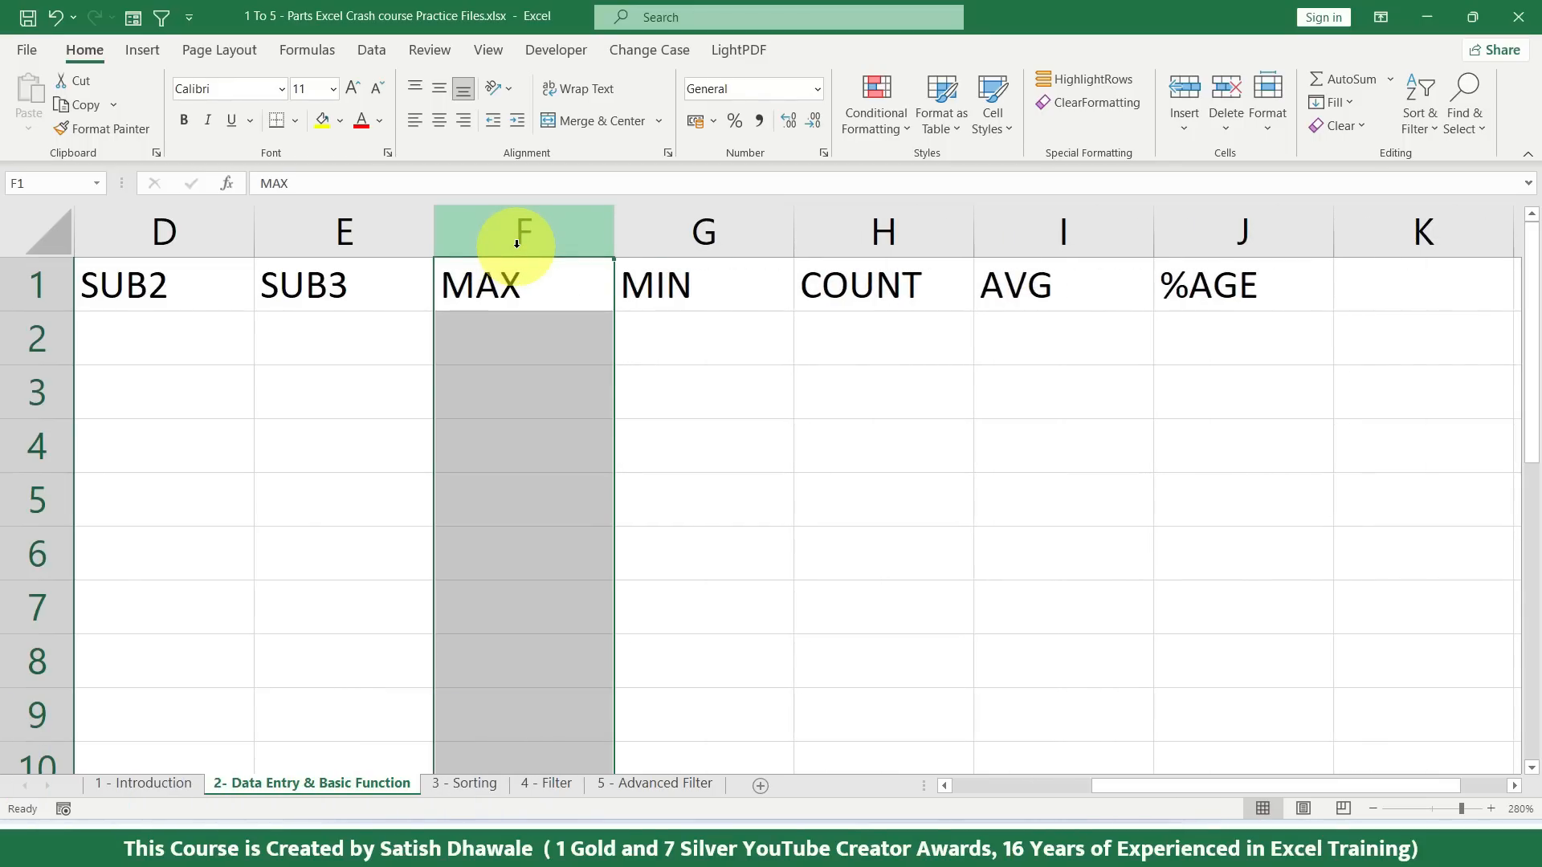
key("ctrl+plus")
key("ctrl+minus")
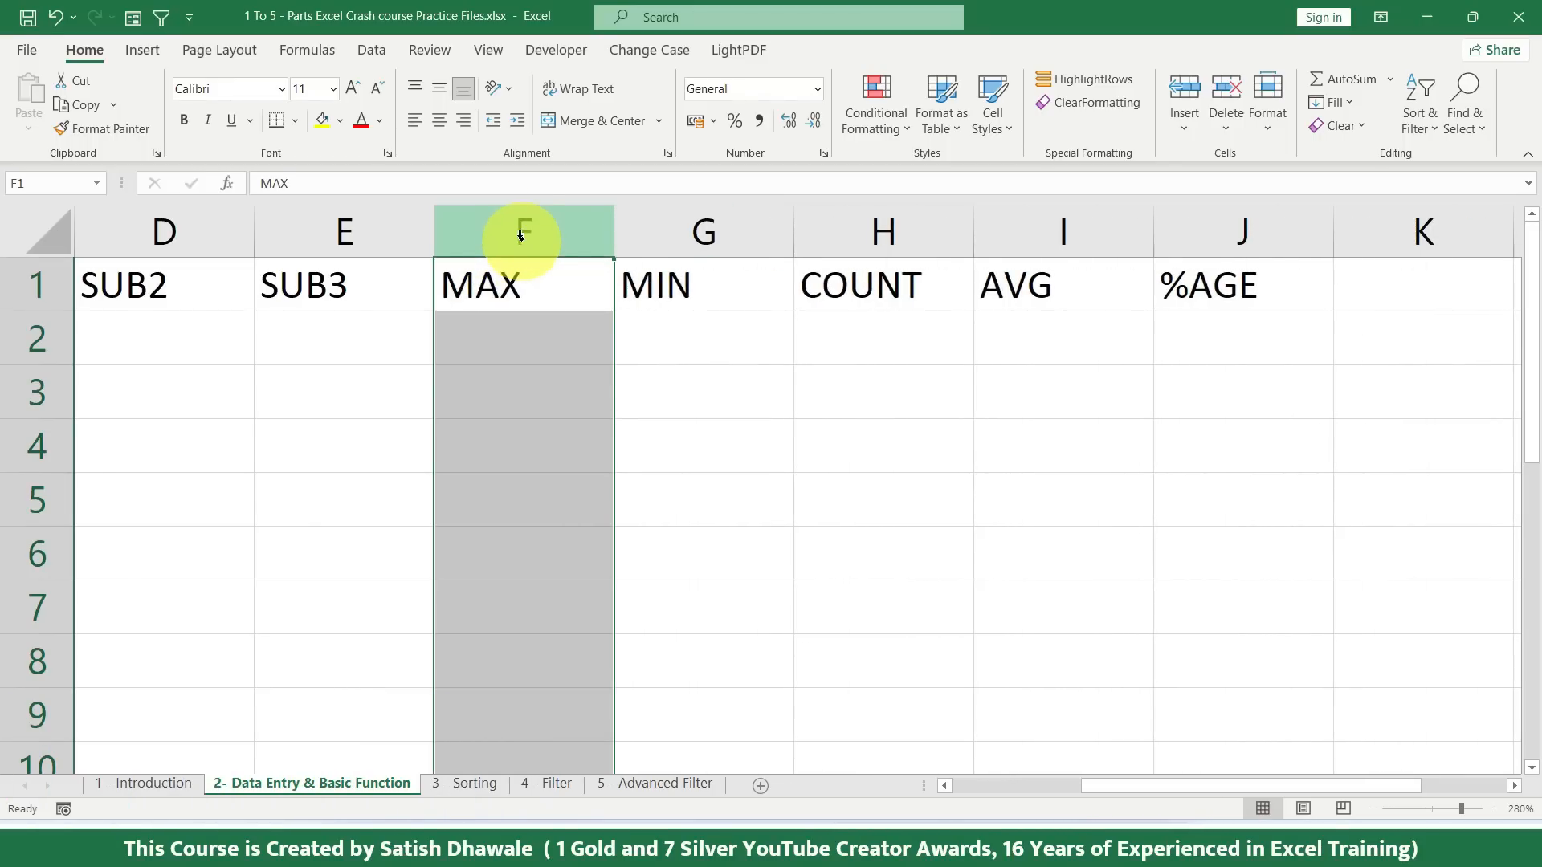
key("ctrl+plus")
key("ctrl+minus")
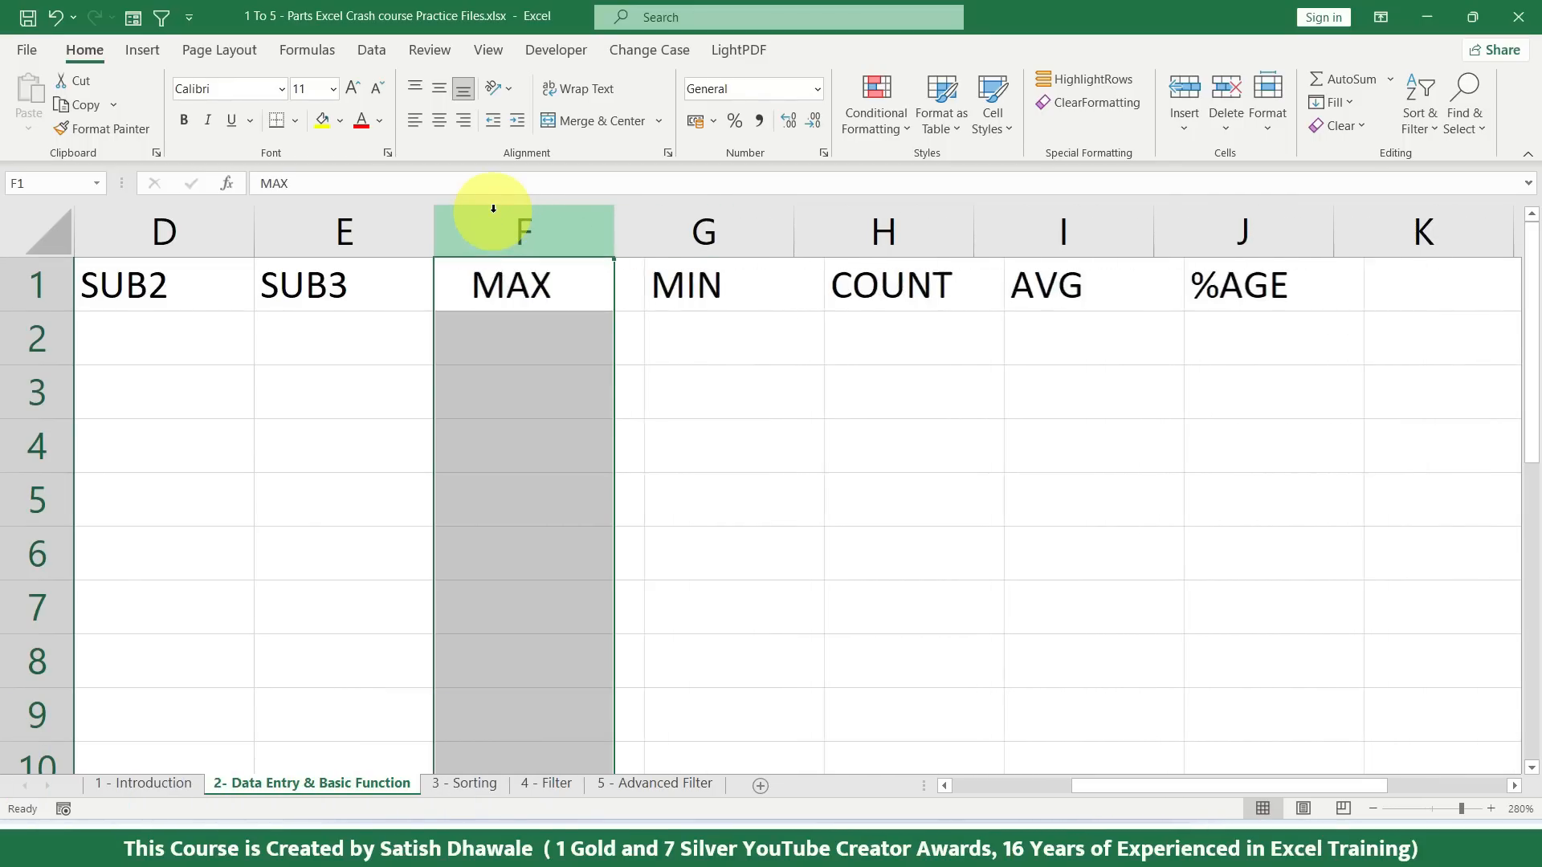
right_click(494, 233)
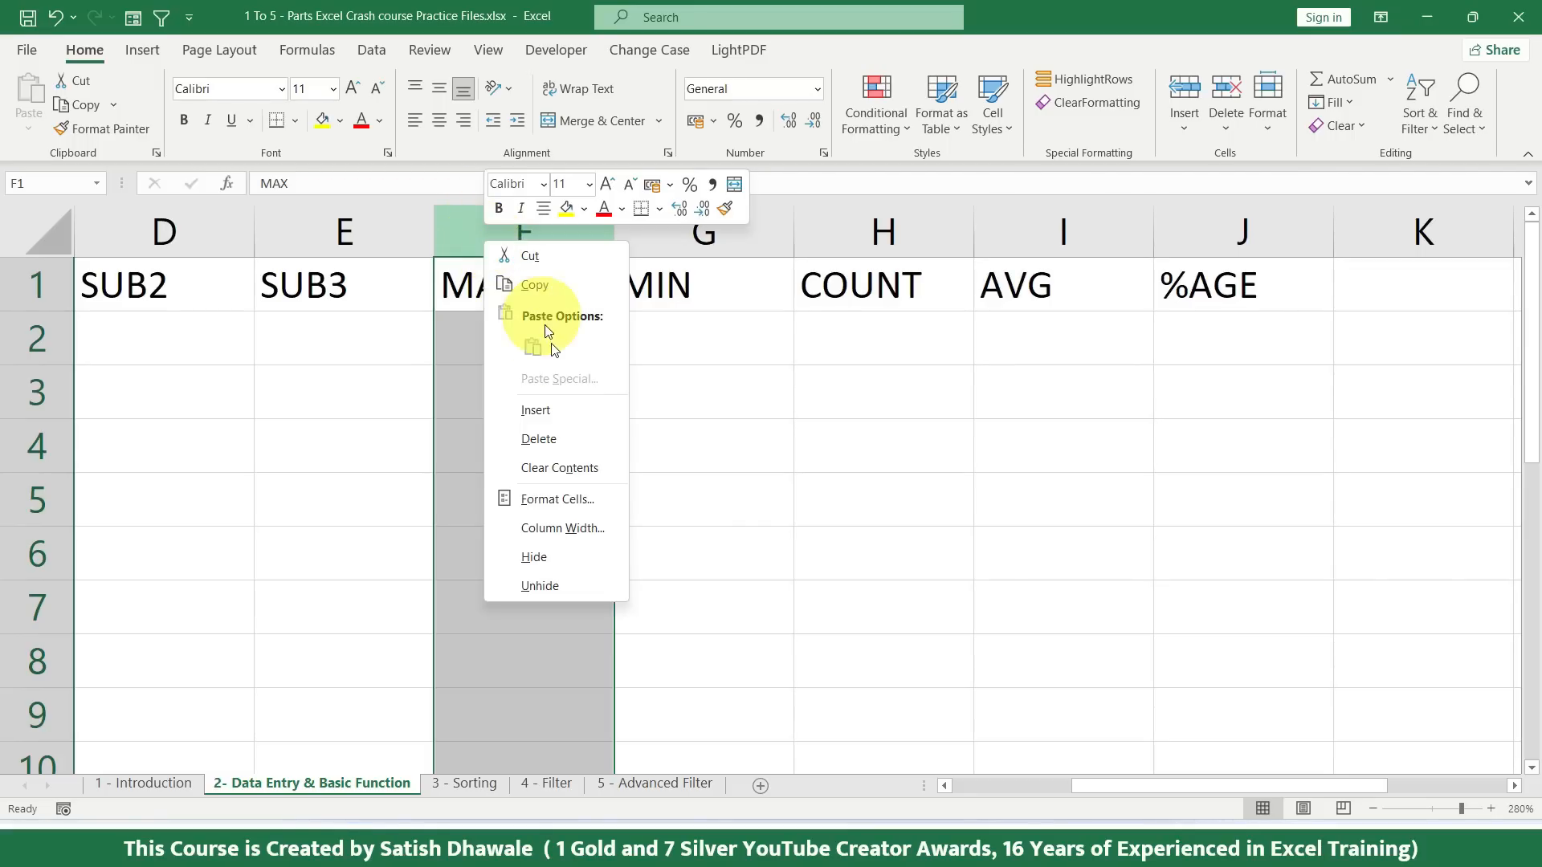
left_click(544, 402)
right_click(541, 226)
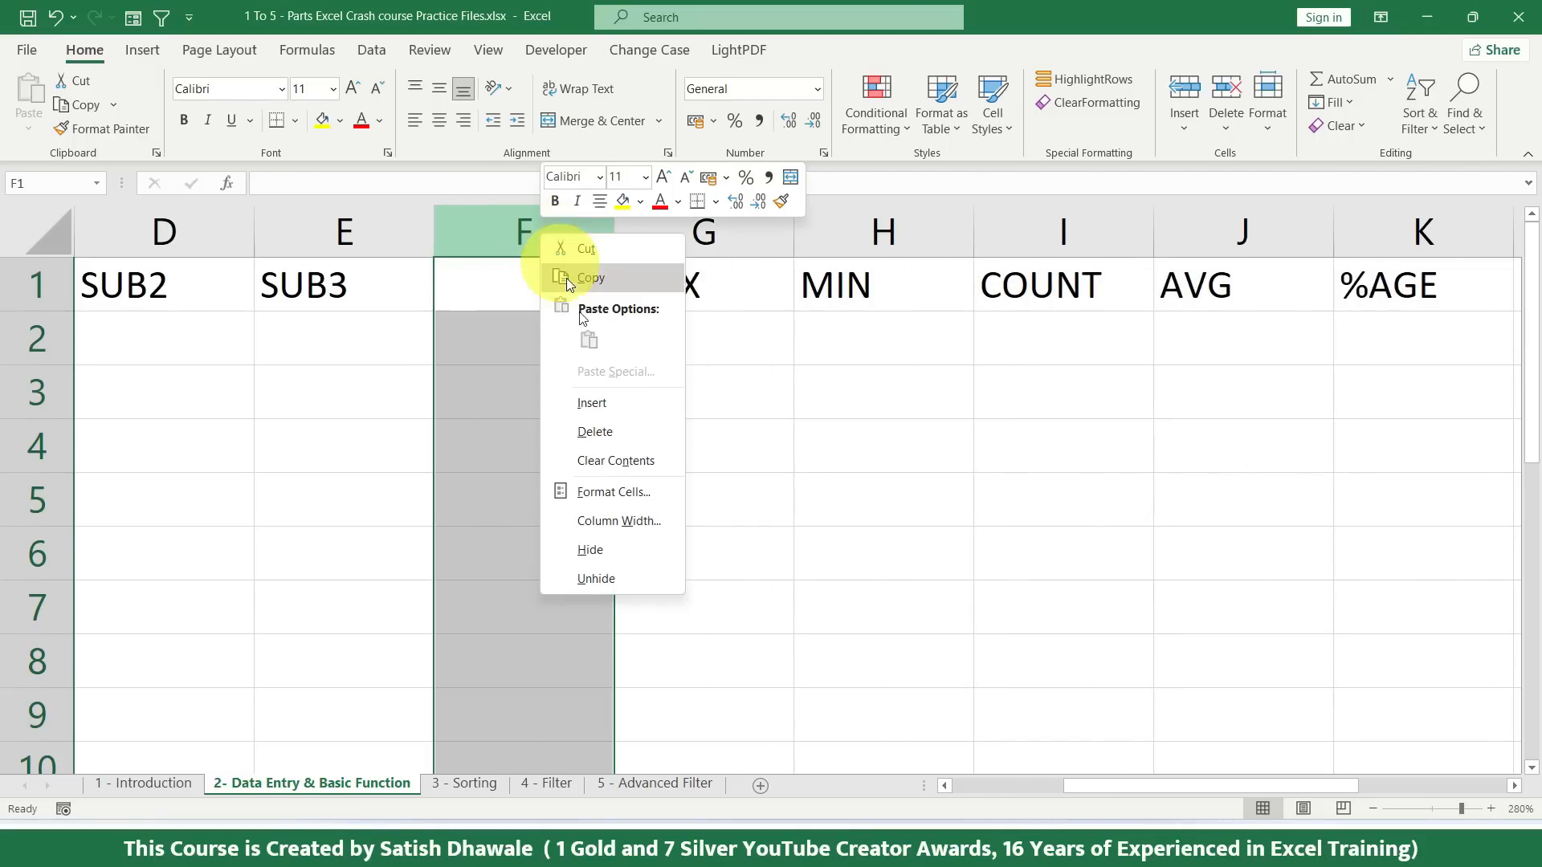
left_click(592, 425)
Step: Insert a new column between SUB3 and MAX and enter the header TOTAL in cell F1
right_click(521, 238)
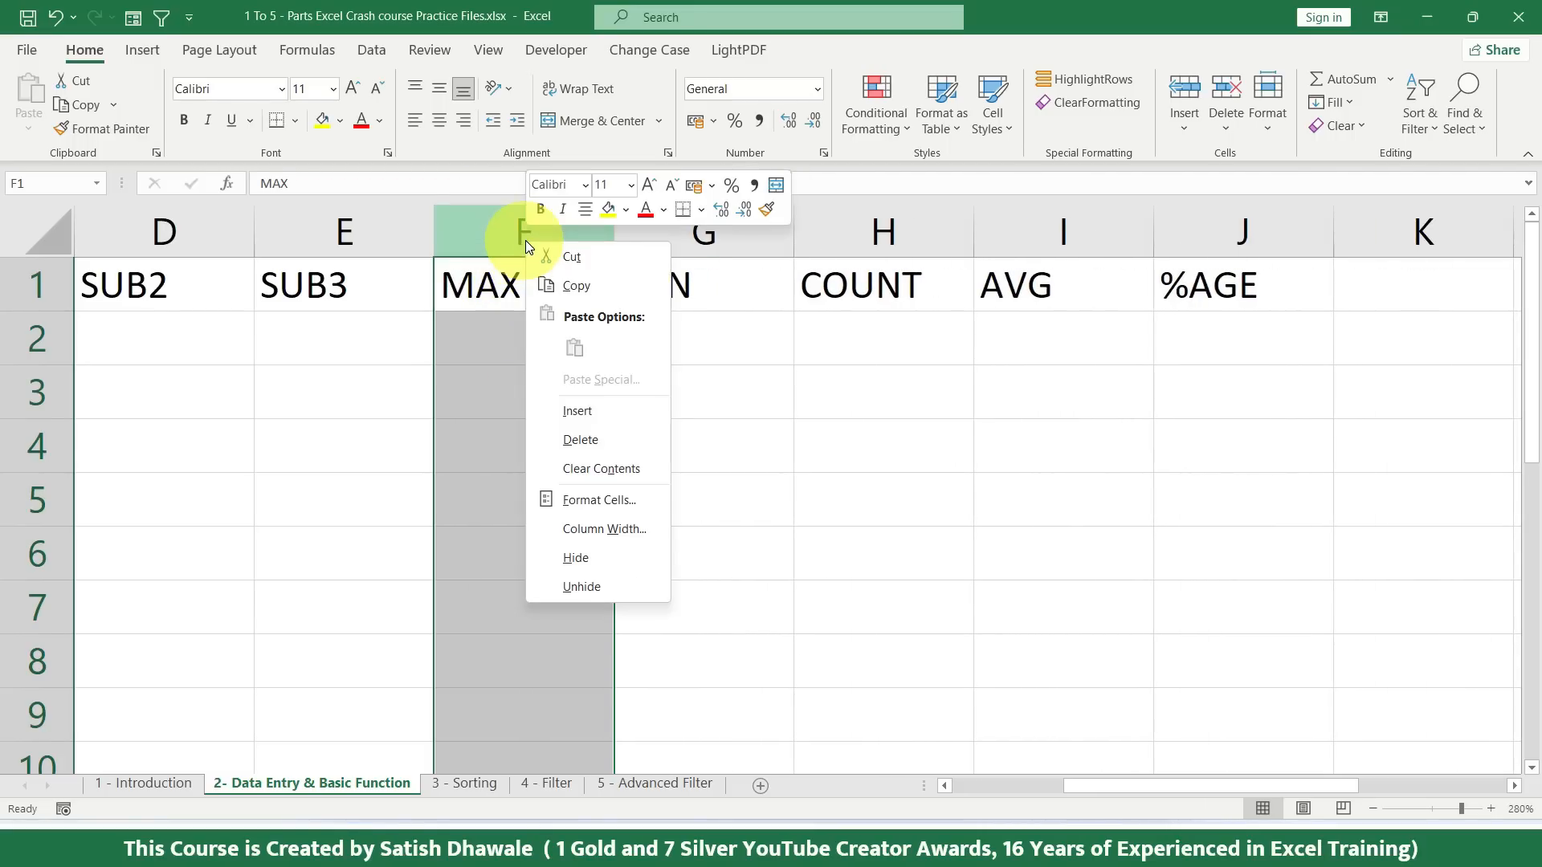
left_click(575, 407)
left_click(522, 281)
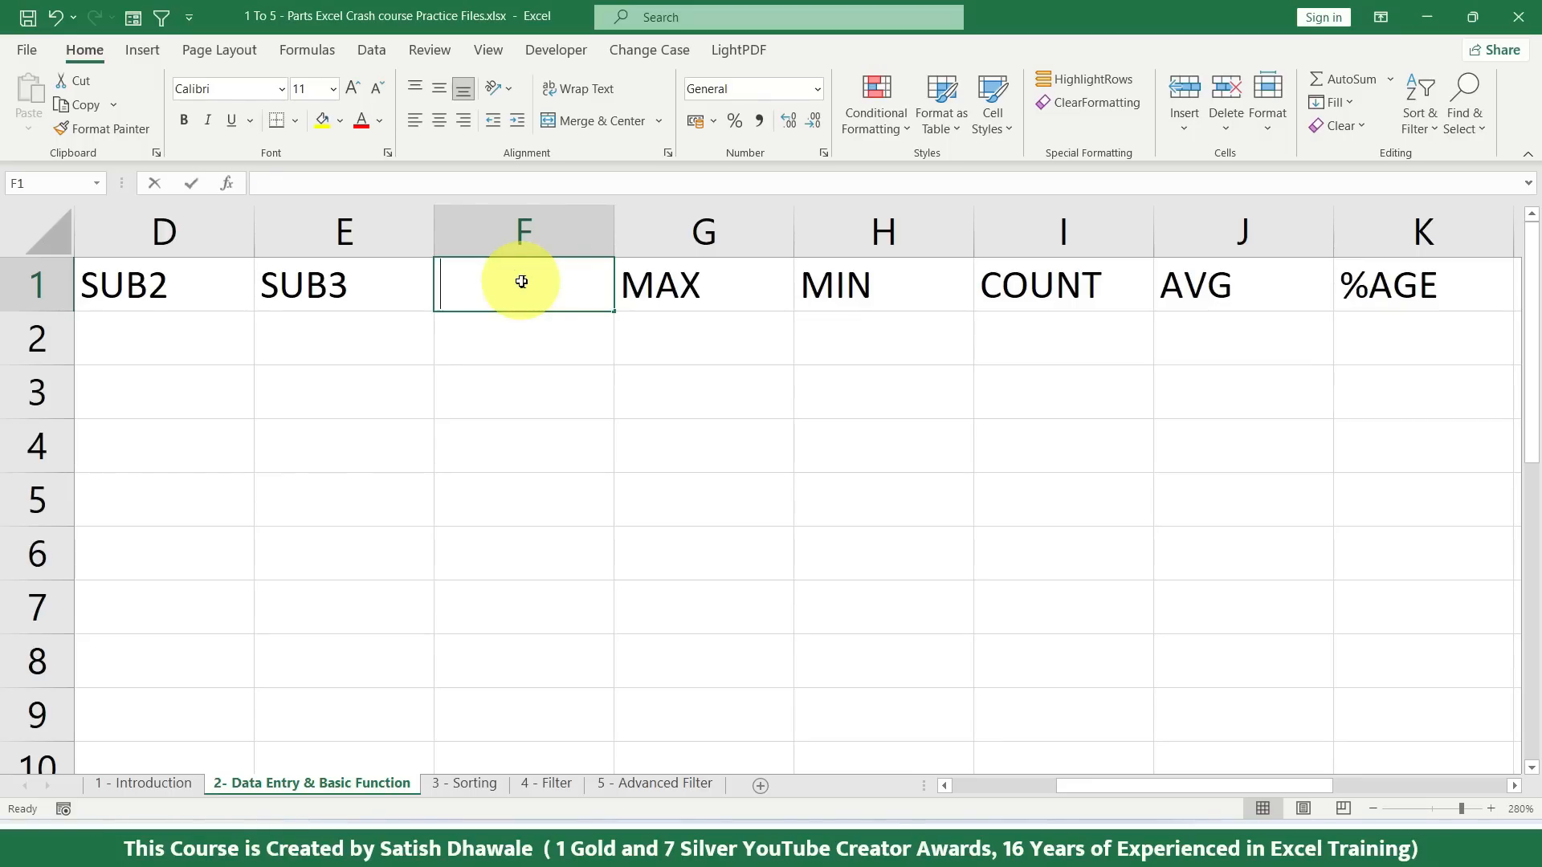
type("TOTAL")
key("Return")
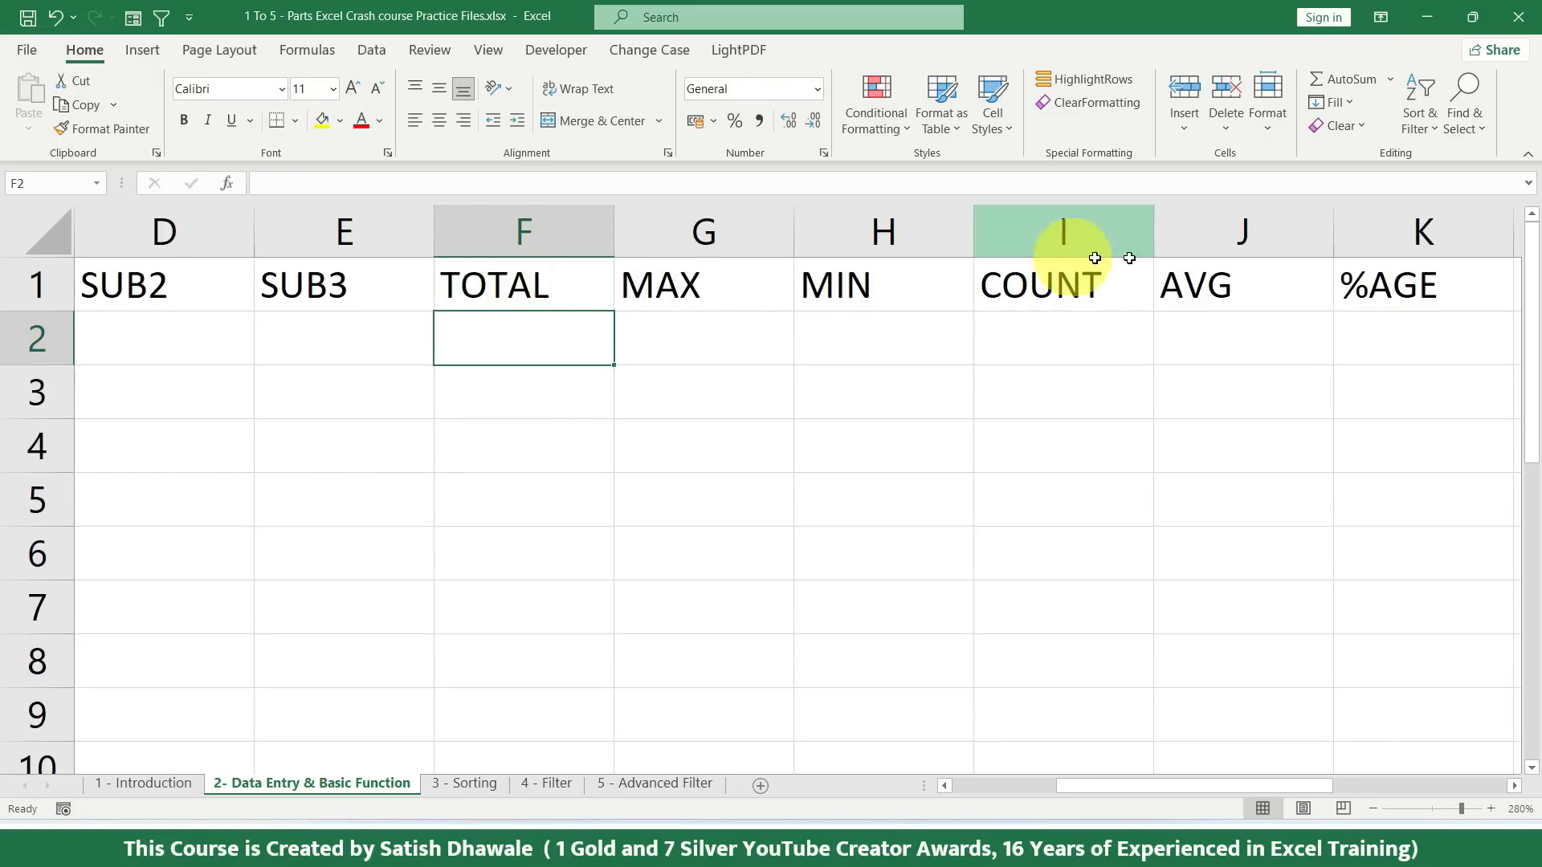
Step: Enter the serial numbers 1, 2 and 3 in cells A2 to A4 under SR NO
left_click_drag(1401, 285, 173, 306)
left_click(177, 302)
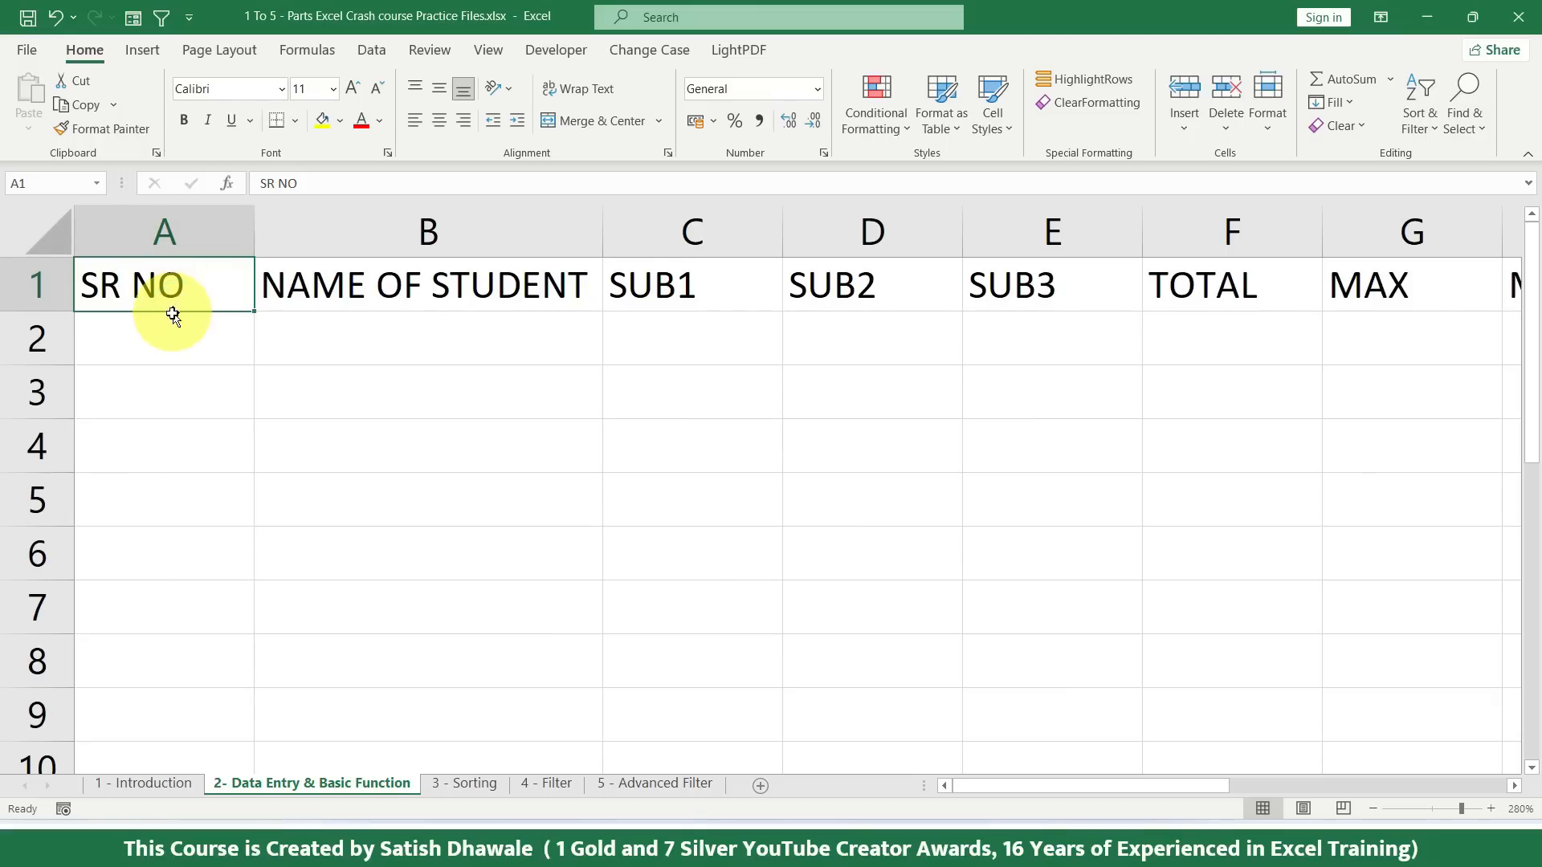
double_click(169, 322)
type("1")
key("Return")
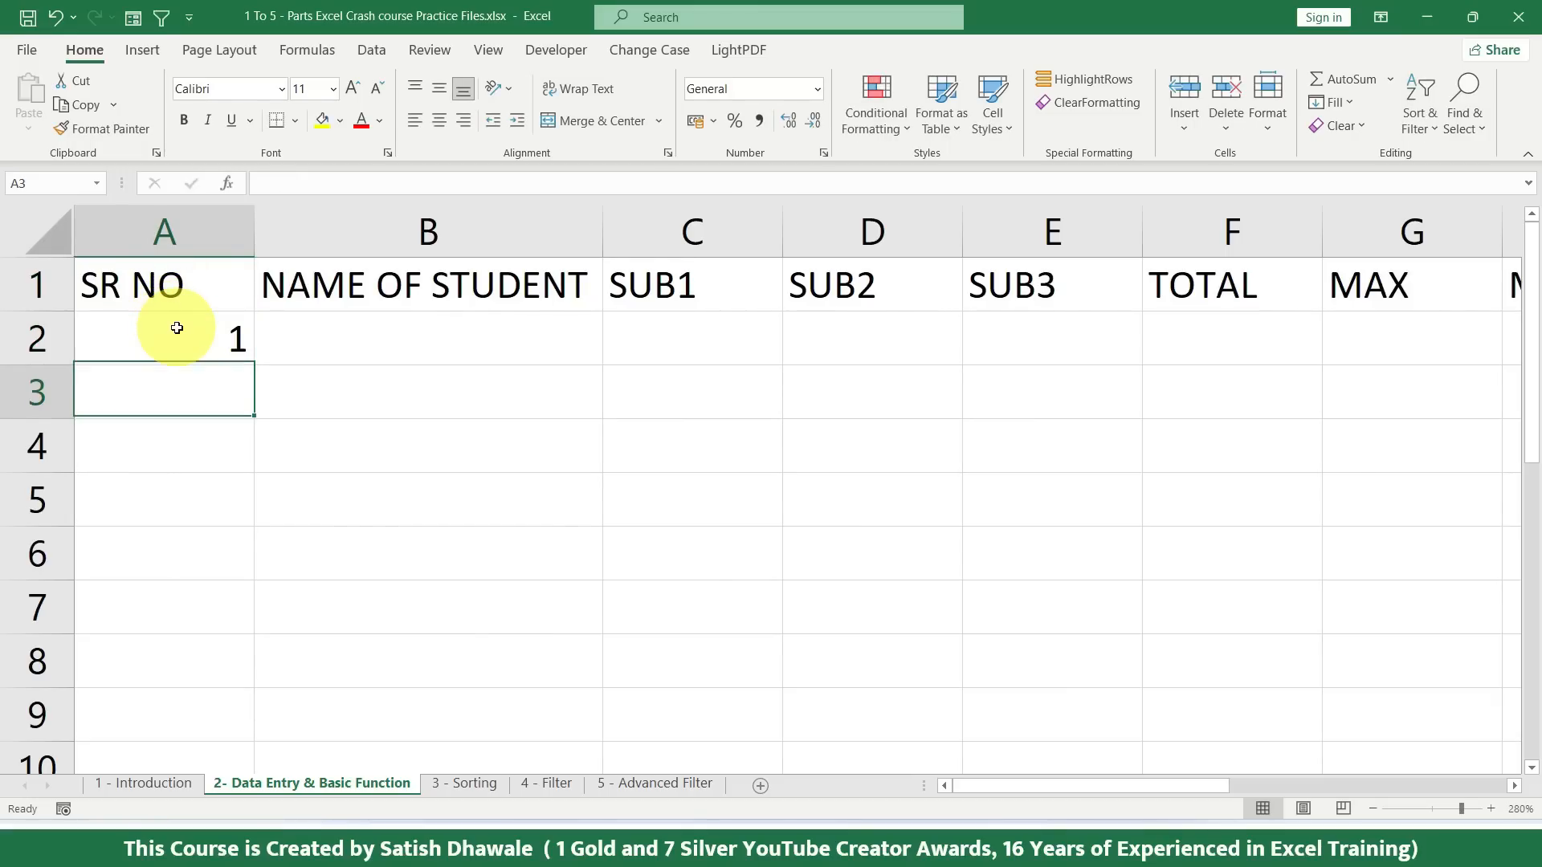
type("2")
key("Return")
type("3")
key("Return")
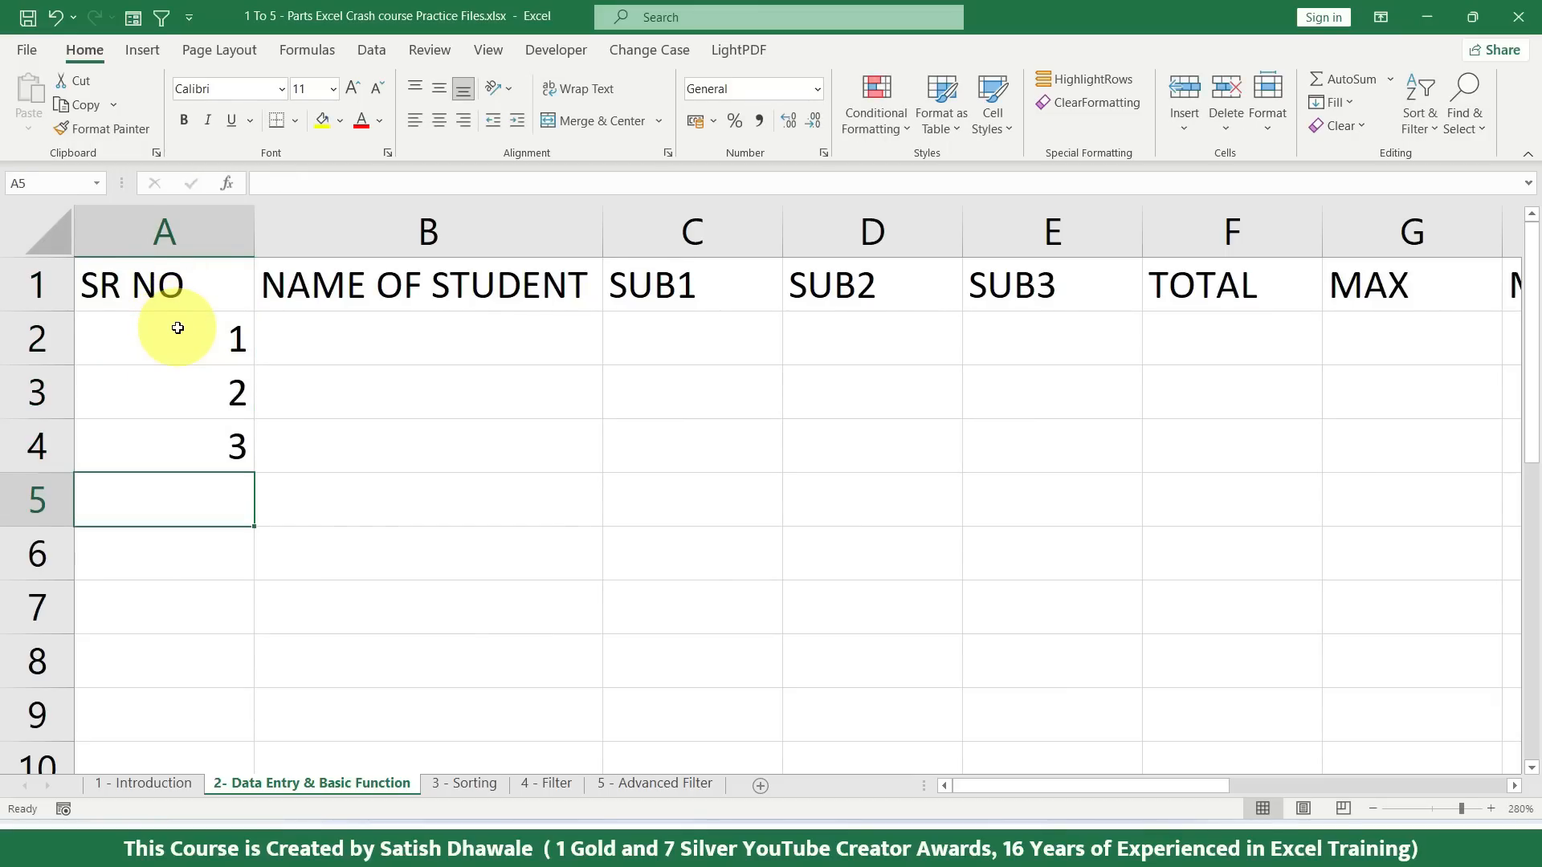
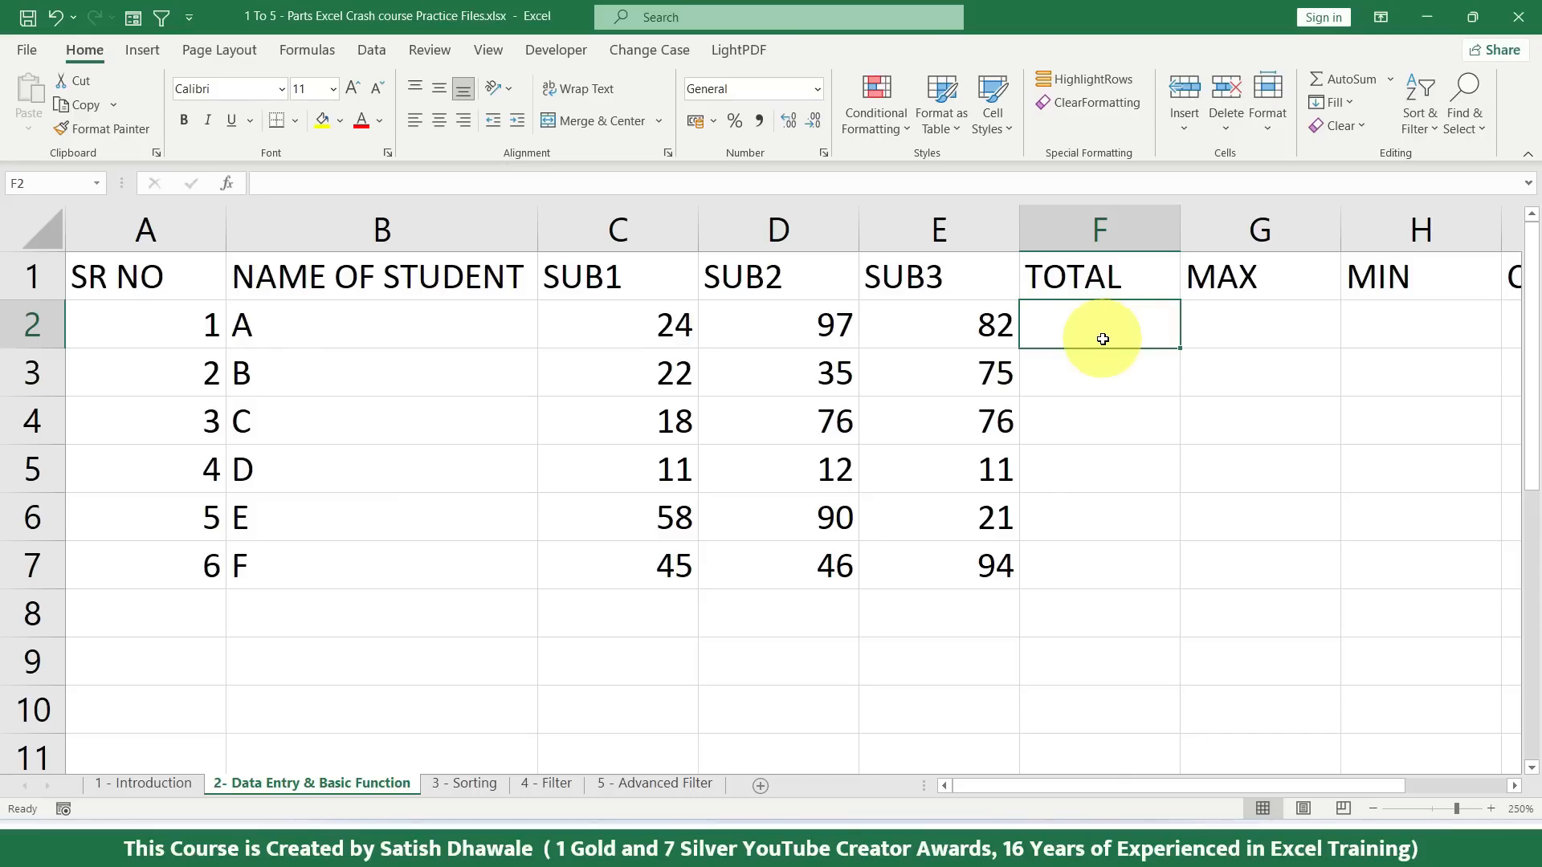
Step: Enter the formula =C2+D2+E2 in cell F2 to total the first student's three subject marks
type("=")
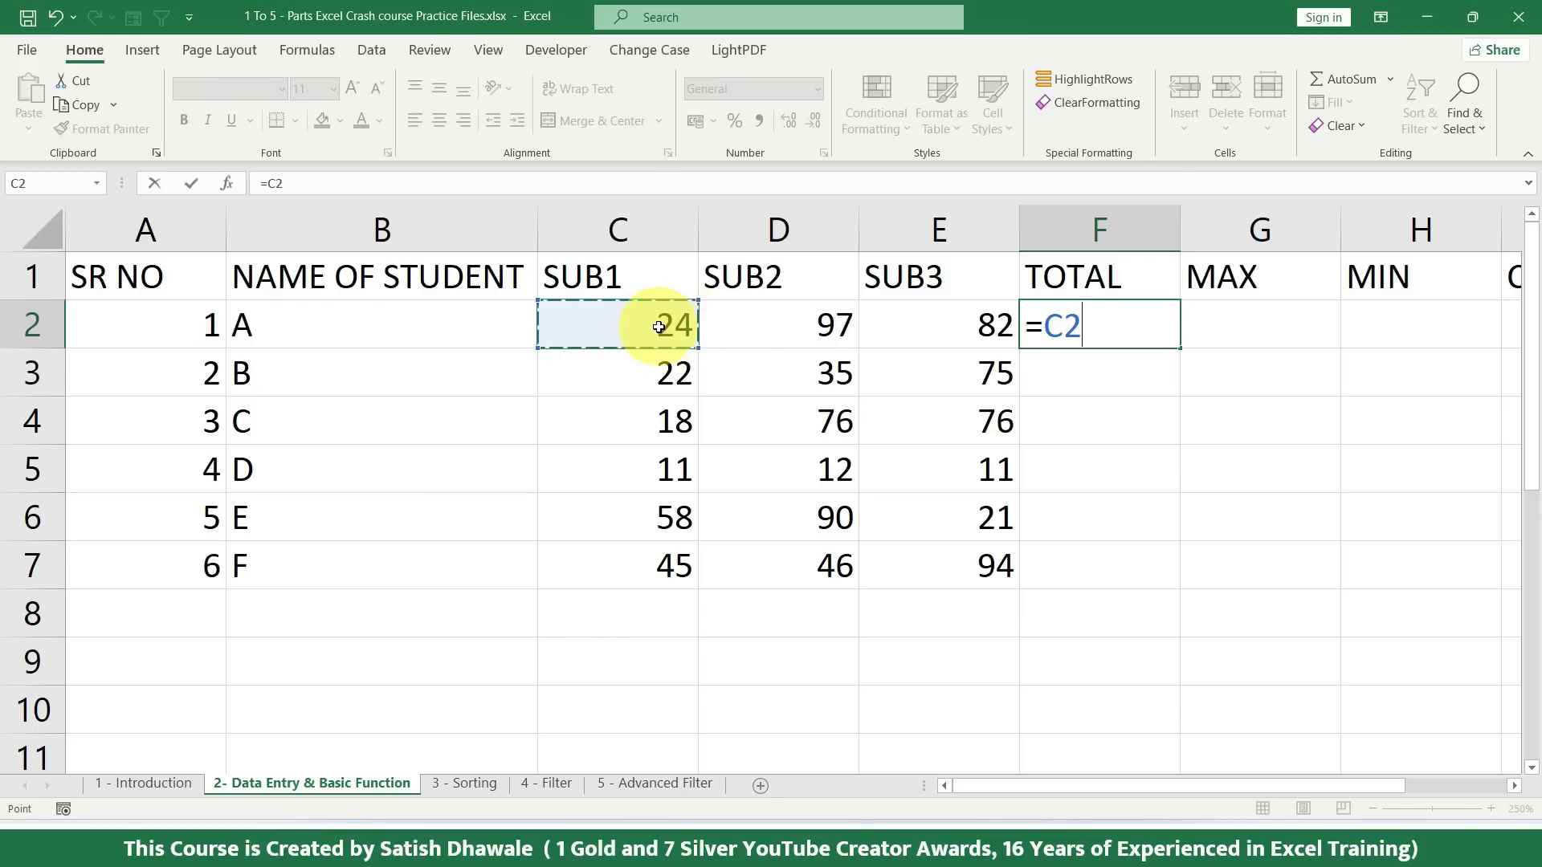
key("Escape")
type("=")
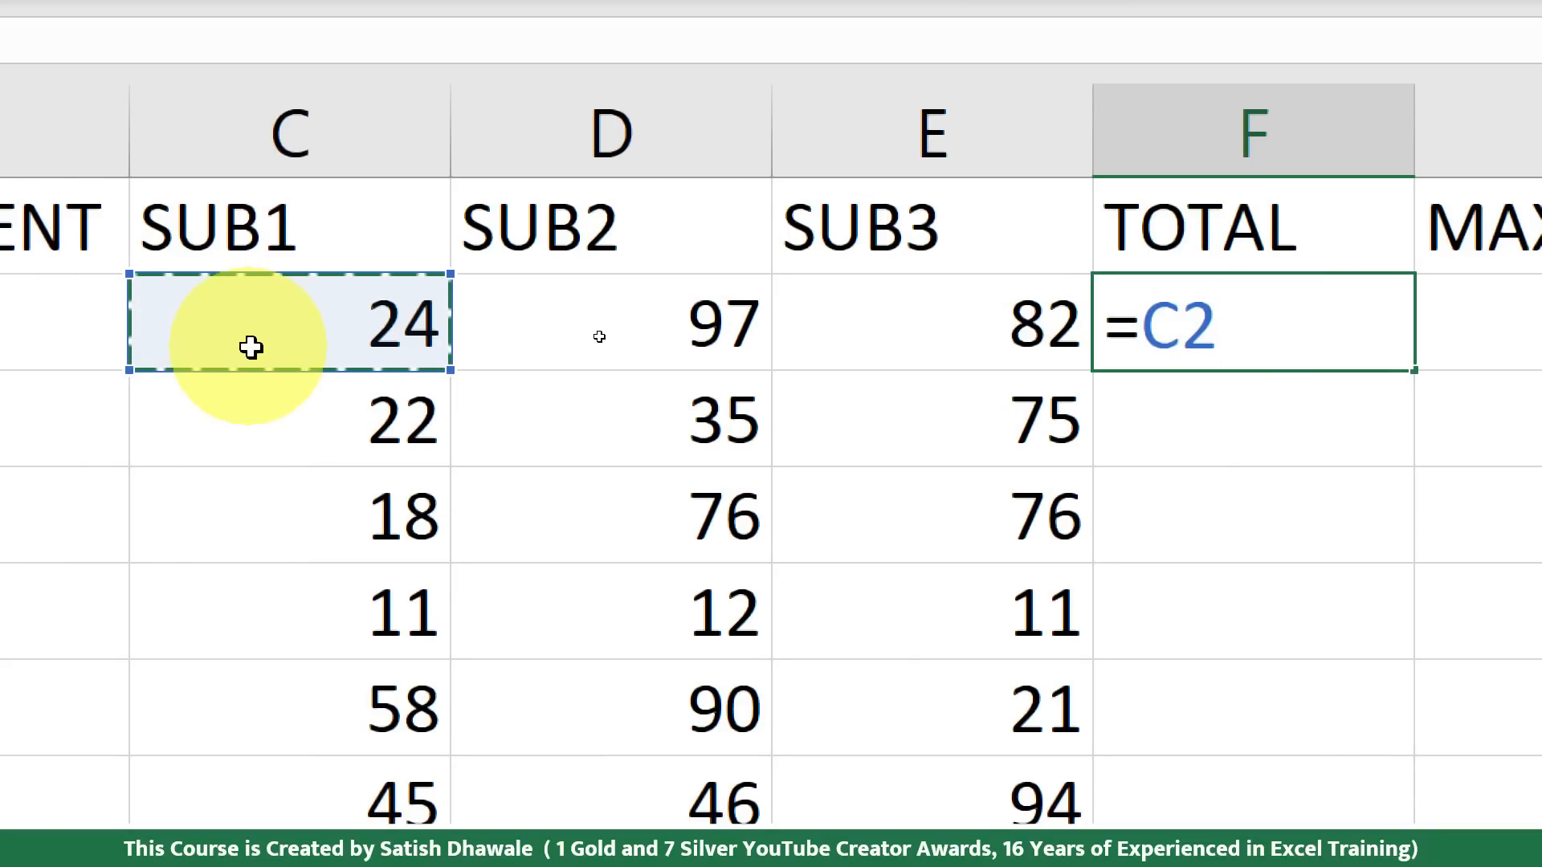
type("+")
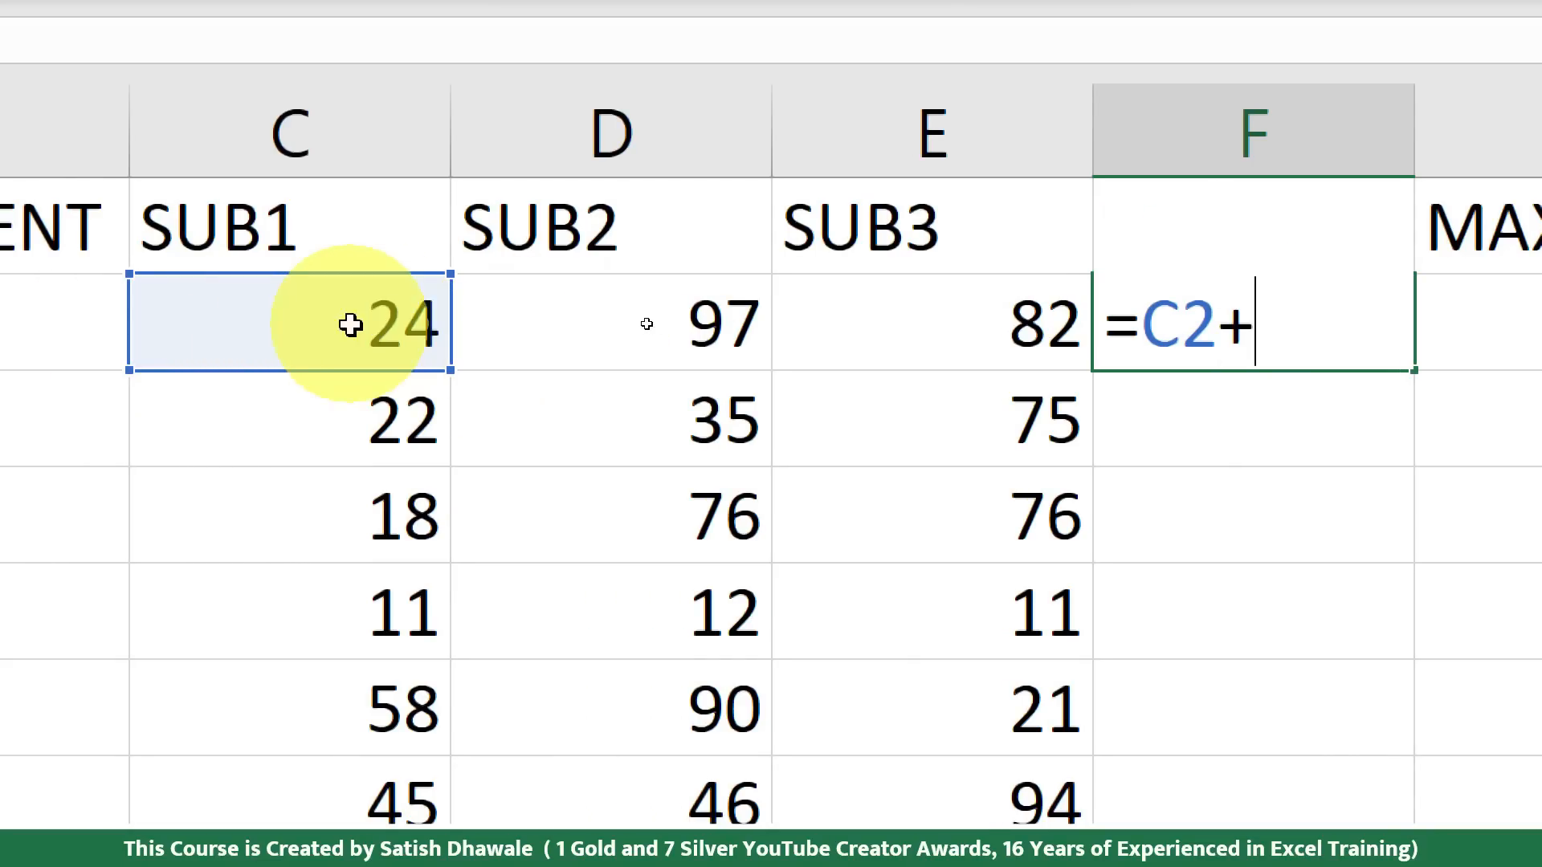
left_click(610, 321)
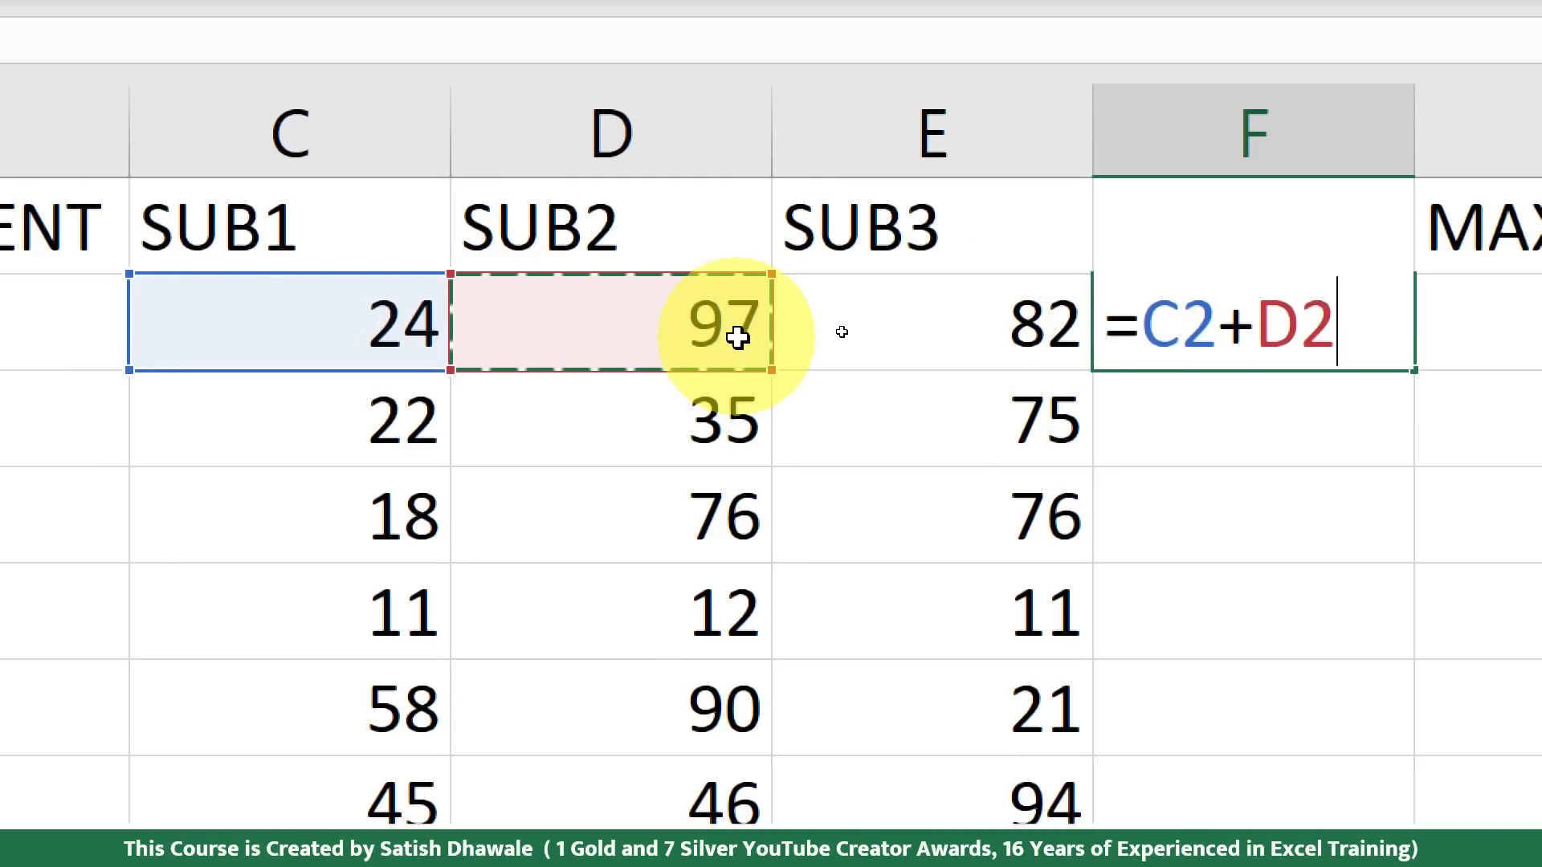
type("+")
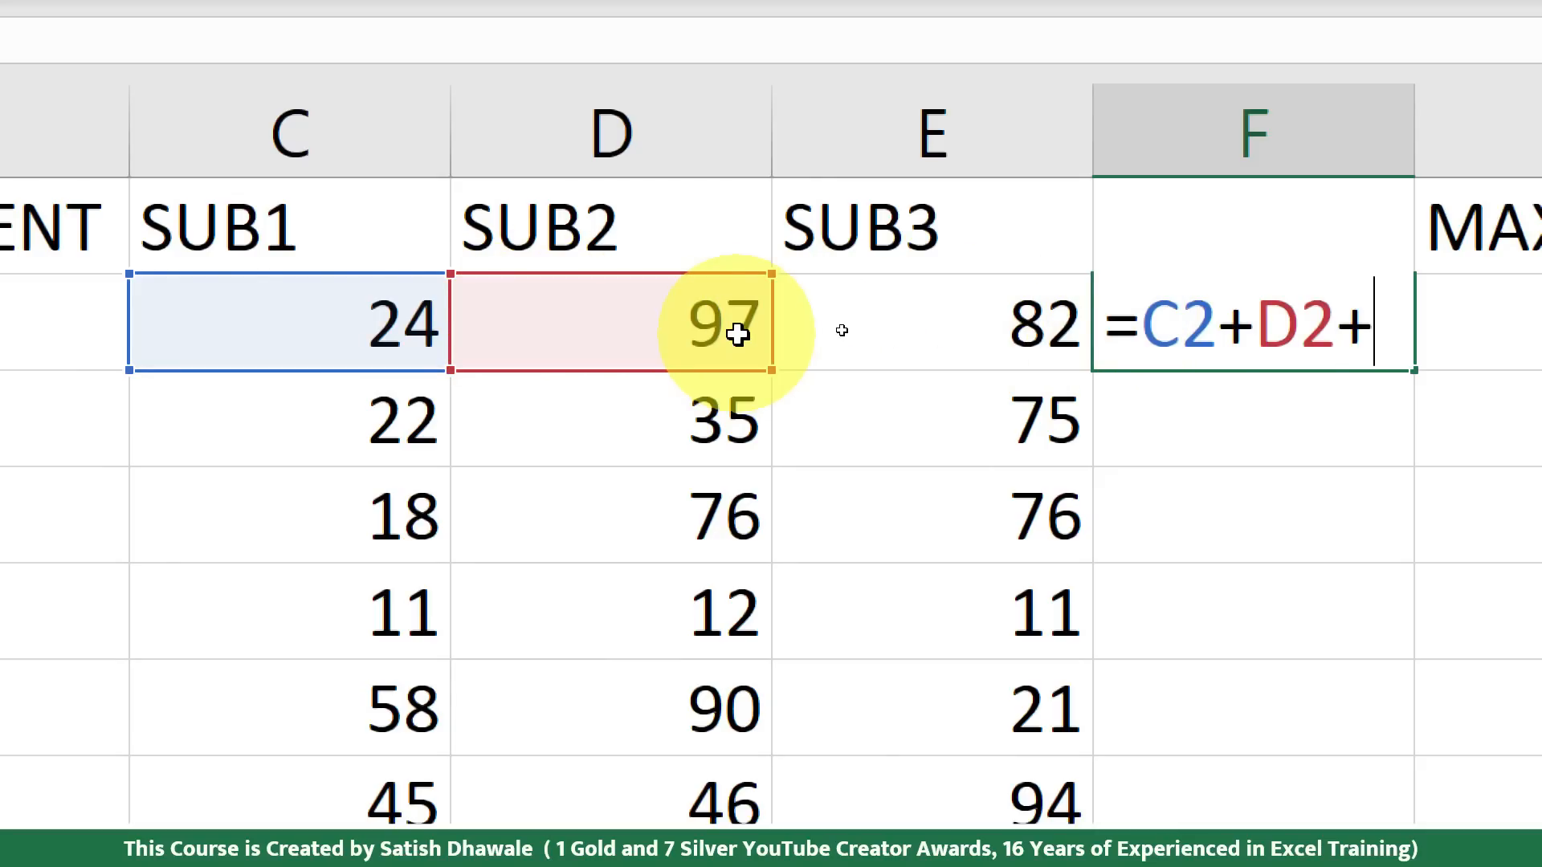
left_click(967, 329)
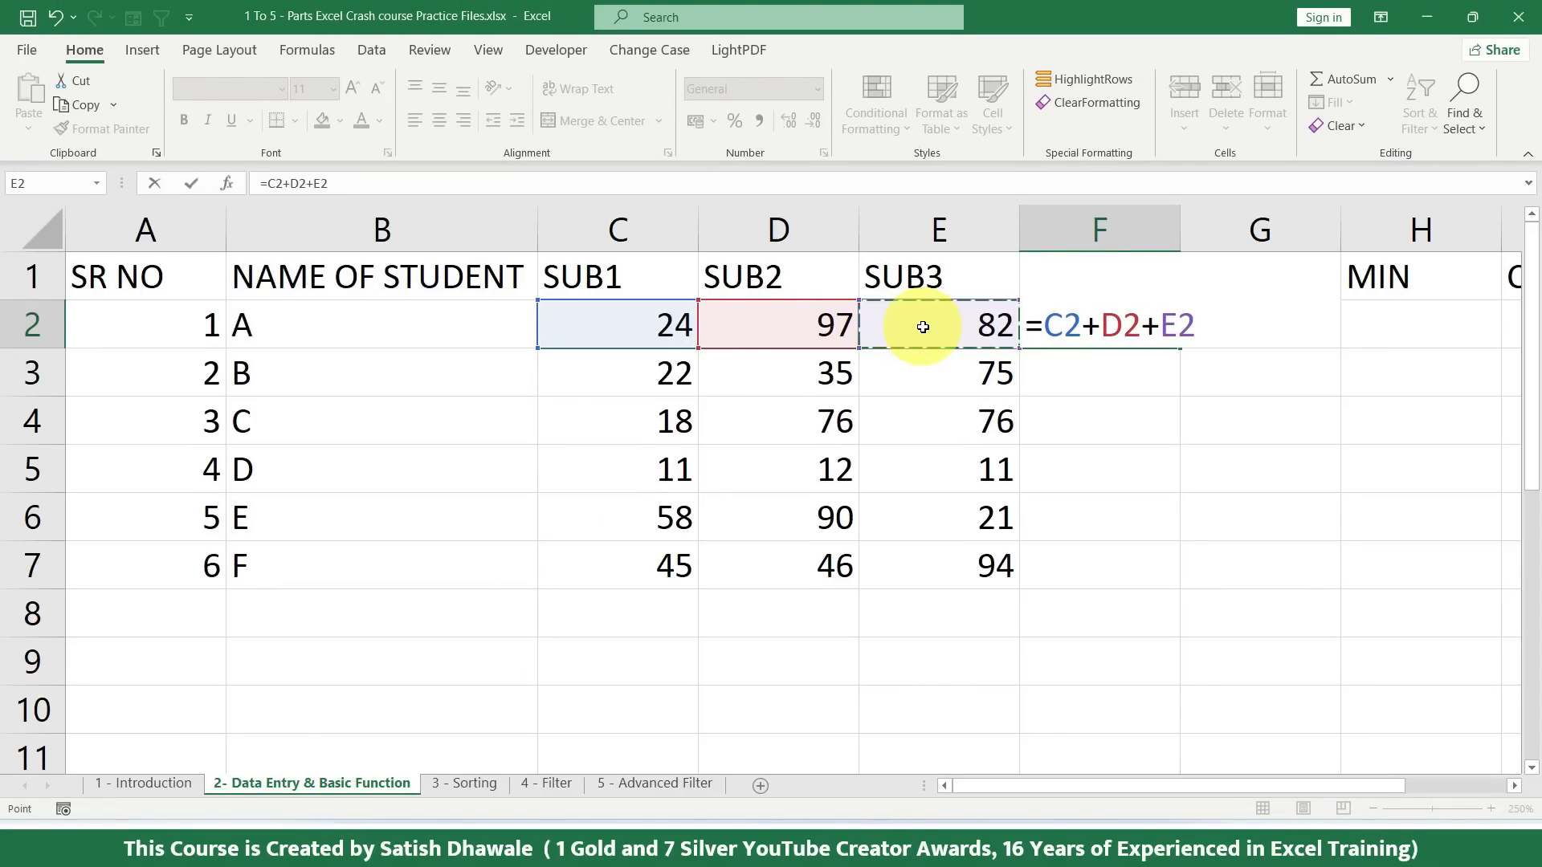
key("Return")
Step: Fill the total formula from cell F2 down to F7 for all the students
left_click(1144, 325)
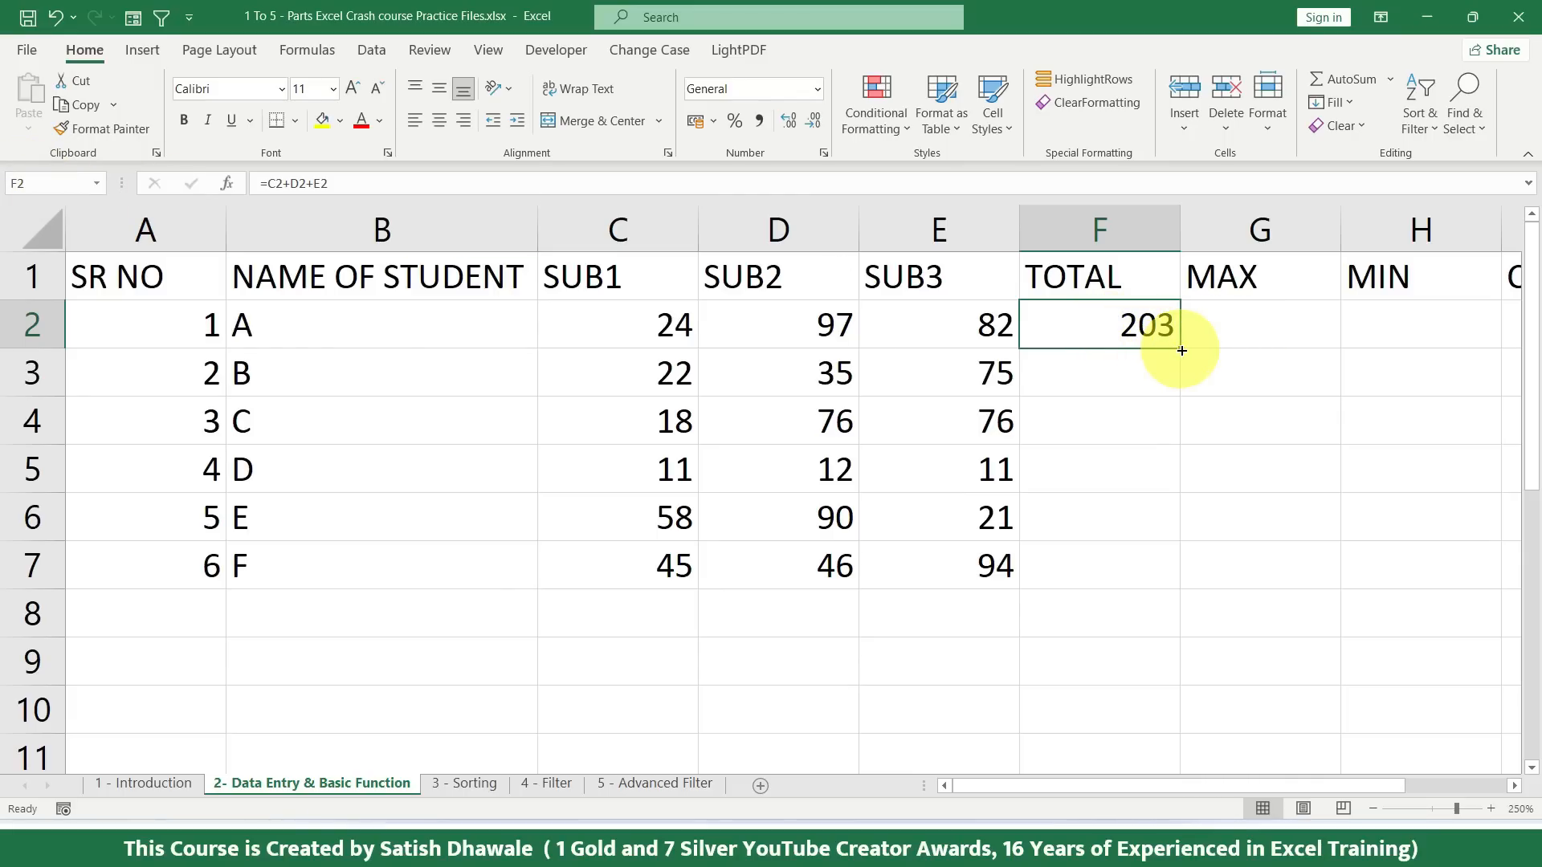
left_click_drag(687, 325, 907, 532)
left_click(1124, 324)
left_click_drag(1121, 324, 1133, 540)
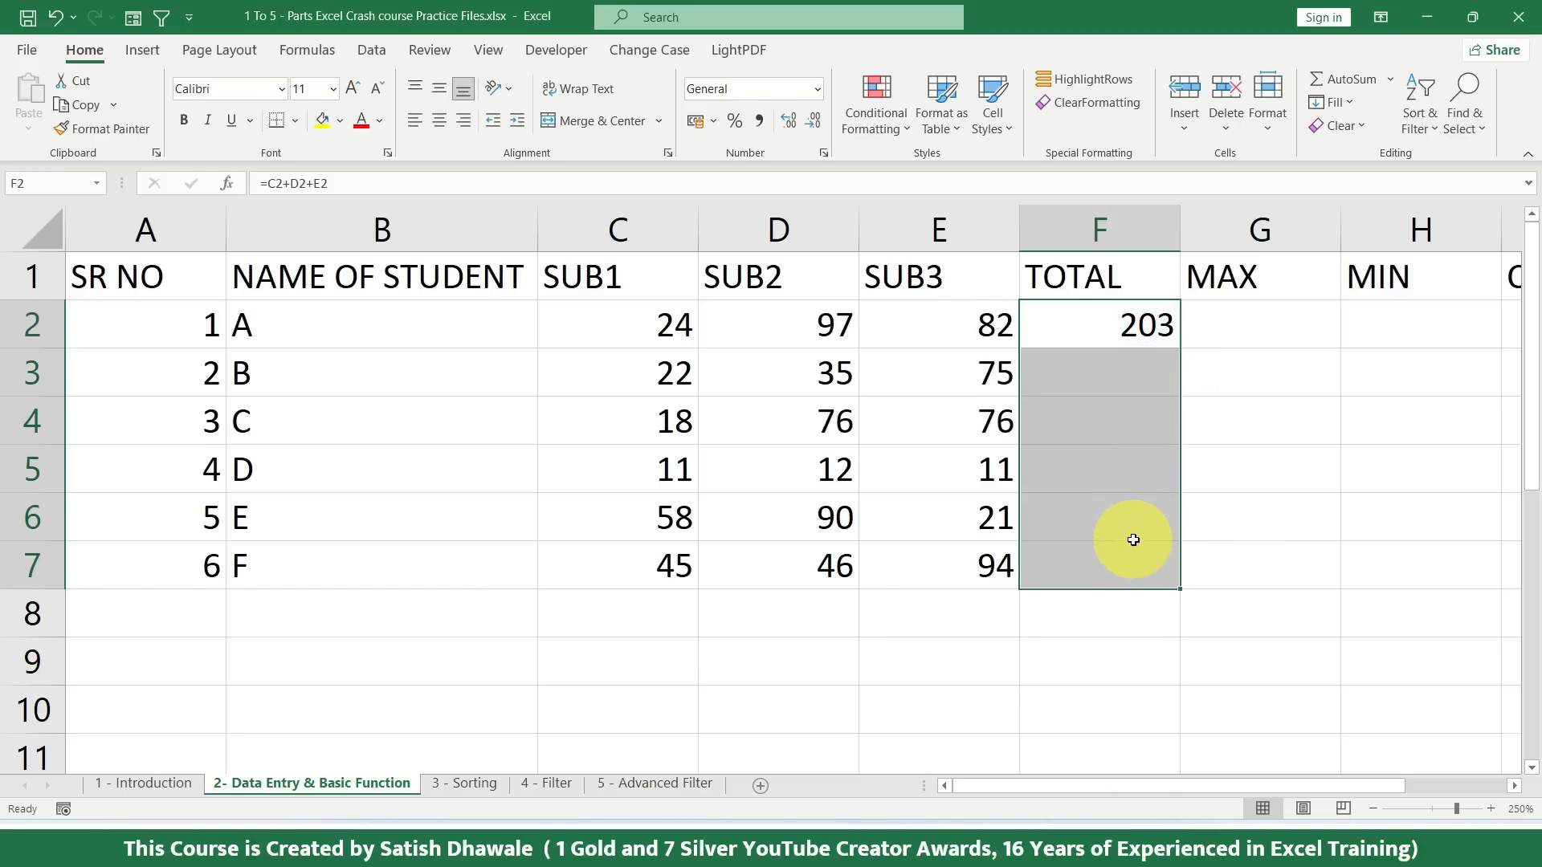
key("ctrl+d")
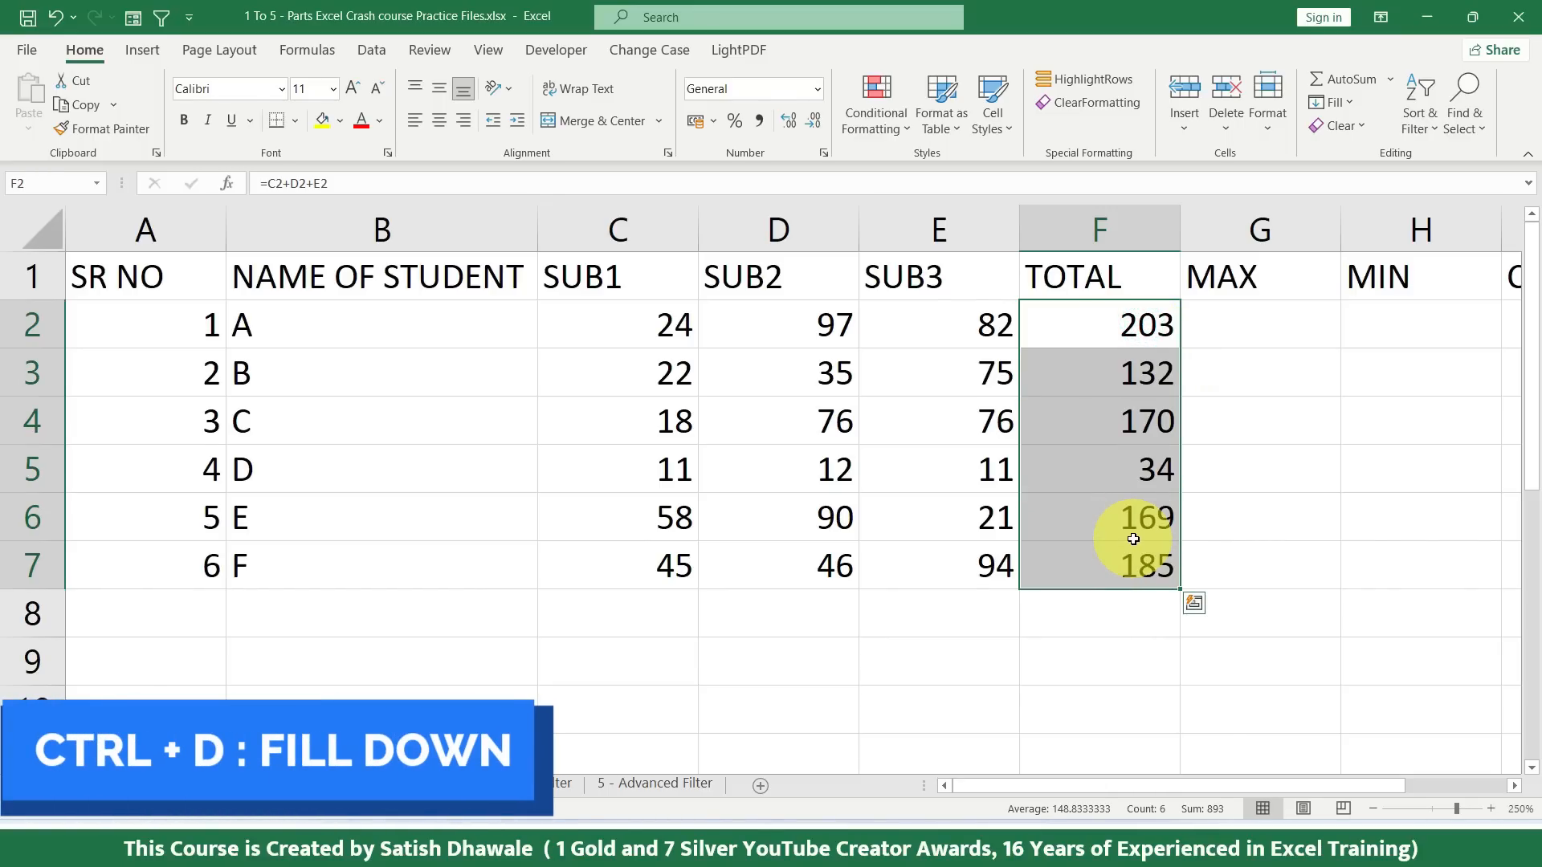
Step: Clear the totals in cells F3 to F7 and refill them from the formula in cell F2
left_click_drag(1149, 372, 1144, 570)
key("Delete")
left_click(1124, 324)
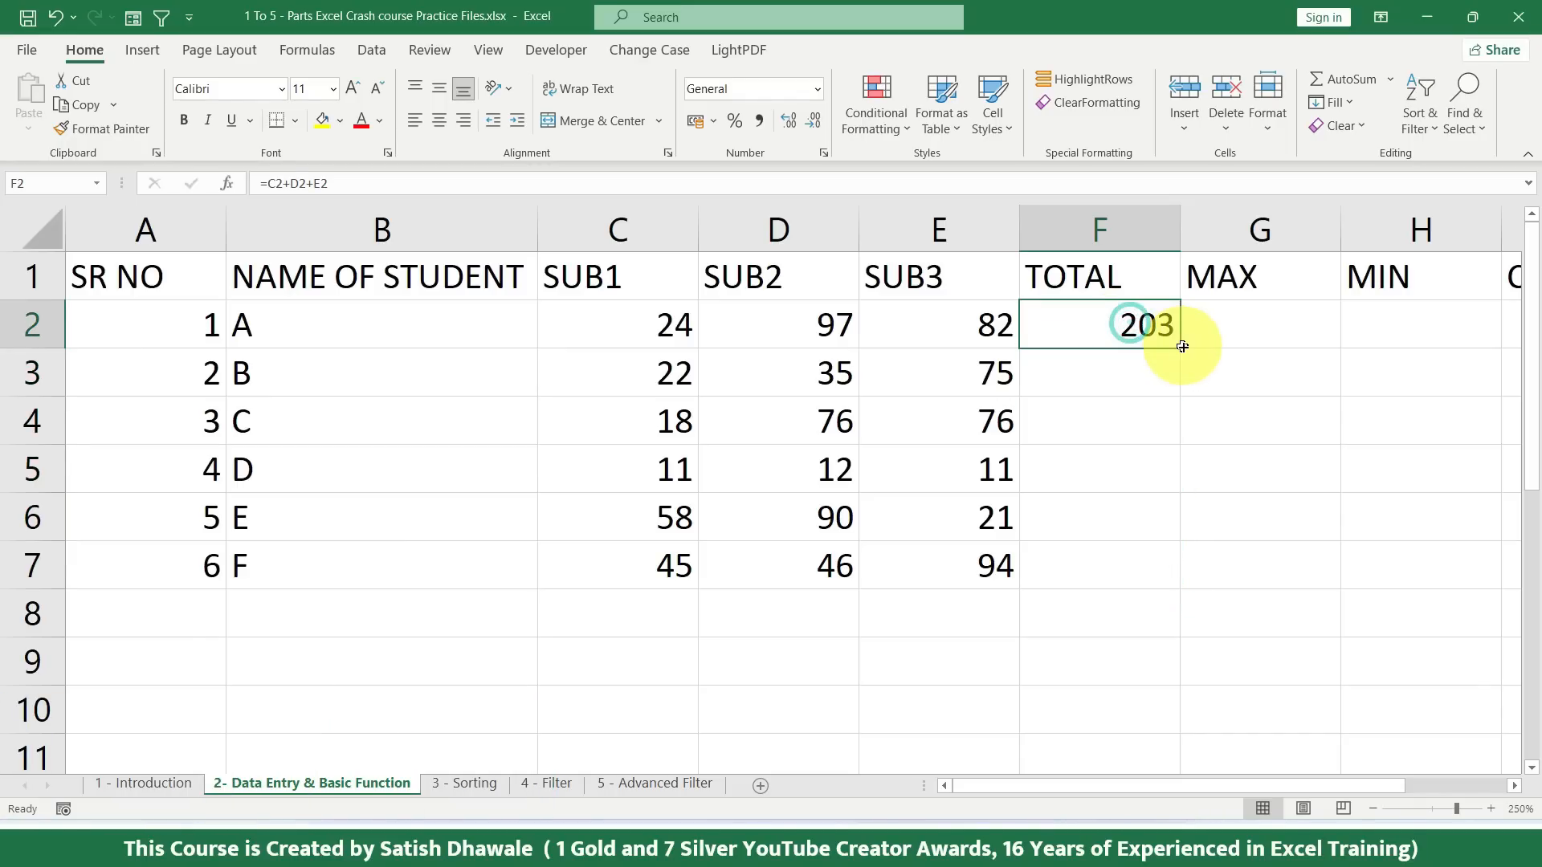
left_click_drag(1182, 348, 1181, 578)
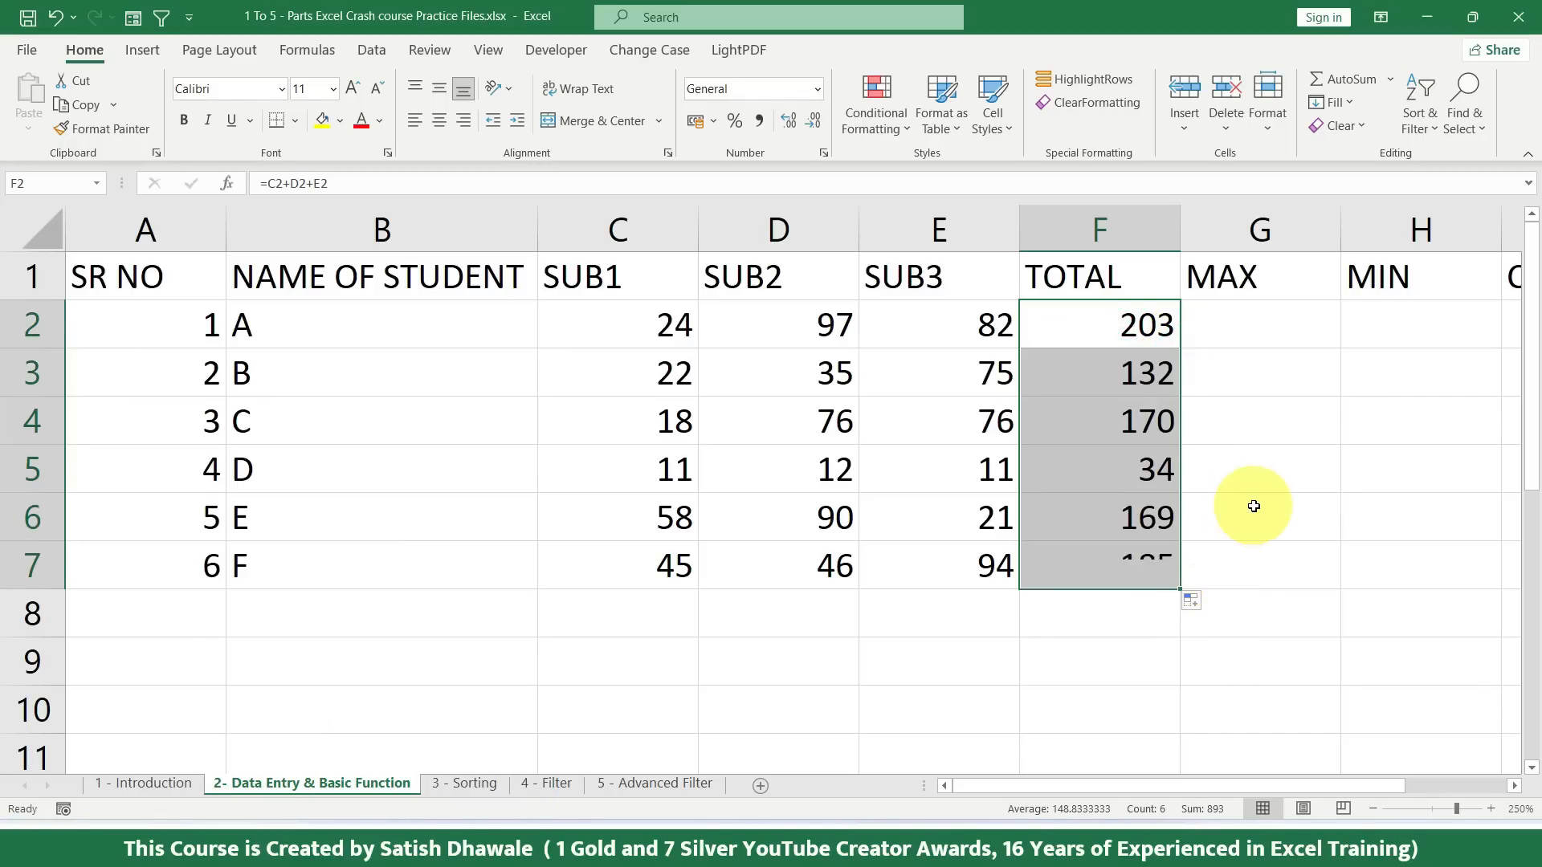
key("ctrl+z")
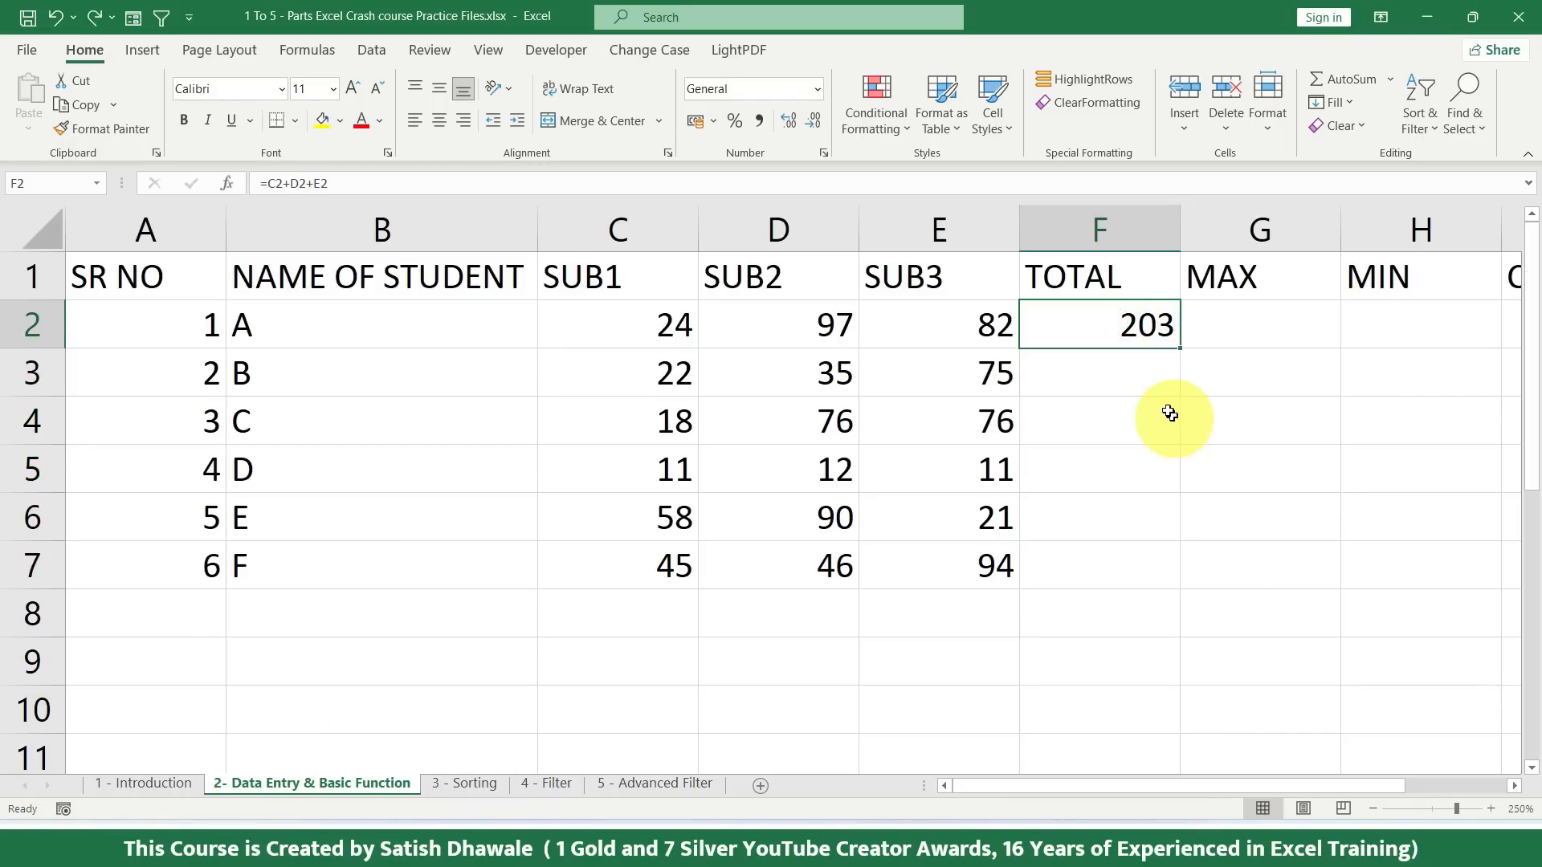
double_click(1181, 350)
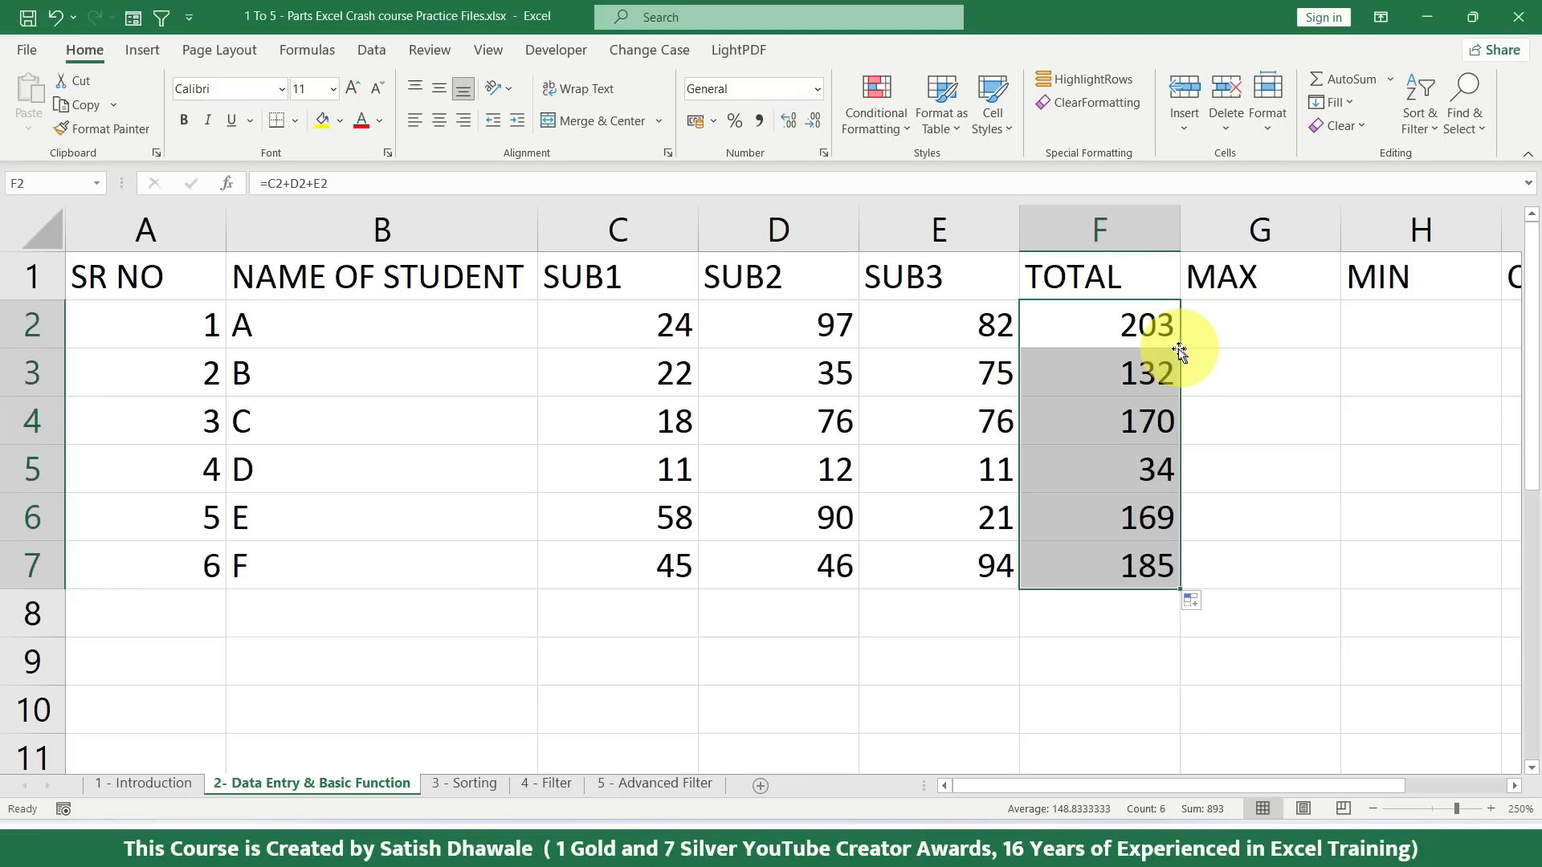
Step: Delete the totals below the first student again and copy the formula in F2 down to row 7
left_click_drag(190, 325, 190, 399)
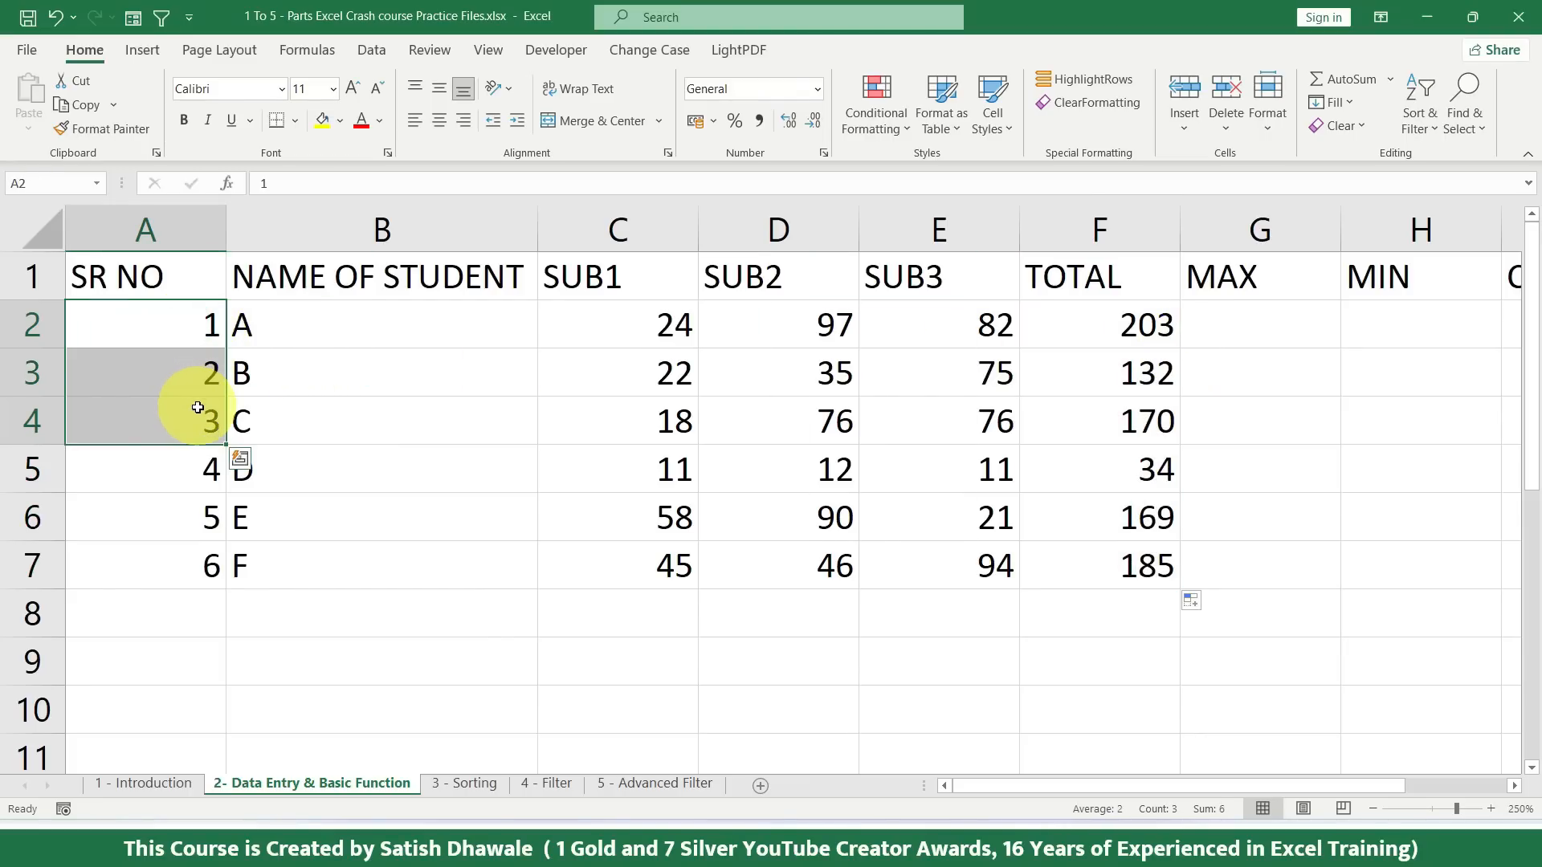
left_click_drag(1072, 377, 1129, 571)
key("Delete")
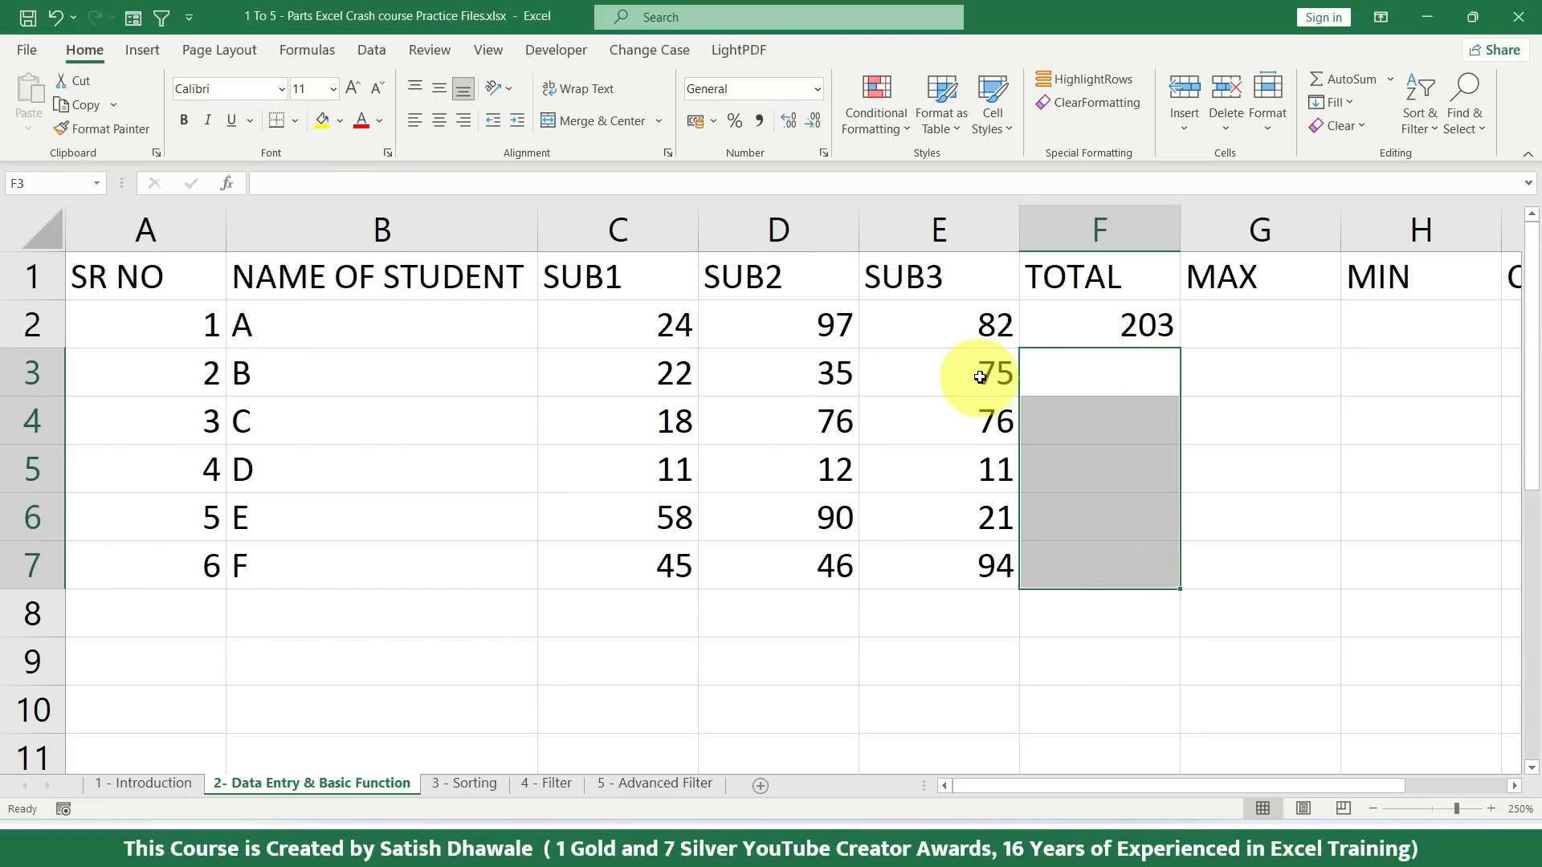
left_click(1000, 566)
left_click(1139, 331)
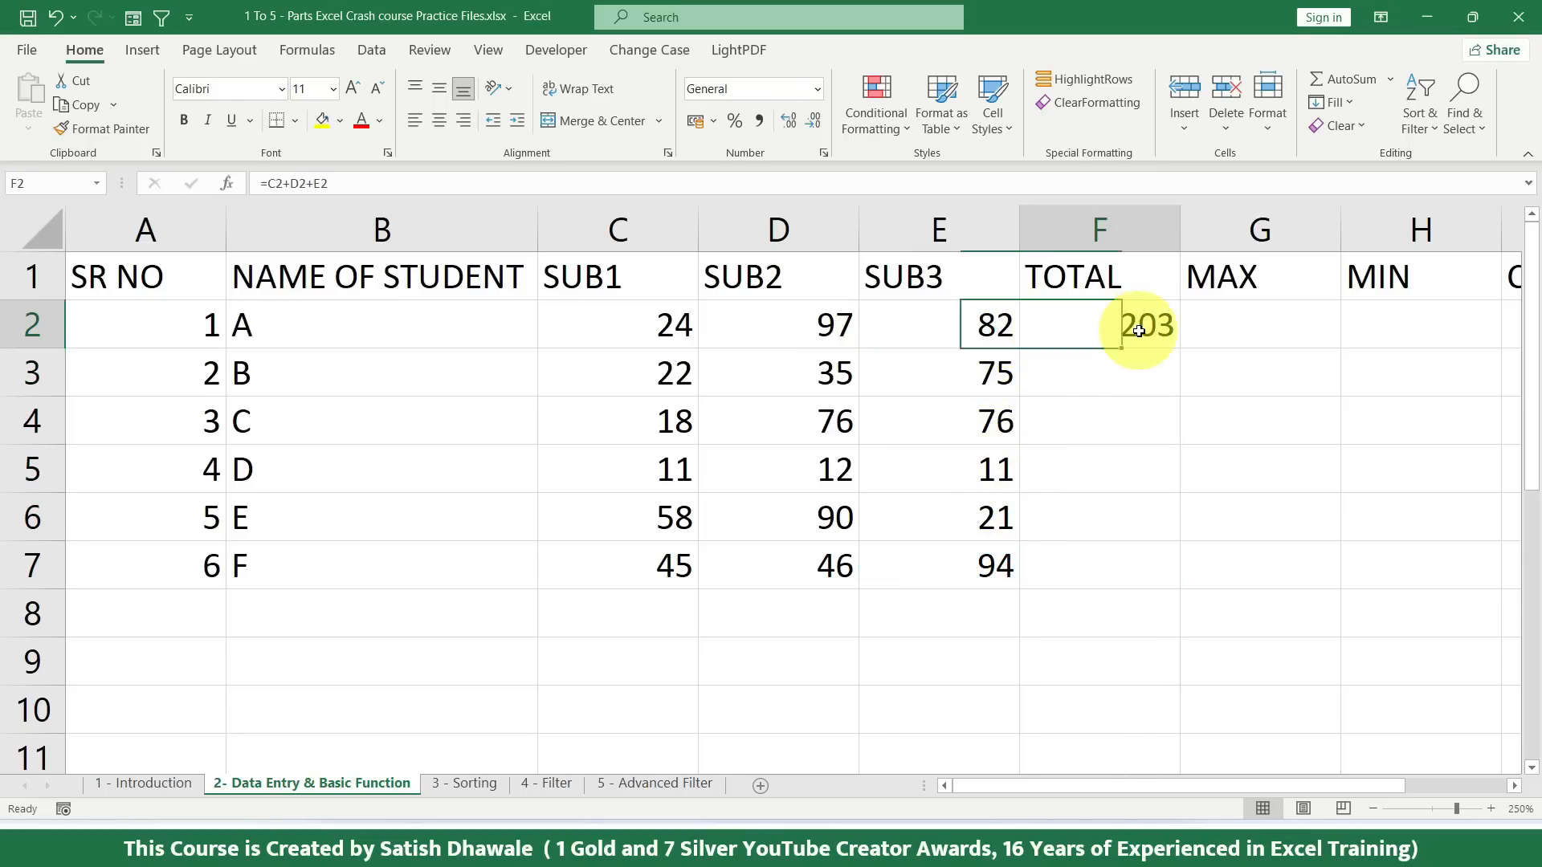
double_click(1178, 347)
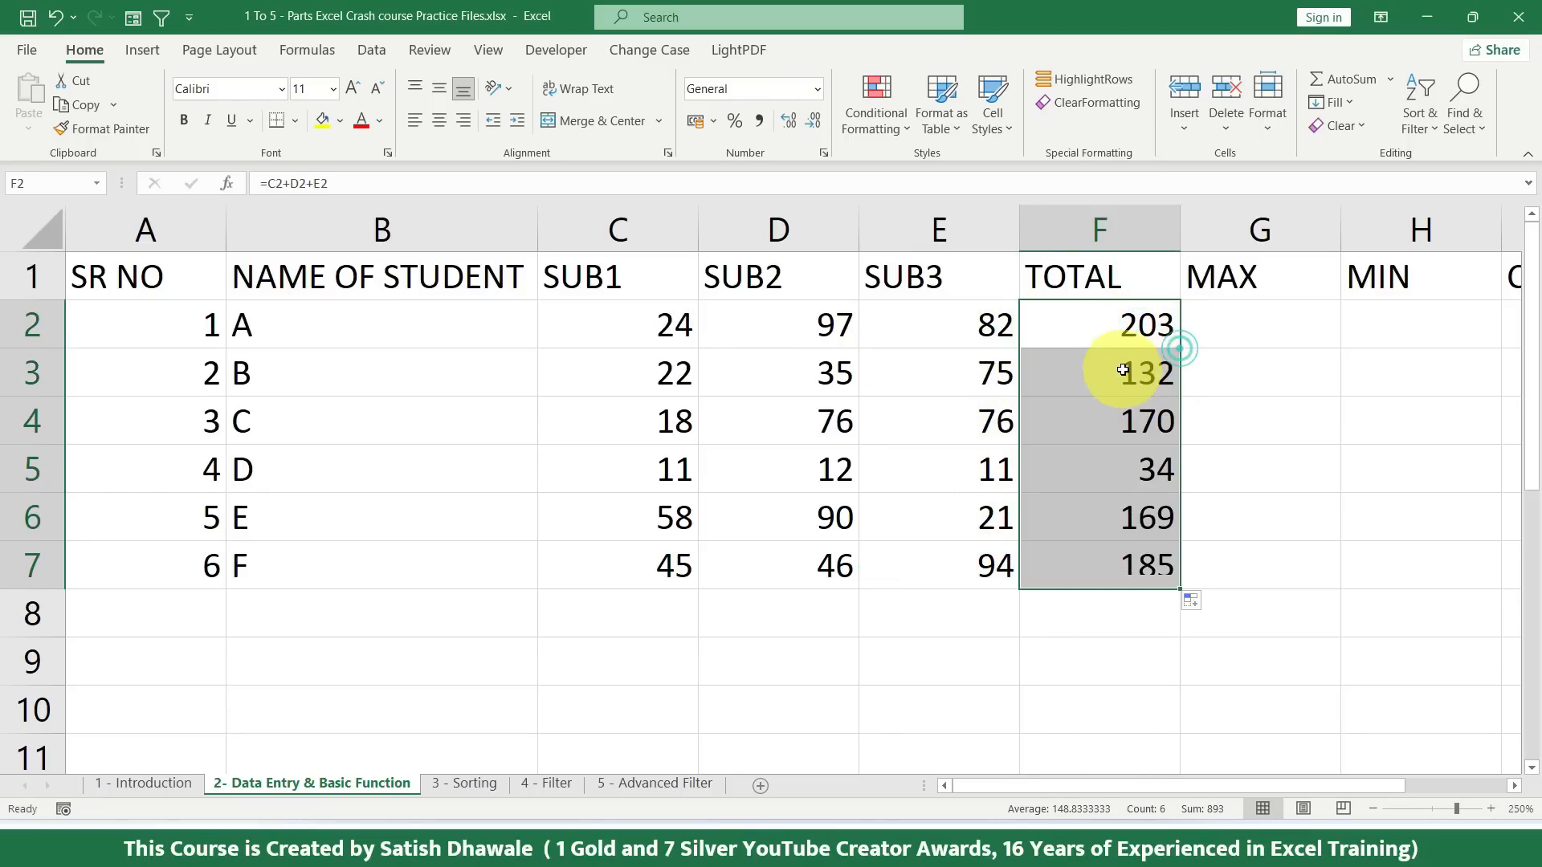
Step: Clear cells F3 to F8, try filling the formula from F2 down to F7 repeatedly, and undo each fill
left_click_drag(1146, 368, 1024, 582)
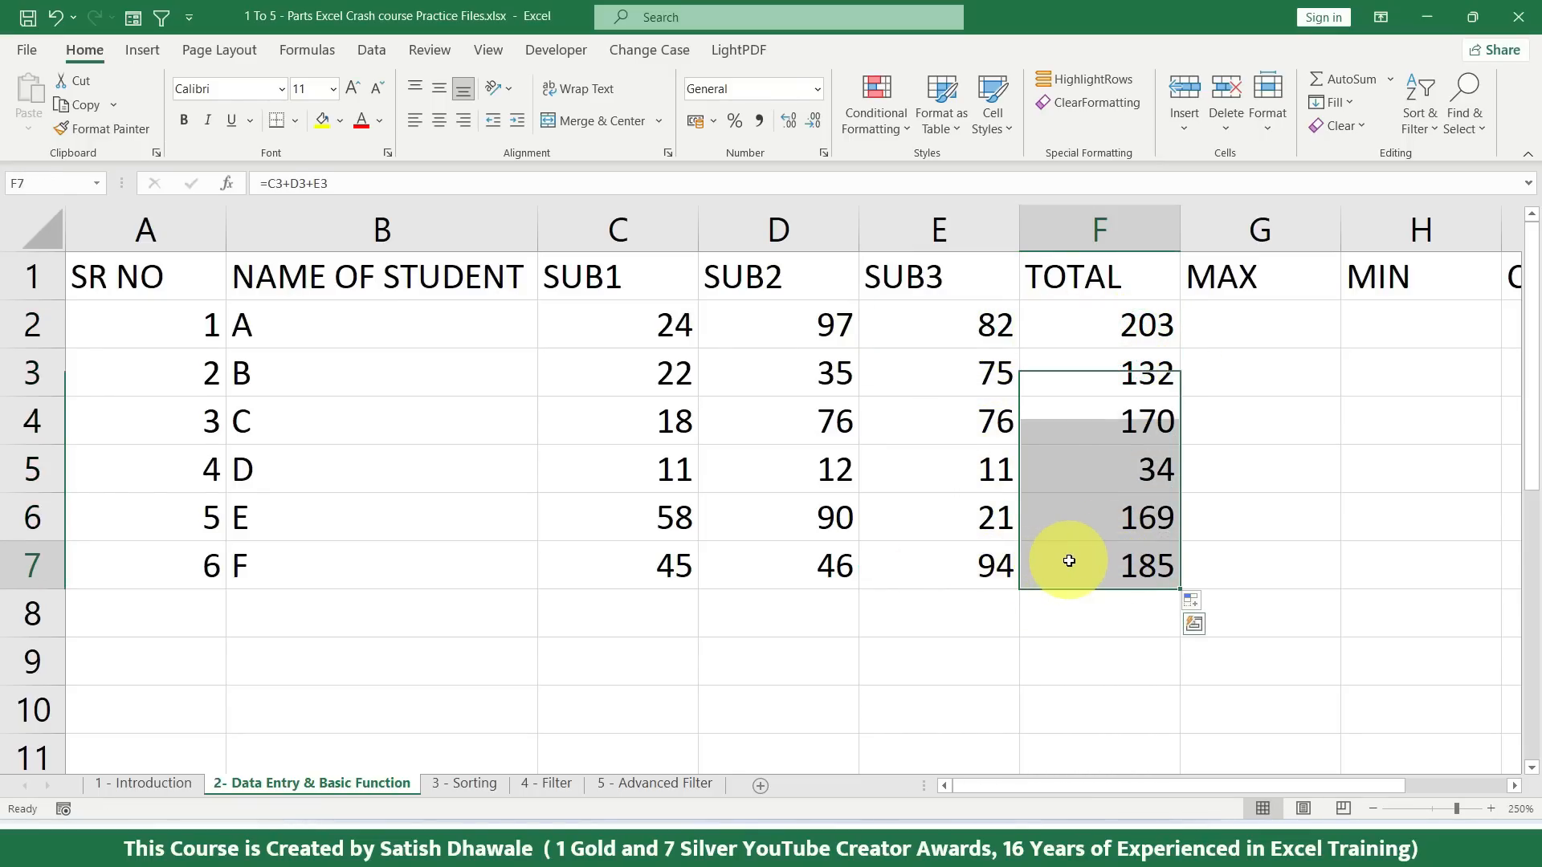
left_click(1069, 561)
left_click_drag(1146, 358, 1135, 592)
key("Delete")
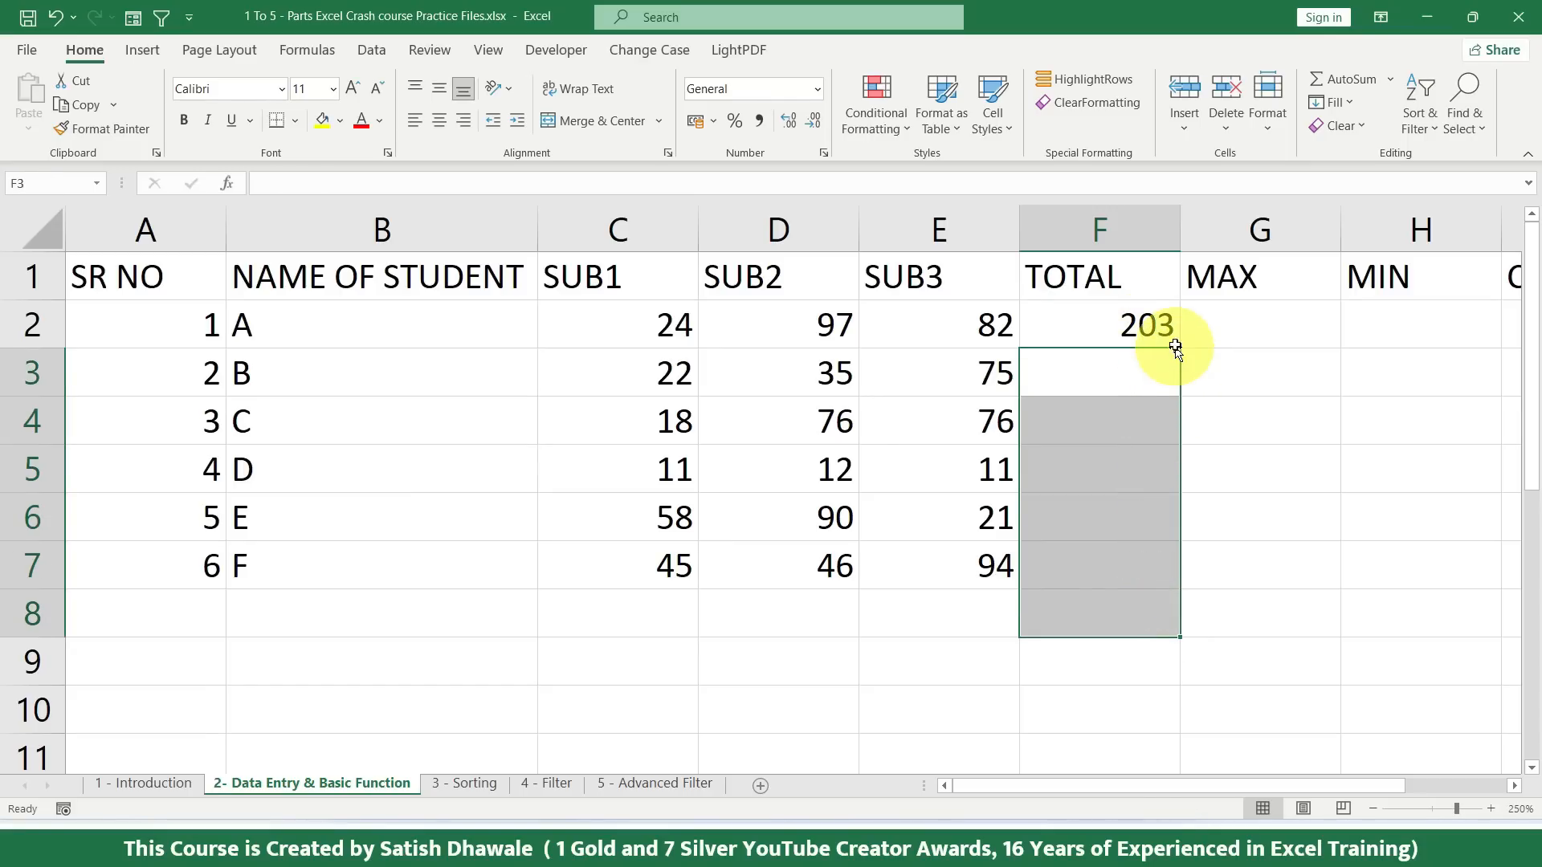
left_click(1165, 330)
left_click_drag(1183, 349, 1181, 578)
key("ctrl+z")
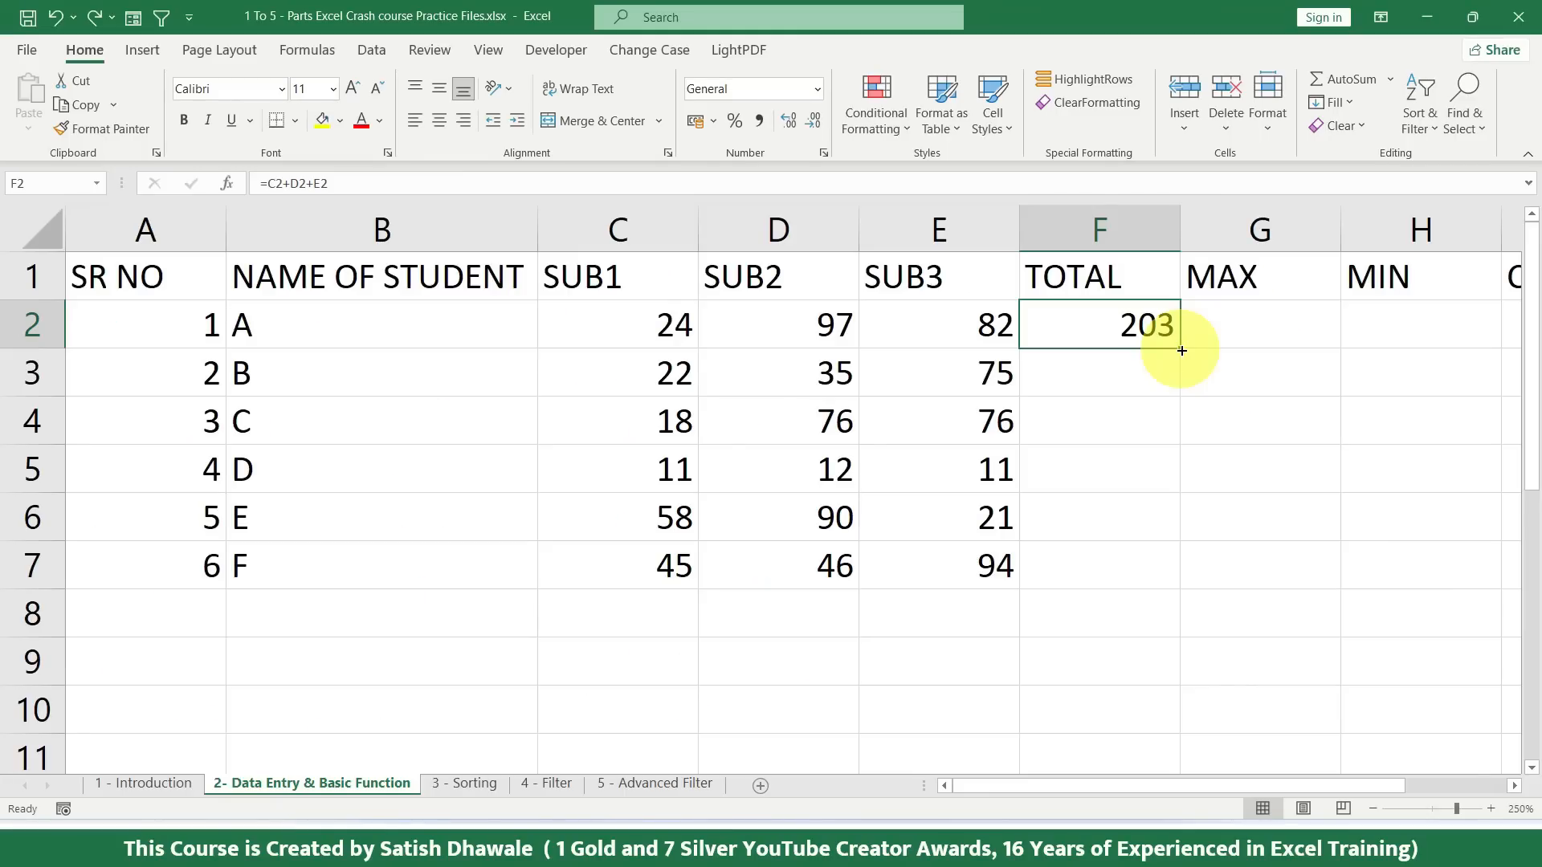
left_click_drag(1181, 350, 1204, 571)
key("ctrl+z")
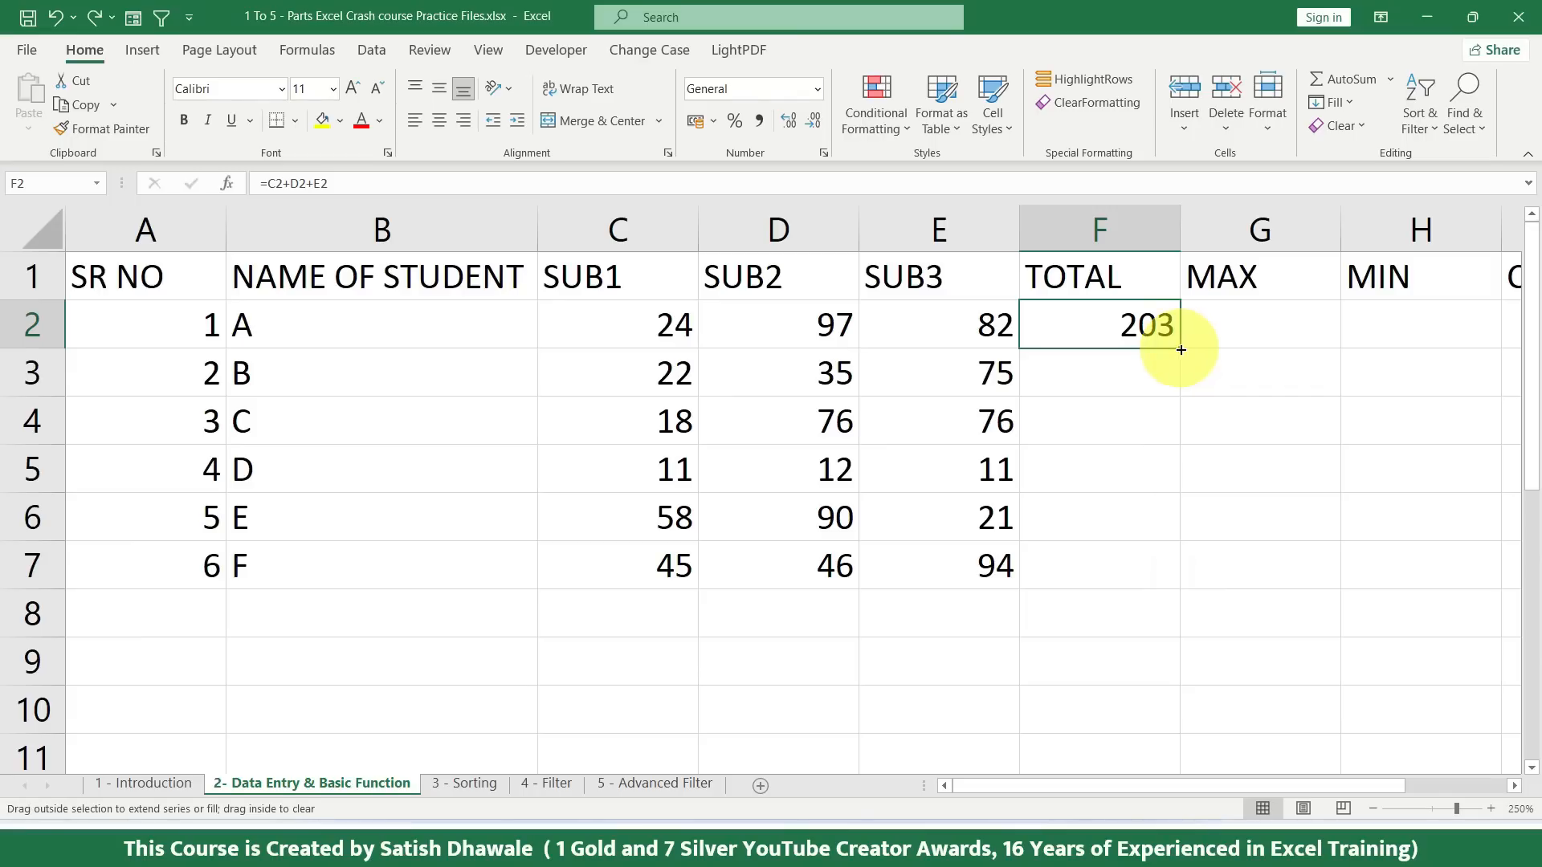
double_click(1182, 350)
key("ctrl+z")
Step: Fill the total formula down through the range F2 to F7 with Fill Down
left_click_drag(1149, 373, 1135, 540)
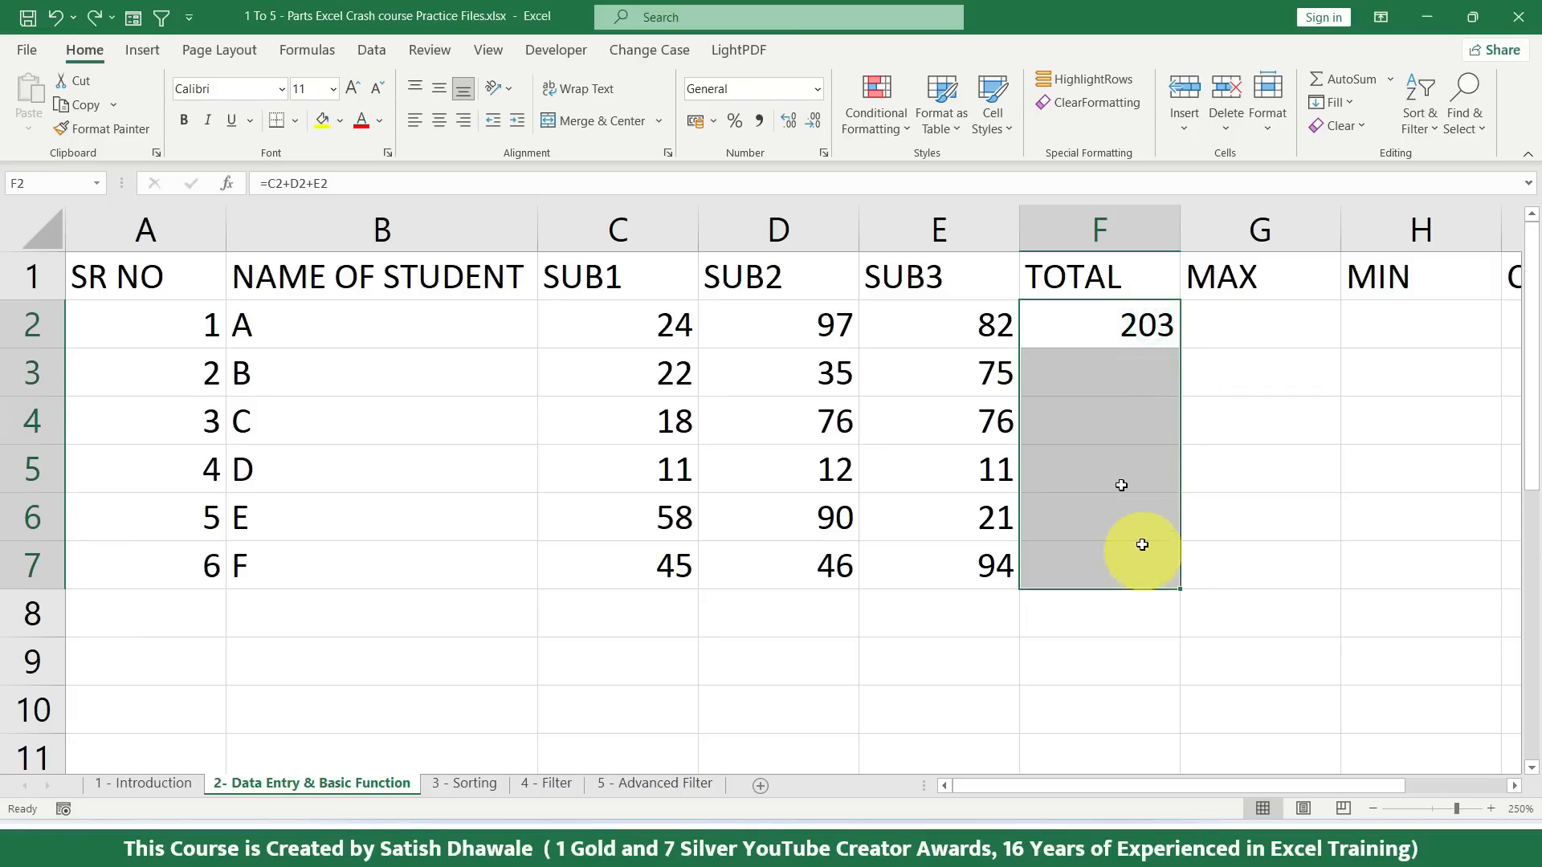
left_click(1164, 384)
left_click(1128, 320)
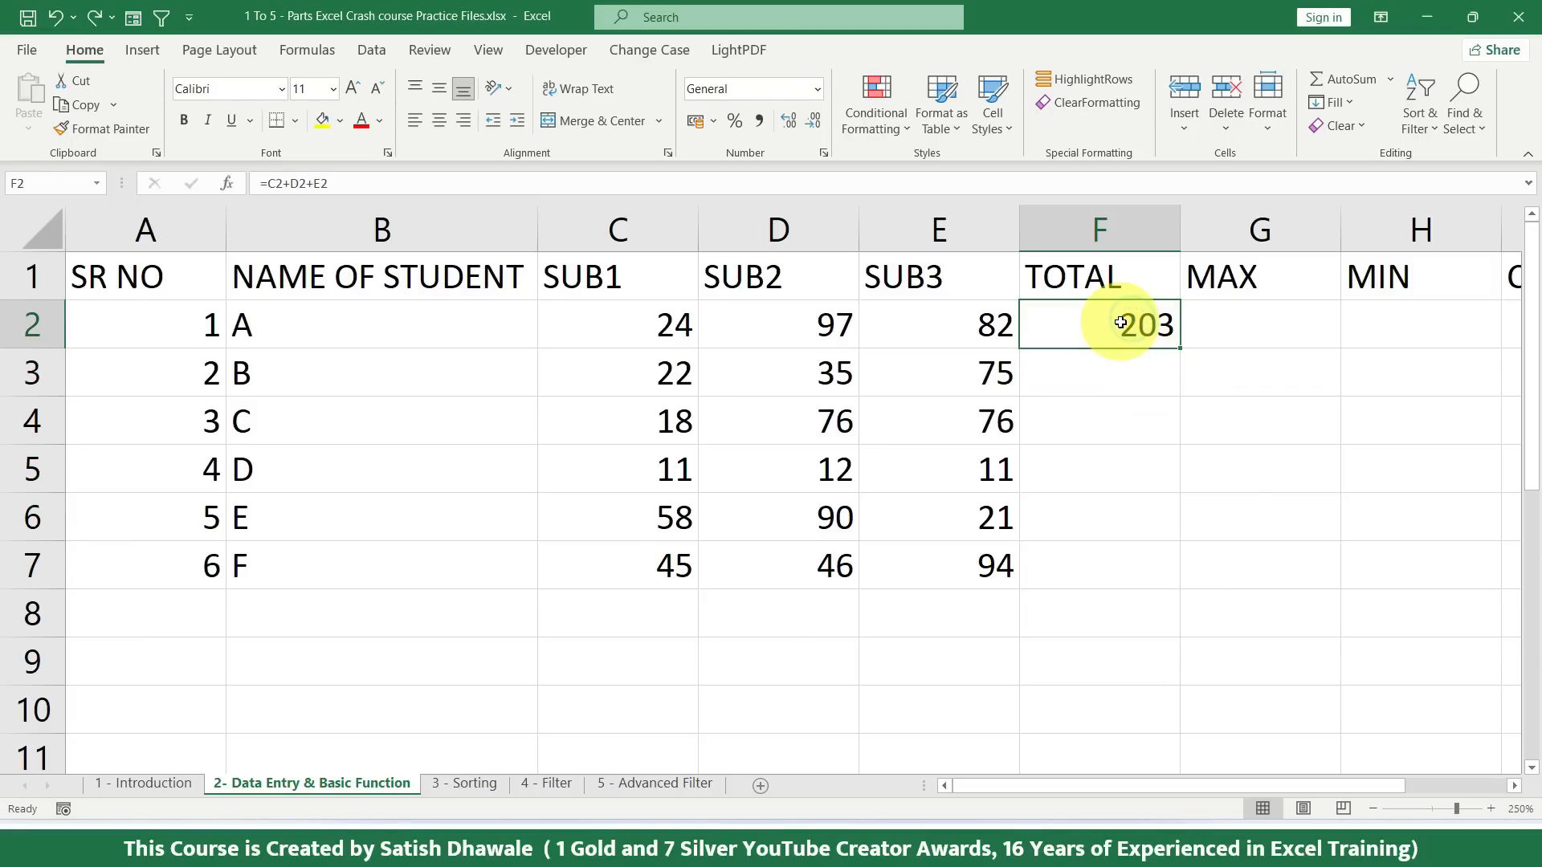
left_click_drag(1121, 322, 1123, 558)
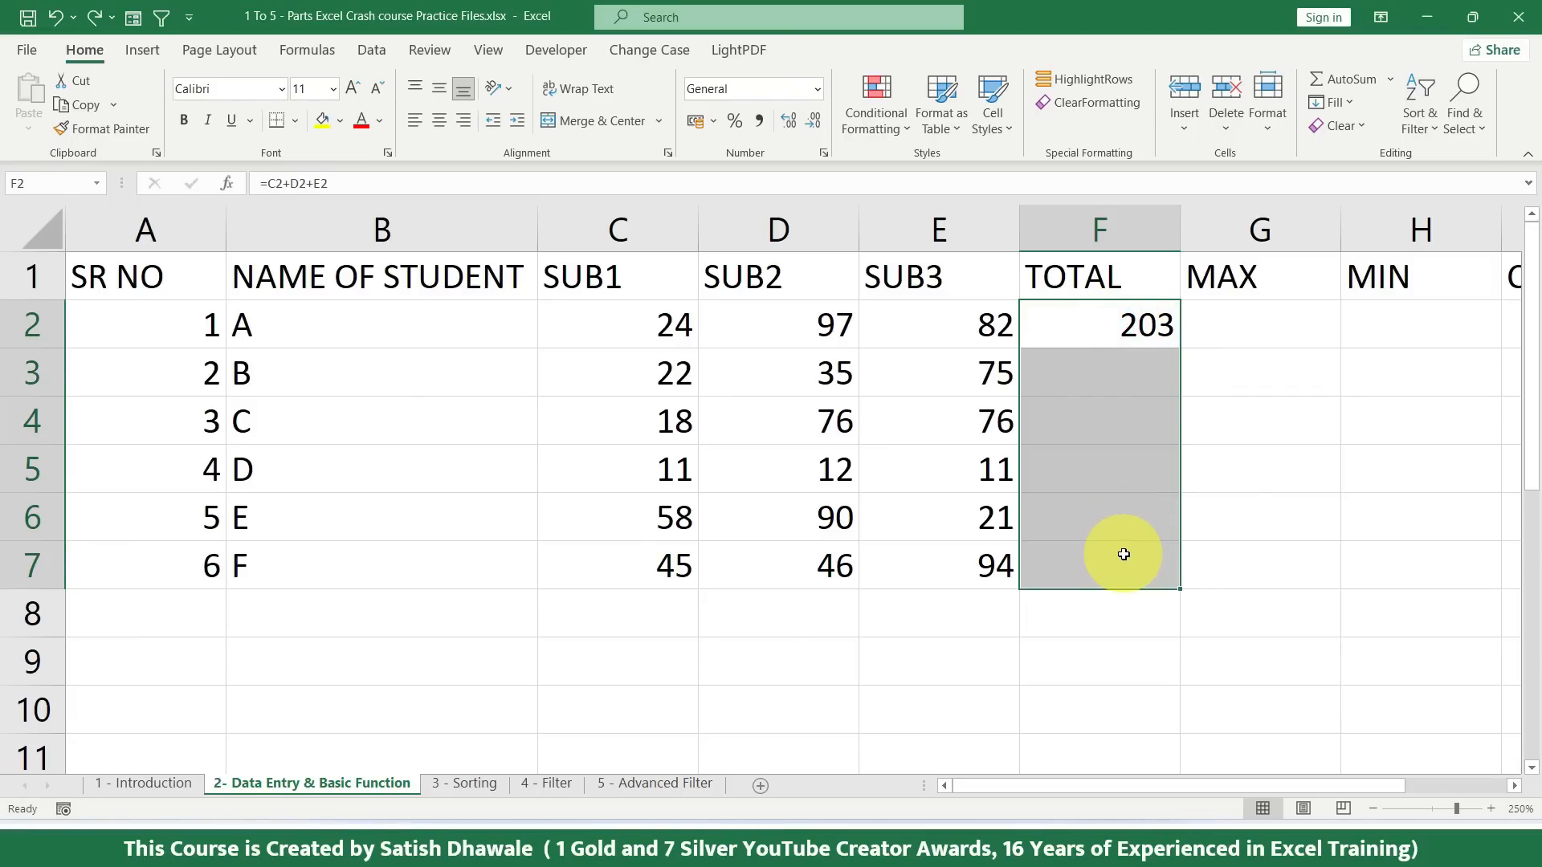
key("ctrl+d")
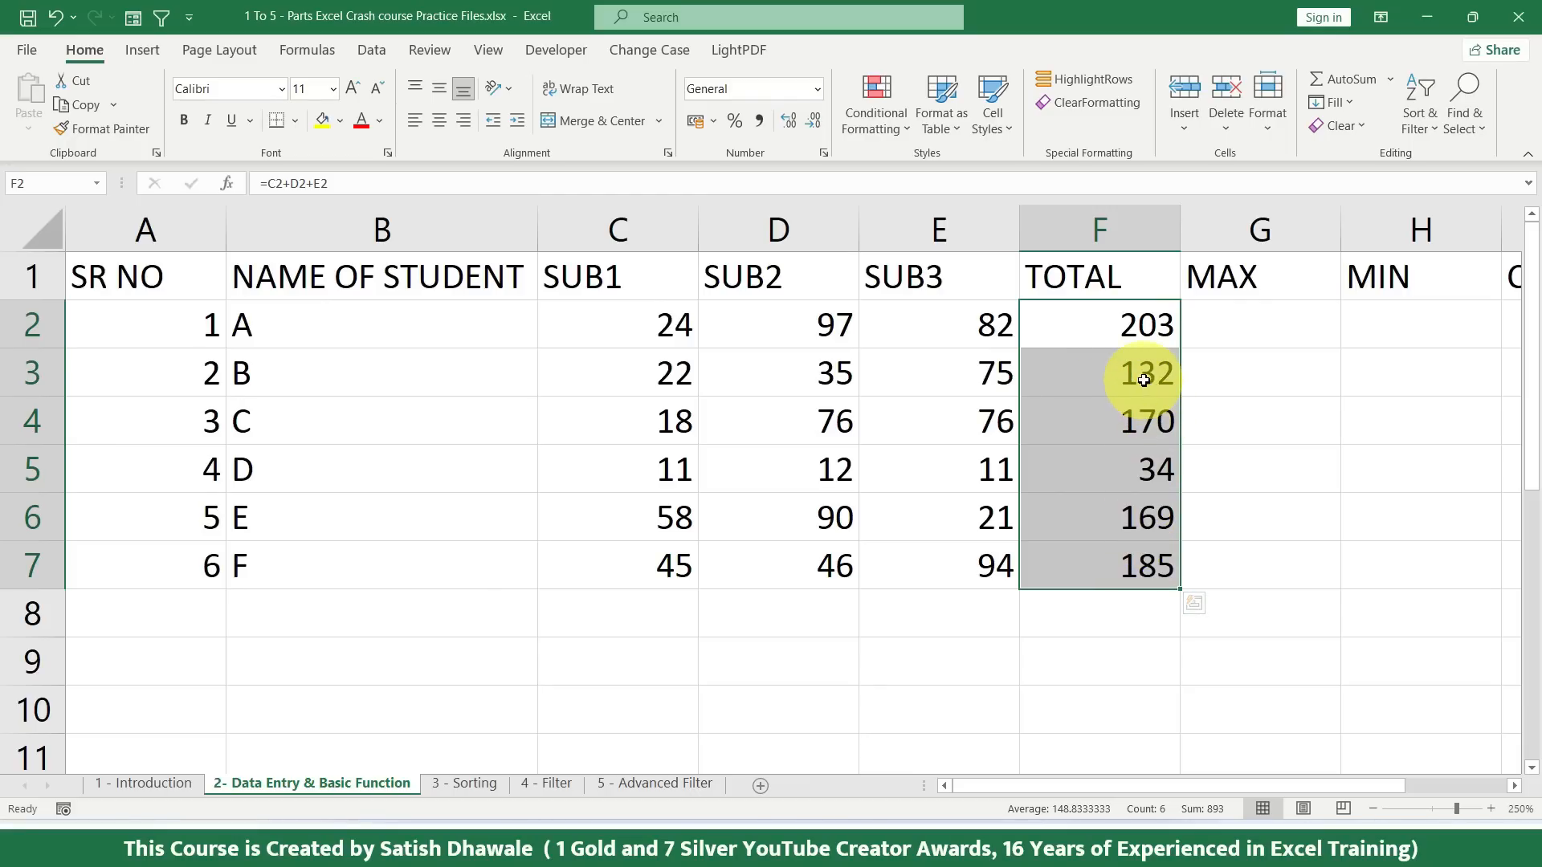
Step: Review the filled totals in F3 to F7 and inspect the formula in cell F2 without changing it
left_click_drag(1141, 372, 1119, 558)
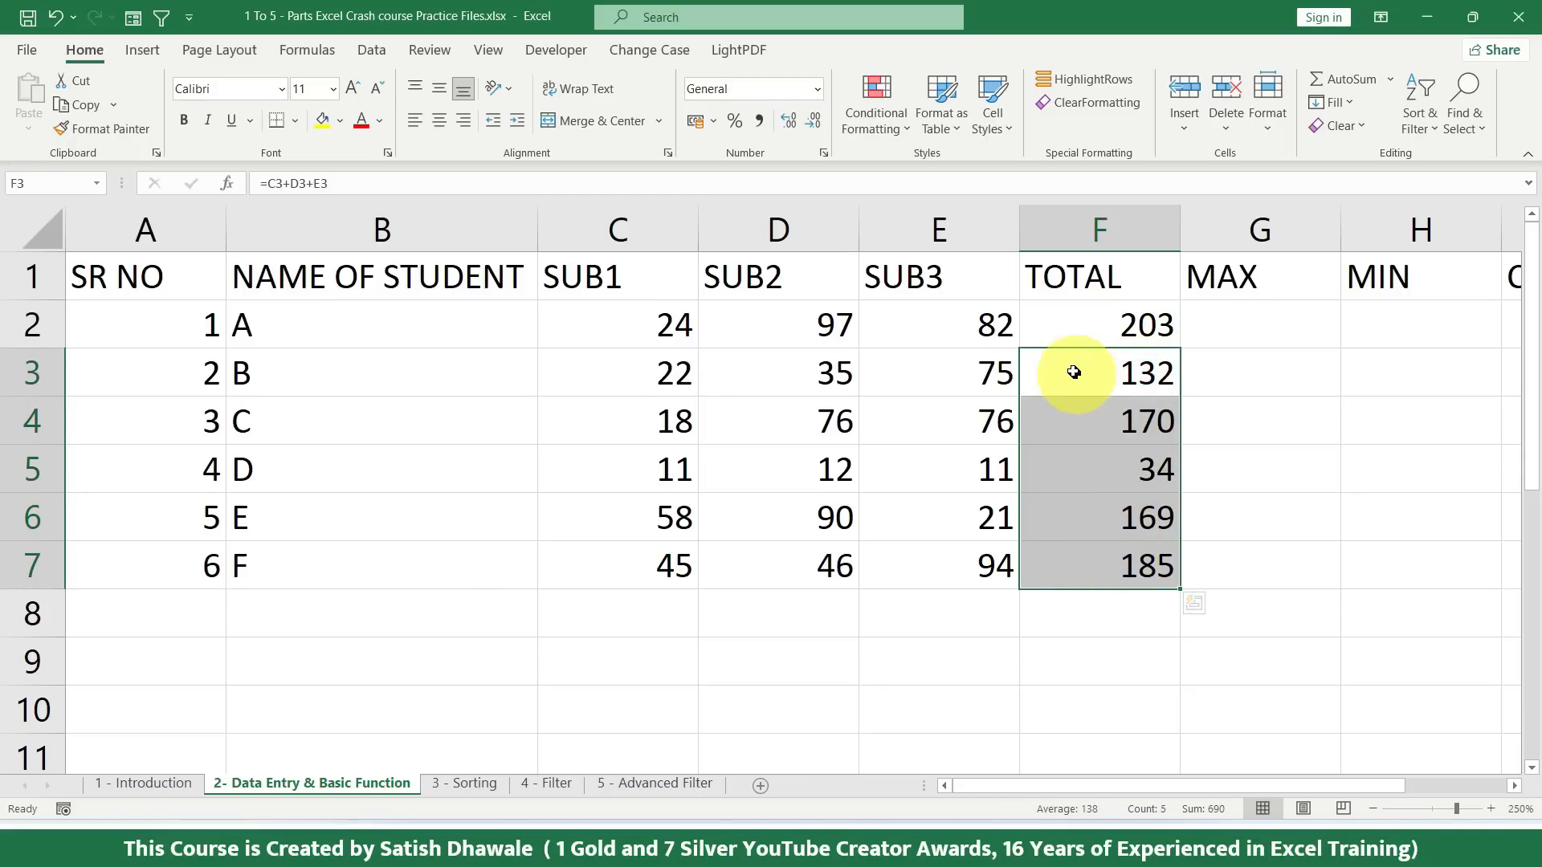
left_click(1116, 329)
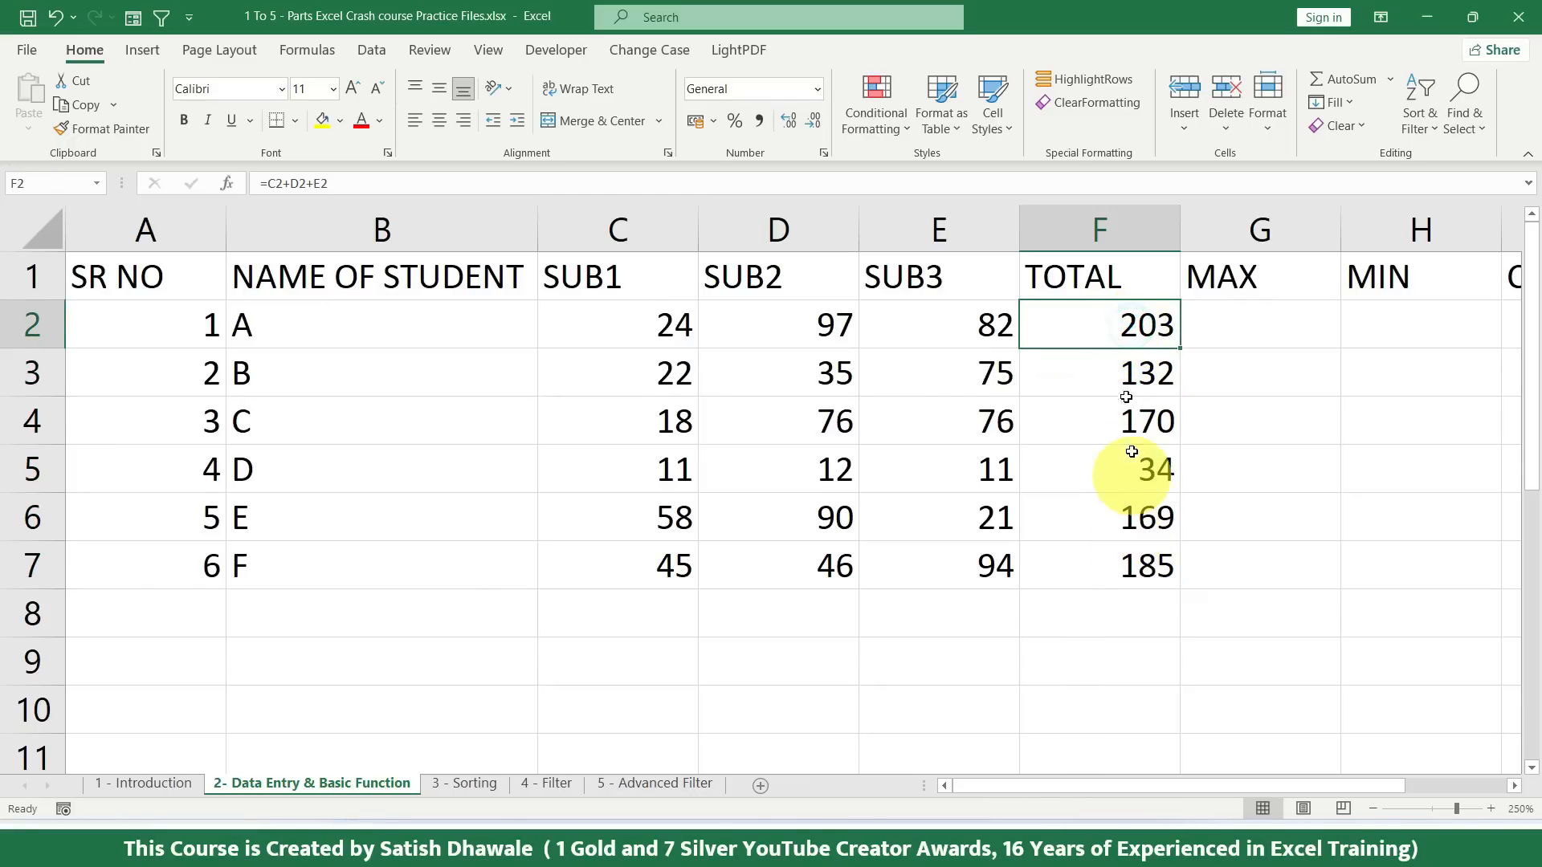
double_click(1127, 331)
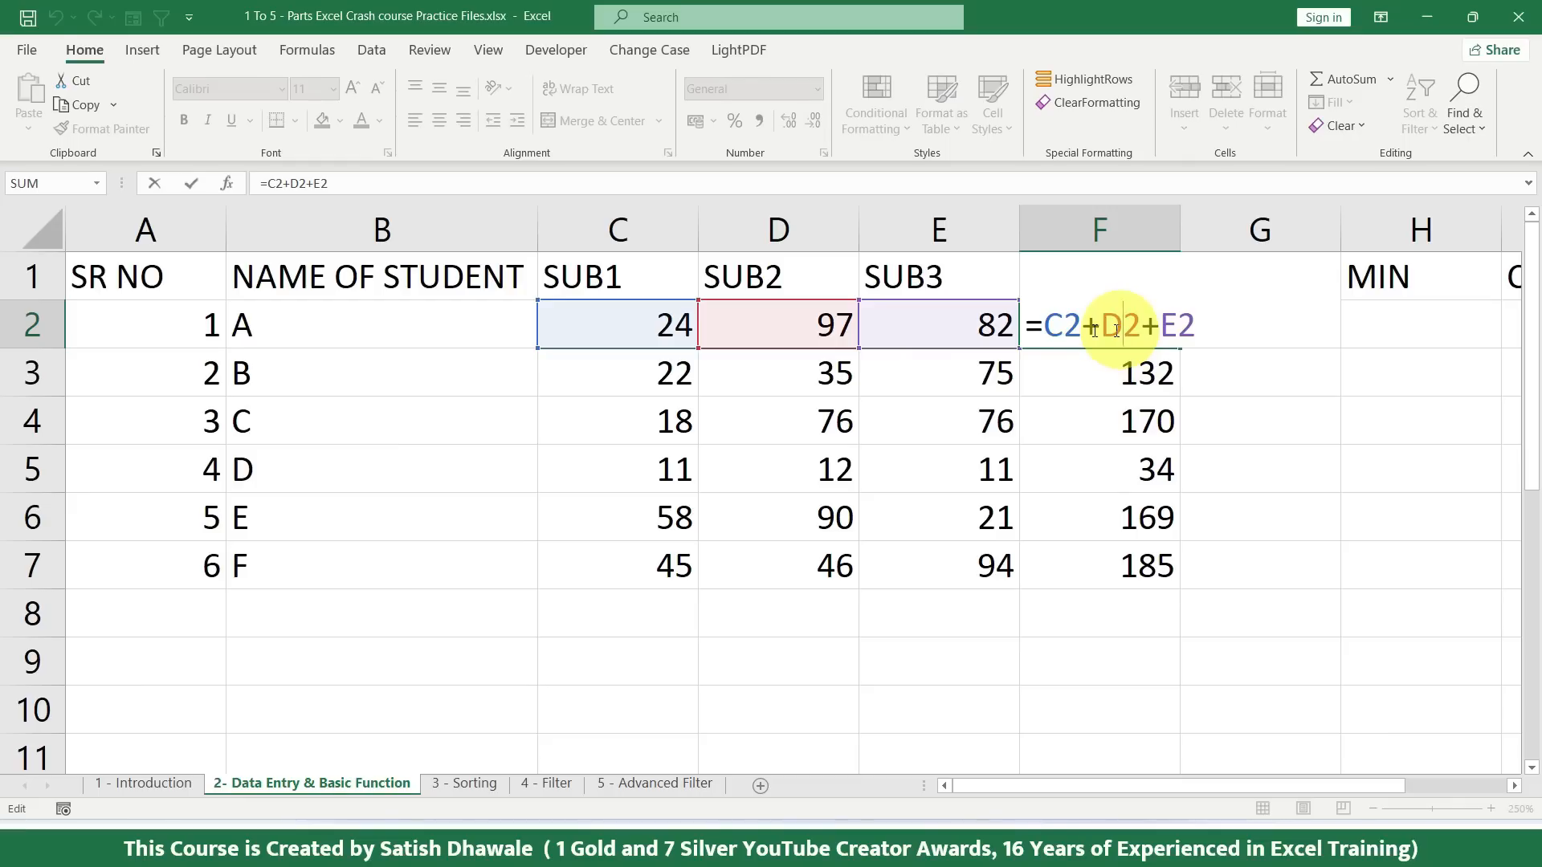
left_click_drag(1046, 326, 1212, 323)
key("Escape")
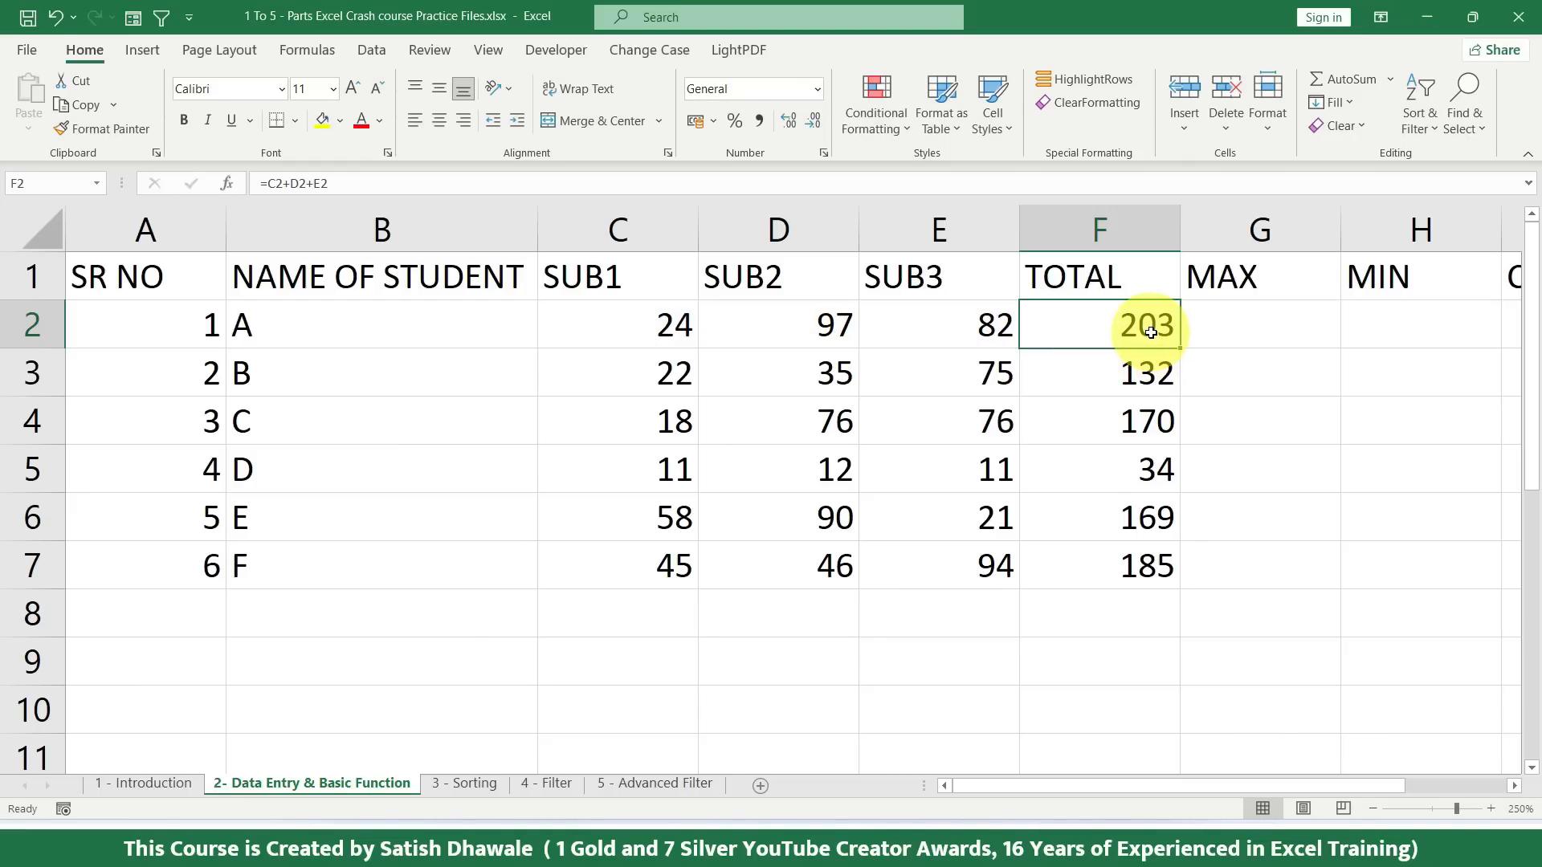
left_click_drag(673, 336, 961, 551)
left_click(941, 659)
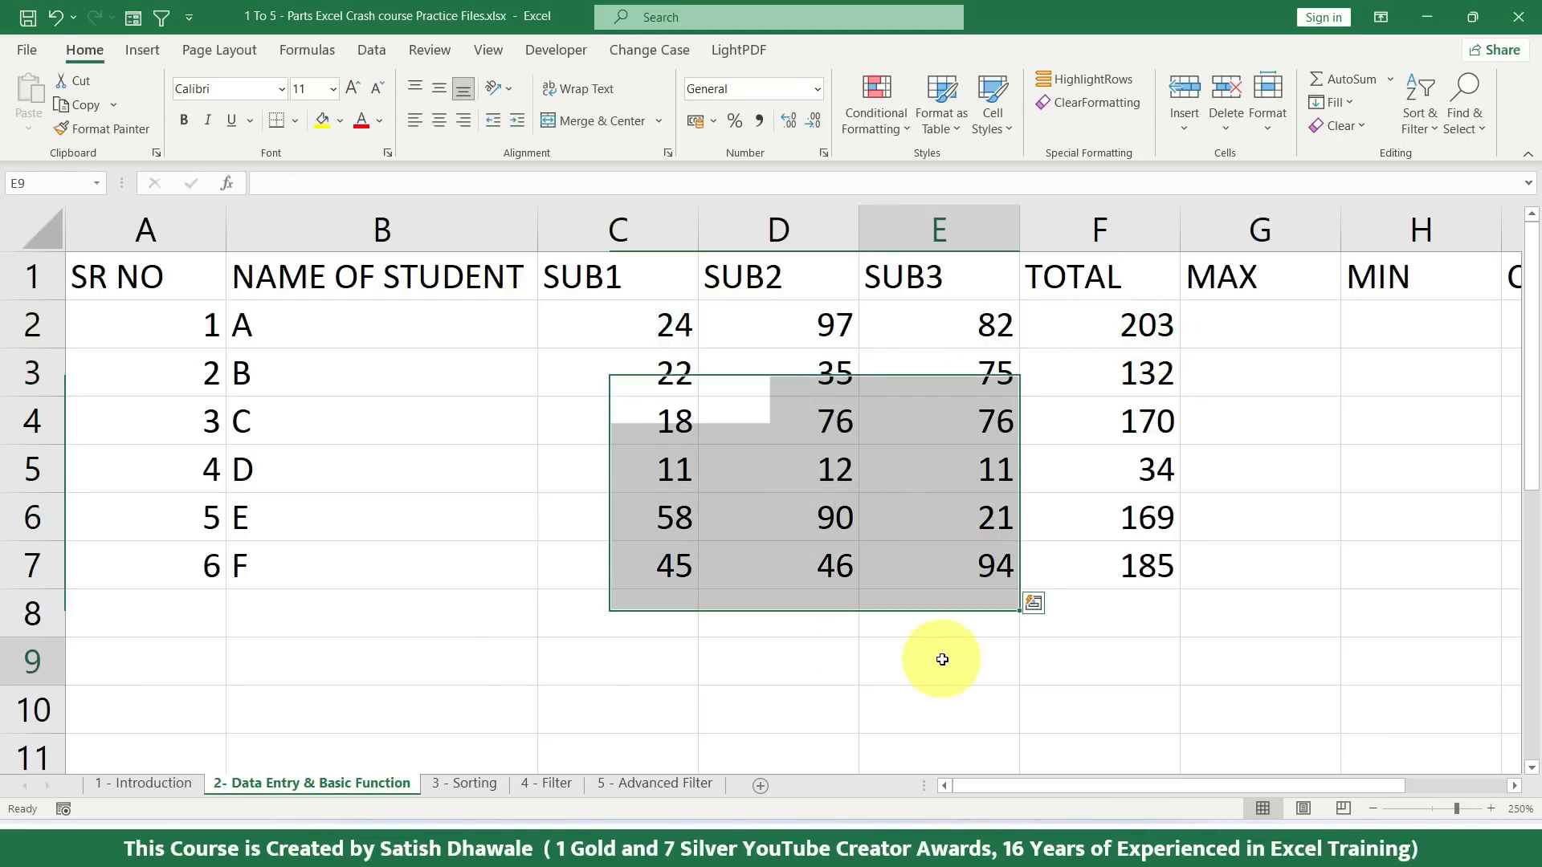
type("=")
left_click(668, 547)
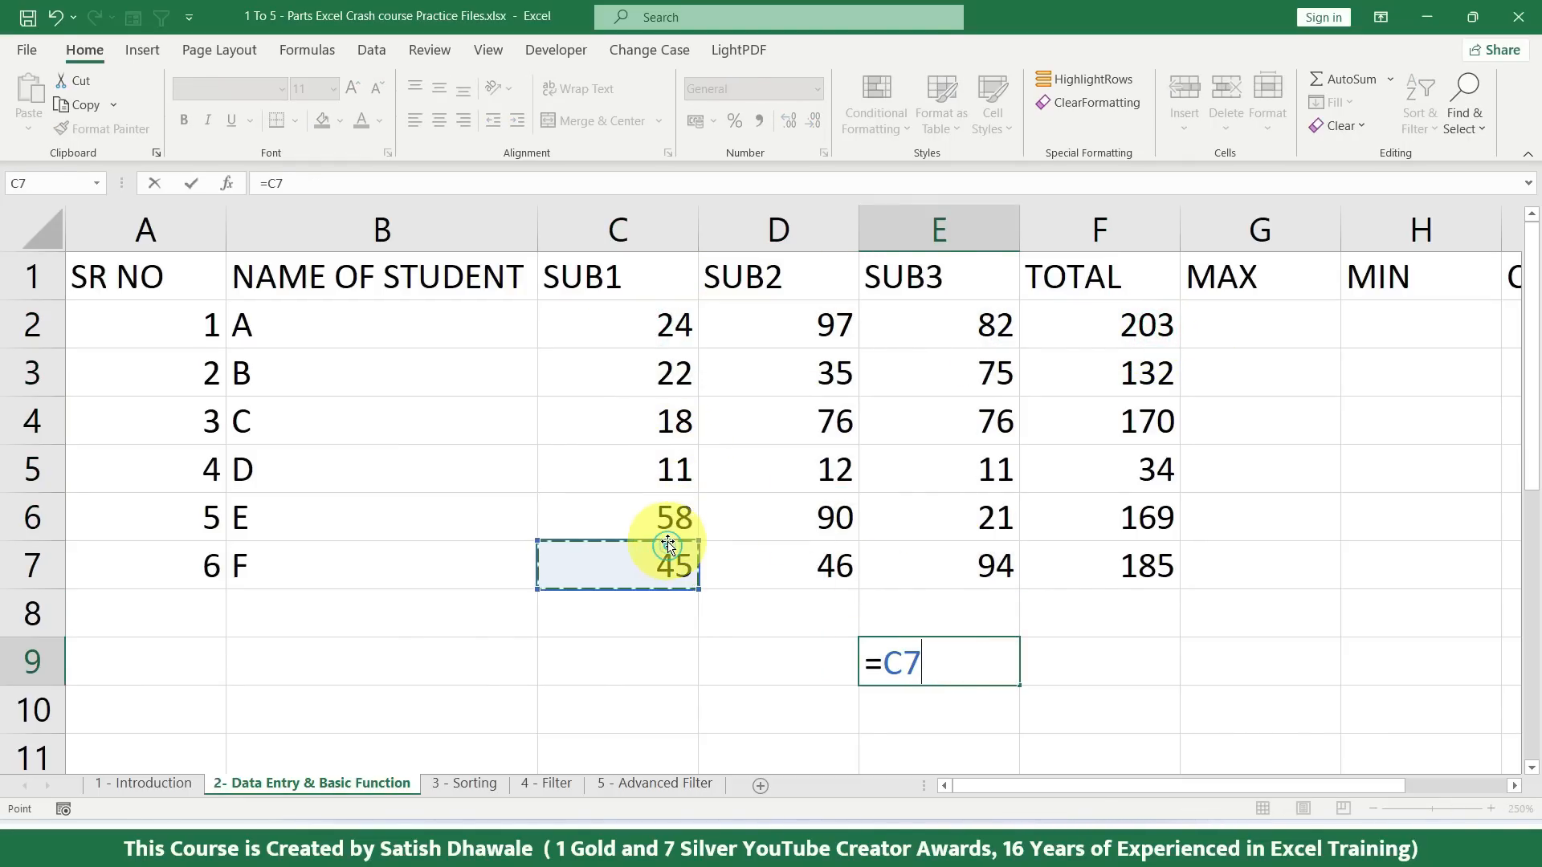
type("+")
left_click(630, 516)
type("+")
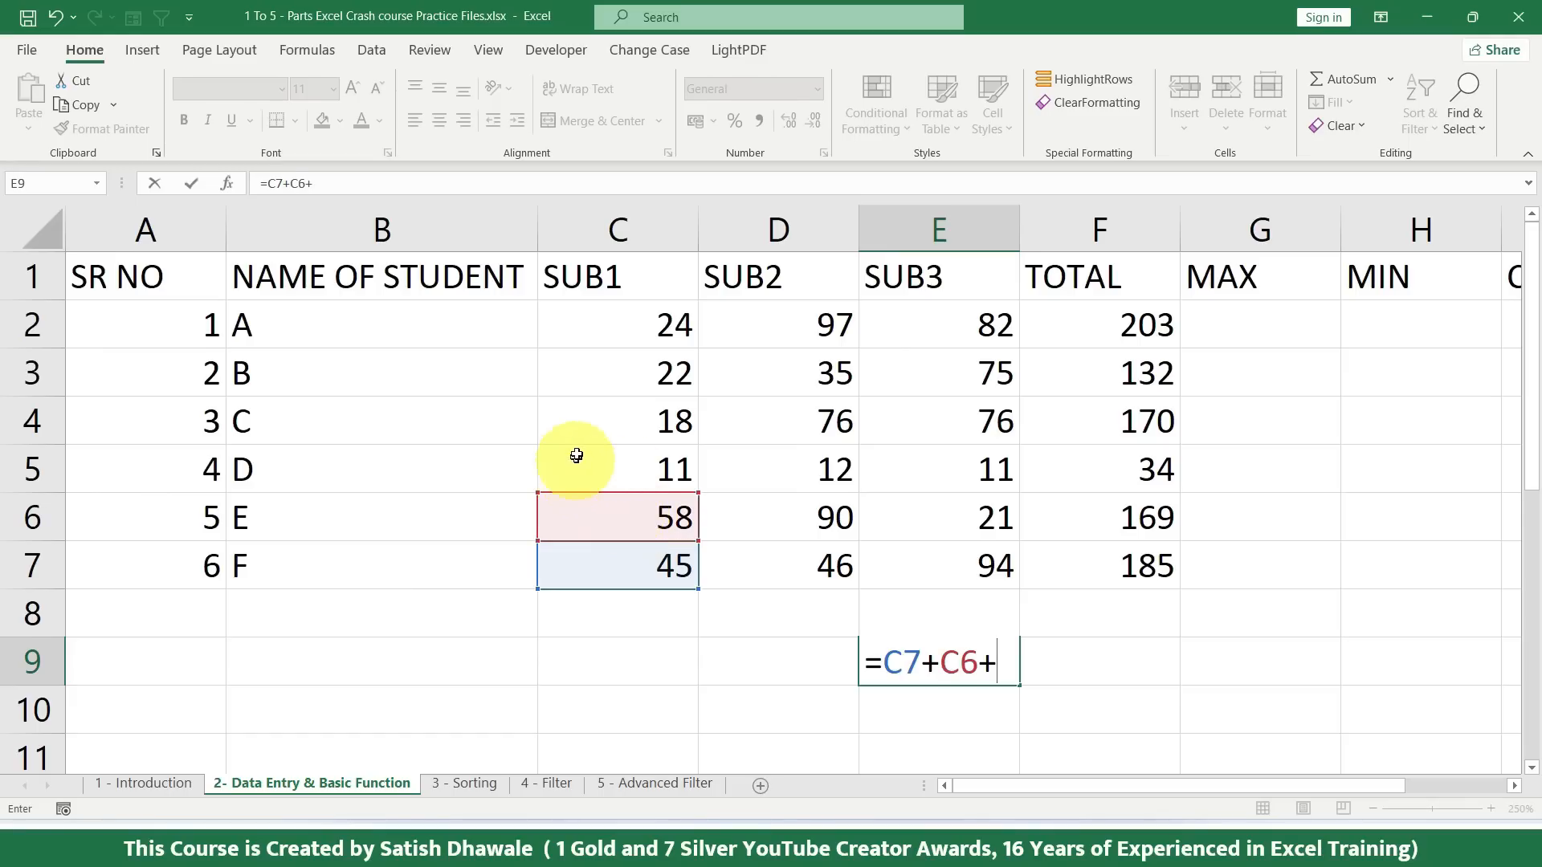
left_click(578, 453)
type("+")
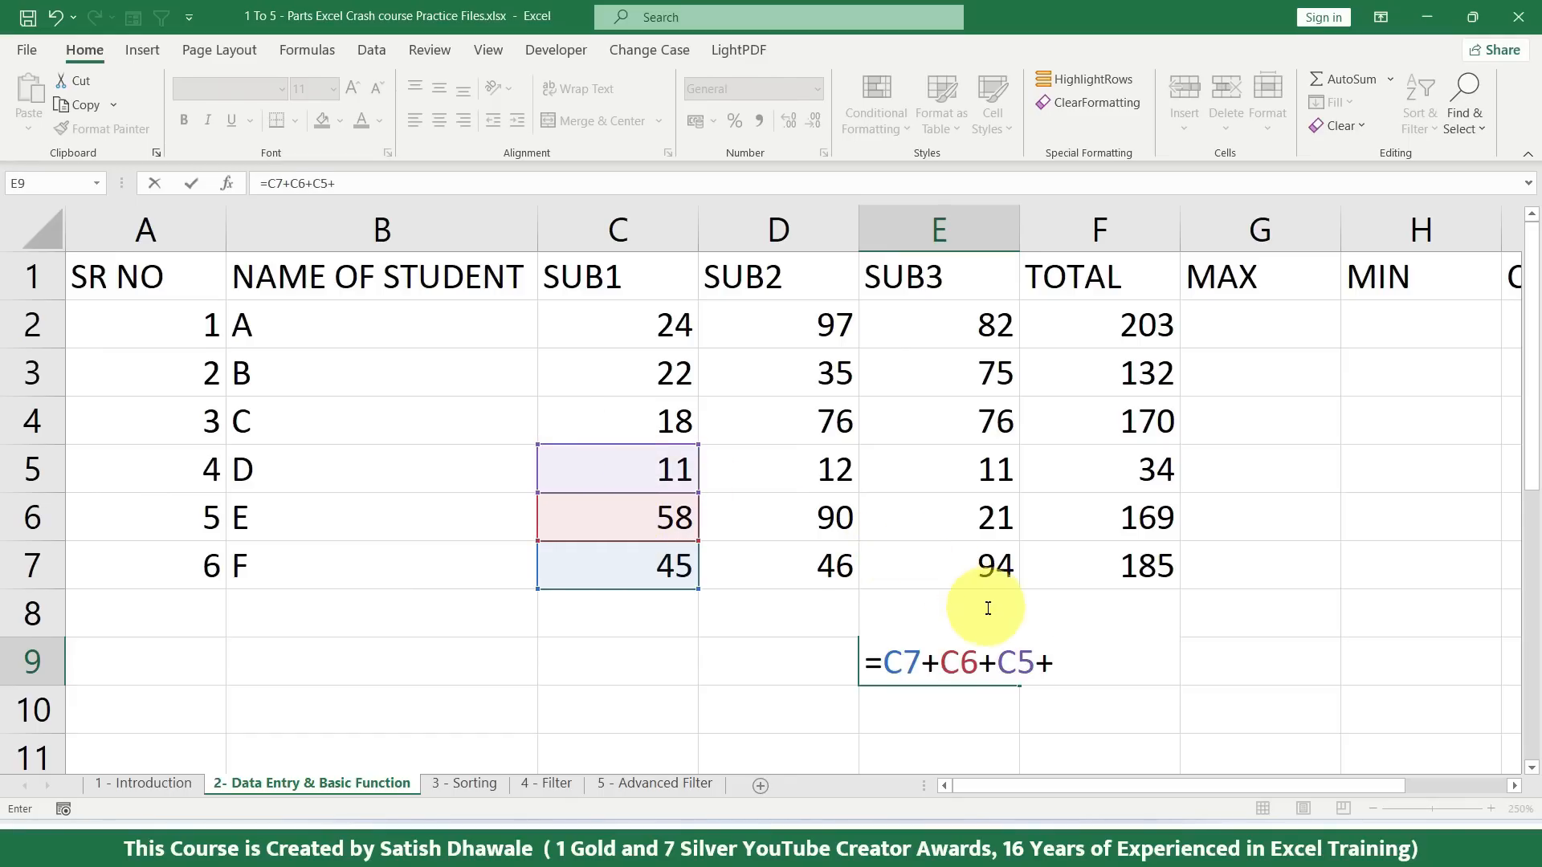
key("Escape")
Step: Clear all the total formulas from cells F2 to F7 in the TOTAL column
left_click_drag(1143, 323, 1146, 566)
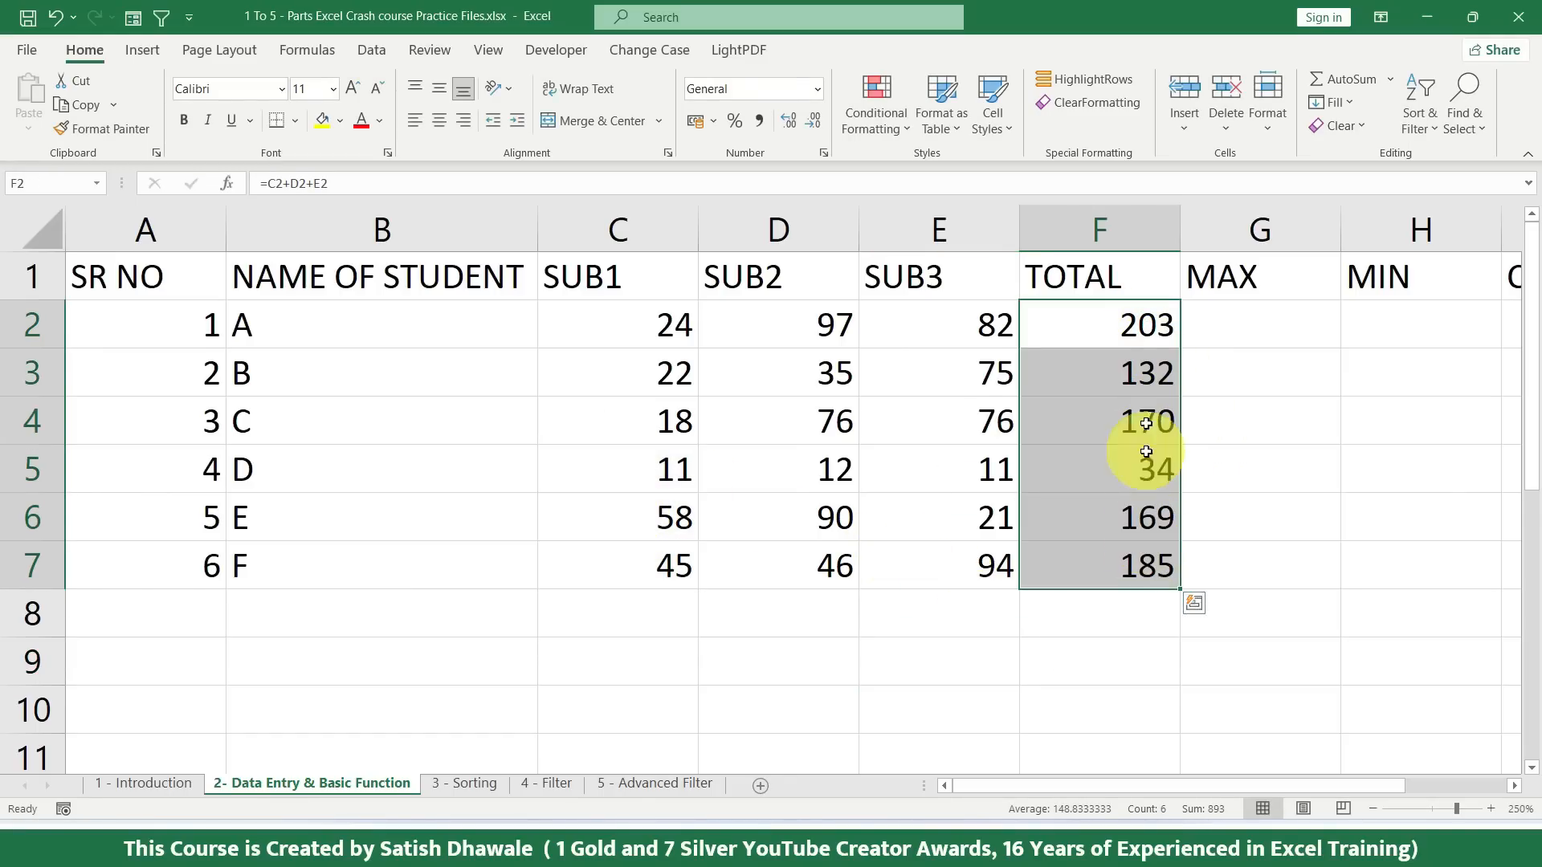
double_click(1142, 325)
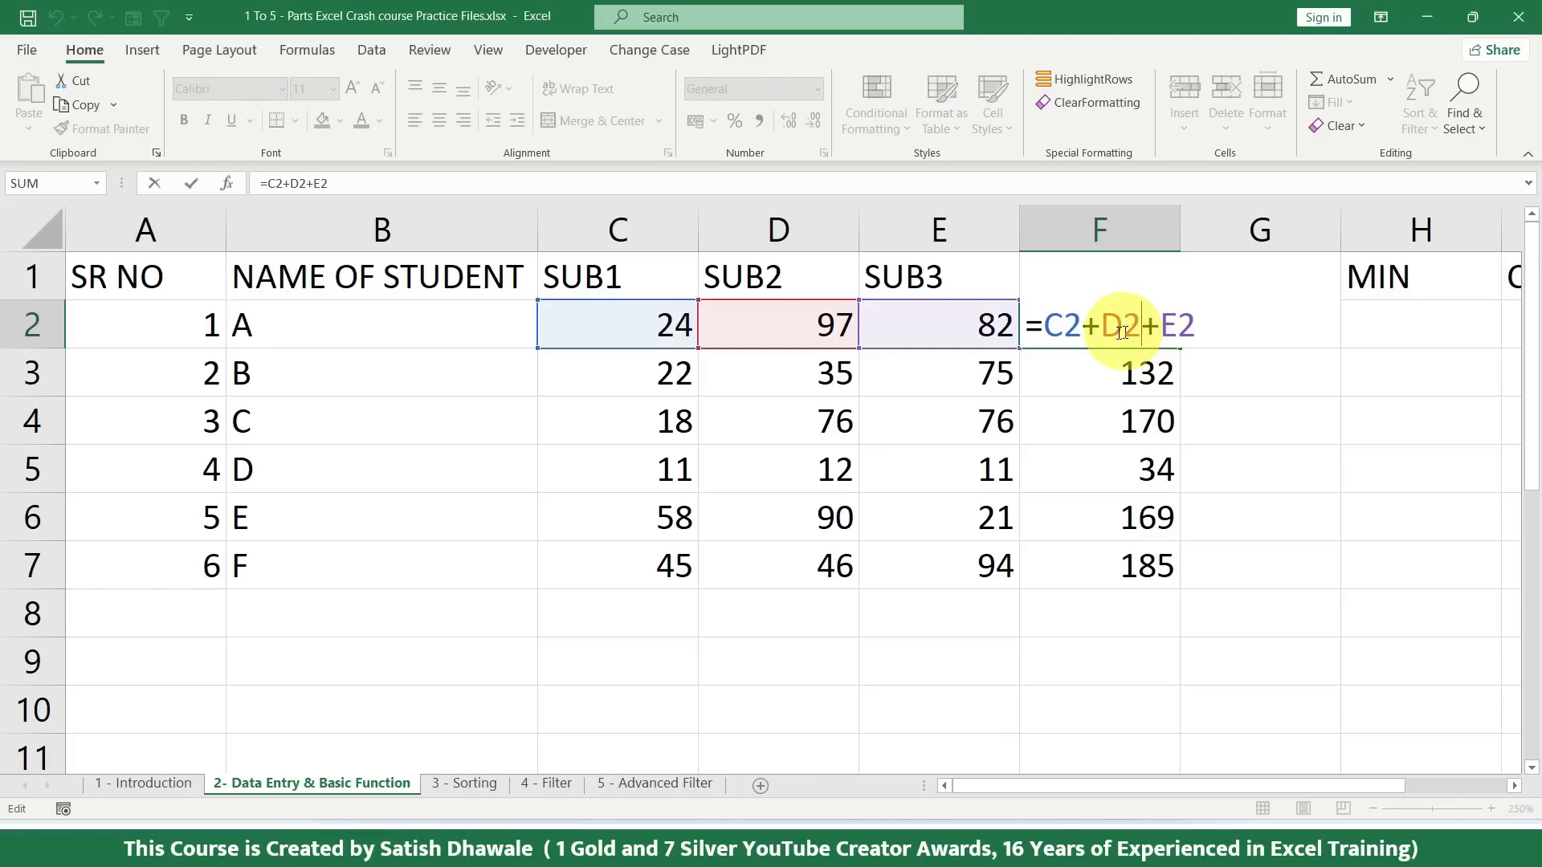
left_click_drag(1064, 325, 1129, 568)
key("Escape")
key("Delete")
key("Up")
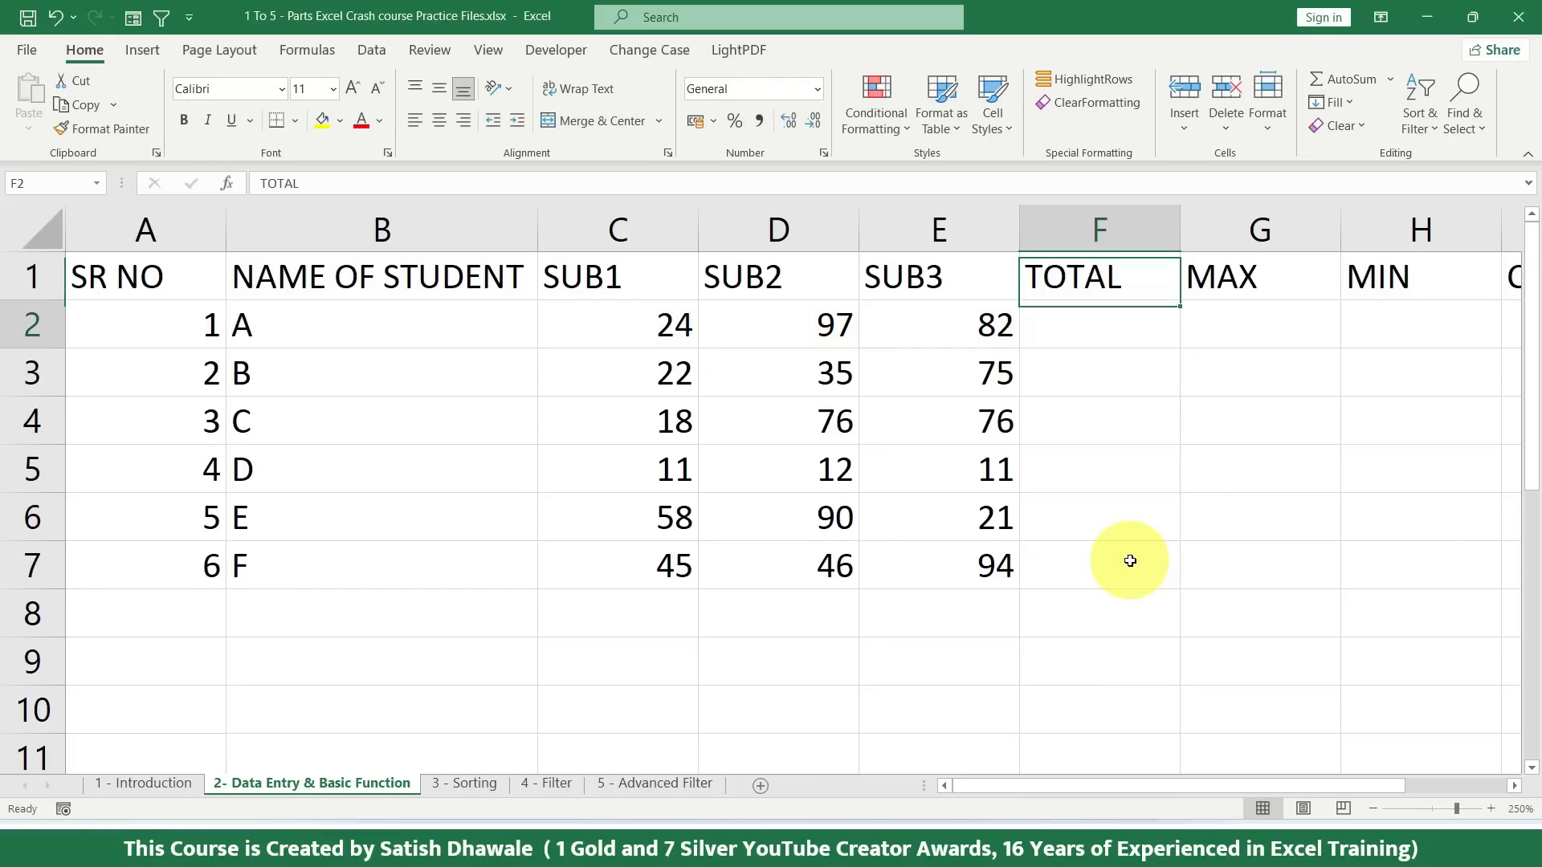
key("Down")
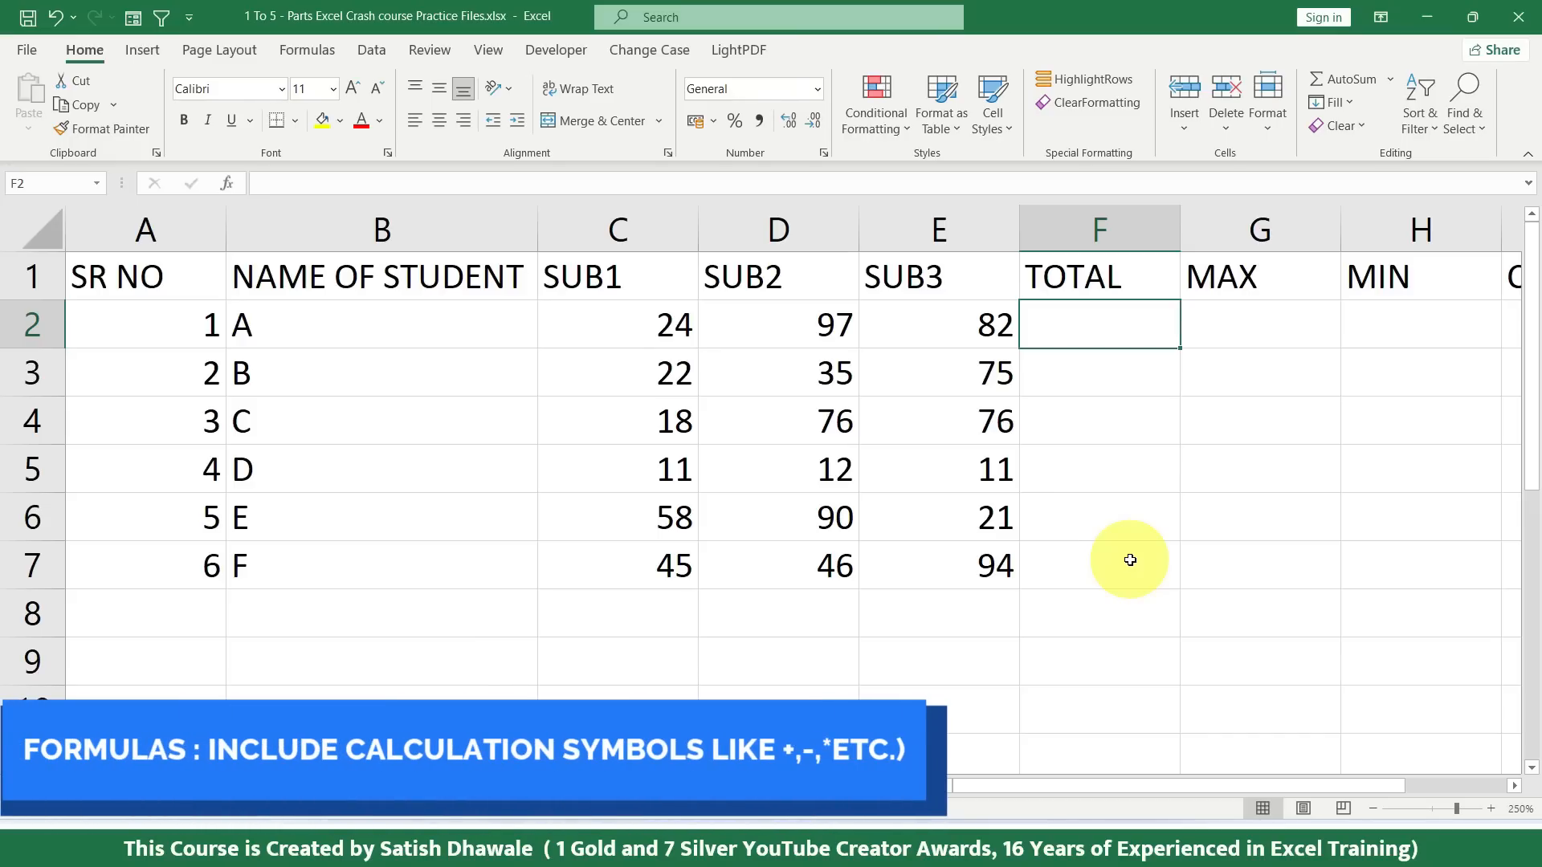
type("=")
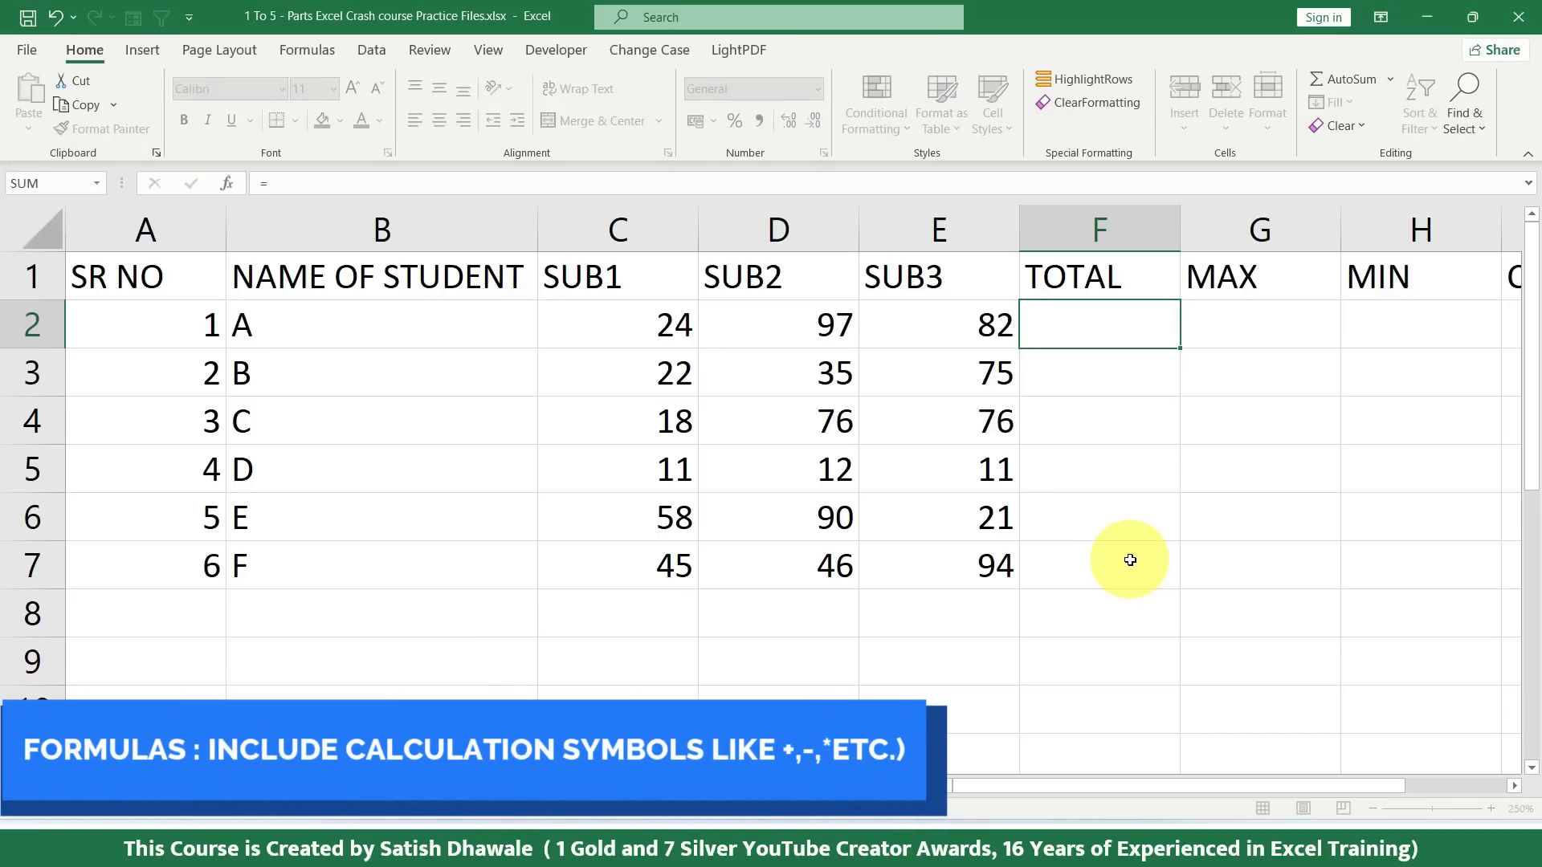
type("SUMF")
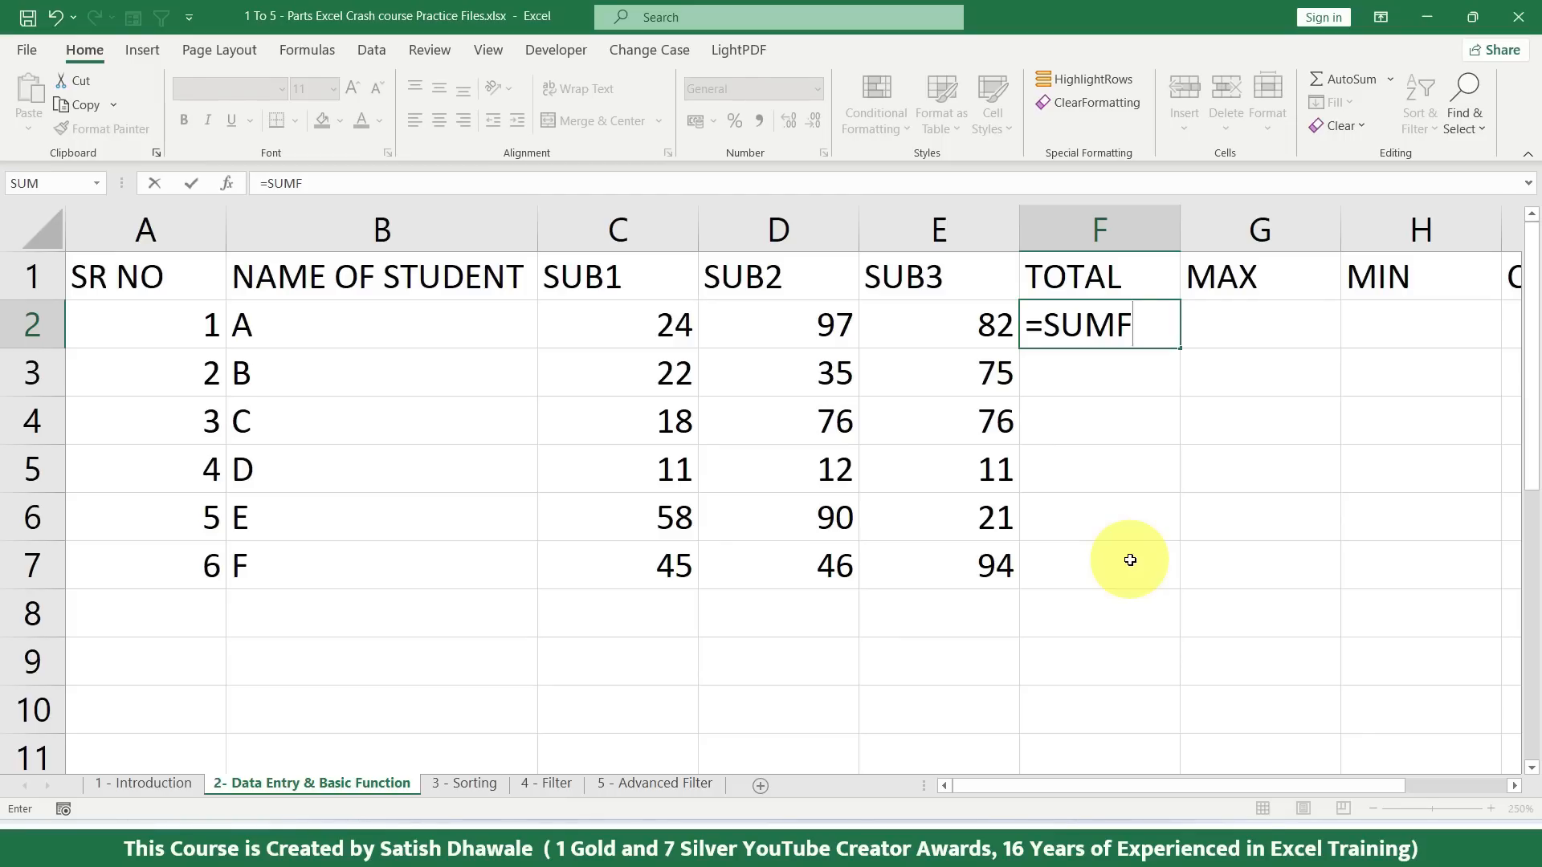
key("BackSpace")
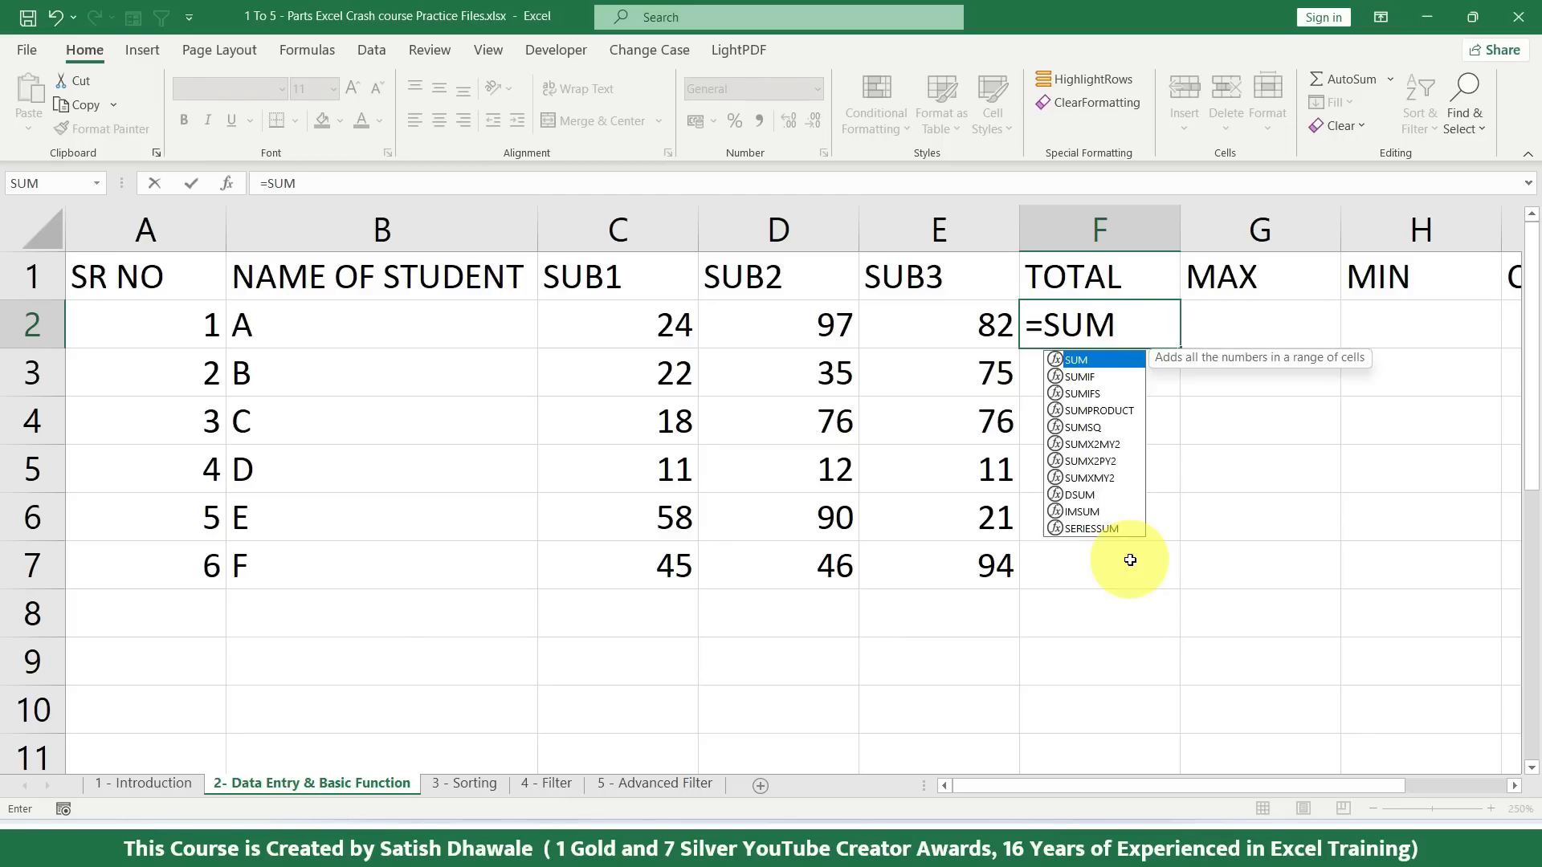
type("(")
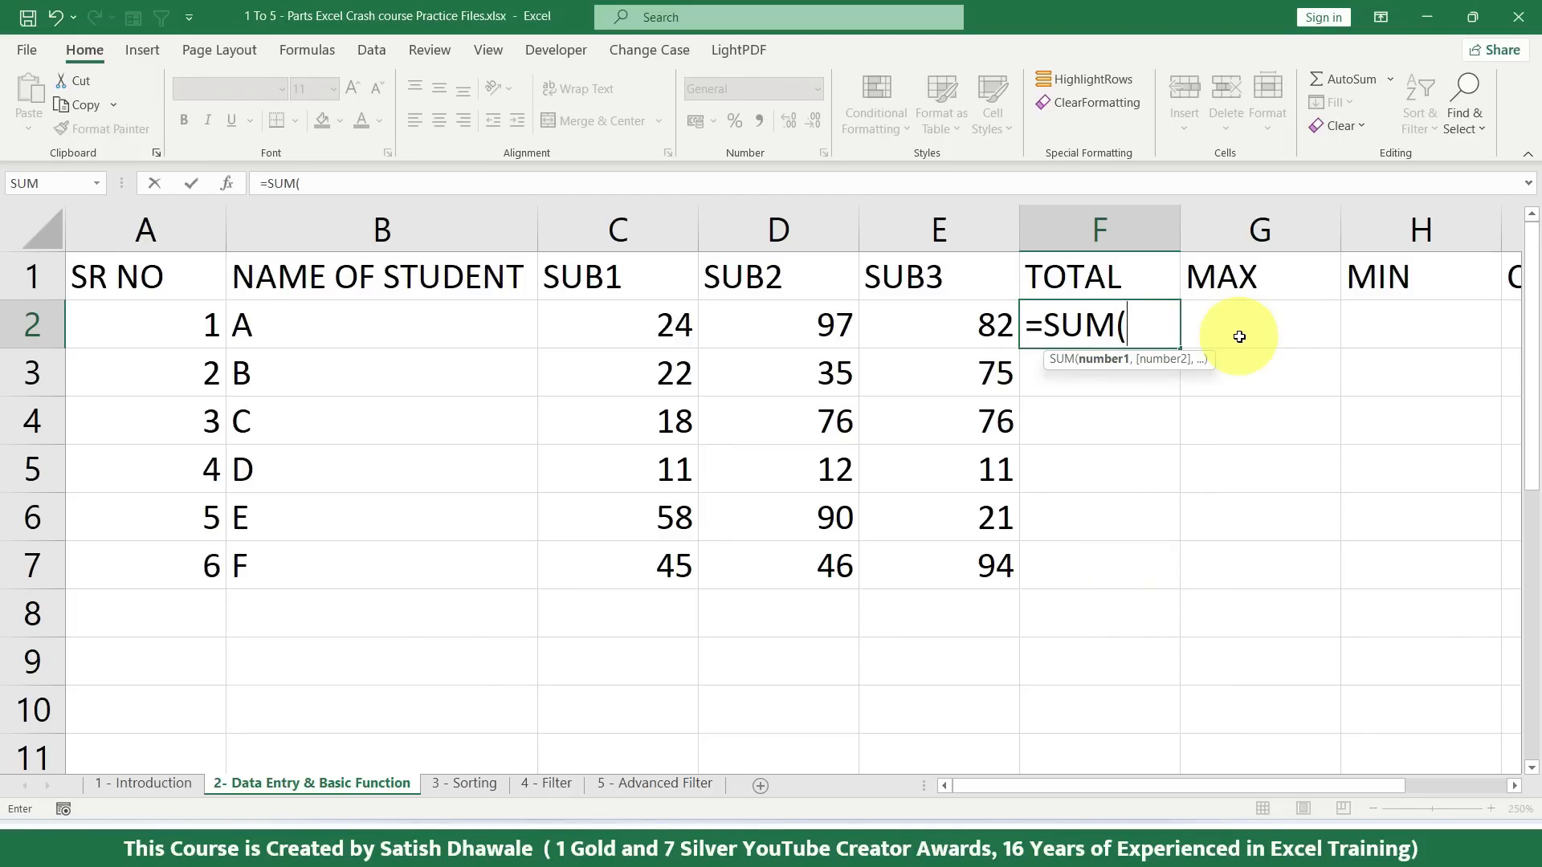
key("Escape")
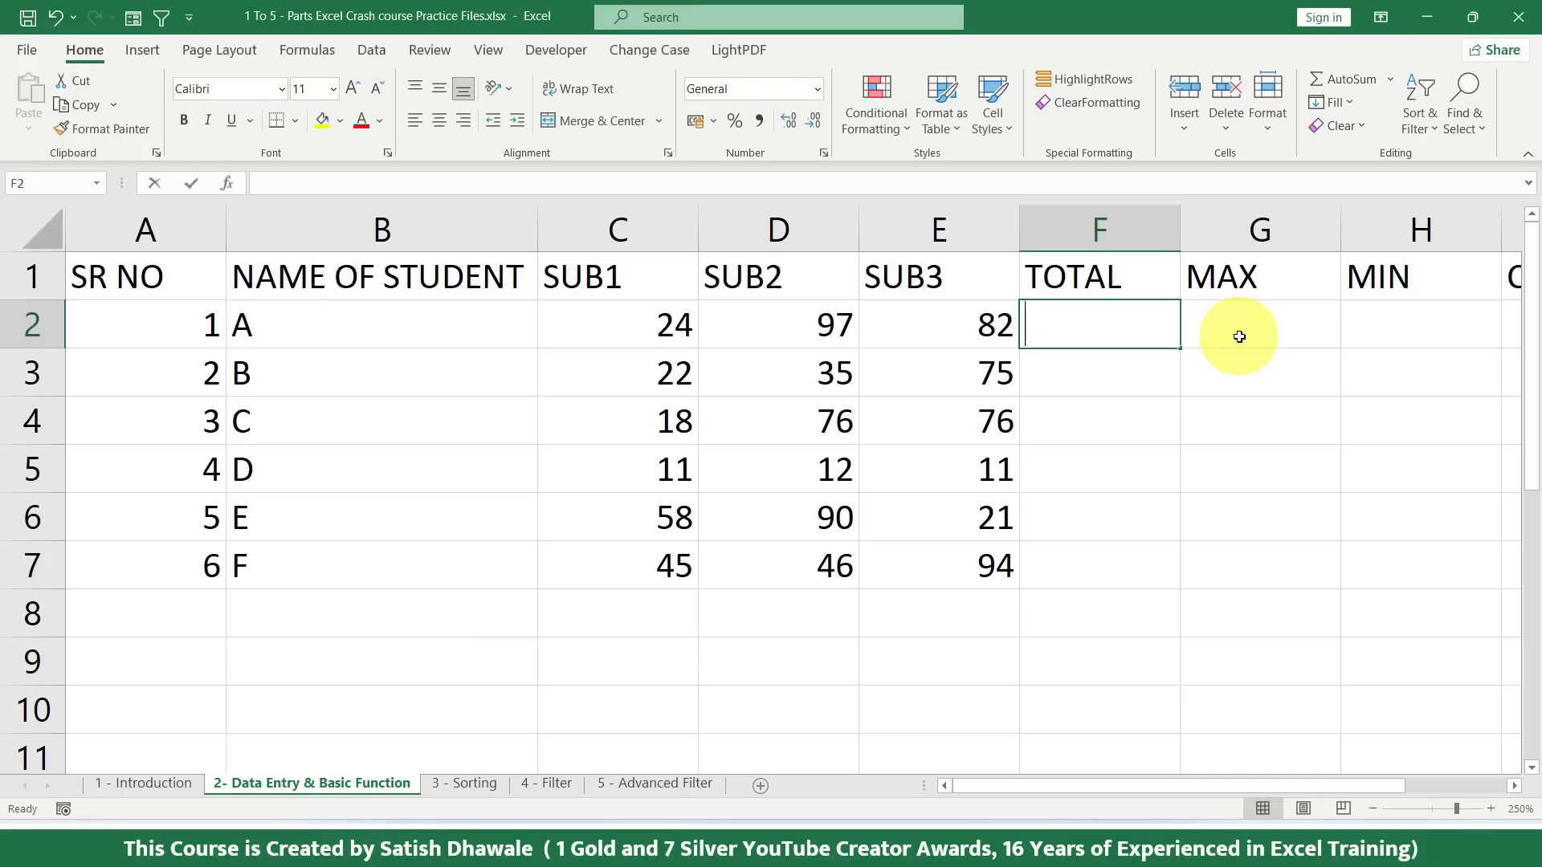
Step: Total student A's marks in cell F2 with the formula =SUM(C2,D2,E2), picking each subject cell separately
type("=SUM")
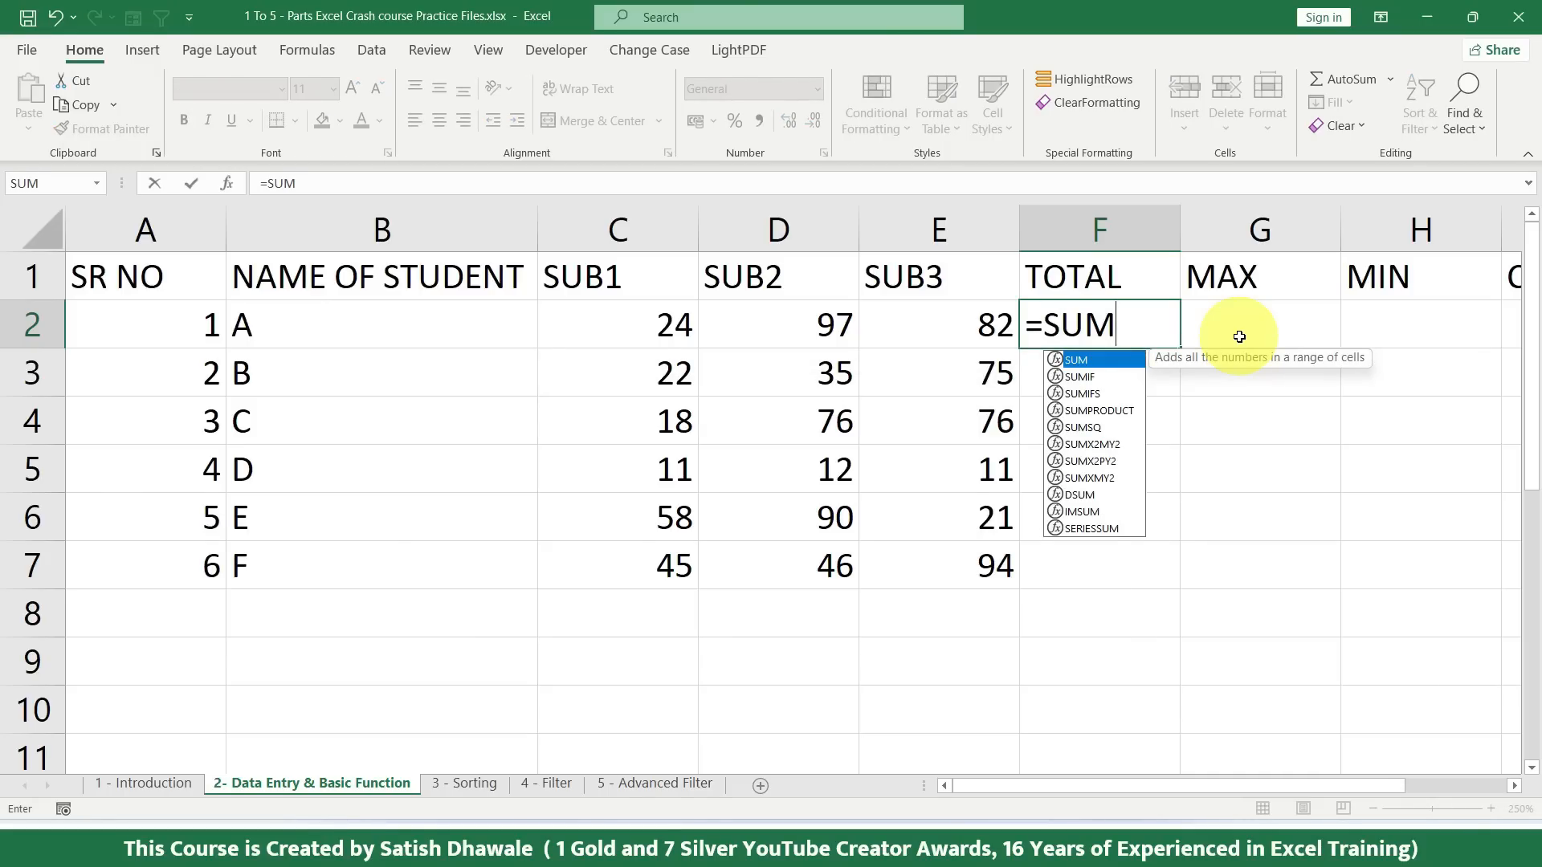
type("(")
key("BackSpace")
type("(")
key("BackSpace")
type("(")
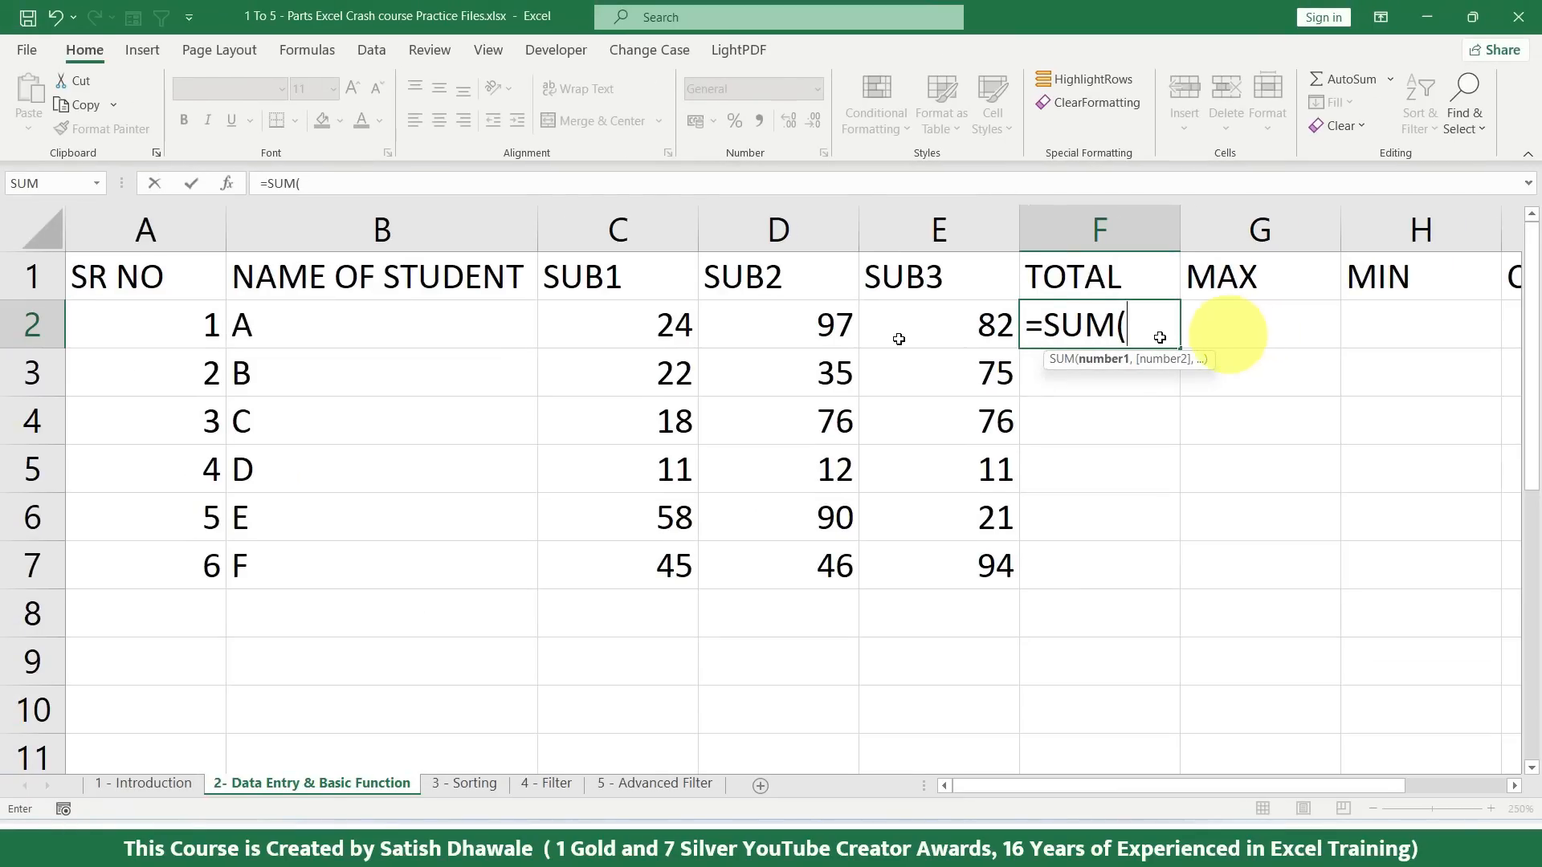
left_click(659, 325)
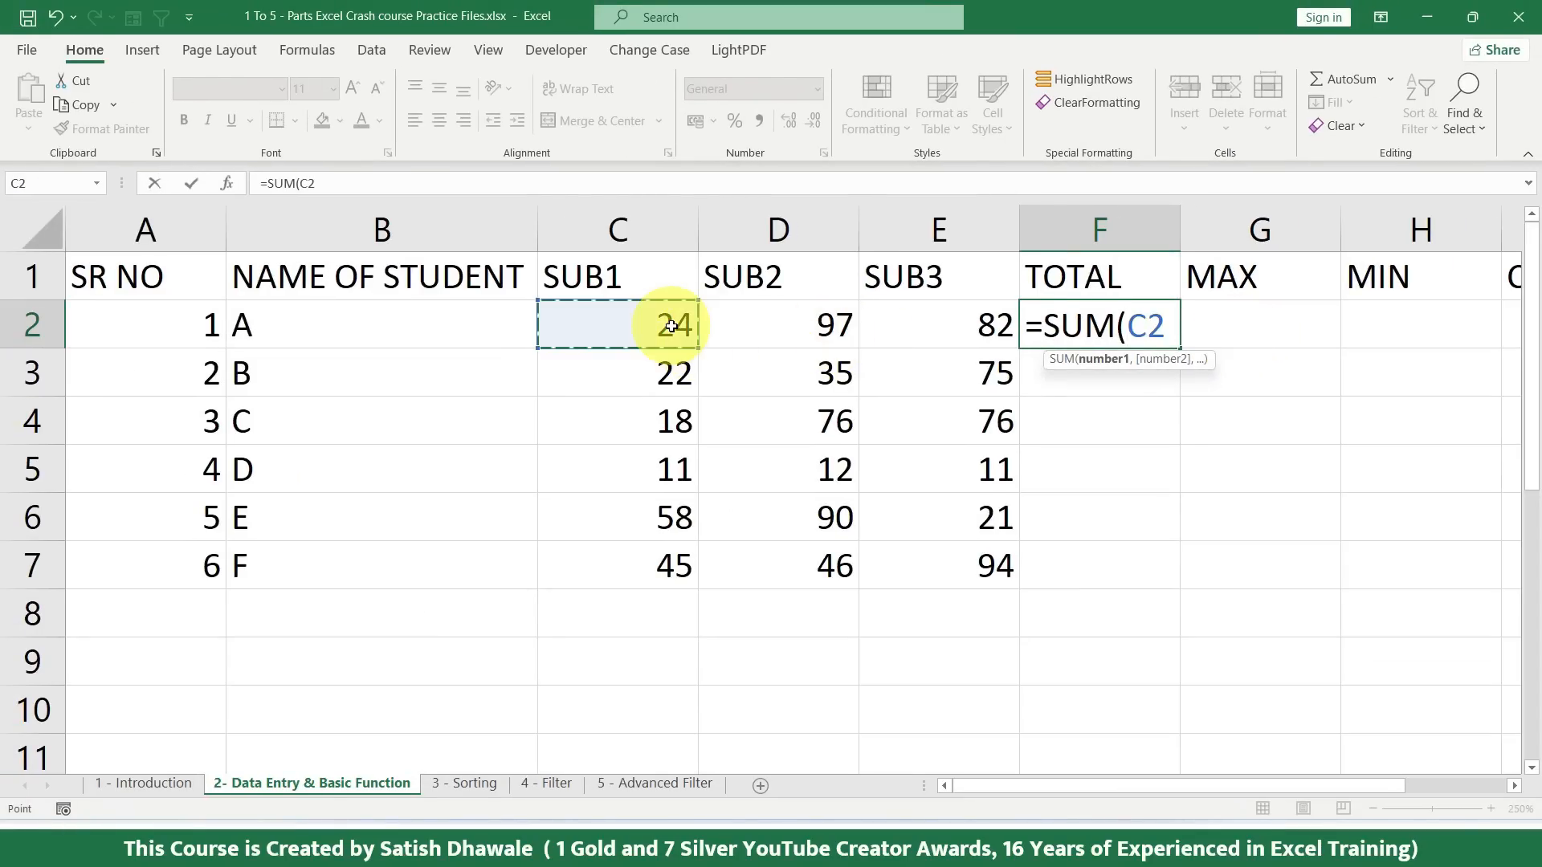
type(",")
left_click(817, 325)
type(",")
left_click(928, 331)
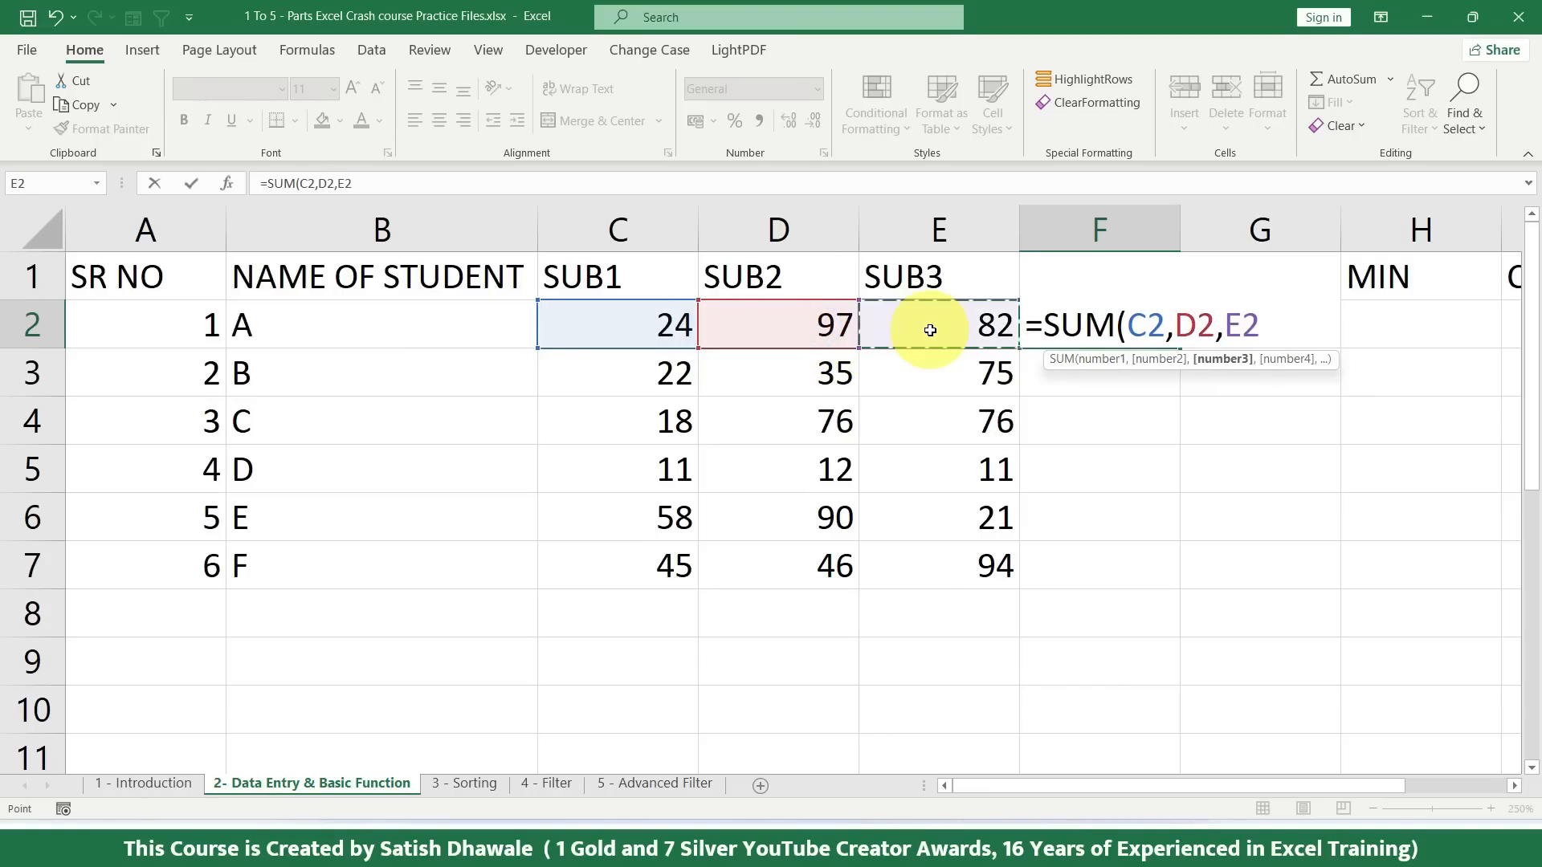
key("Return")
Step: Replace the formula in cell F2 with =SUM(C2:E2), using the subject marks as one range
left_click(1110, 327)
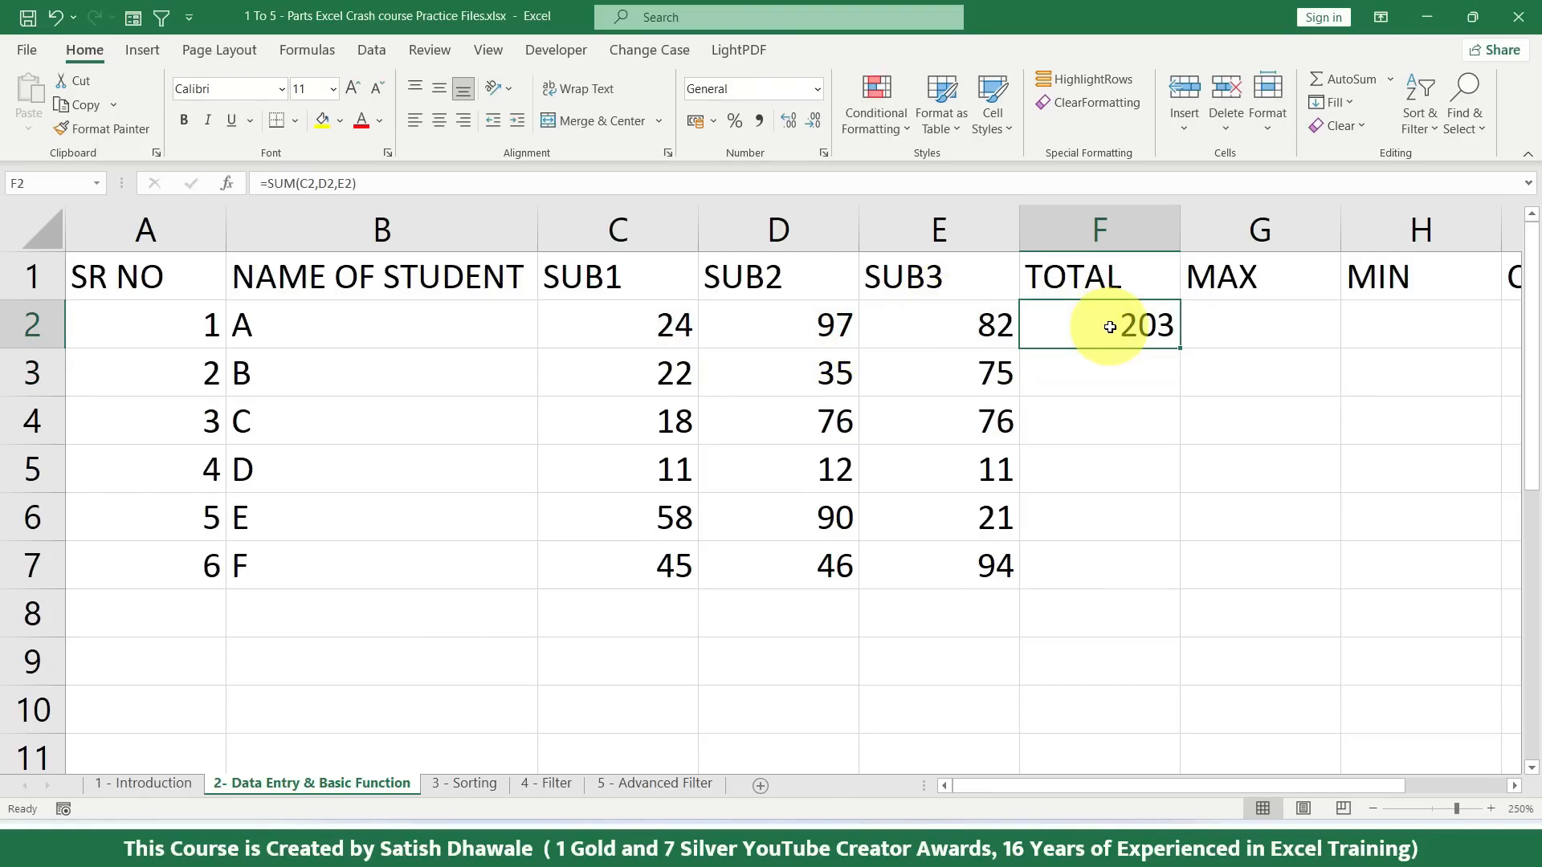
key("Delete")
type("=SUM")
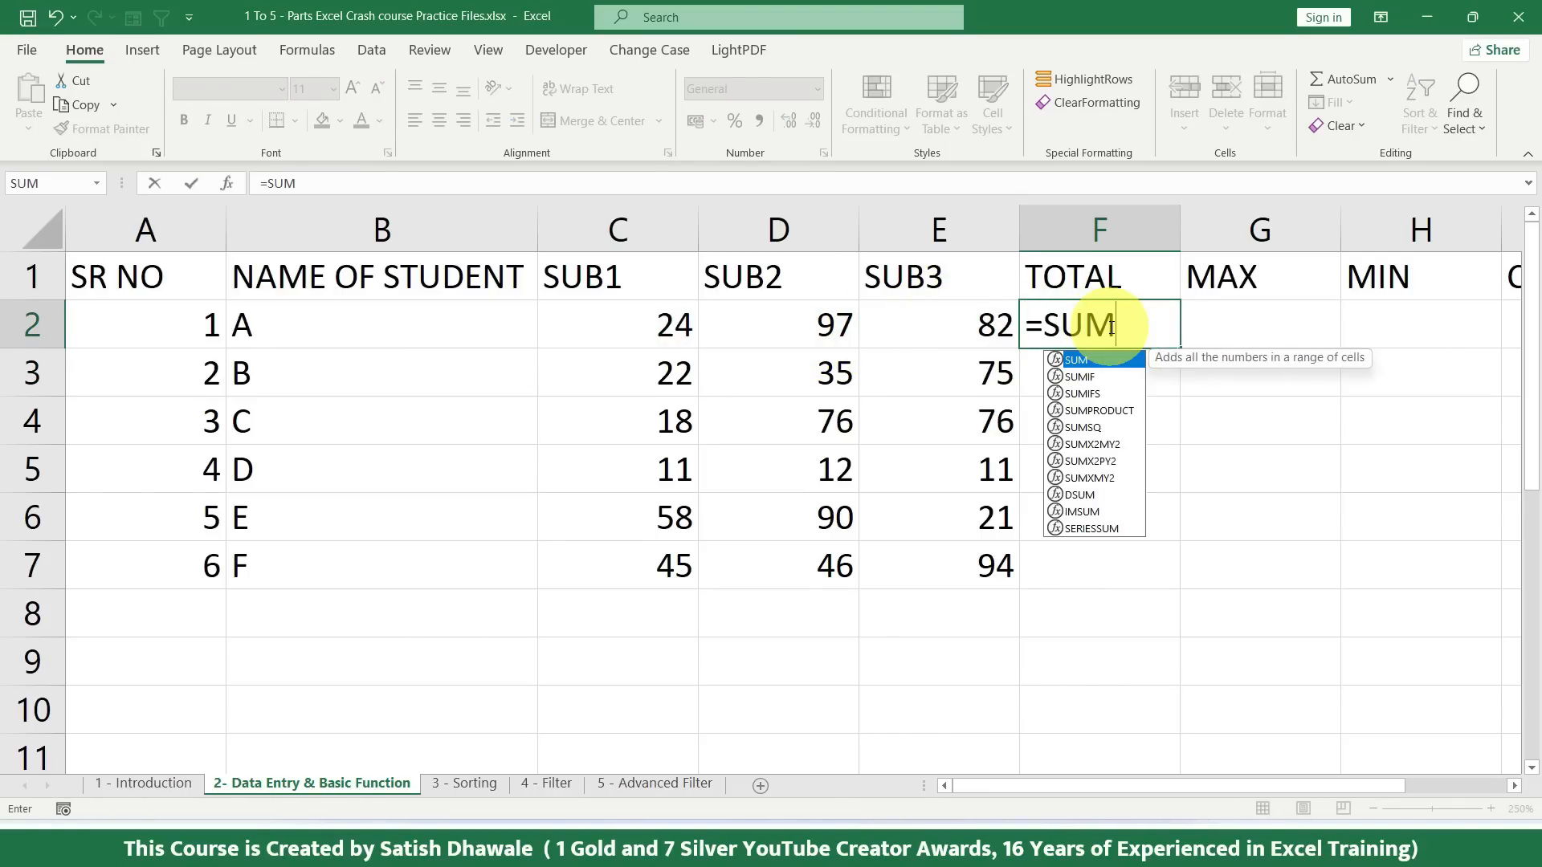
type("(")
left_click_drag(630, 325, 932, 321)
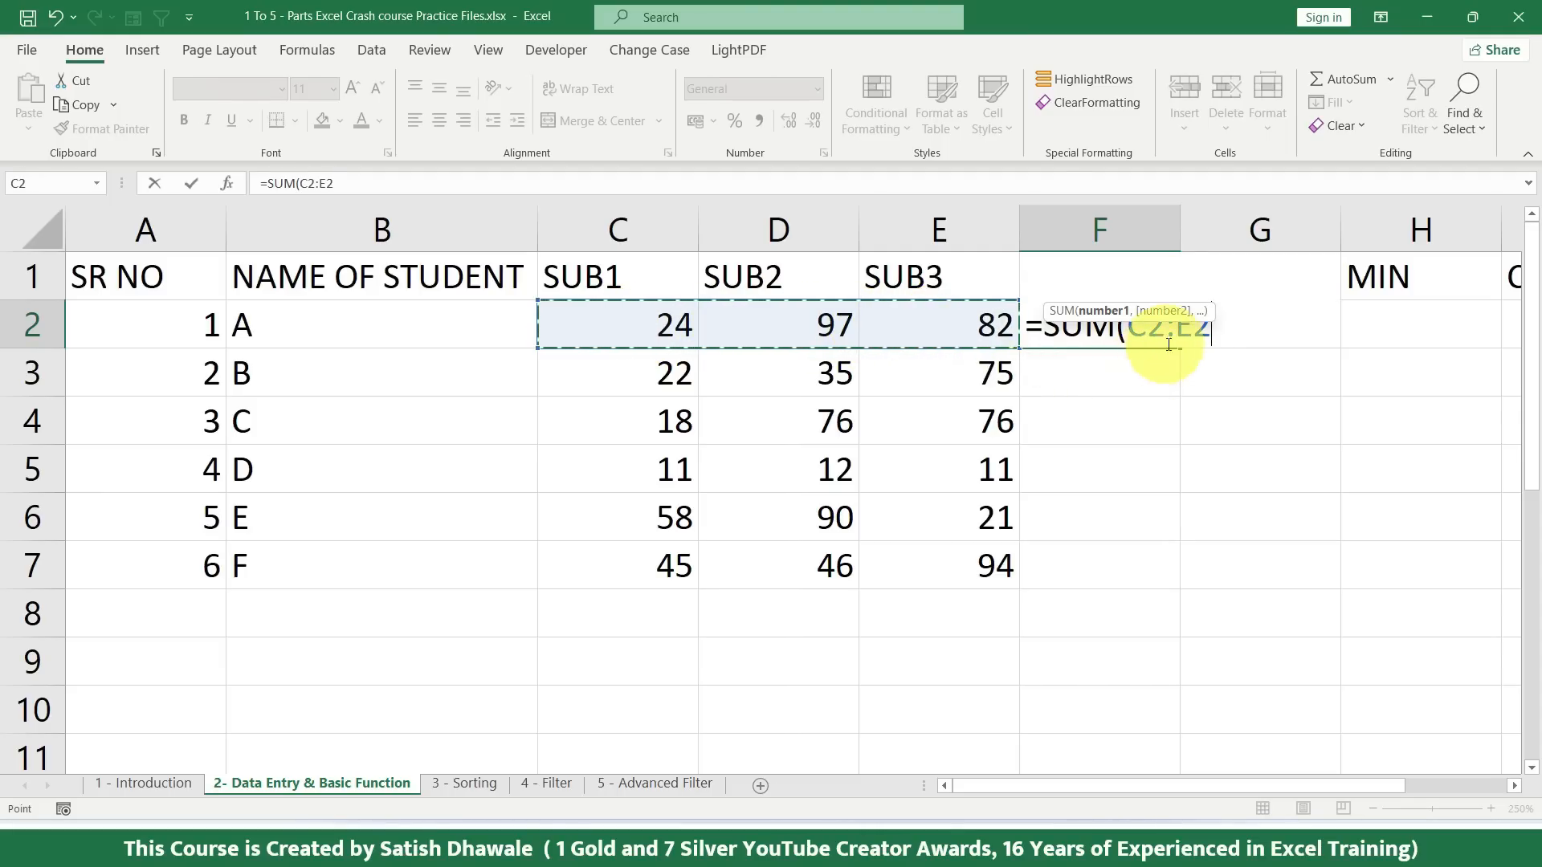
left_click_drag(1129, 325, 1209, 324)
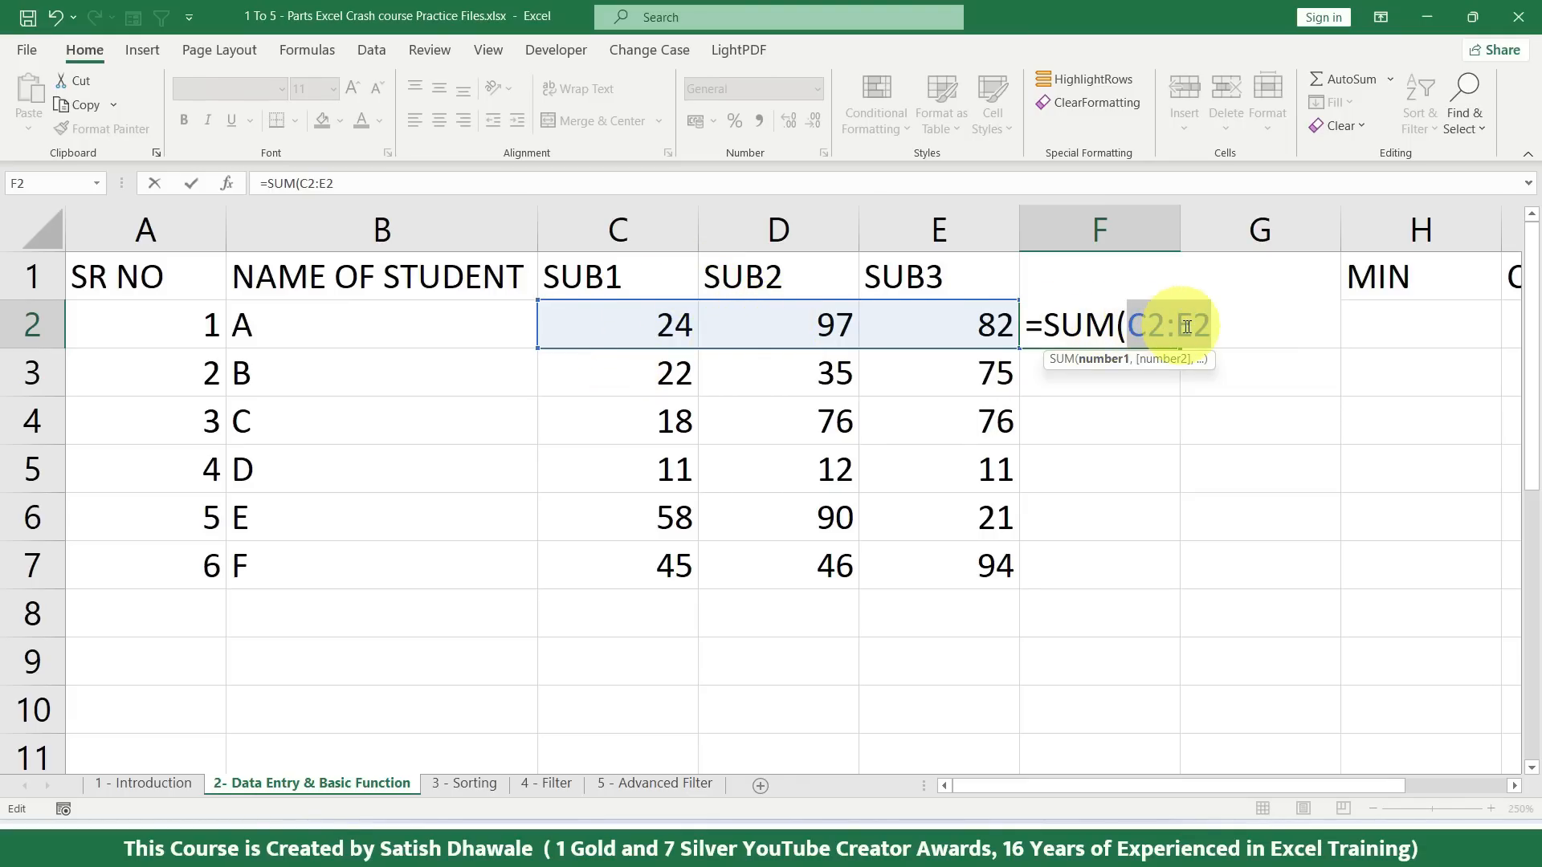
left_click(1218, 319)
type(")")
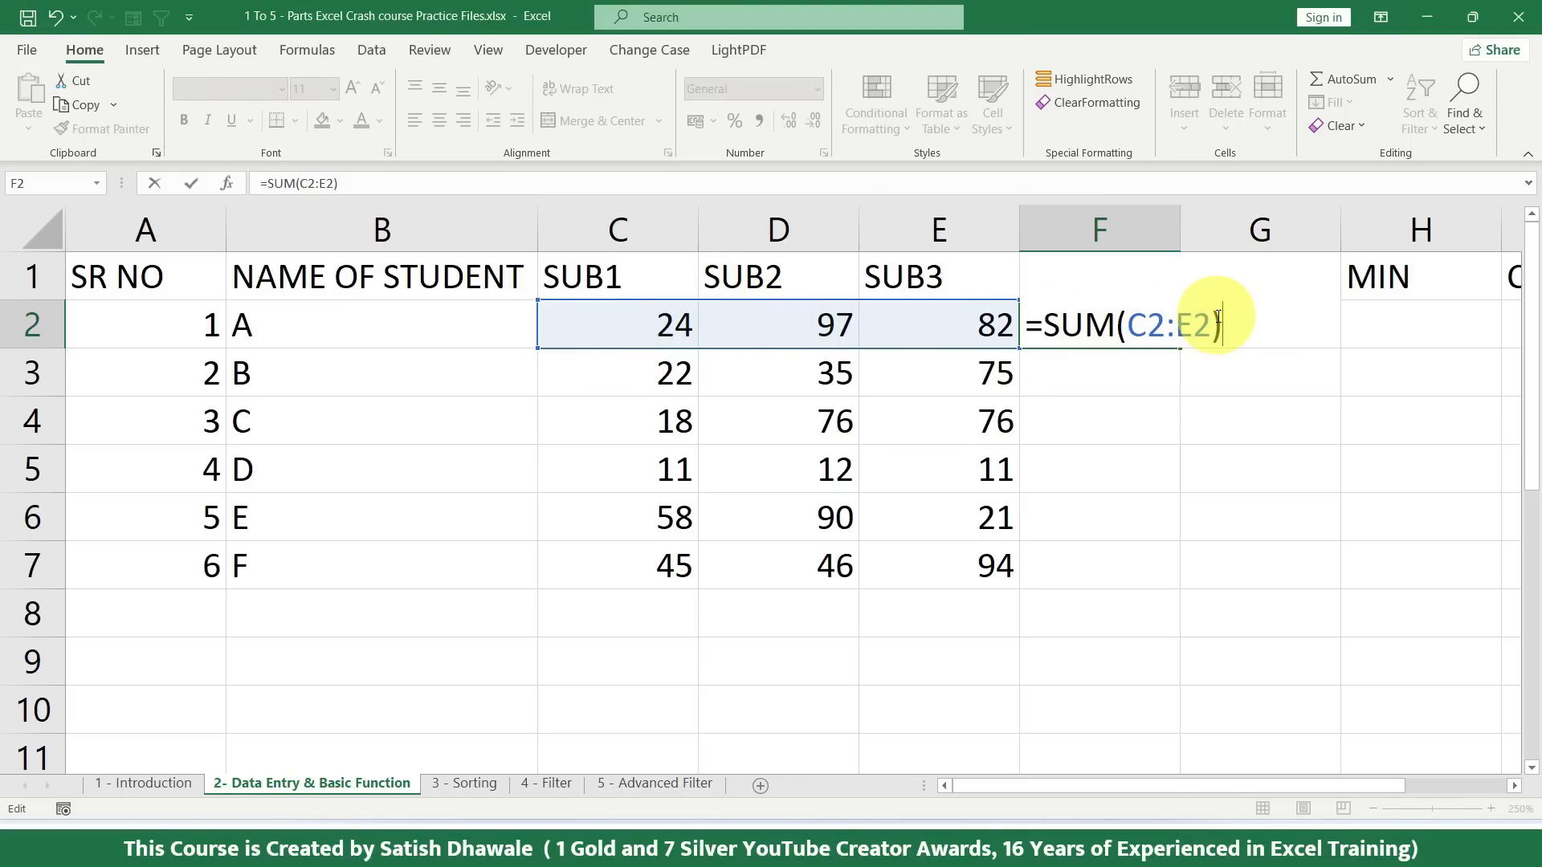
key("Return")
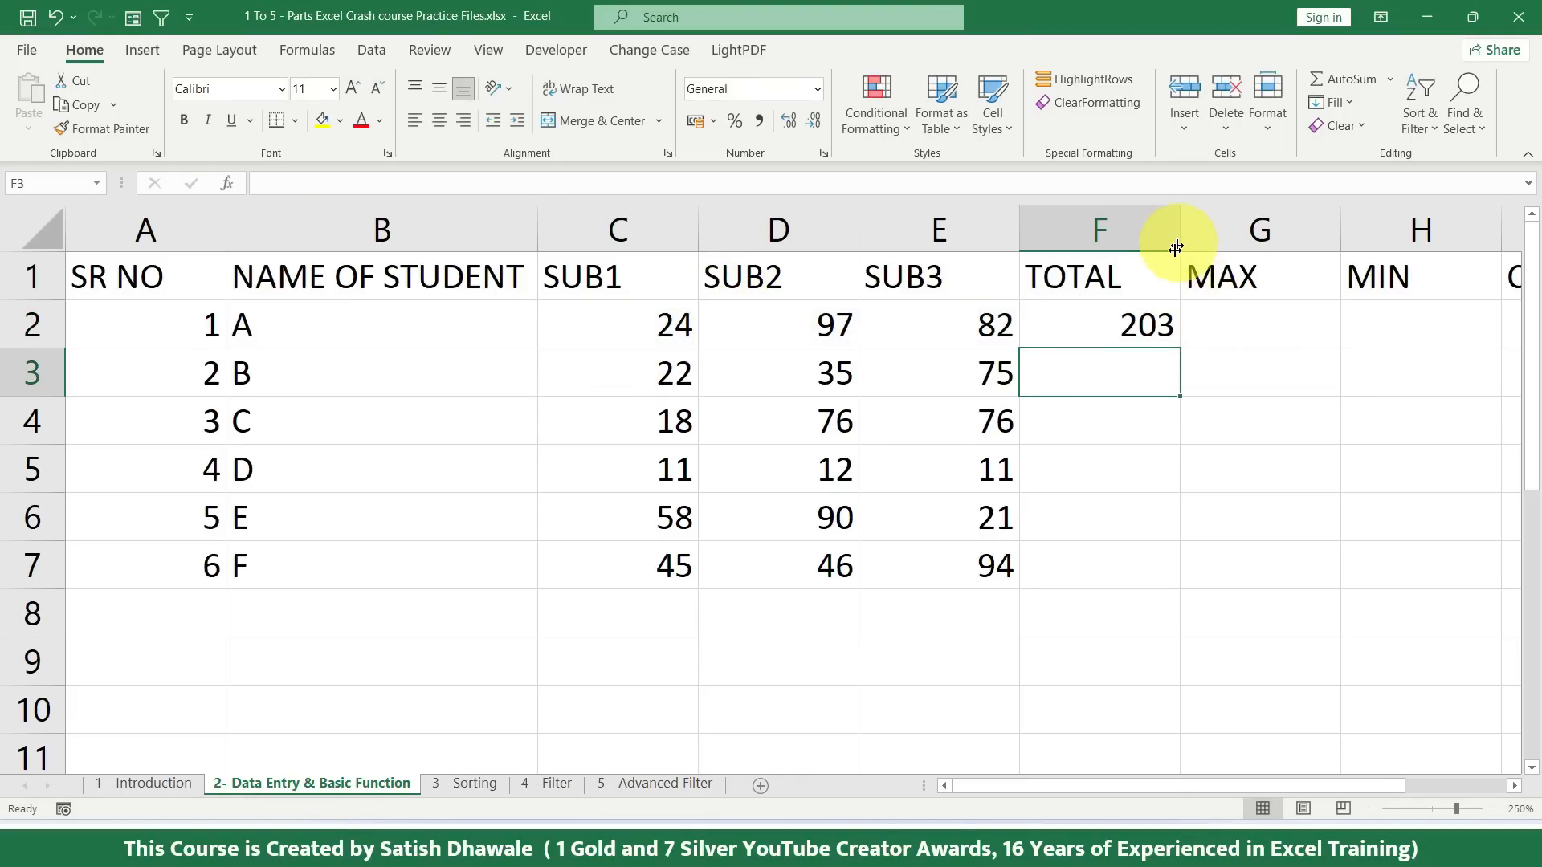
Step: Check the range formula in F2 and fill it down the TOTAL column to F7
double_click(1126, 323)
left_click(1229, 323)
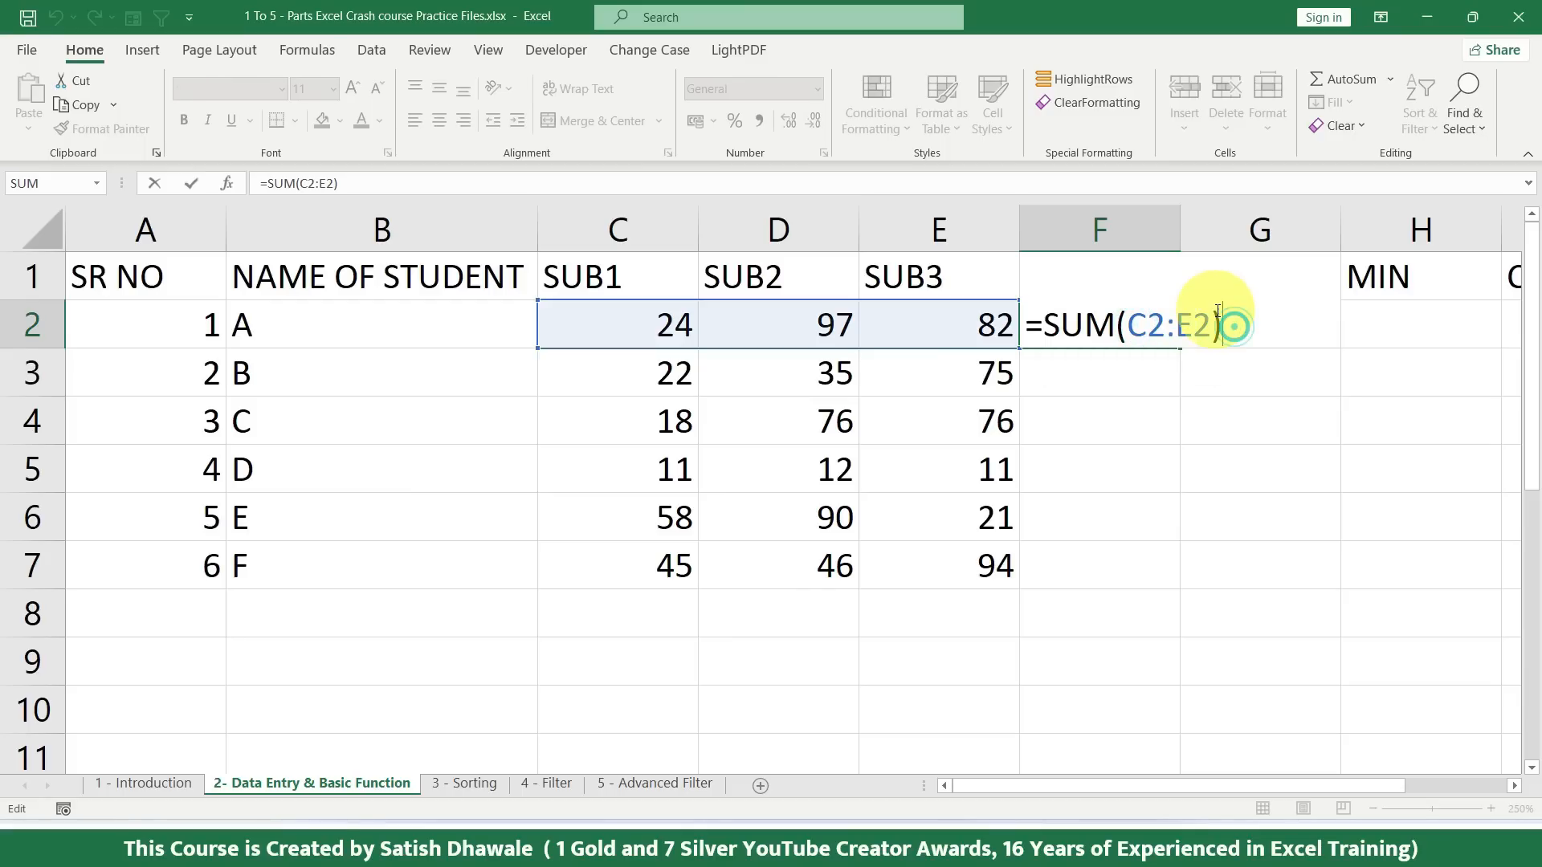
key("Return")
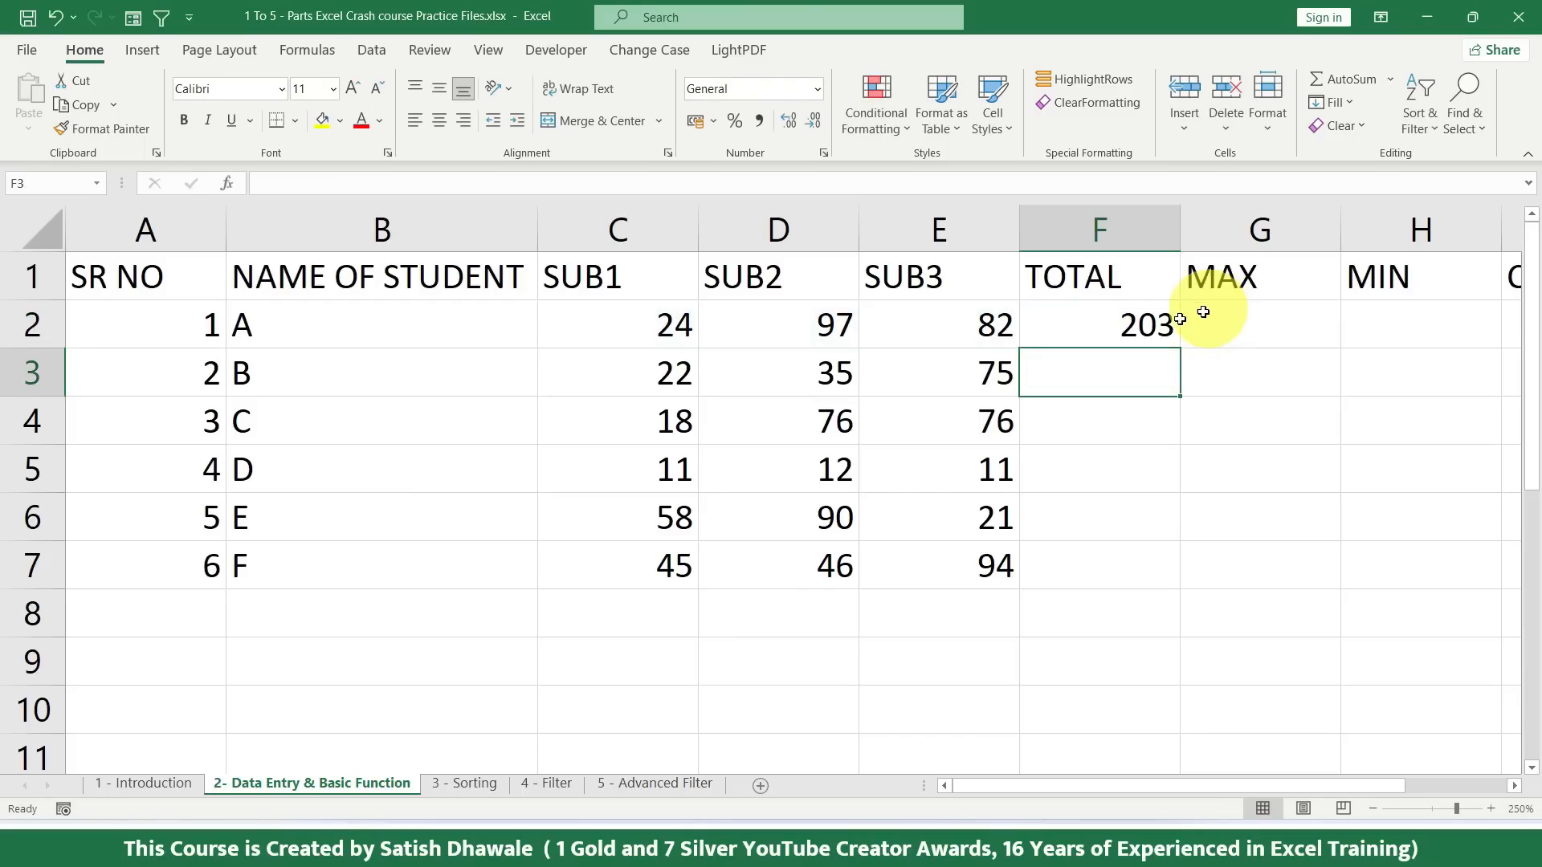
left_click(1141, 325)
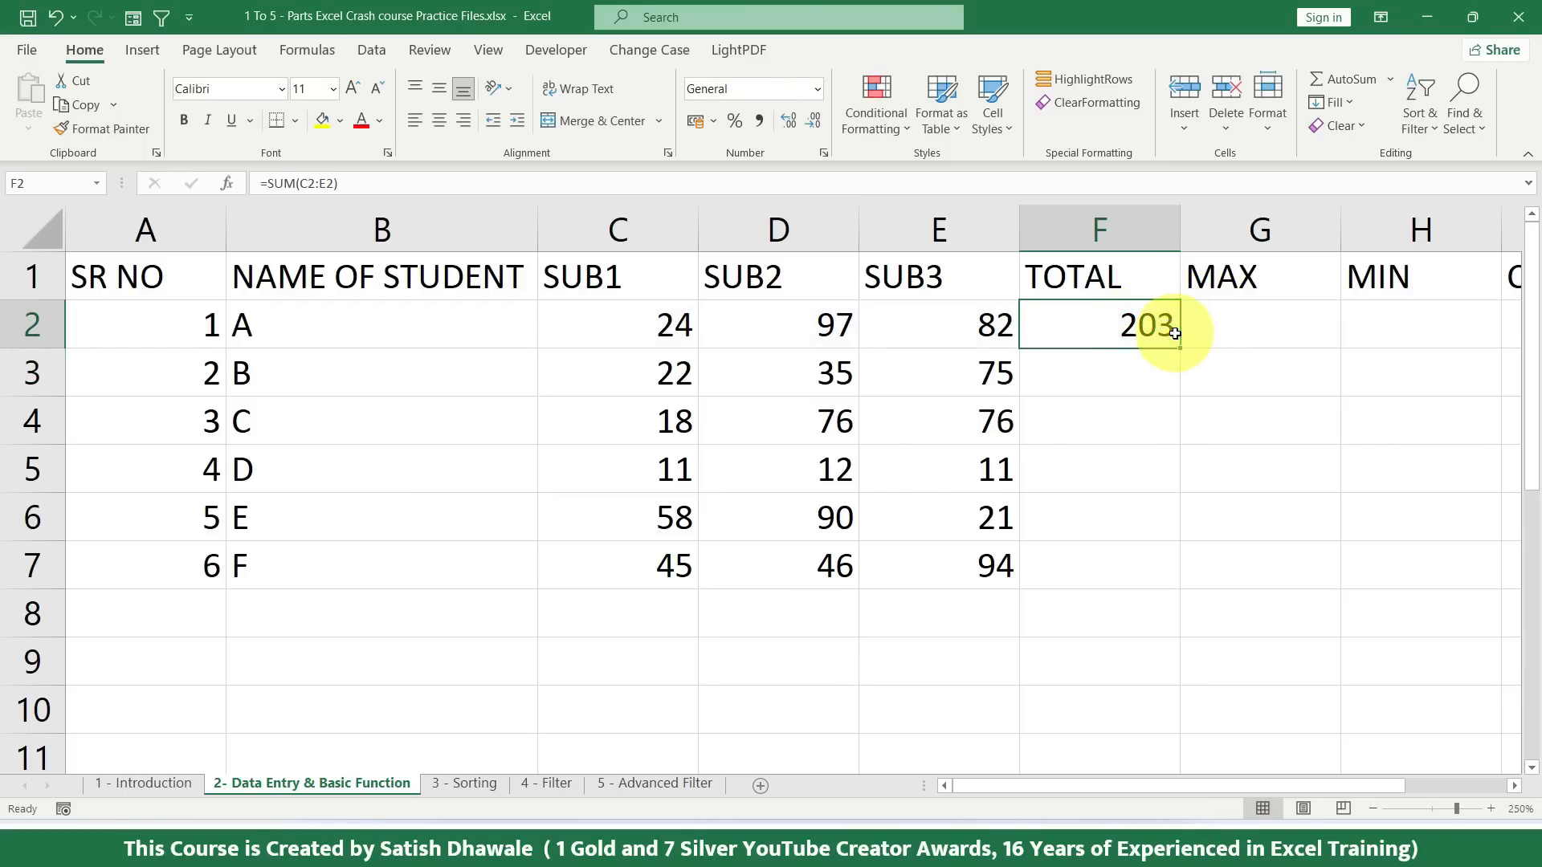
double_click(1170, 339)
key("Escape")
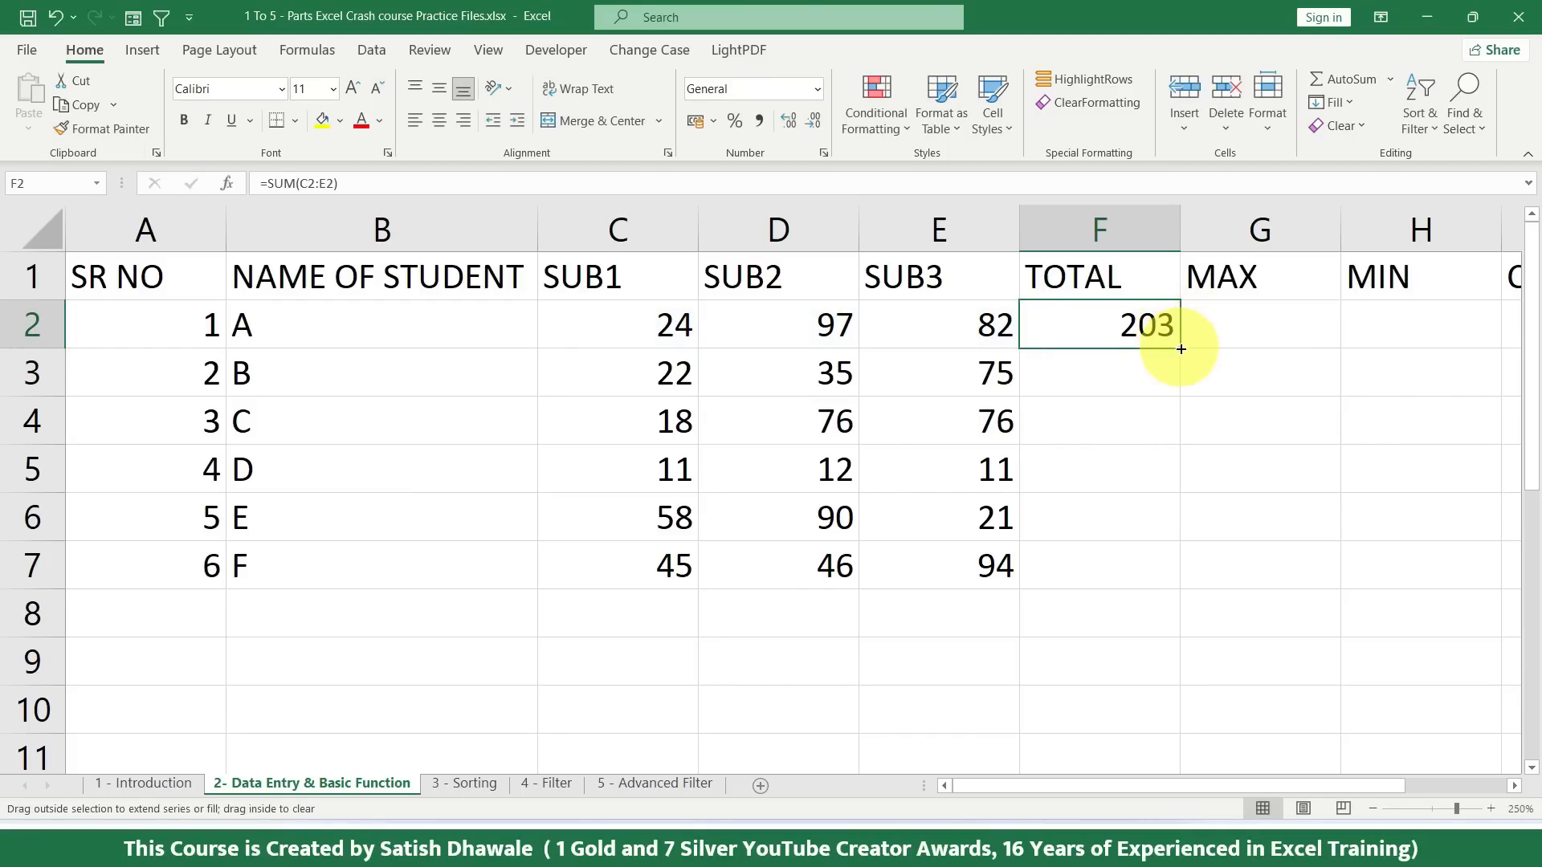
double_click(1173, 343)
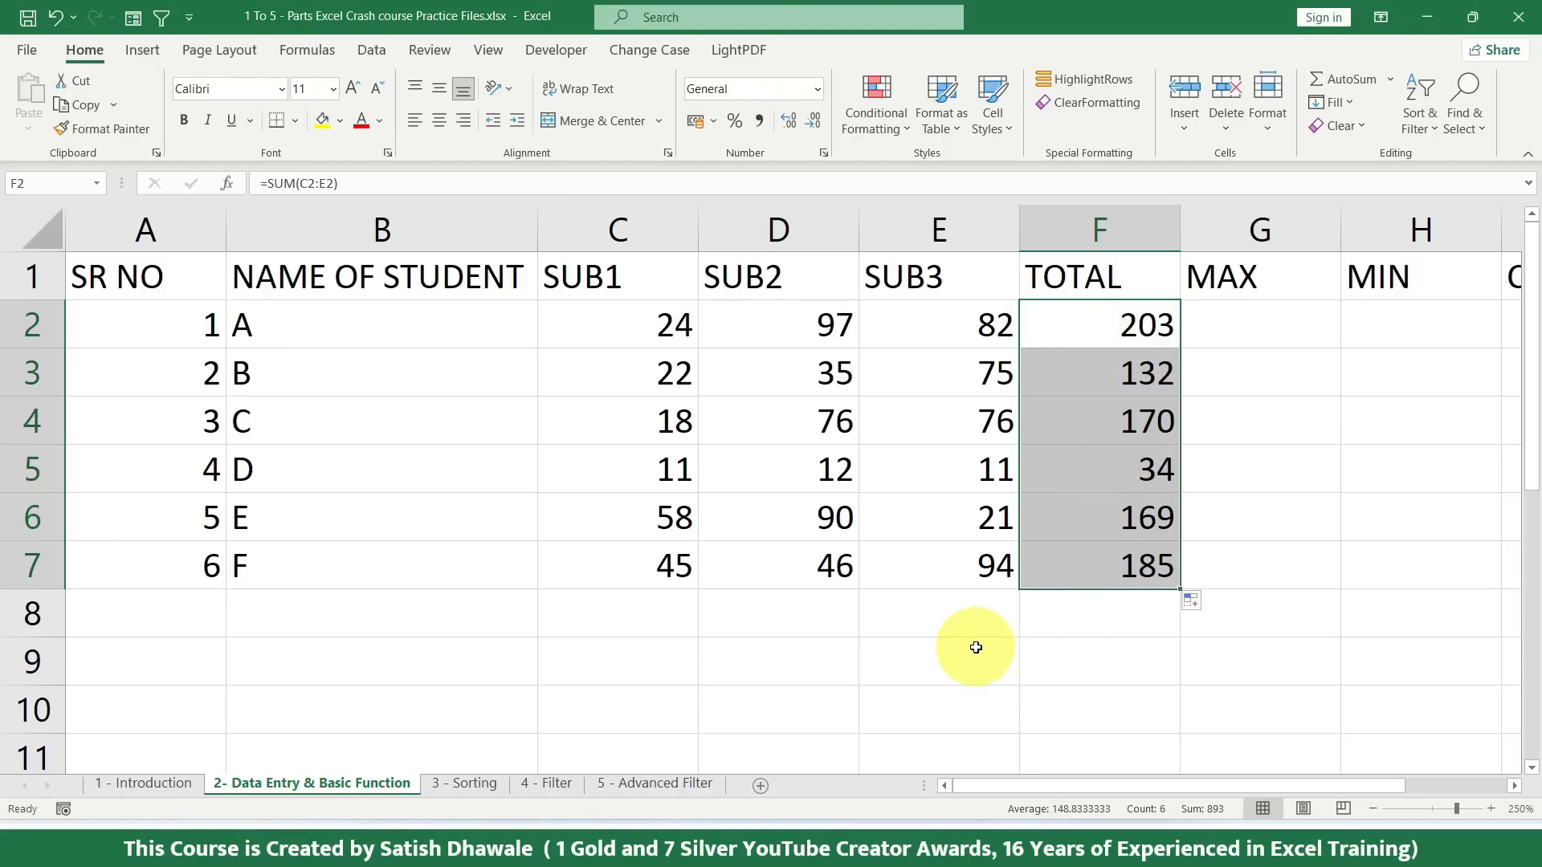
Step: Sum the SUB1 marks in cell C8 with a SUM formula over C2:C7
left_click(671, 619)
type("=SUM(")
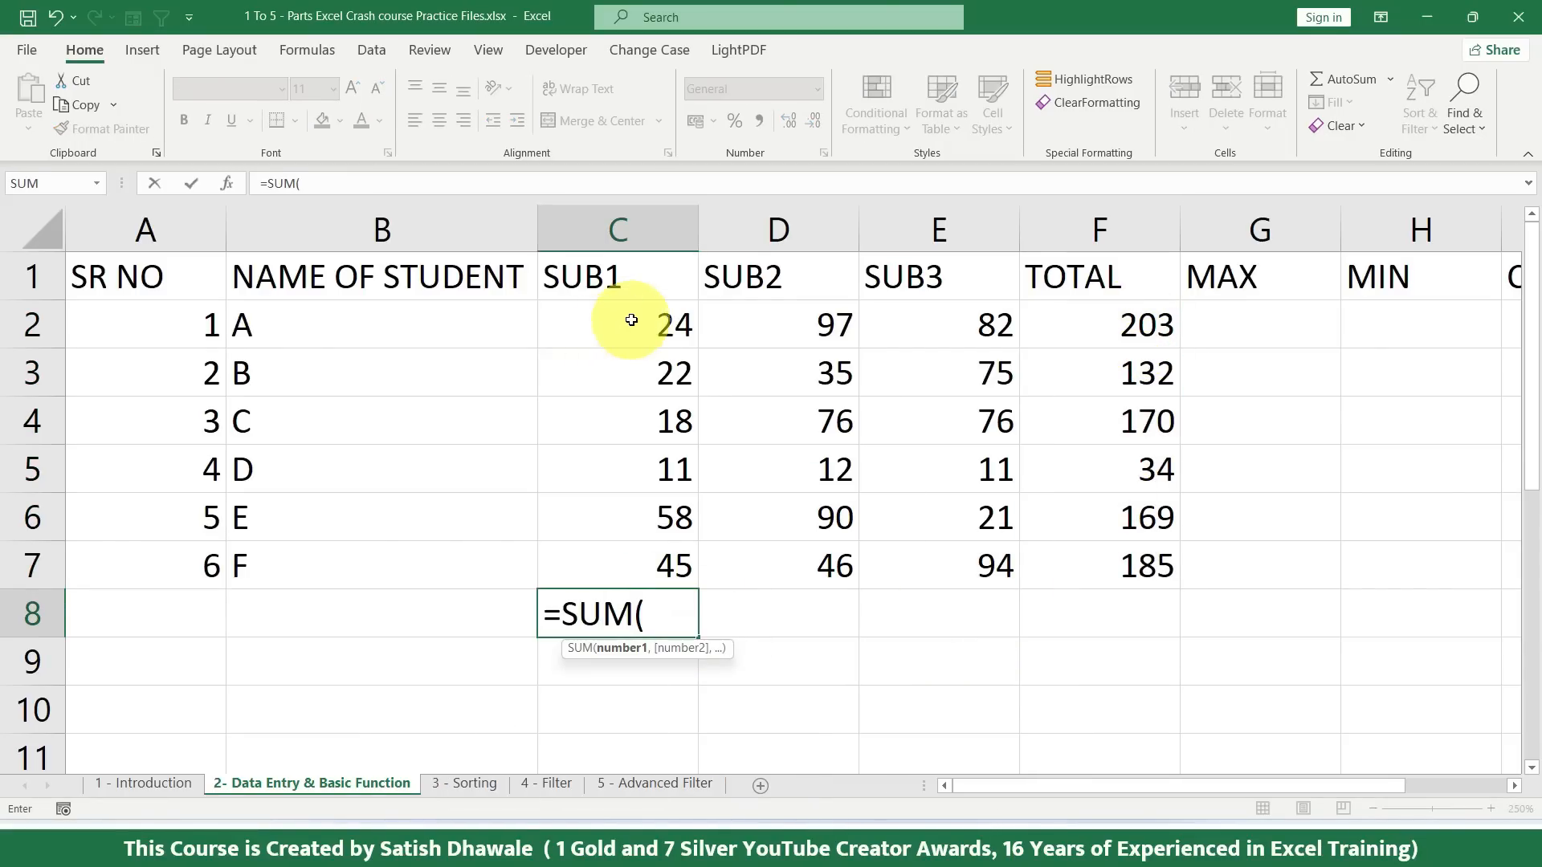
left_click_drag(631, 311, 632, 552)
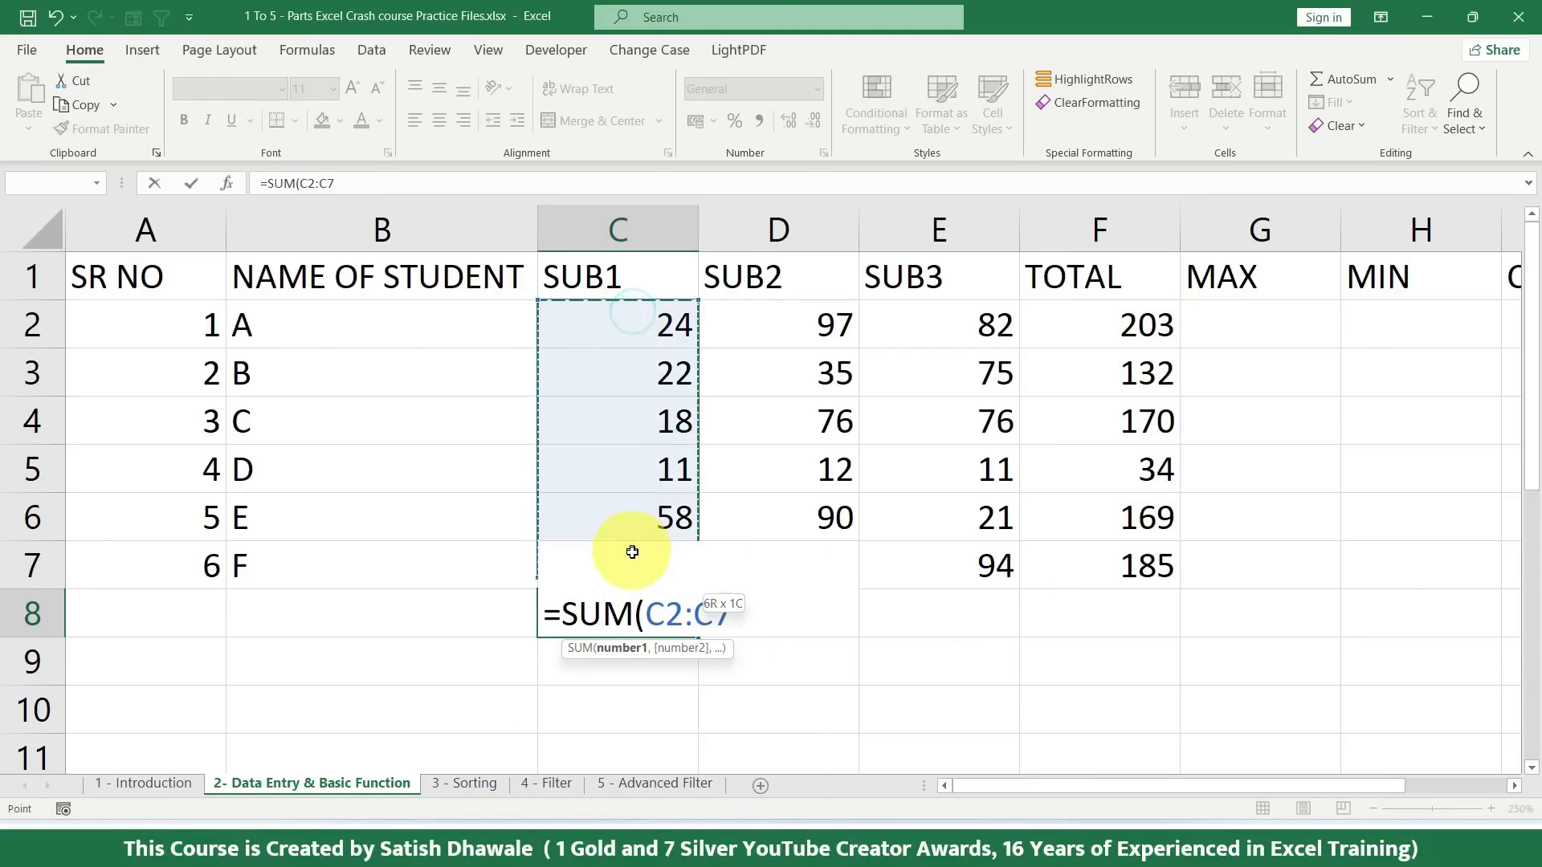
key("Return")
Step: Build a SUM formula in cell E8 over the SUB3 marks in E2:E7
left_click(948, 620)
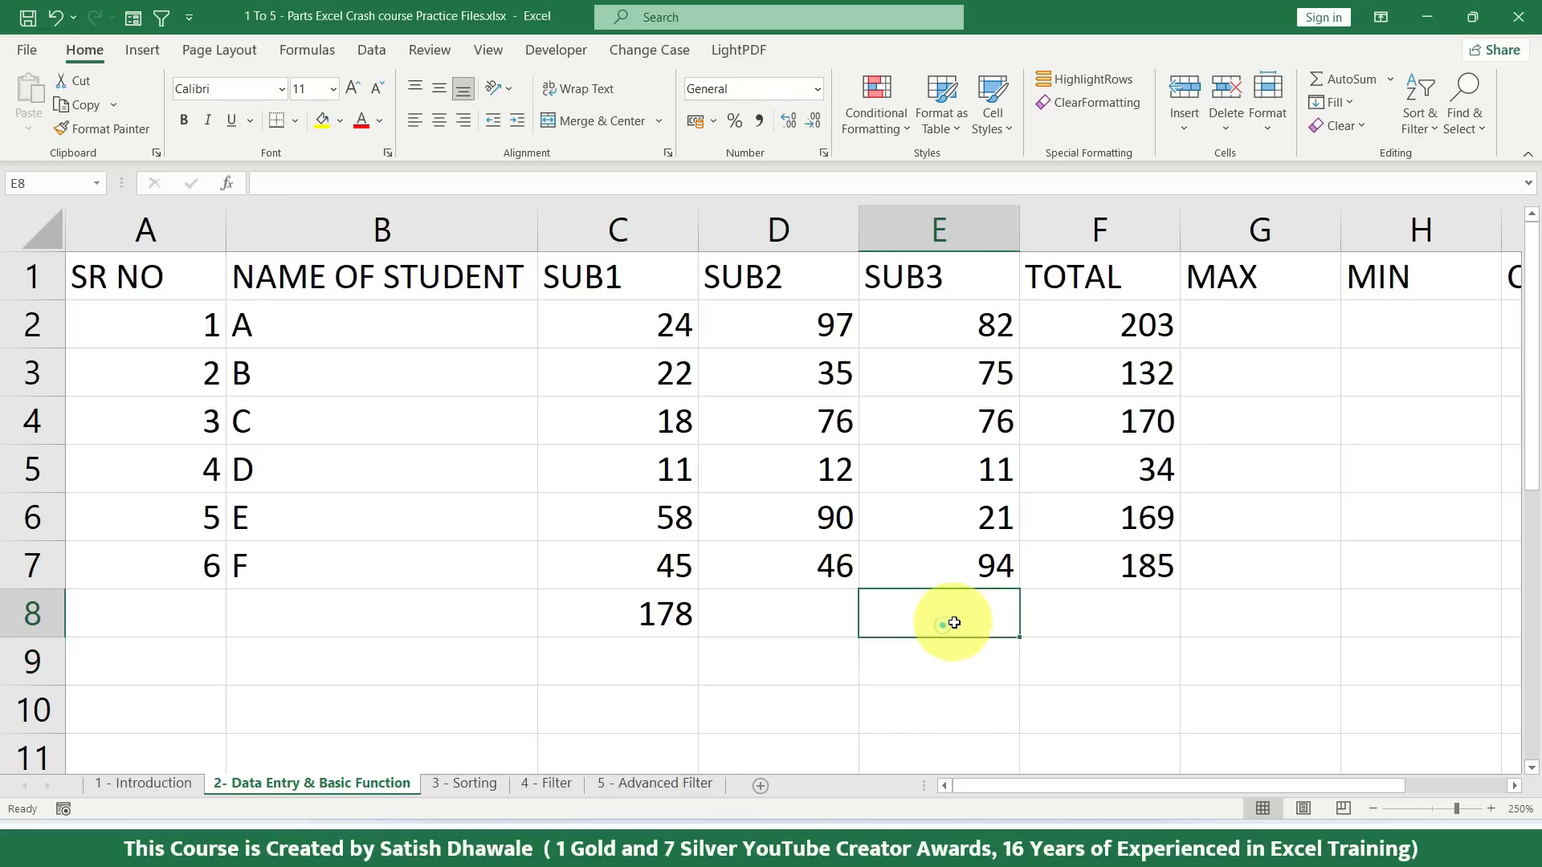
type("=SU")
type("M(")
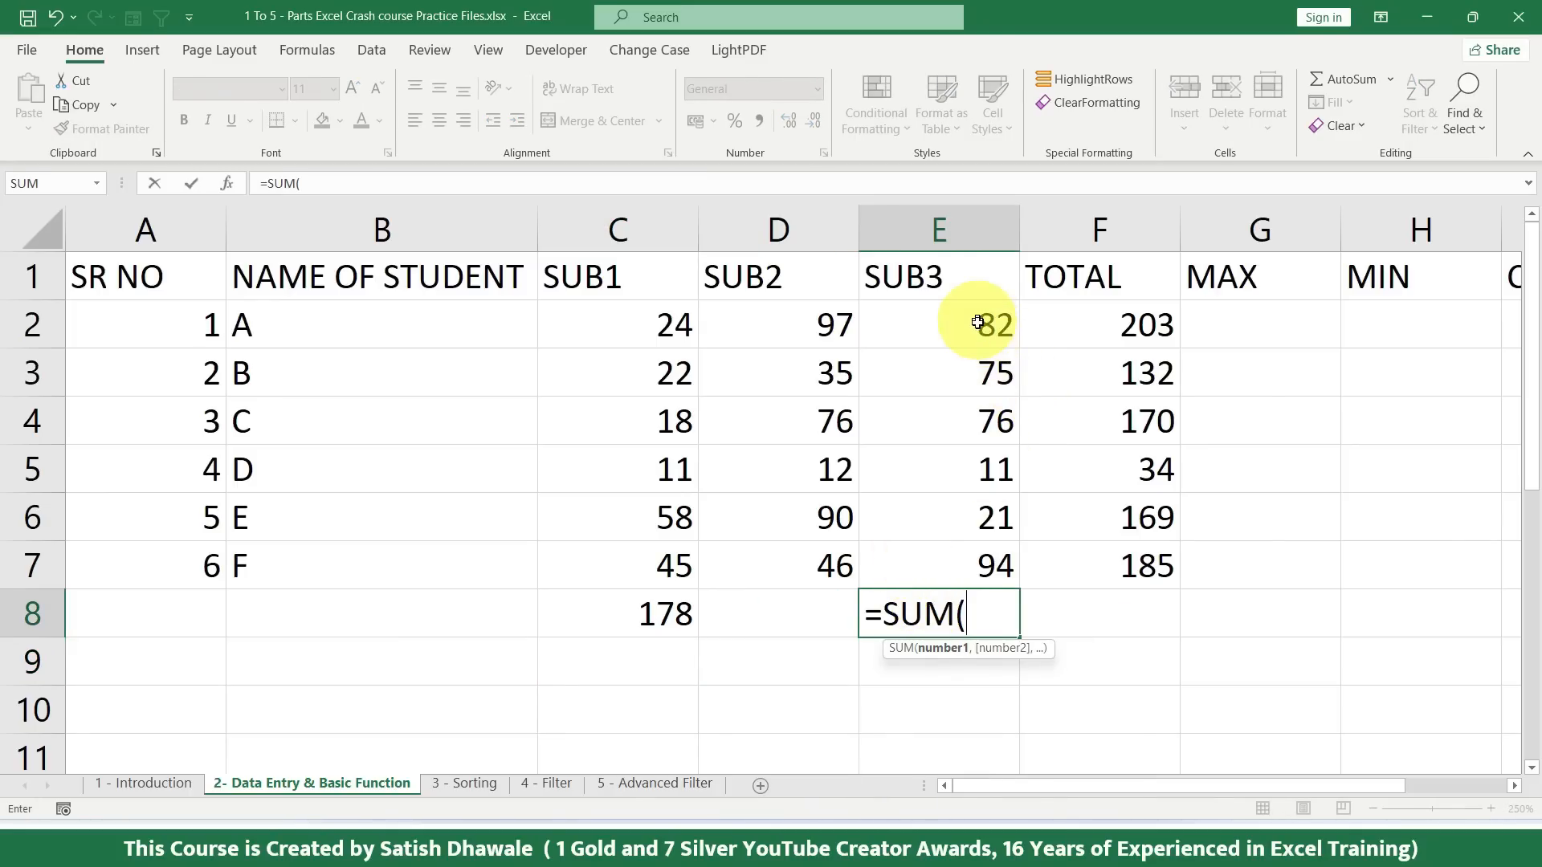
left_click_drag(991, 321, 960, 556)
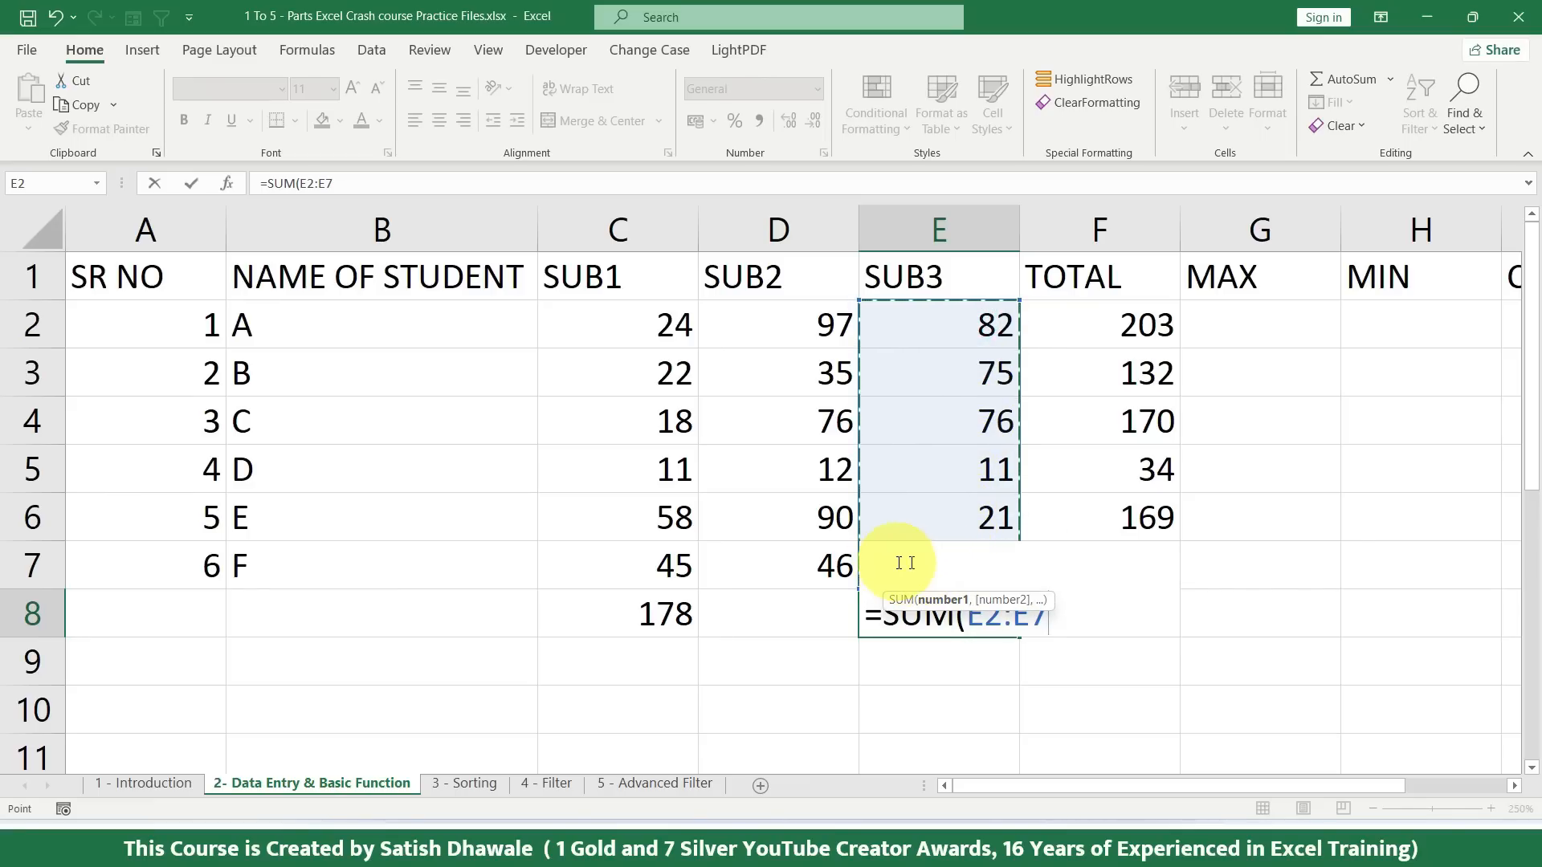
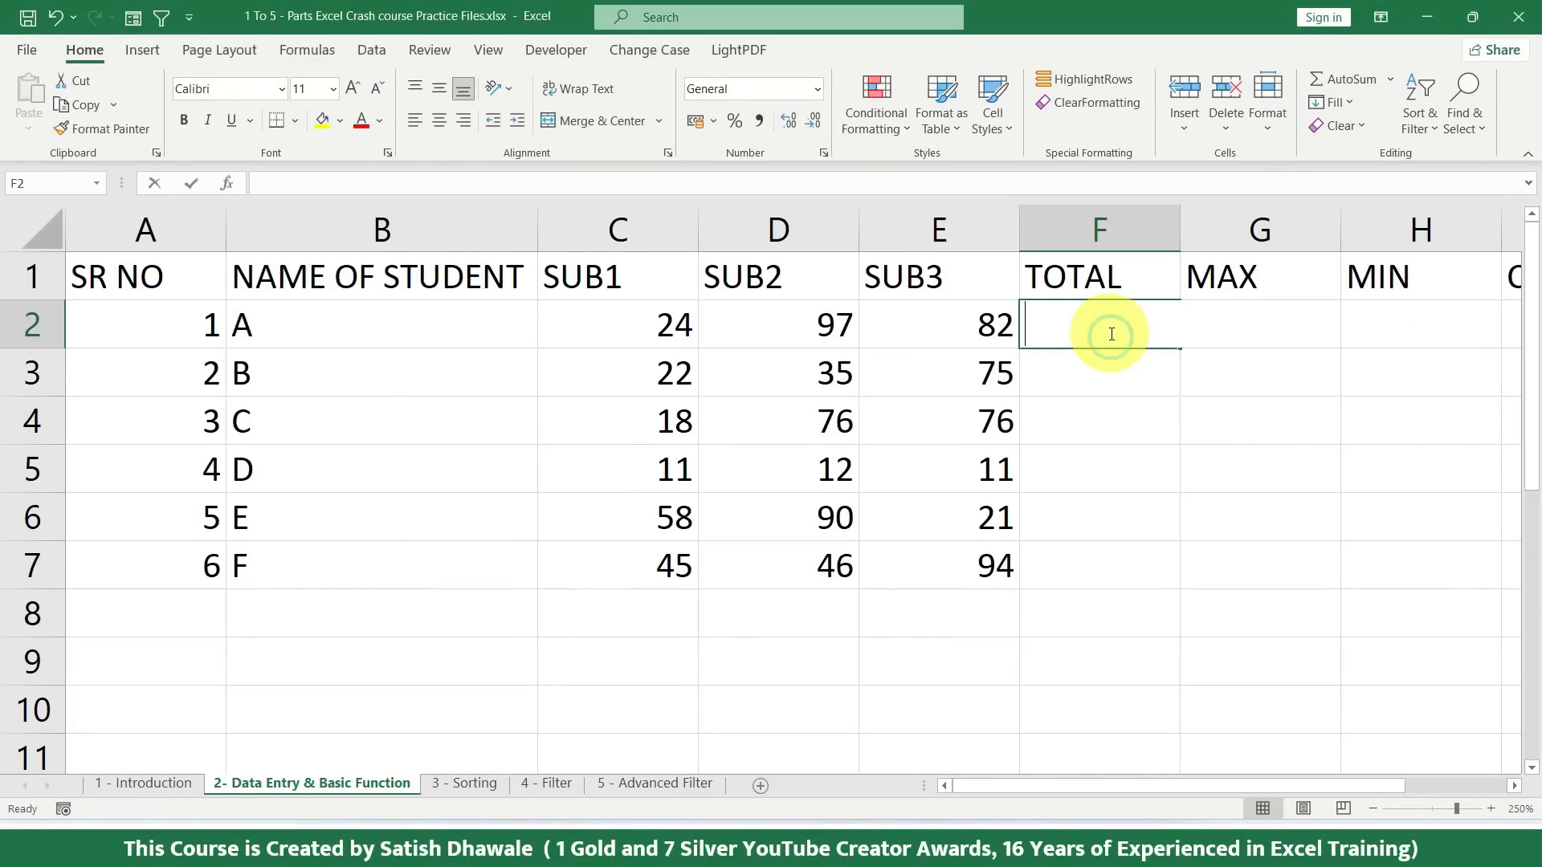
Step: Total C2:E2 in cell F2 with AutoSum and fill the formula down to F7
key("alt+=")
key("Return")
left_click(1105, 329)
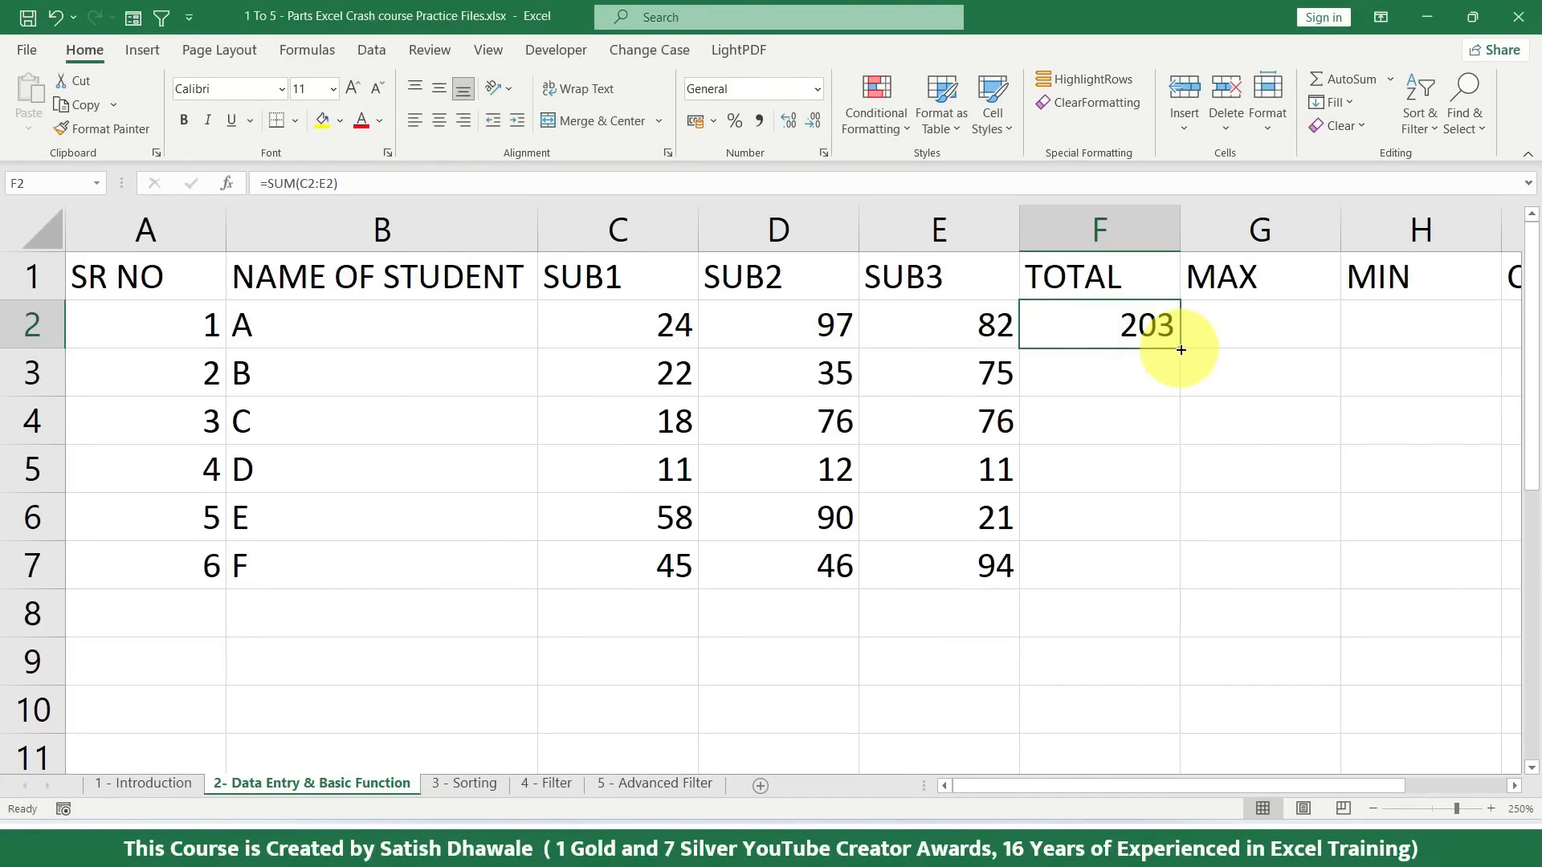
double_click(1180, 349)
scroll(1111, 369, "down", 3)
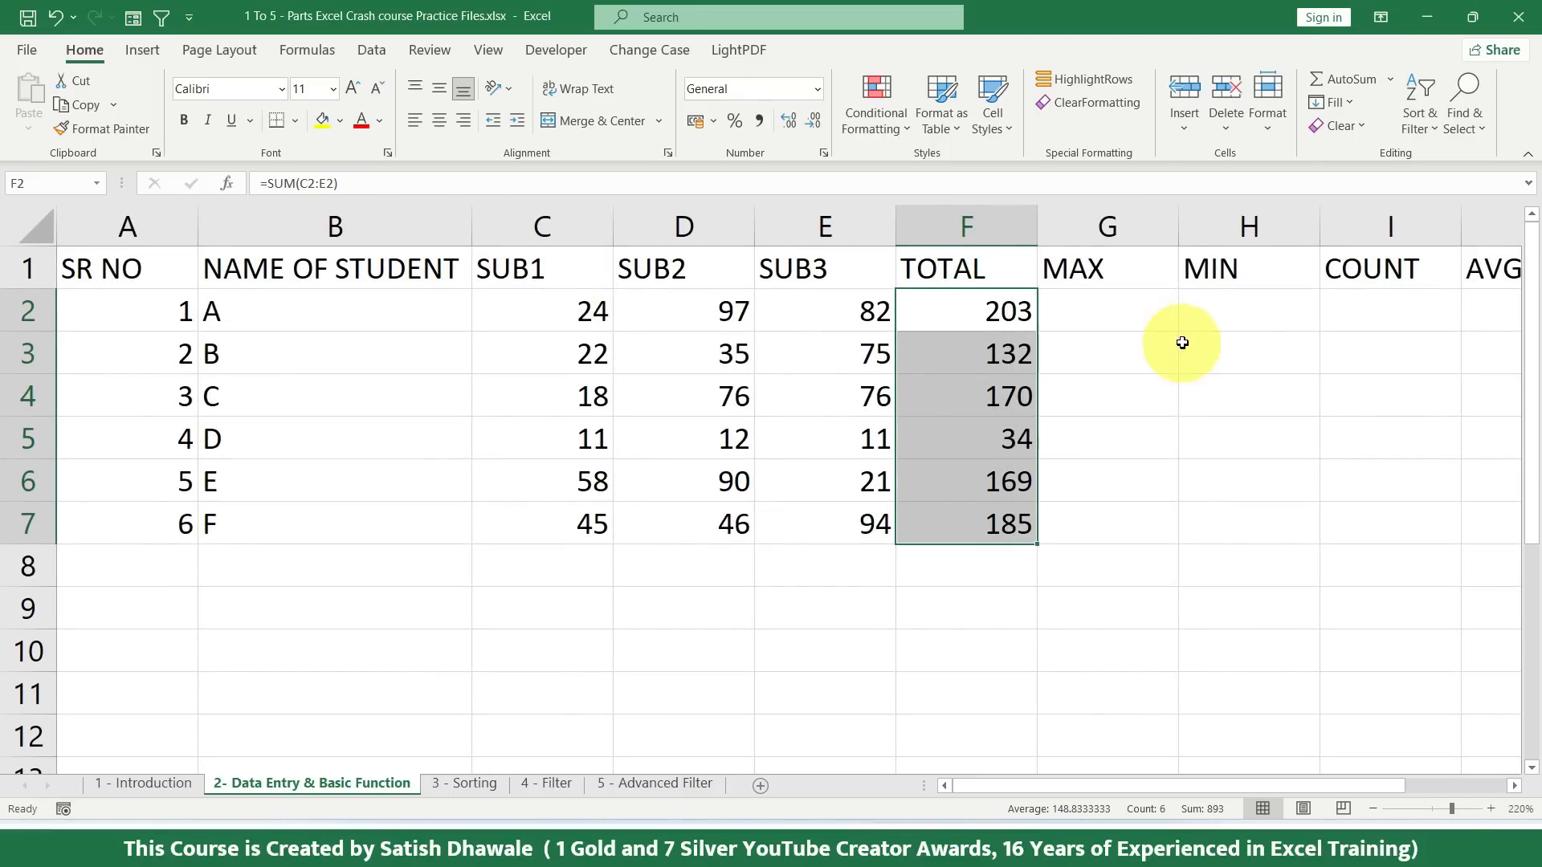
Step: Enter a MAX formula over C2:E2 in cell G2 for student A and compare it with the subject marks
left_click(1135, 311)
type("=")
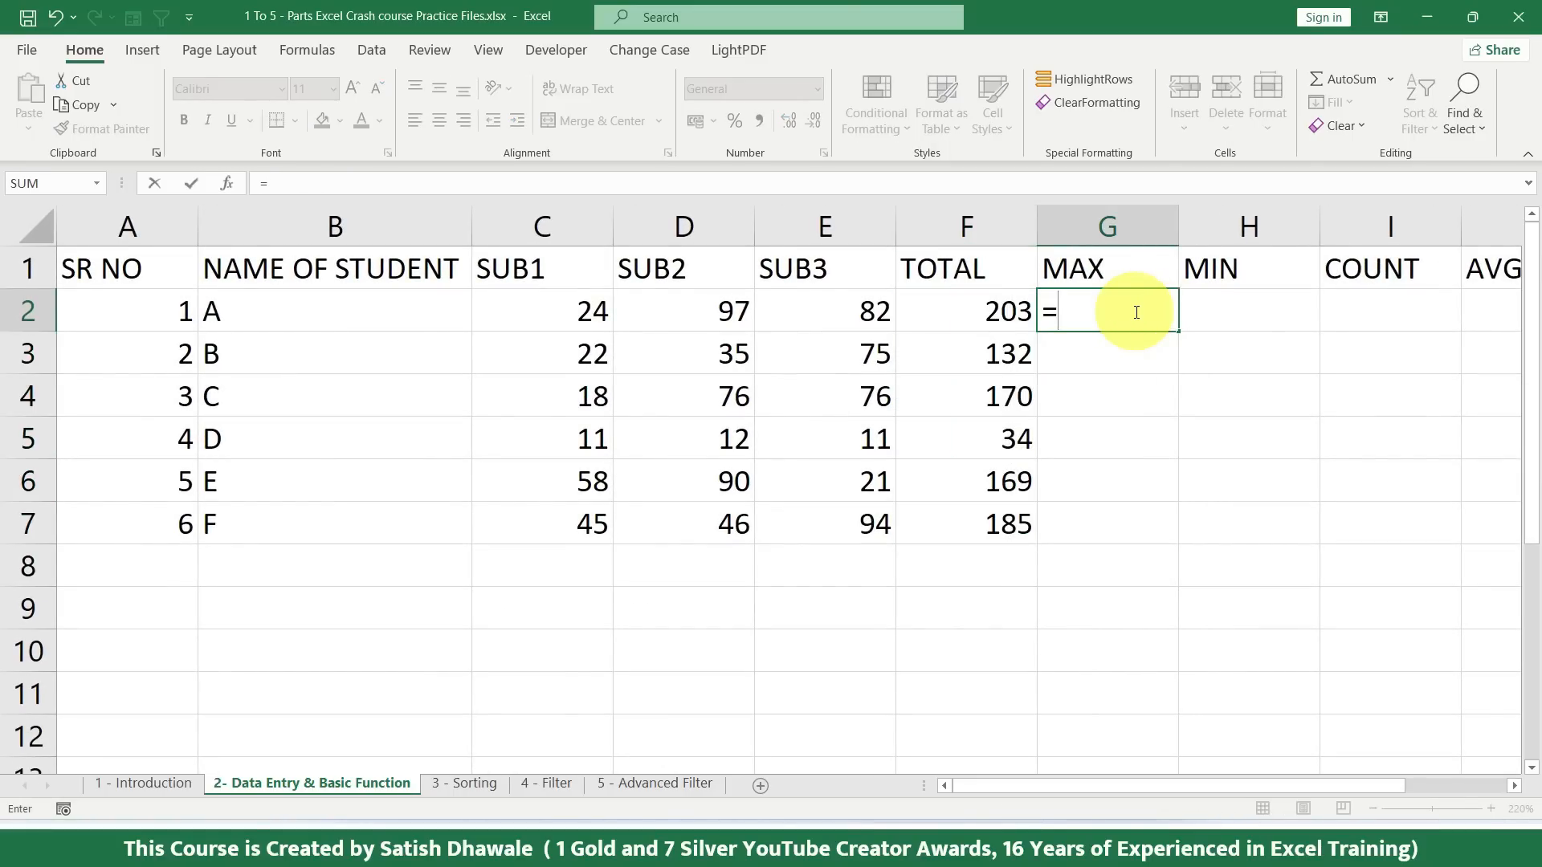
type("MAX(")
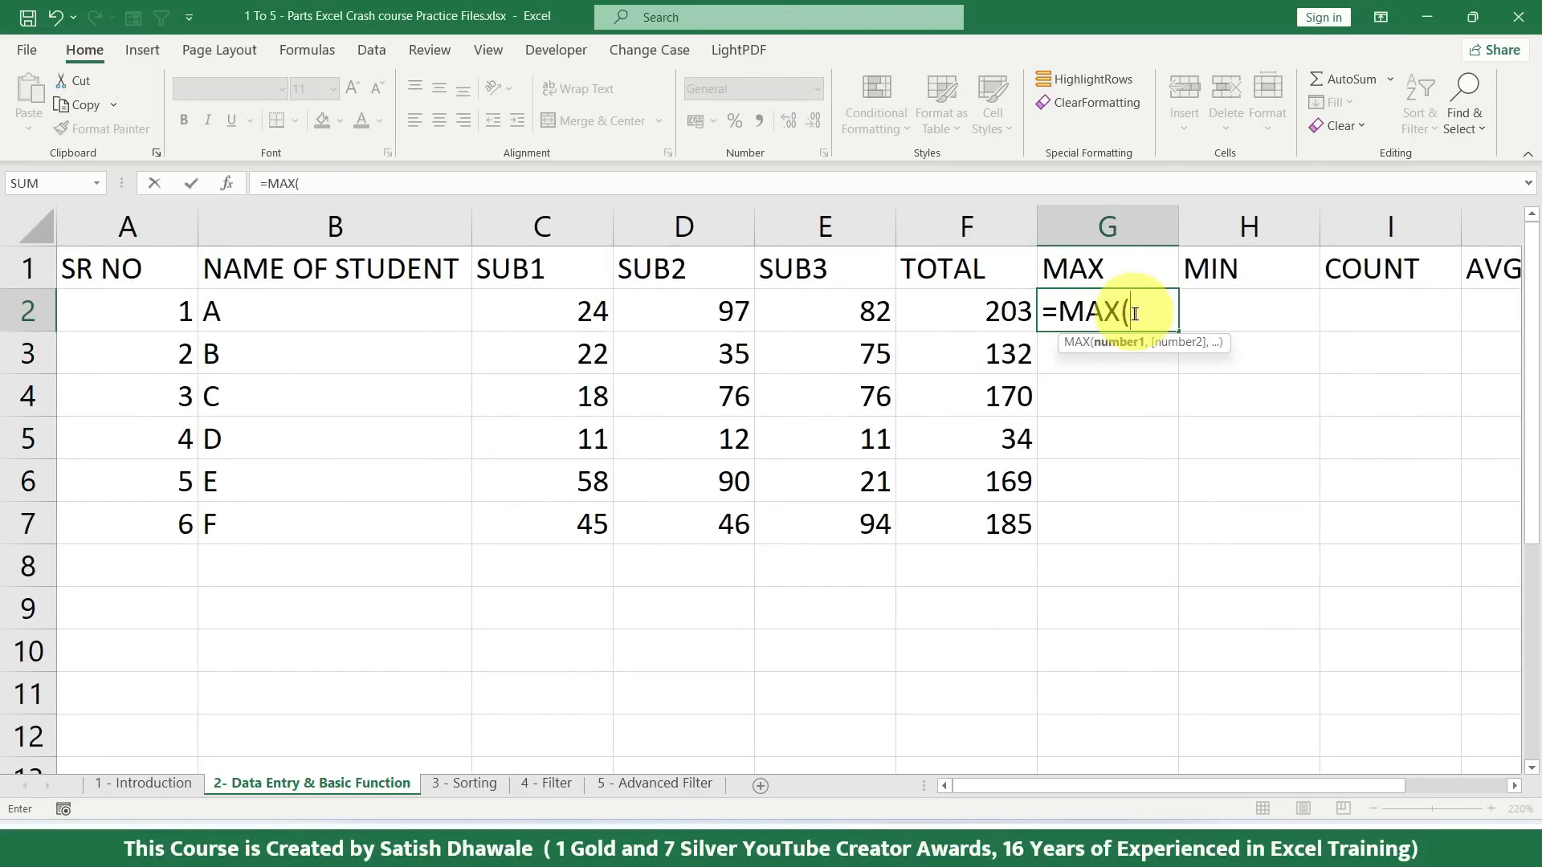
left_click_drag(565, 310, 833, 307)
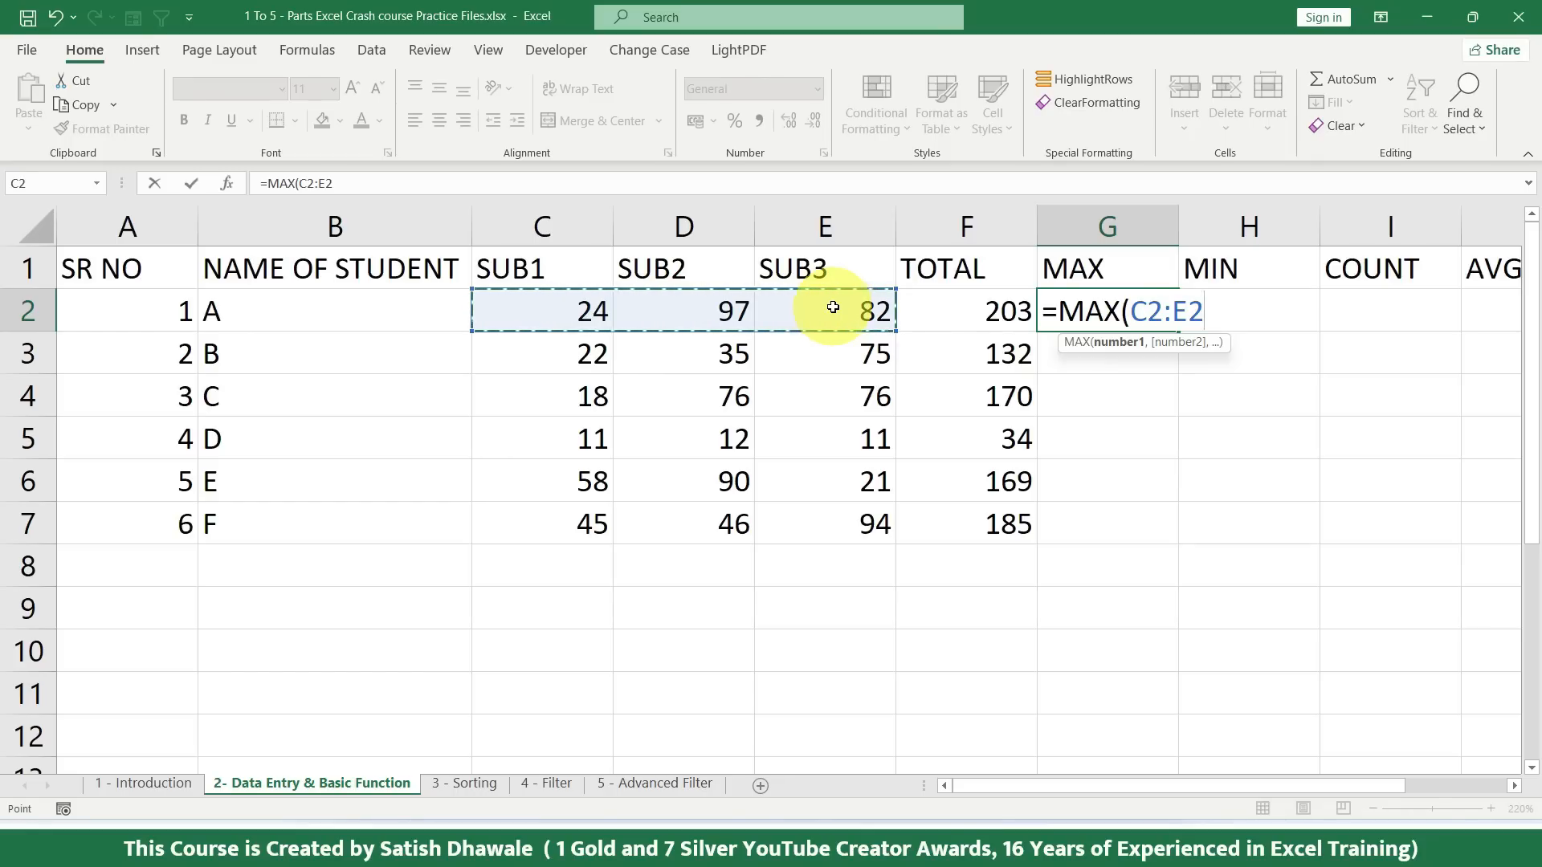
key("Return")
left_click_drag(575, 310, 812, 310)
Step: Fill the MAX formula from G2 down to G7, then clear all of those cells
left_click(1149, 311)
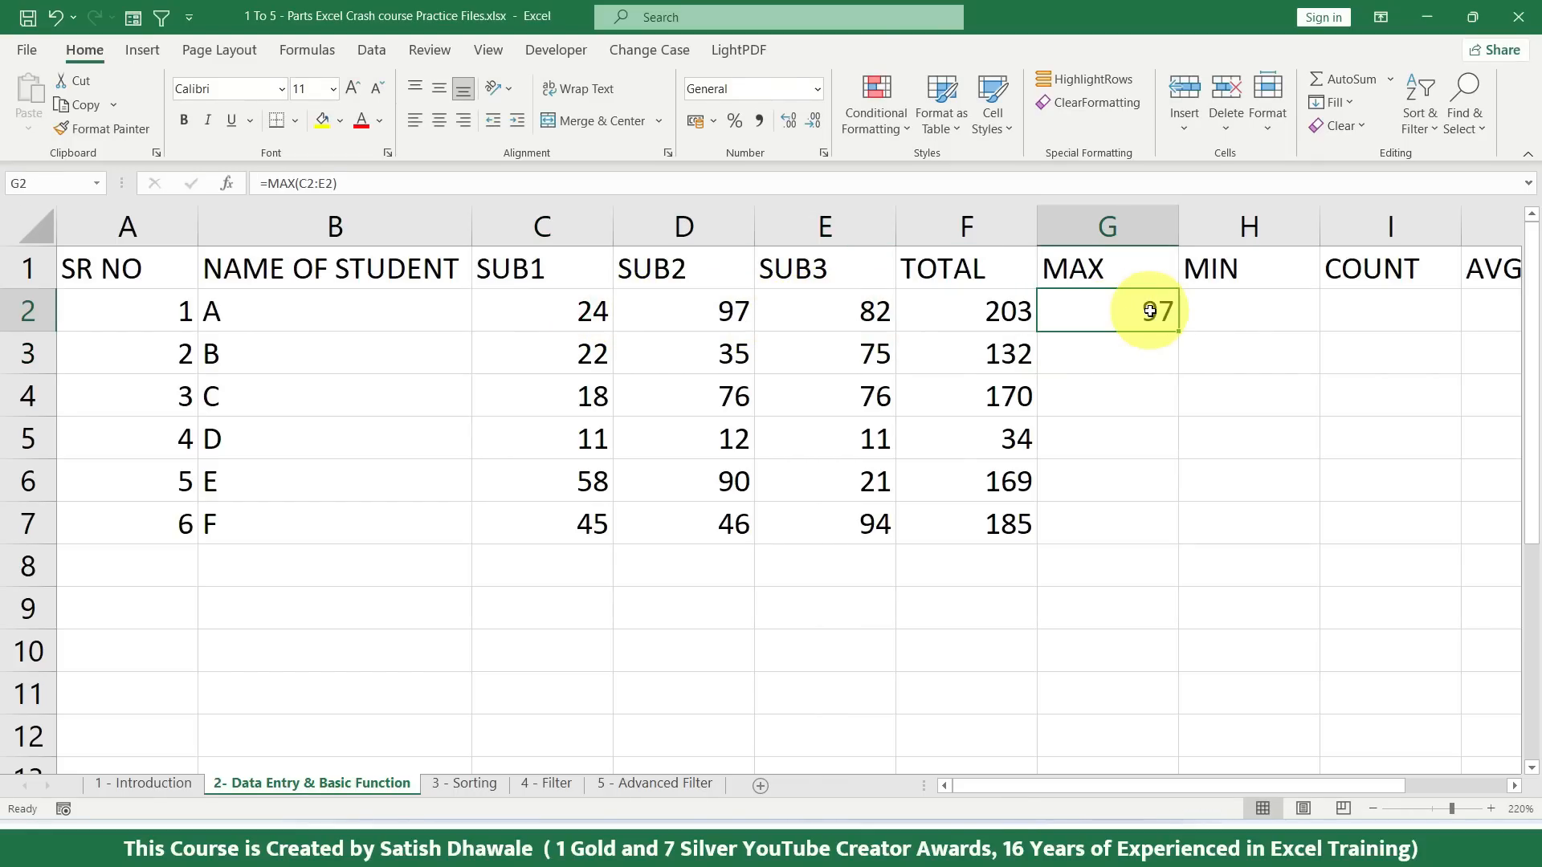
double_click(1178, 330)
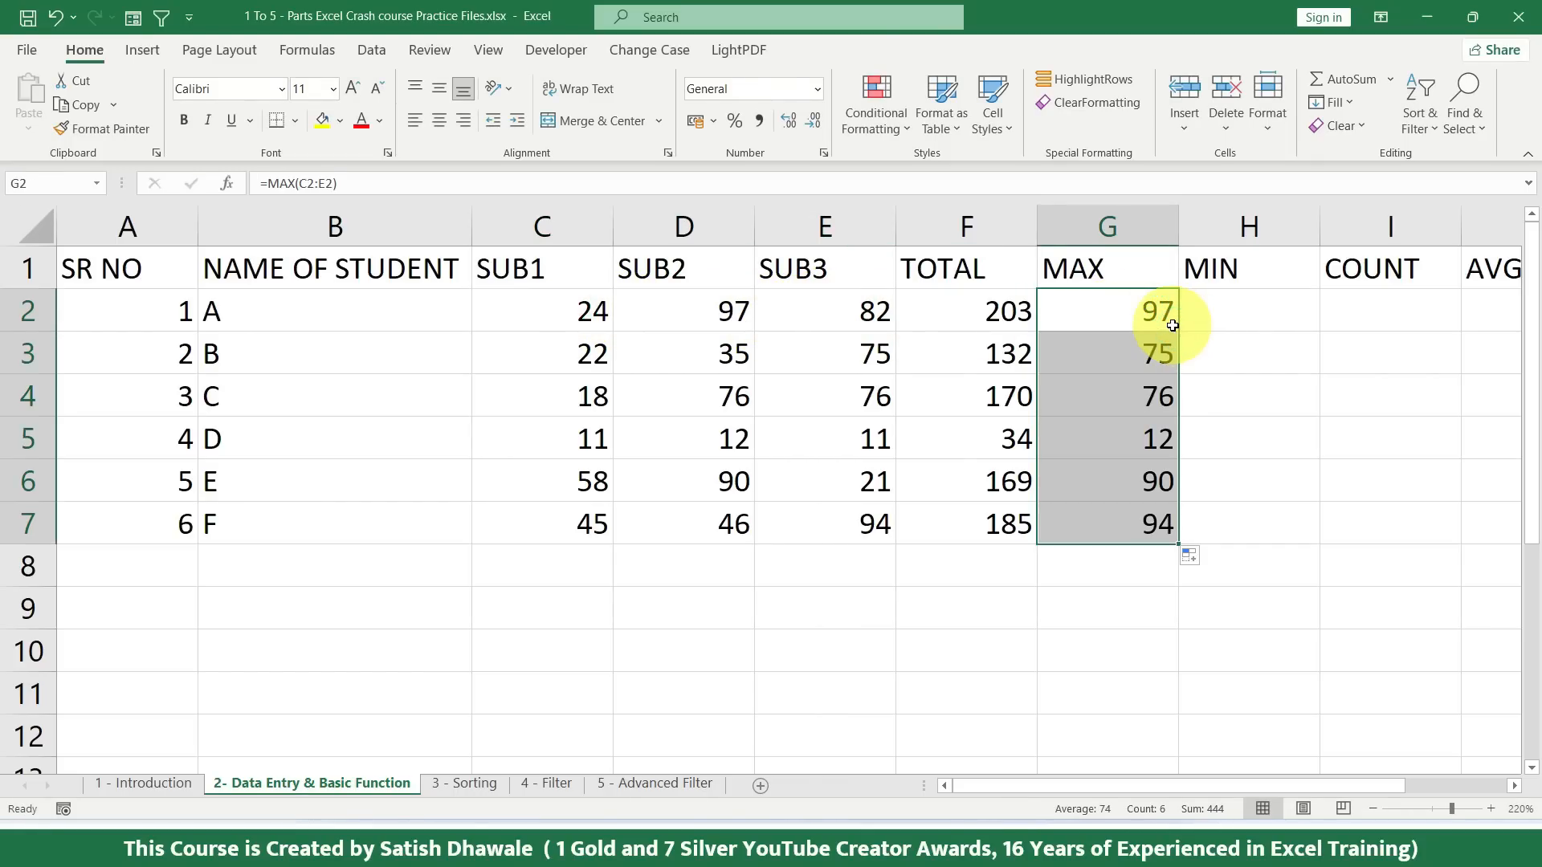
key("Delete")
Step: Insert AutoSum's Max function in cell G2 and set its range to C2:E2, excluding the TOTAL column
left_click(1144, 308)
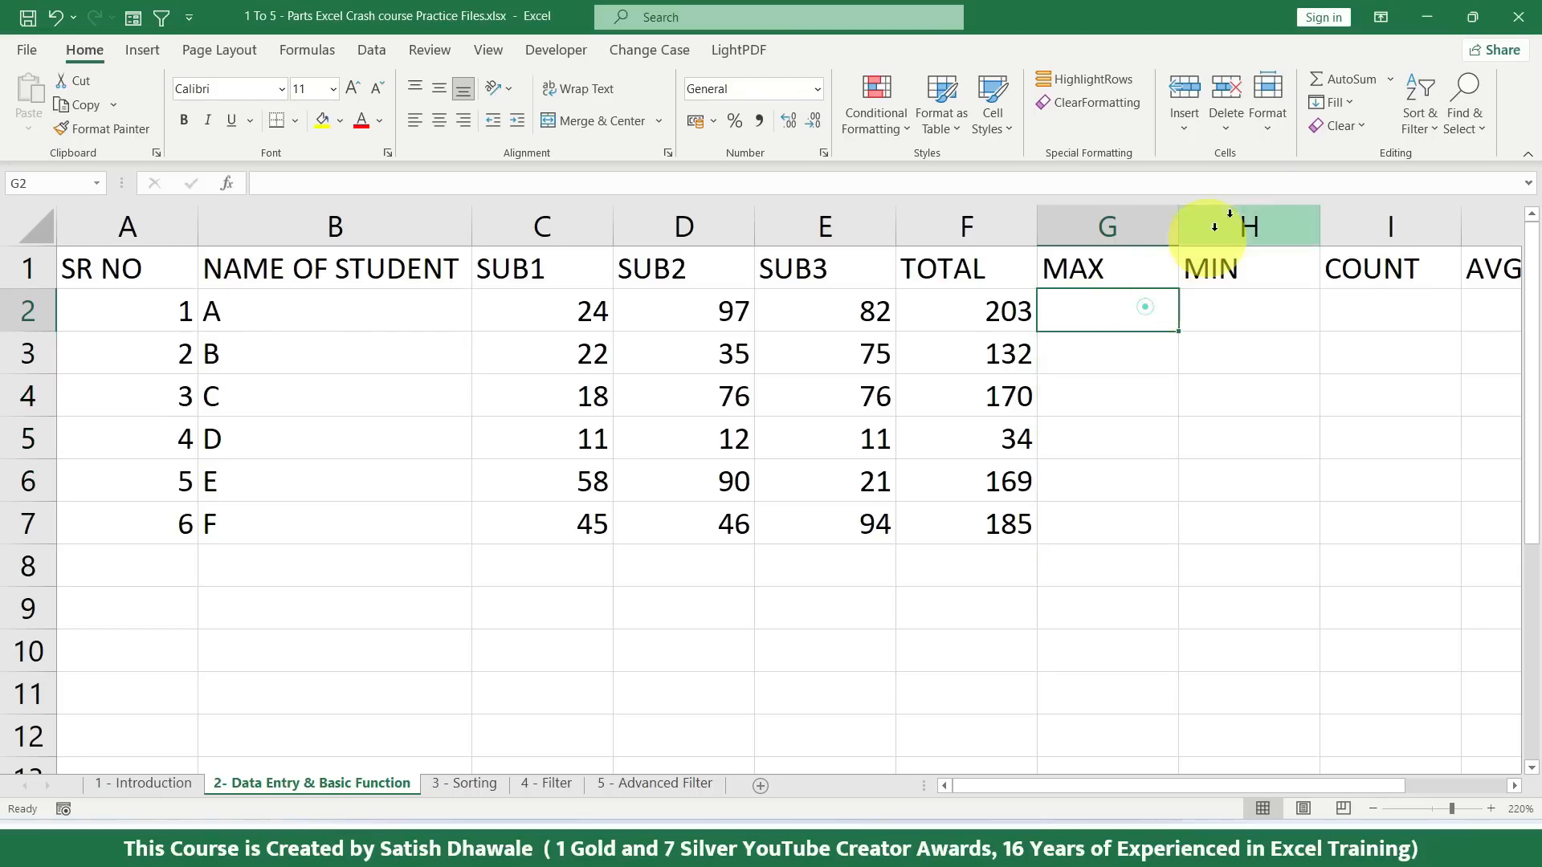
left_click(1390, 79)
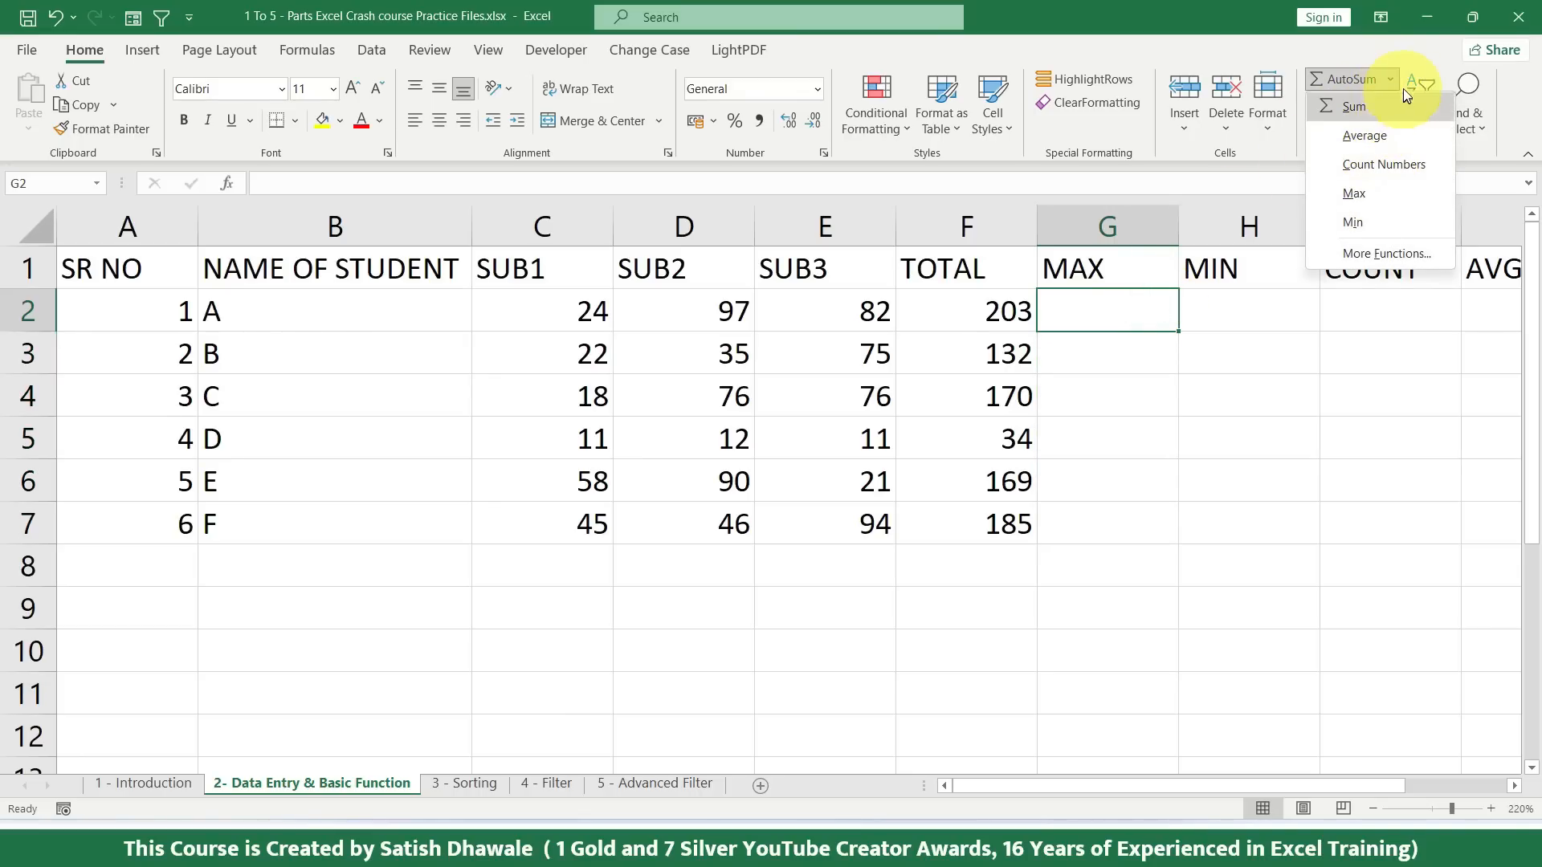
left_click(1392, 79)
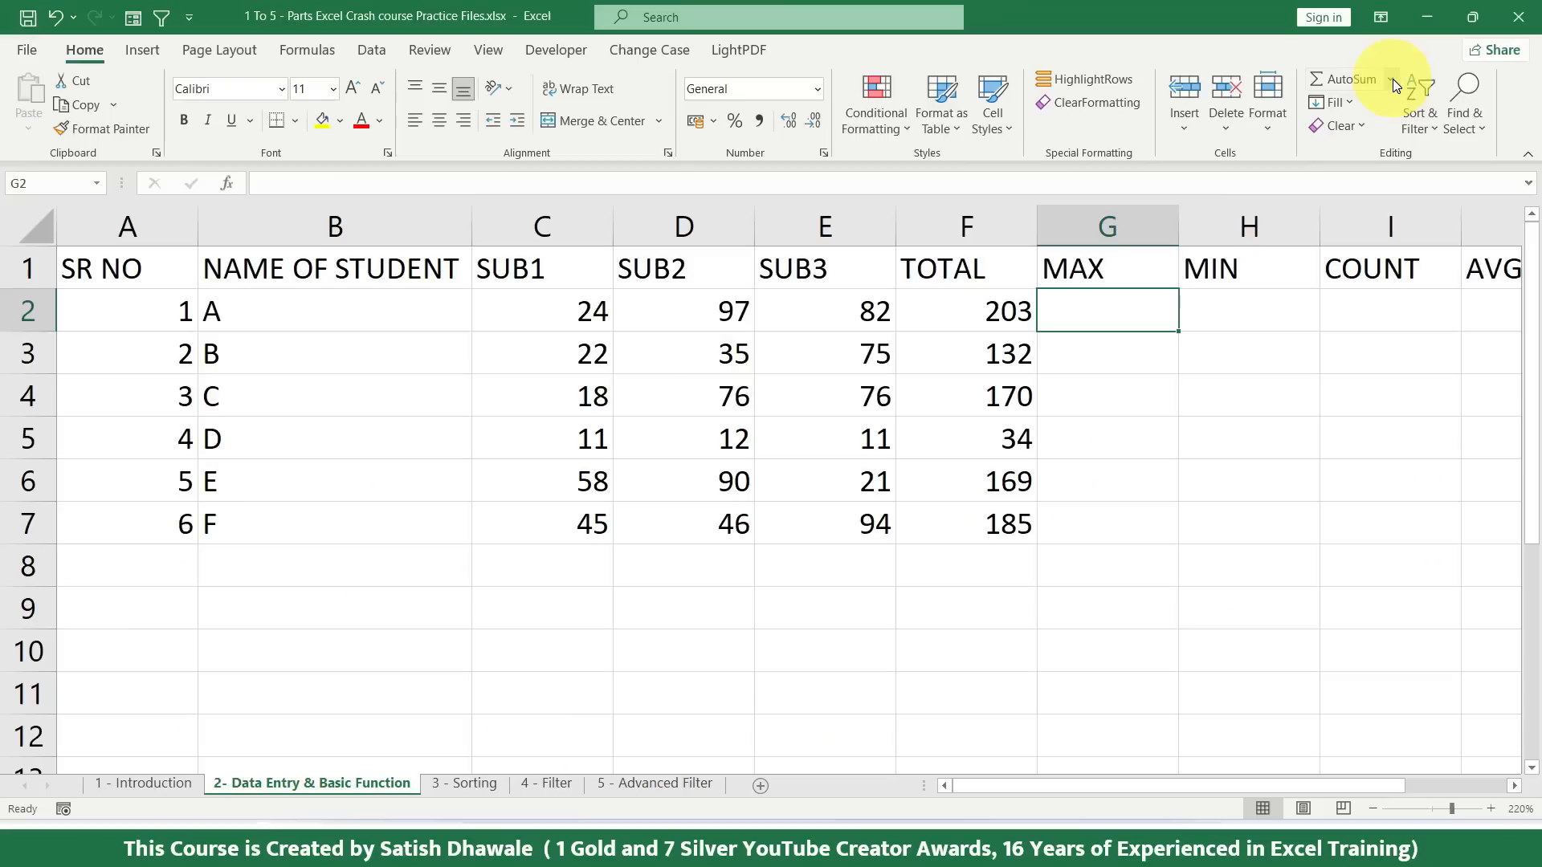
left_click(1392, 78)
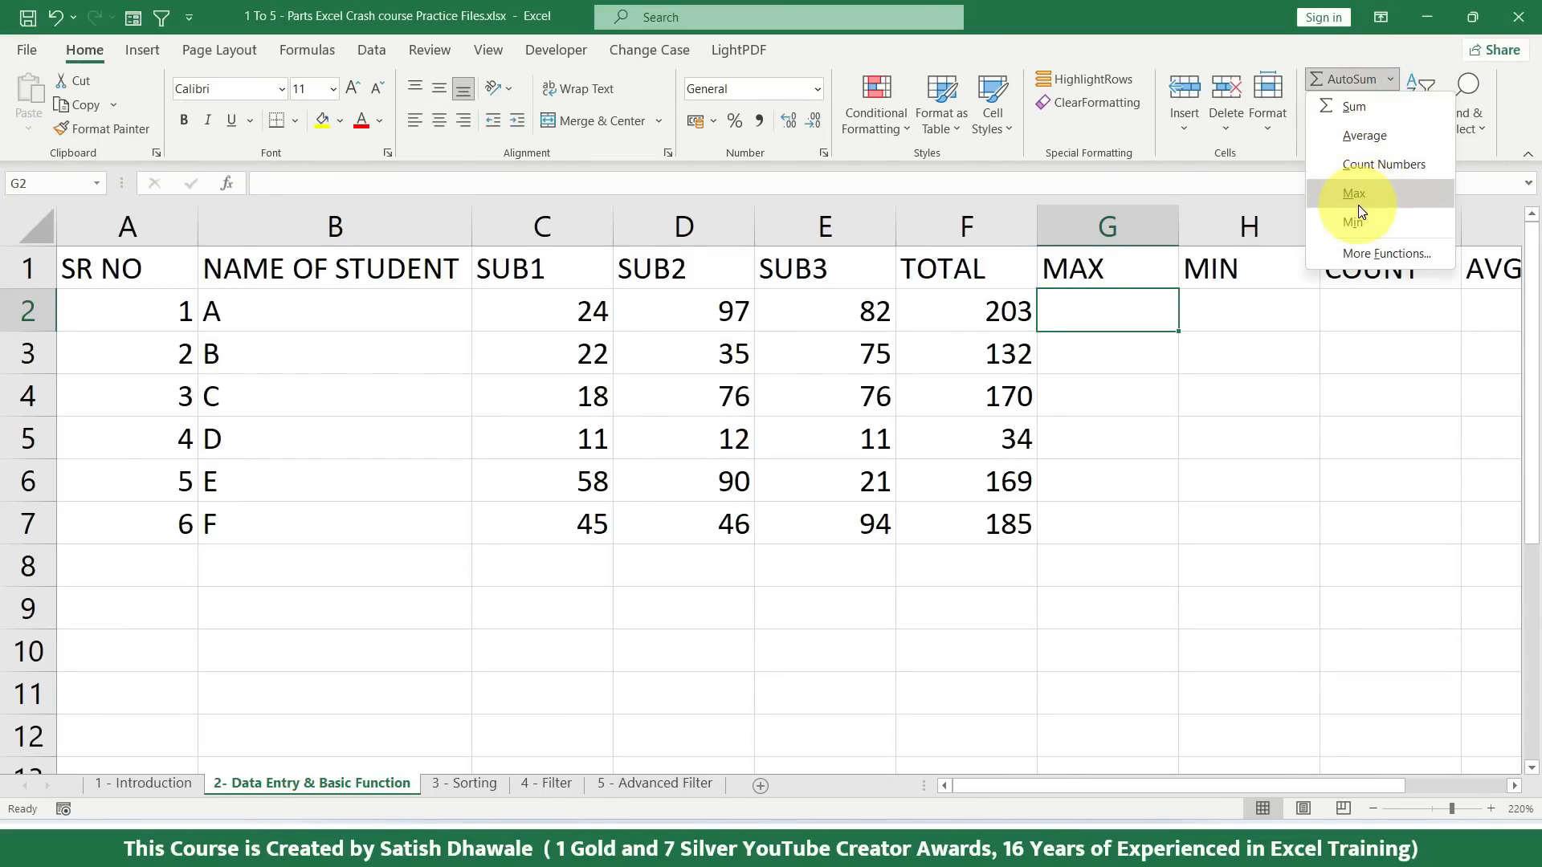
left_click(1358, 202)
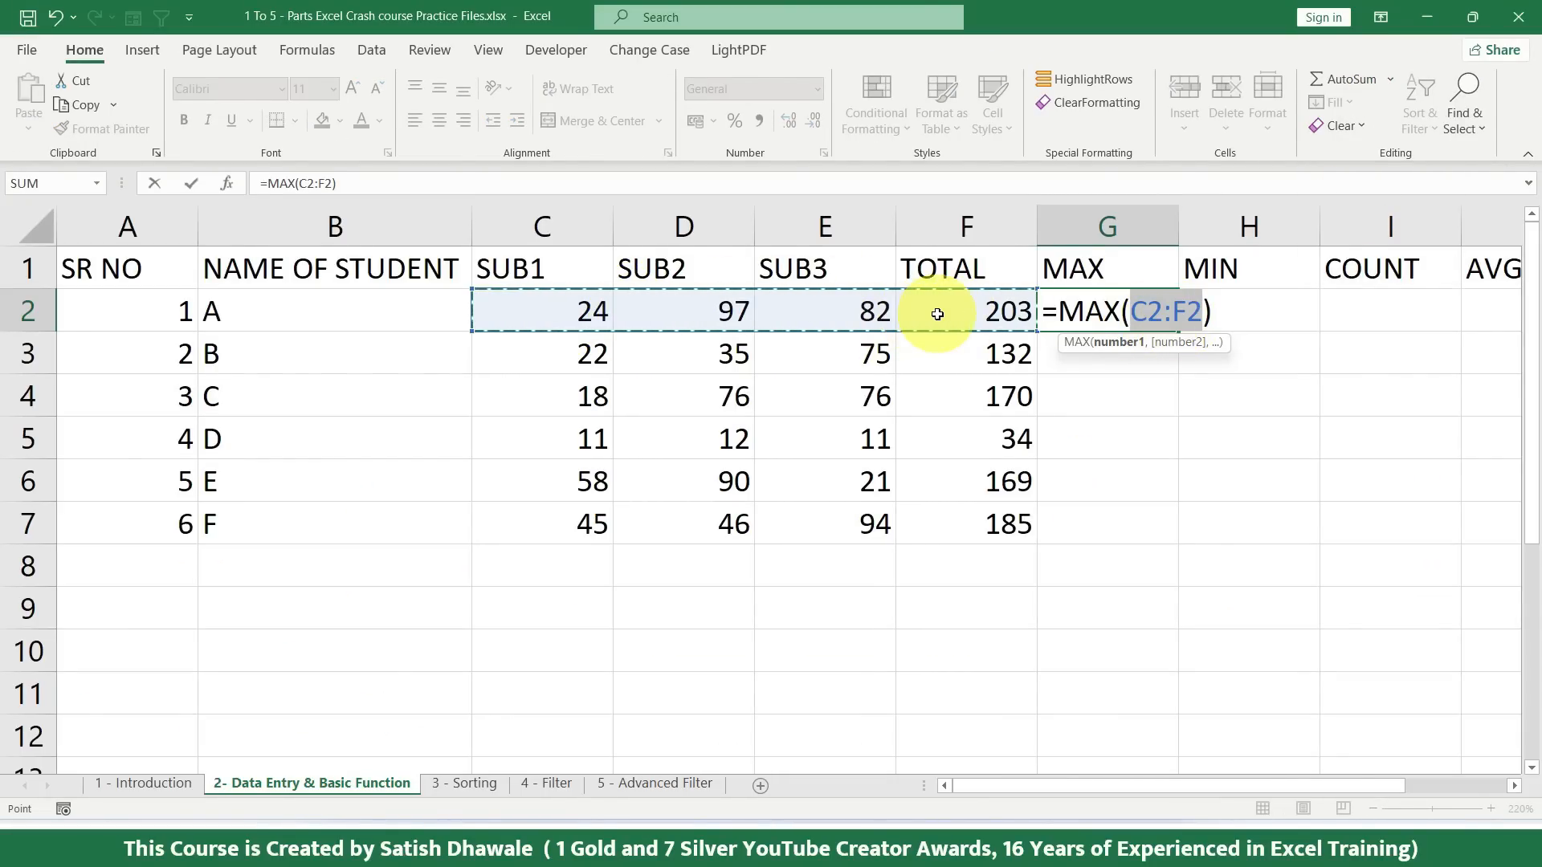
left_click_drag(546, 305, 828, 303)
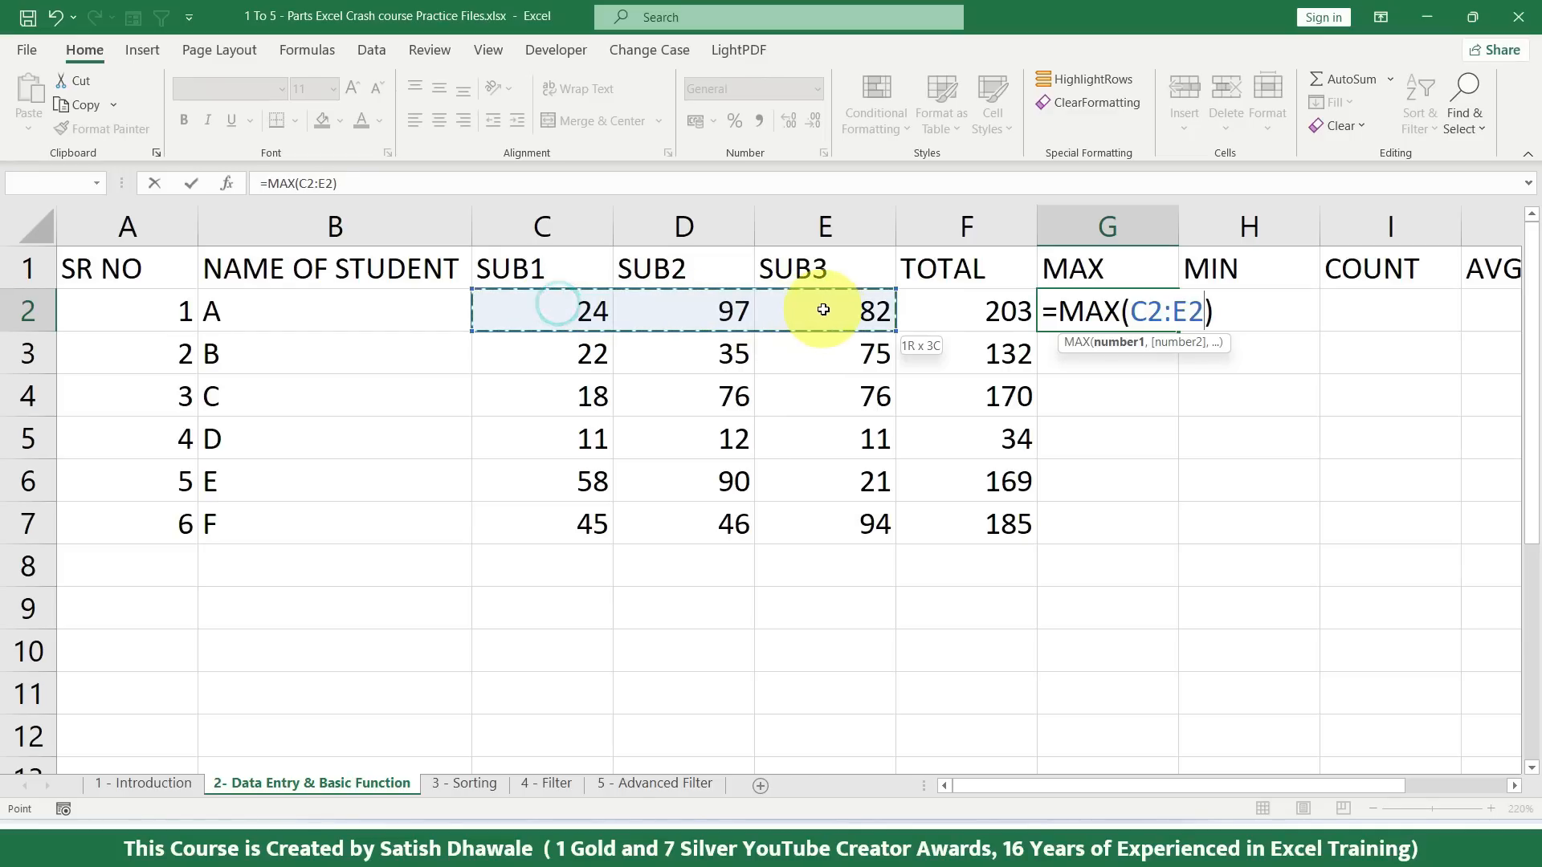
key("Return")
left_click(1077, 310)
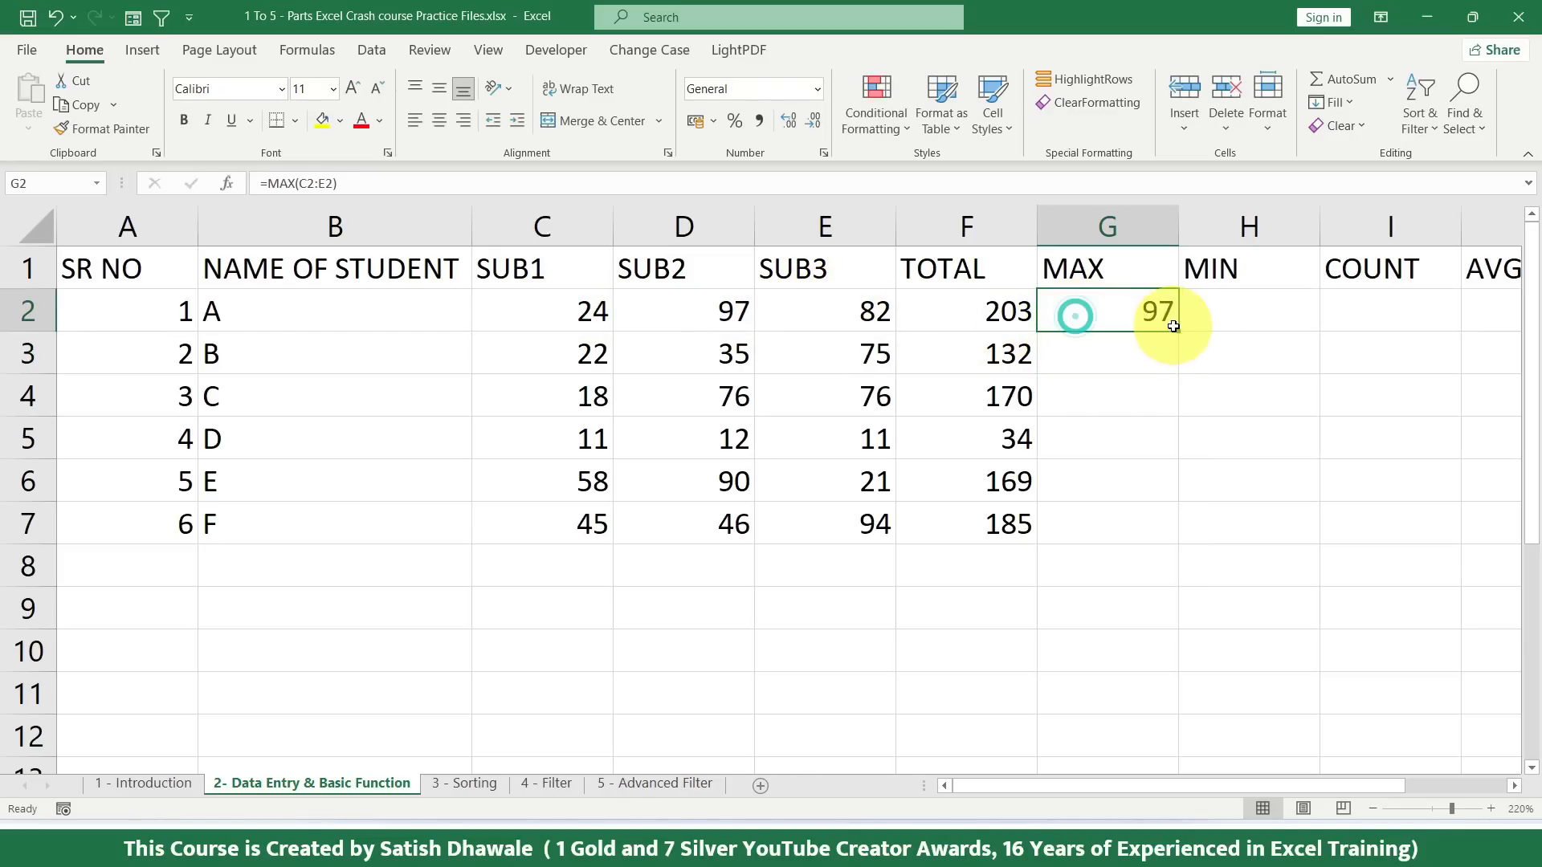
Step: Fill the MAX formula from G2 down to G7 and enter a MIN formula over C2:E2 in cell H2
double_click(1177, 331)
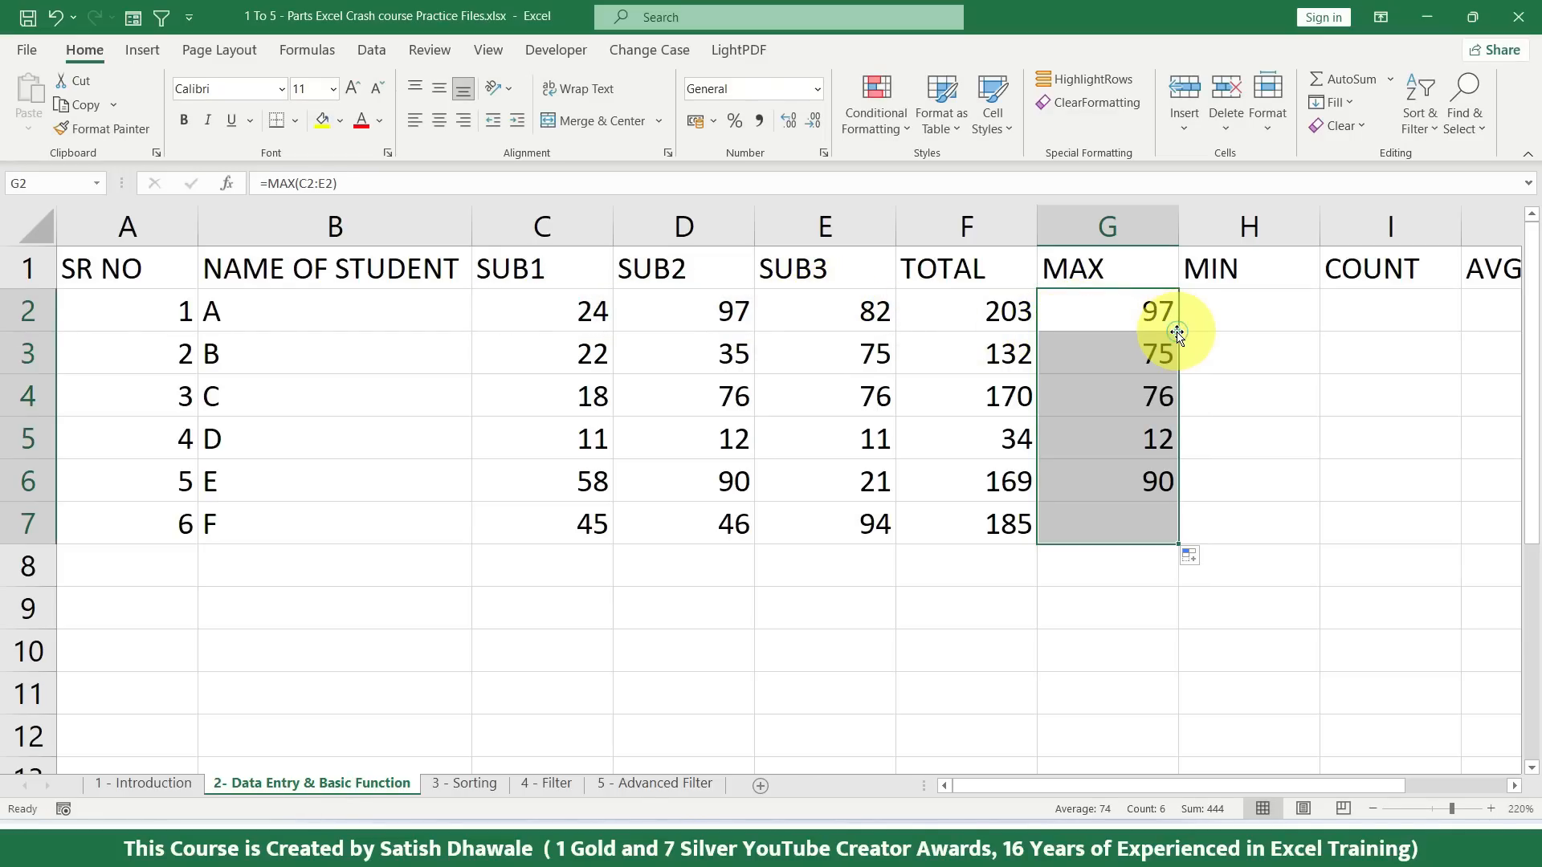
left_click(1236, 311)
type("=MIN(")
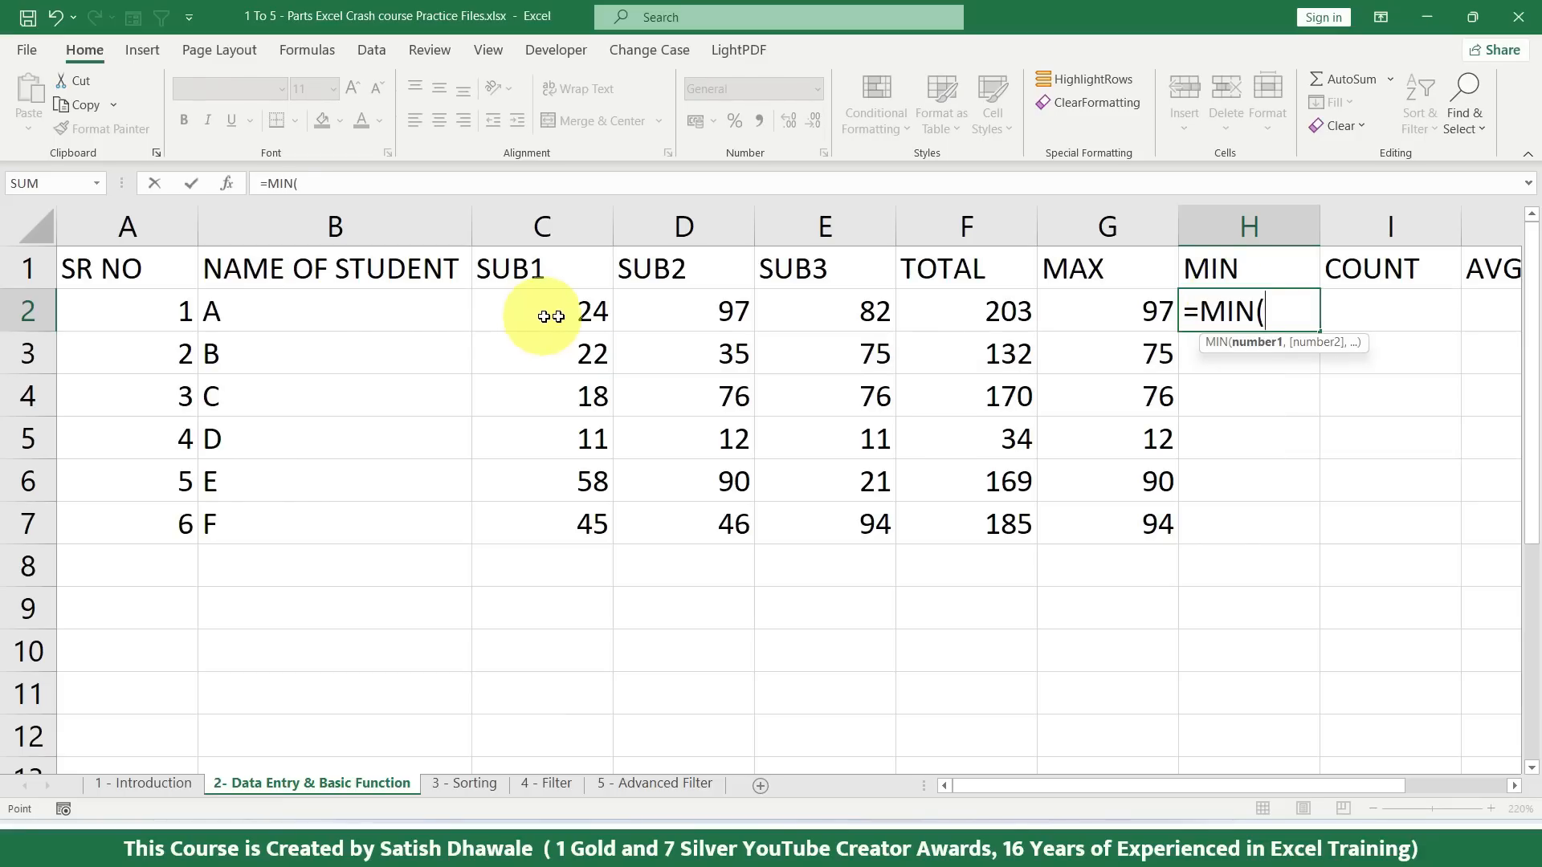
left_click_drag(551, 317, 877, 321)
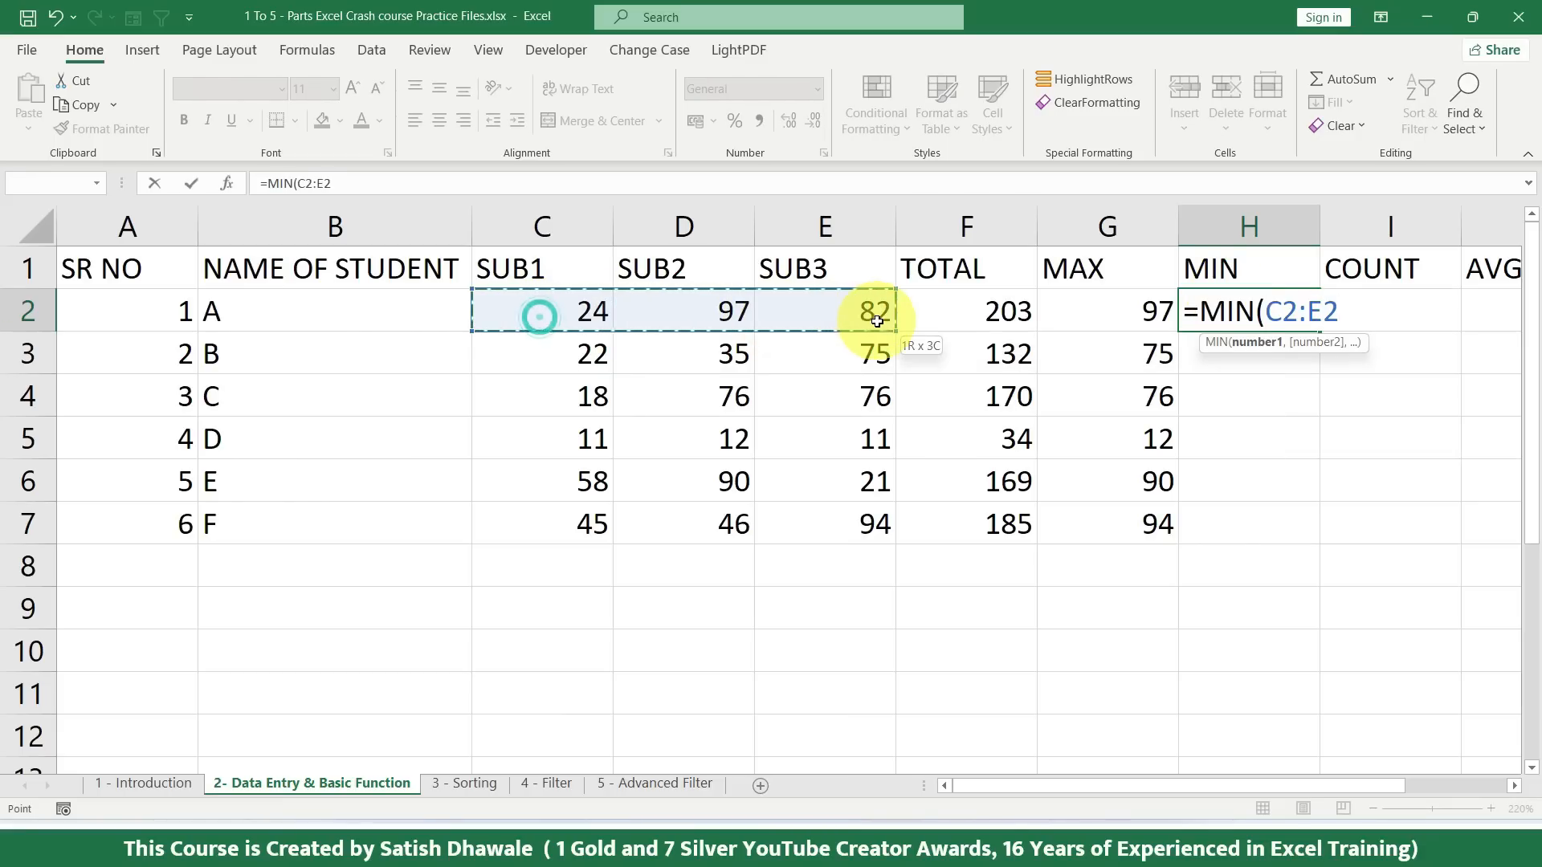
key("Return")
Step: Fill the MIN formula from H2 down to H7 and compare student A's minimum with the three subject marks
left_click(1301, 310)
left_click_drag(1317, 330, 1307, 523)
left_click_drag(580, 309, 847, 320)
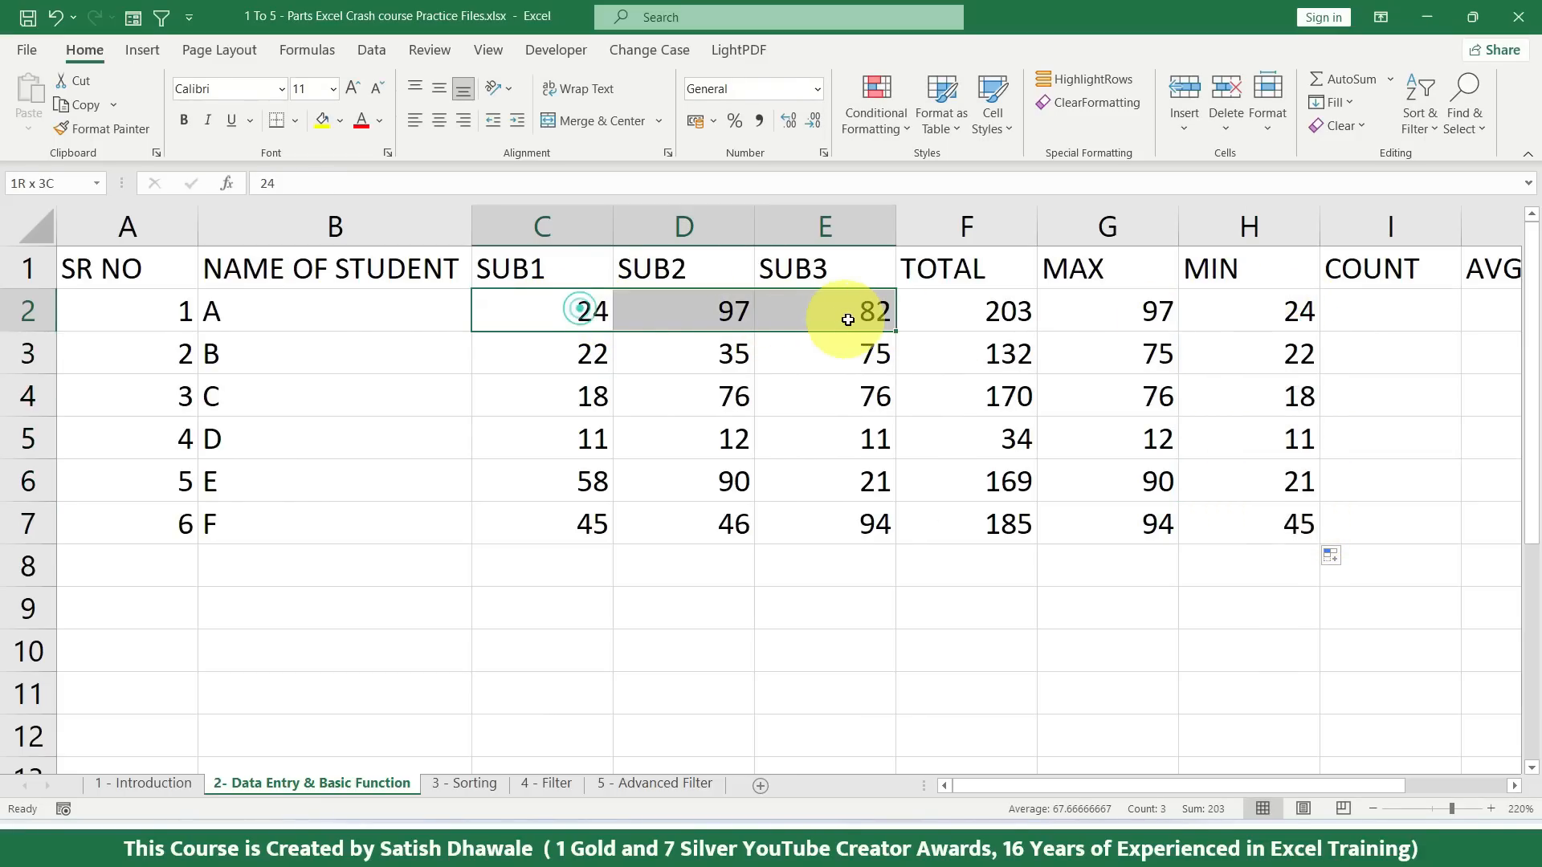
left_click(1313, 313)
Step: Enter a COUNT formula over C2:E2 in cell I2 and fill it down to I7
left_click(1411, 307)
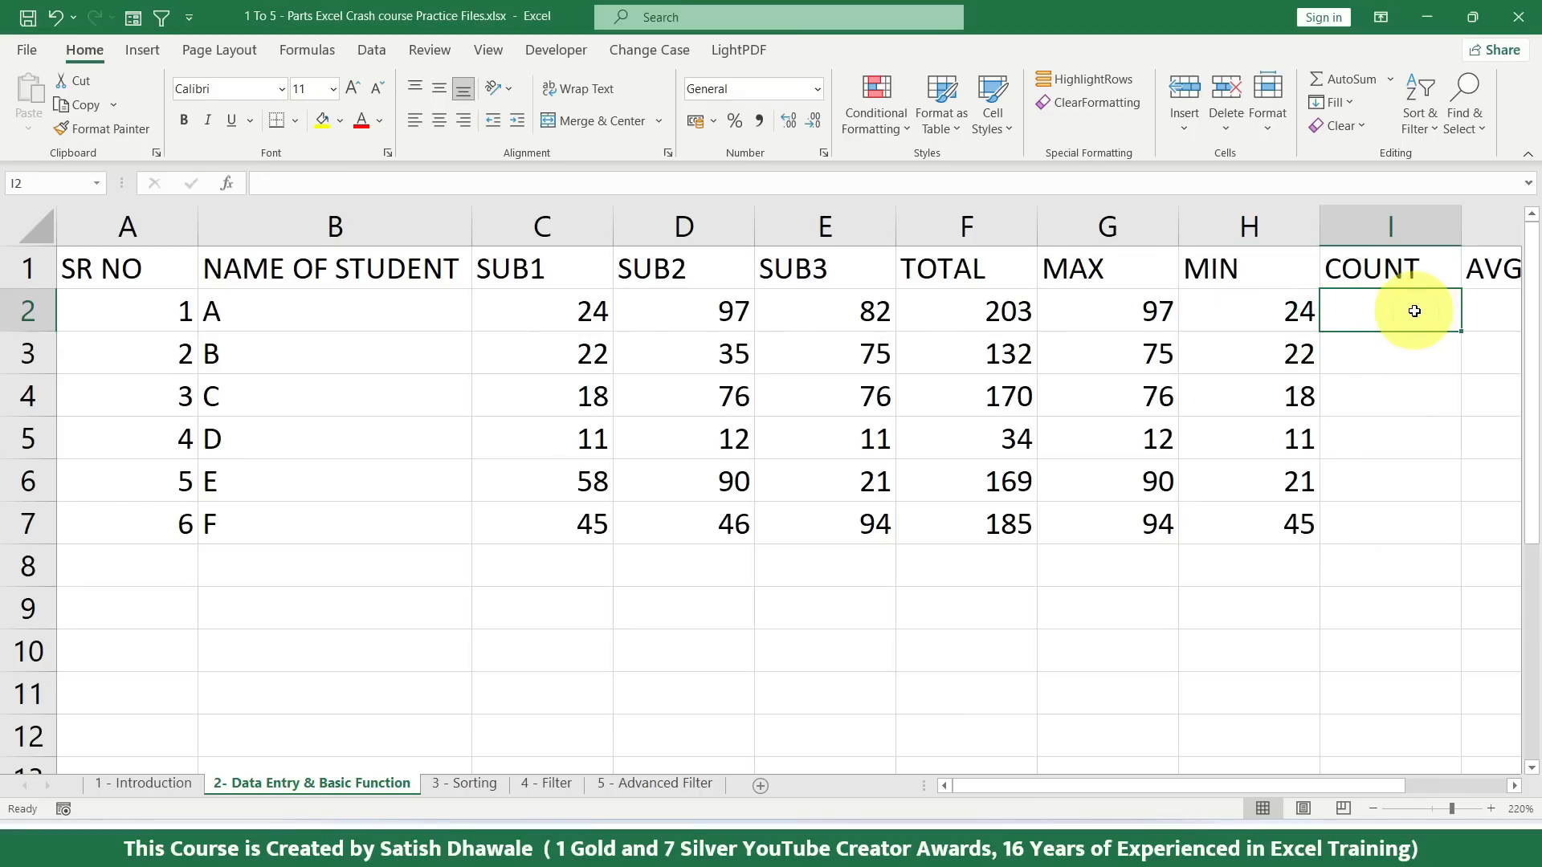
type("=COUNT(")
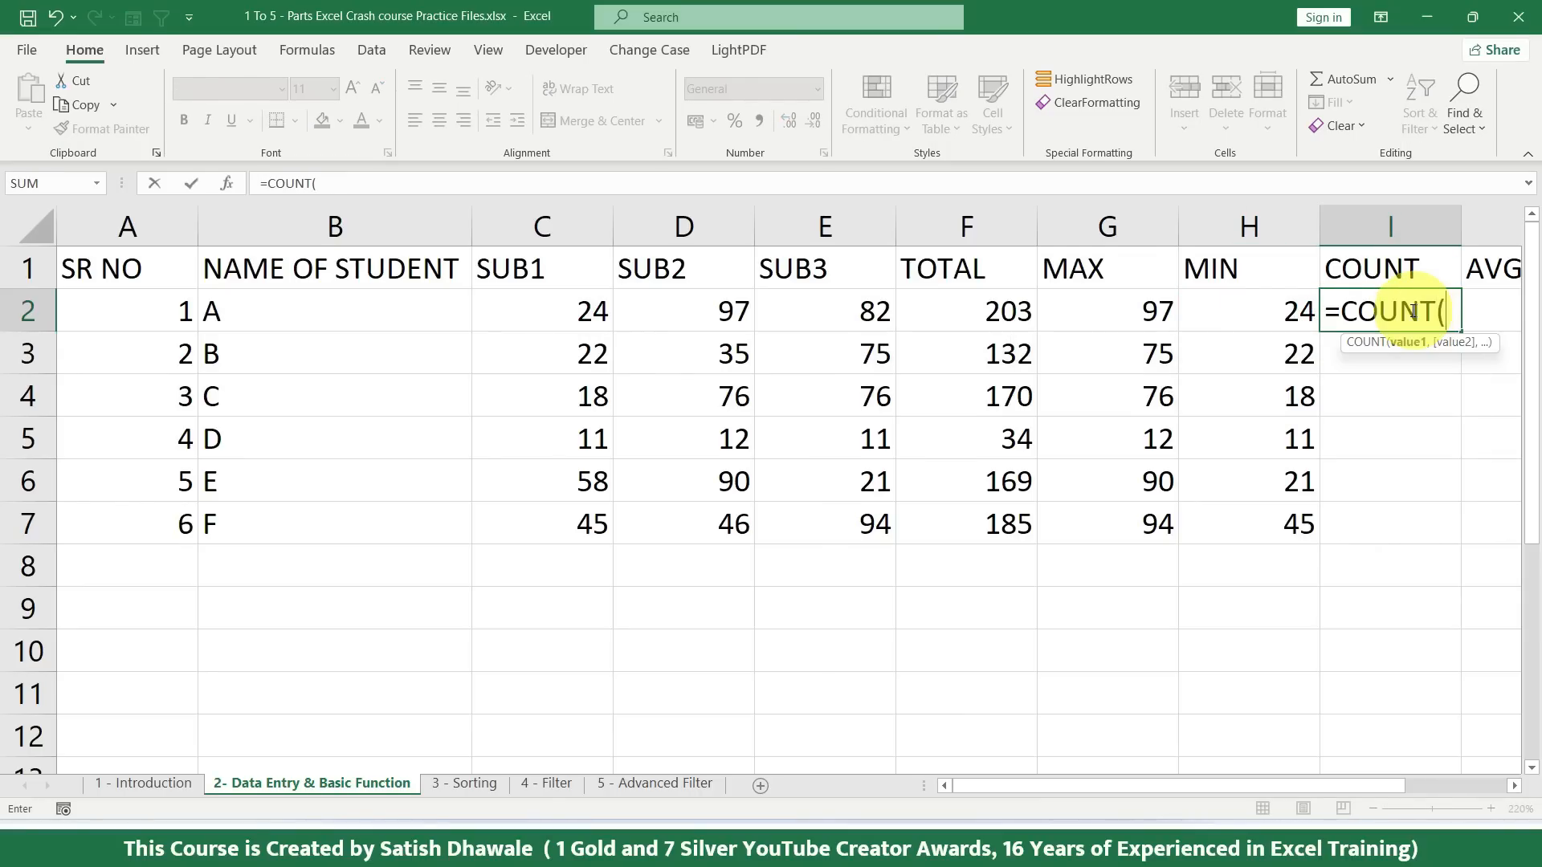
left_click_drag(546, 299, 825, 296)
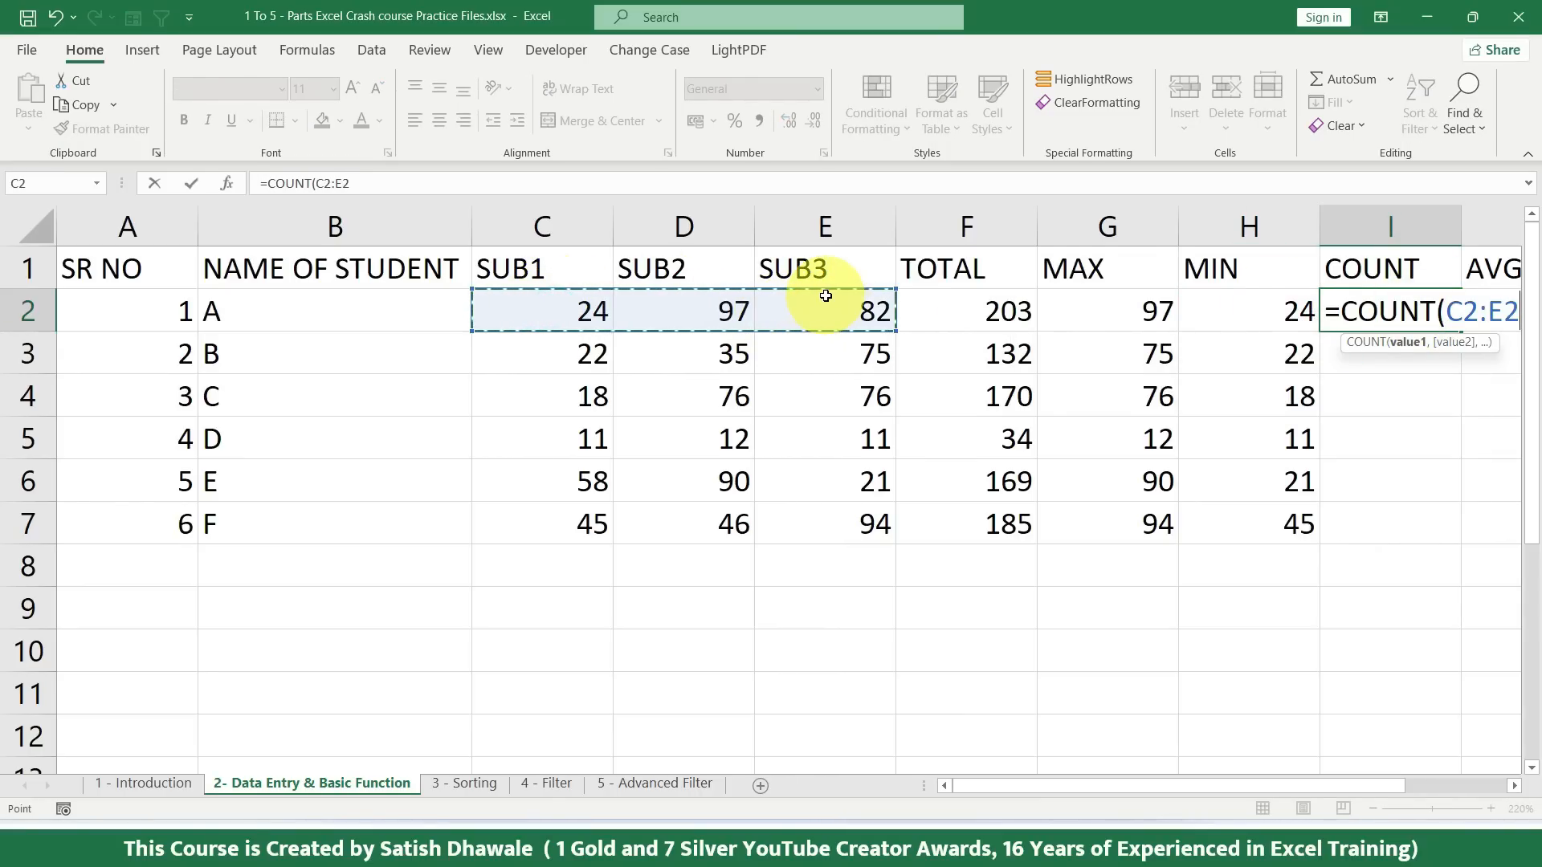
key("Return")
left_click(1419, 315)
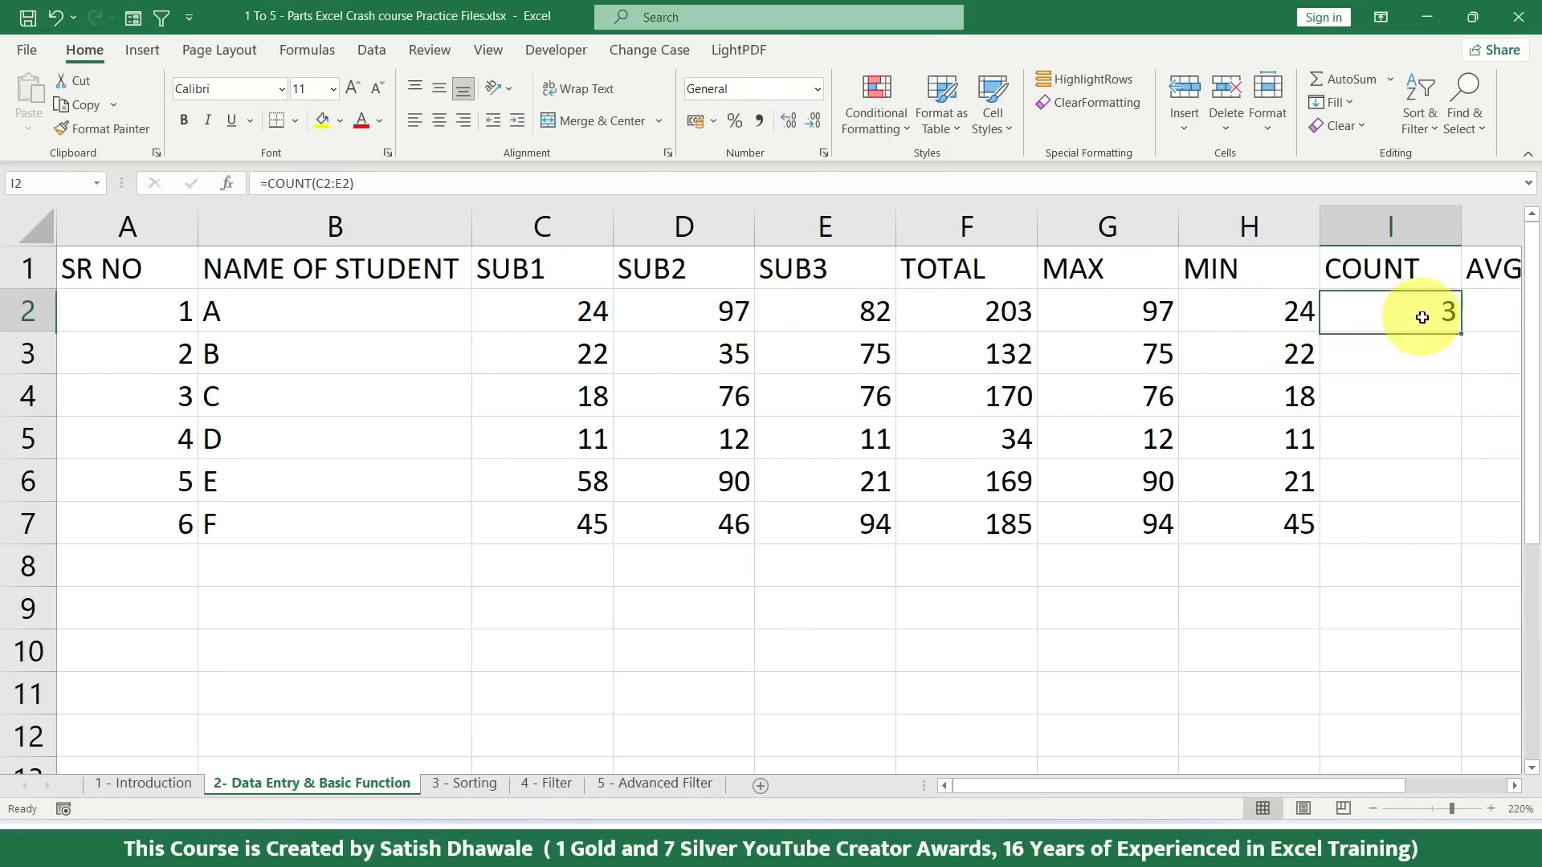
left_click_drag(1457, 329, 1415, 523)
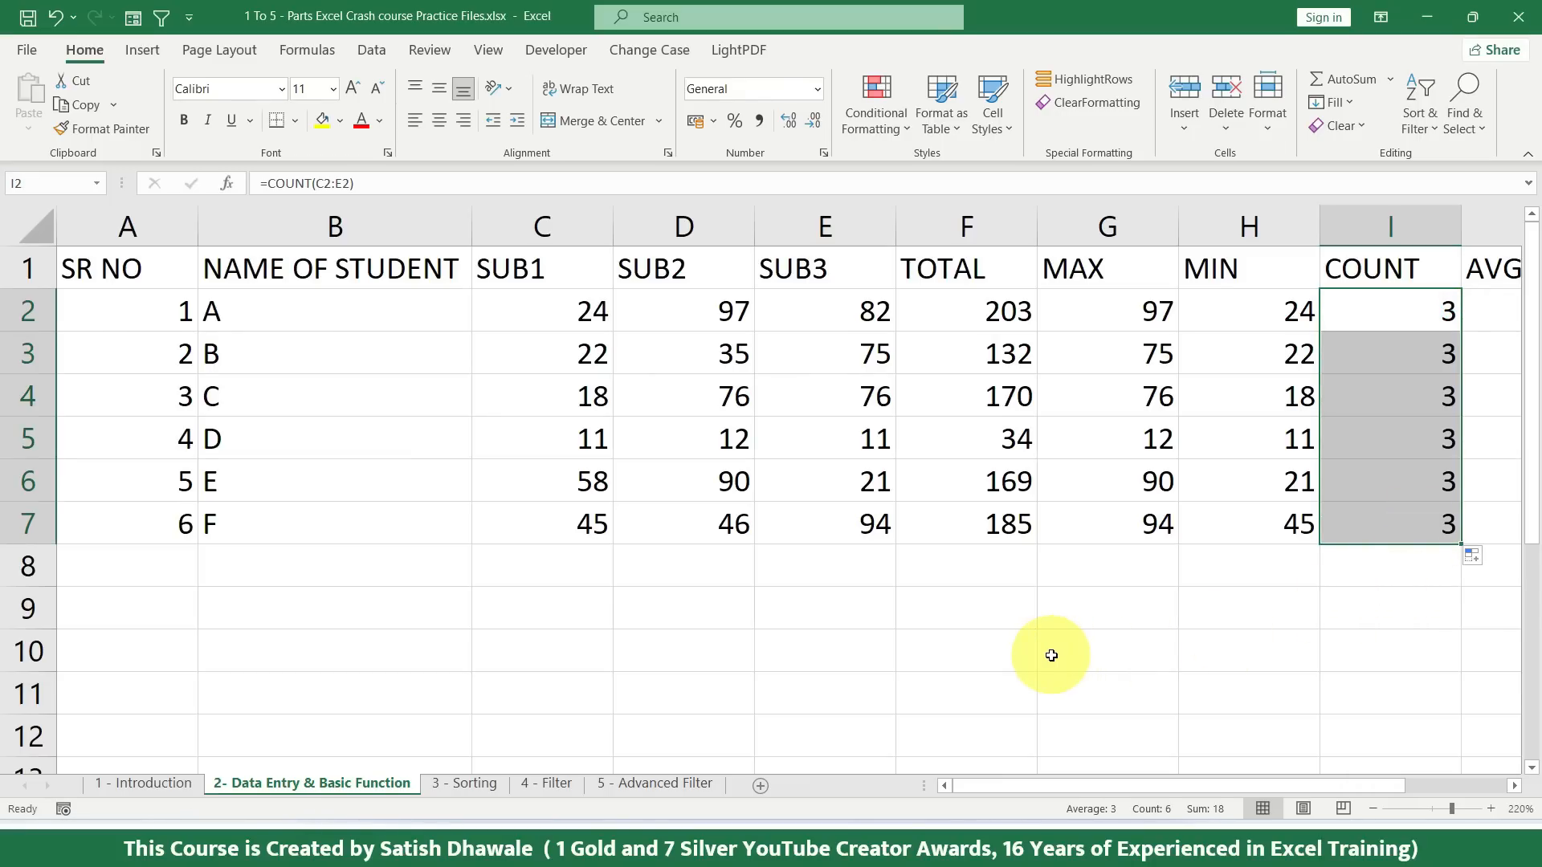
Step: Clear student A's SUB1 mark to test the COUNT formula, and enter 56 in cell C2 instead
left_click(588, 322)
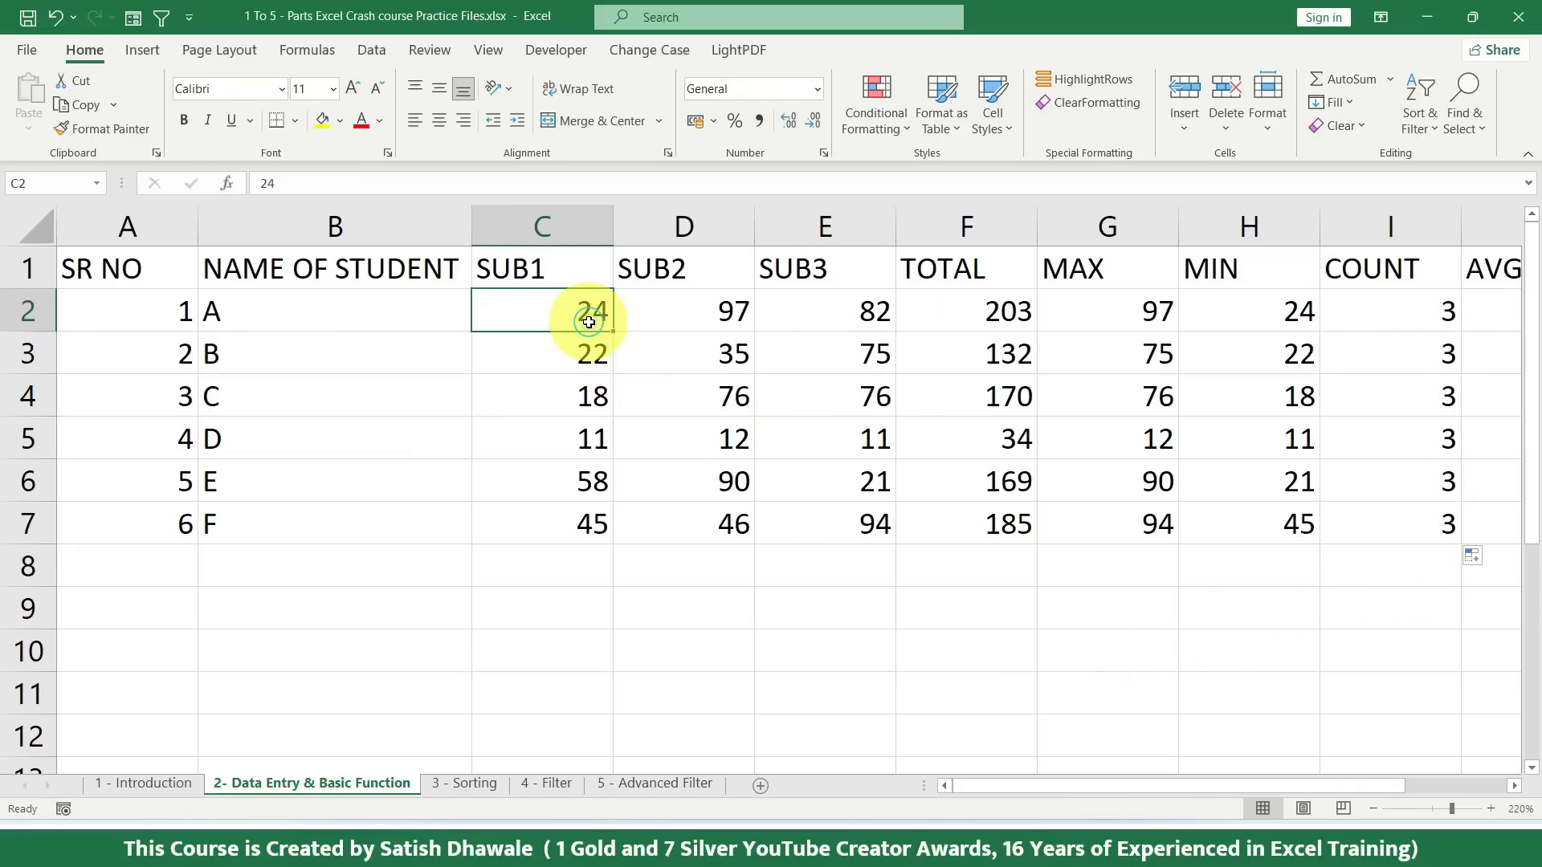
key("Delete")
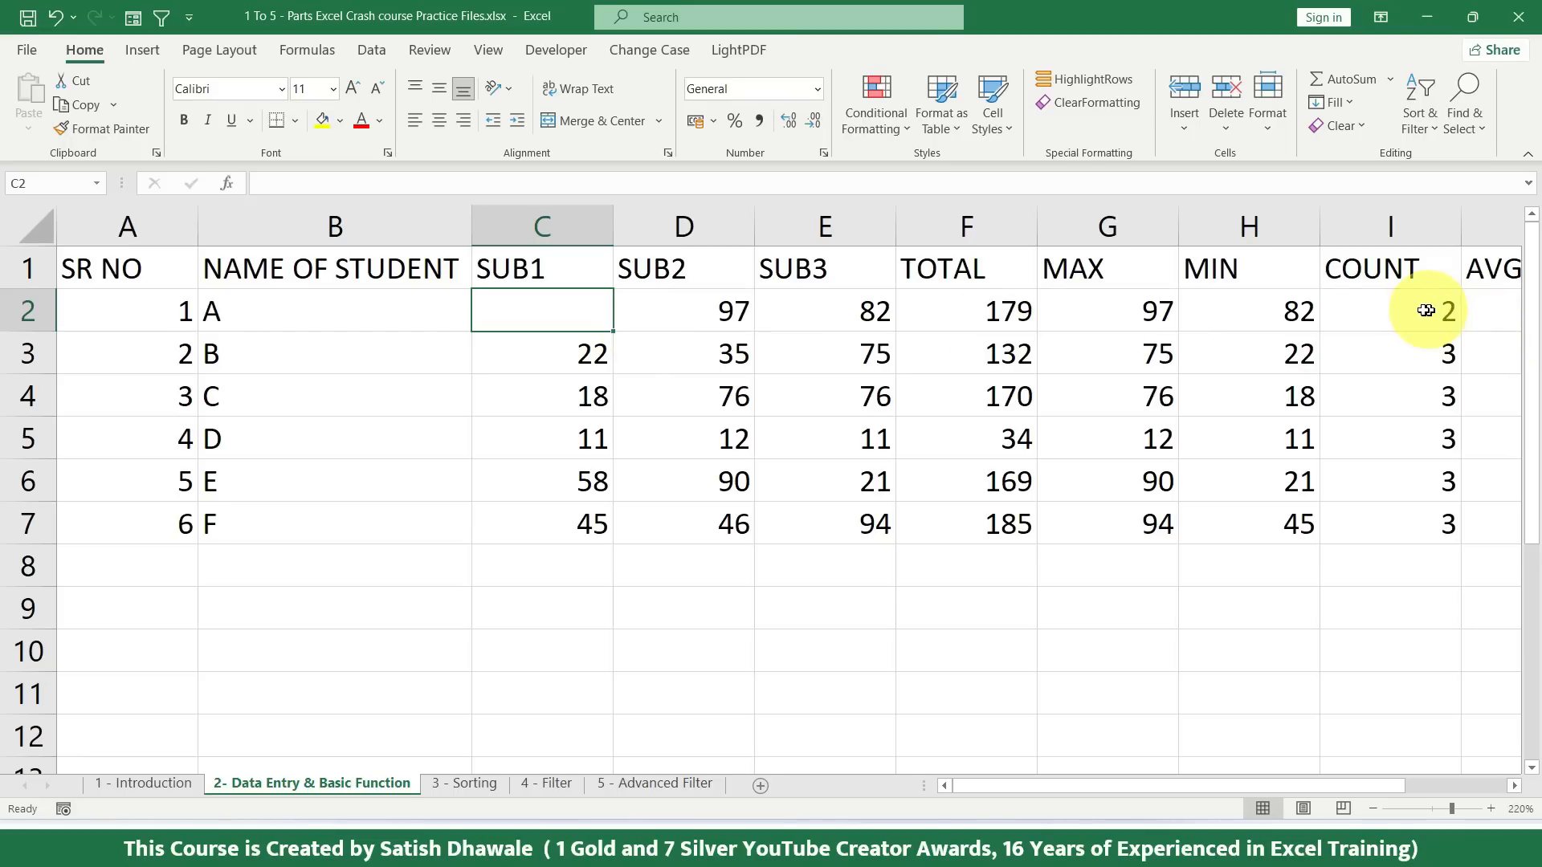
left_click_drag(710, 309, 578, 310)
left_click(565, 310)
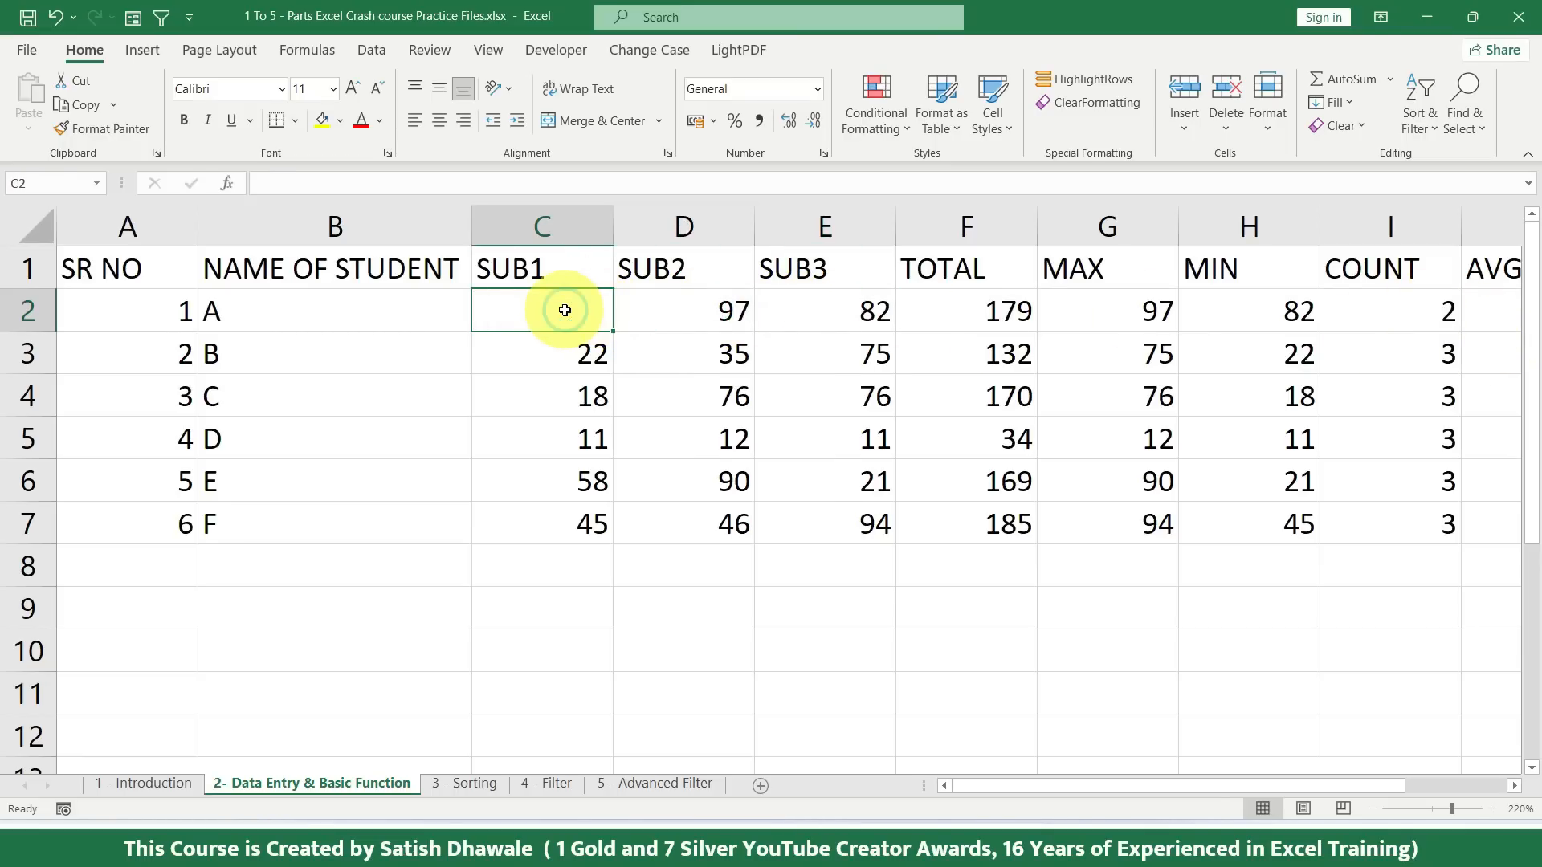
type("56")
key("Return")
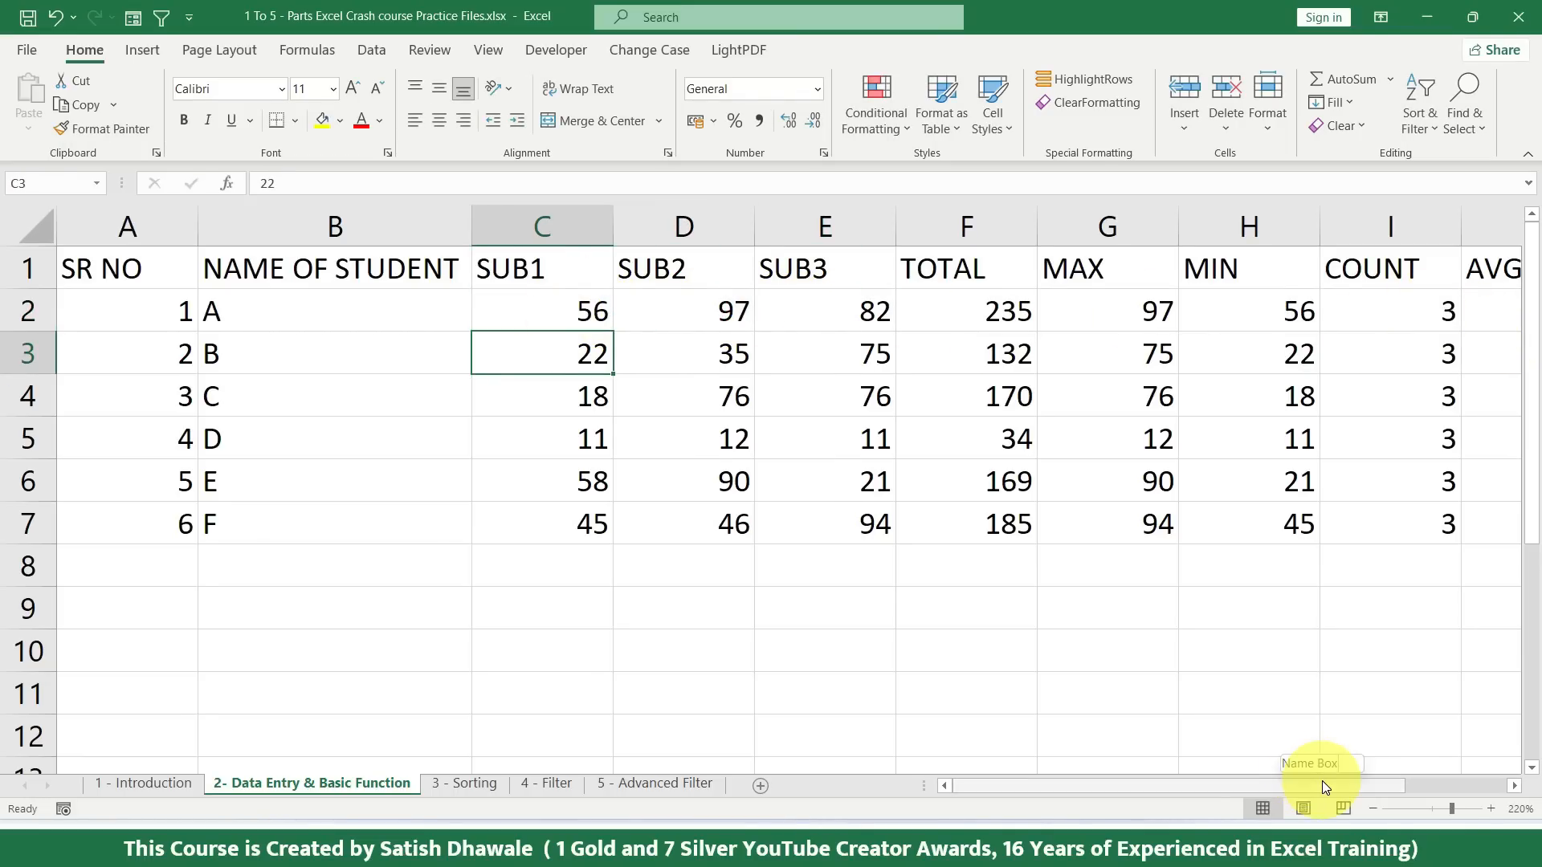
left_click_drag(1322, 783, 1374, 786)
left_click(1411, 309)
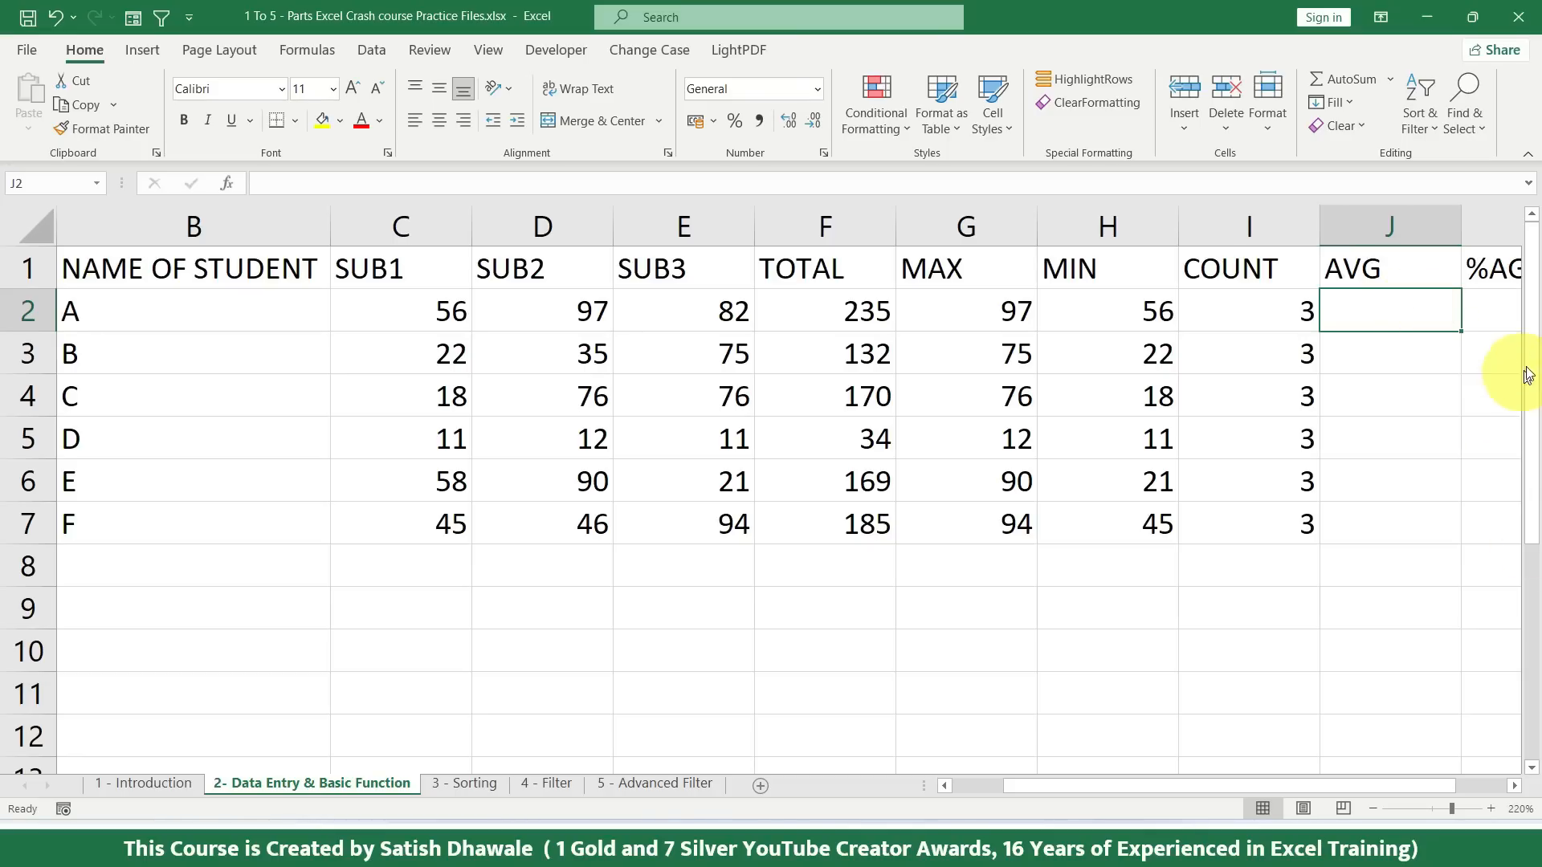
left_click(1391, 78)
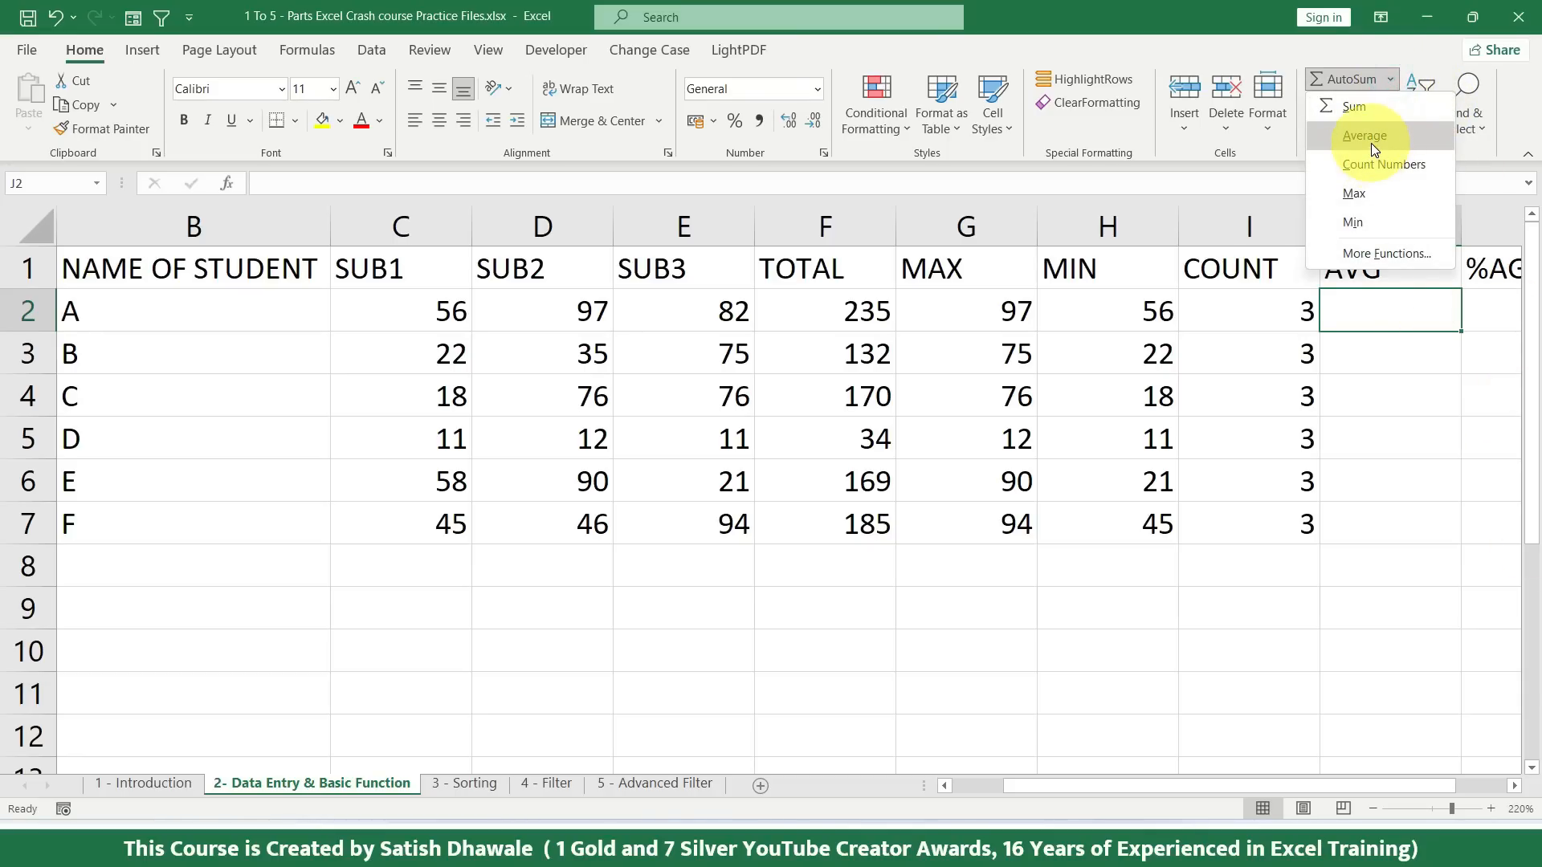
left_click(1371, 143)
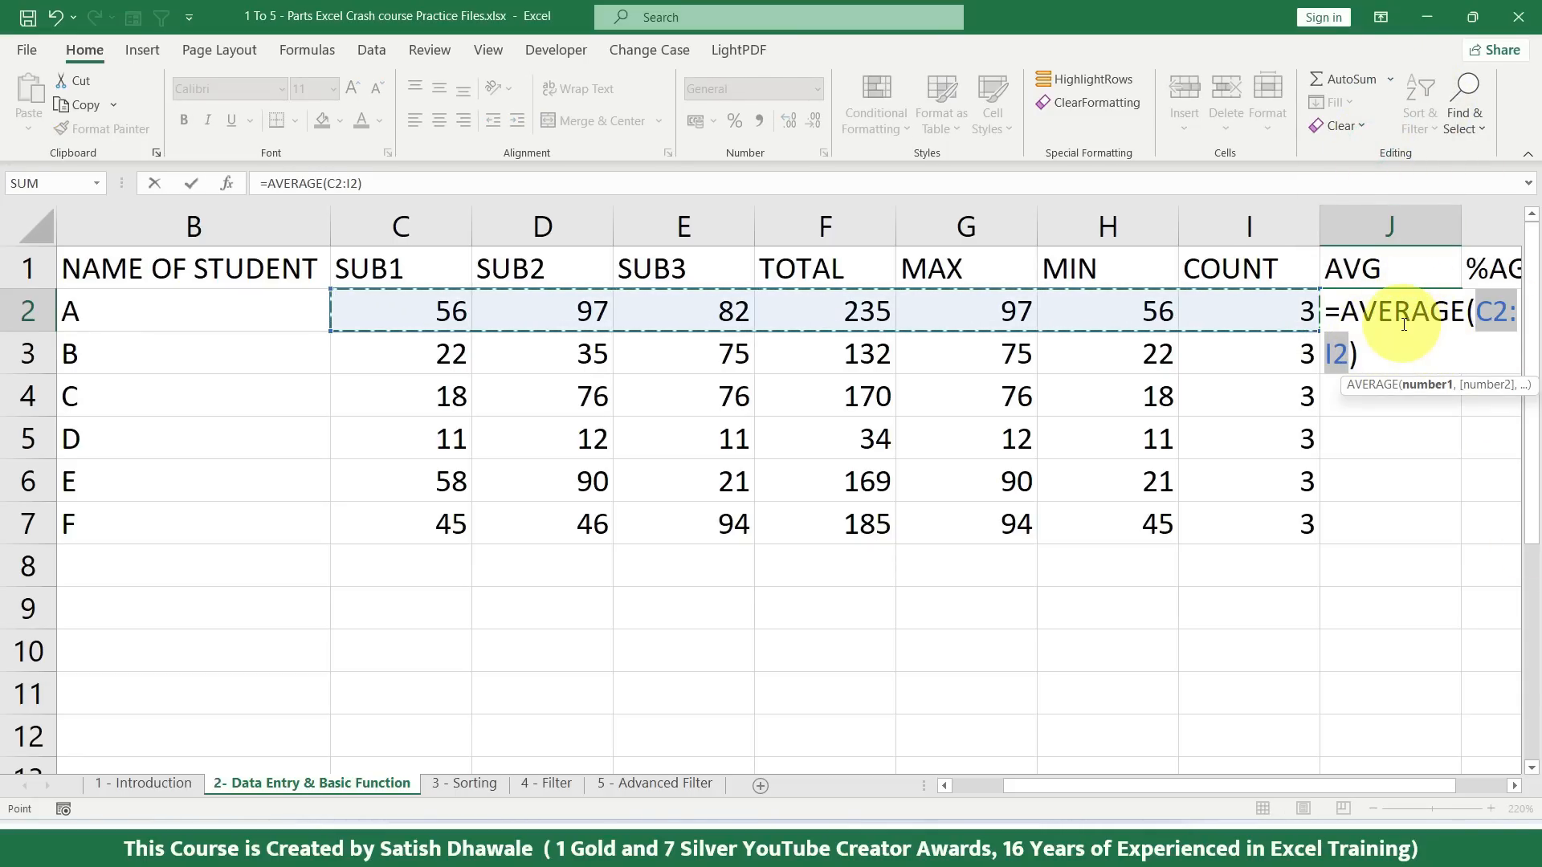
key("Escape")
Step: Enter an AVERAGE formula over C2:E2 in cell J2 and fill it down to J7
type("=AVE")
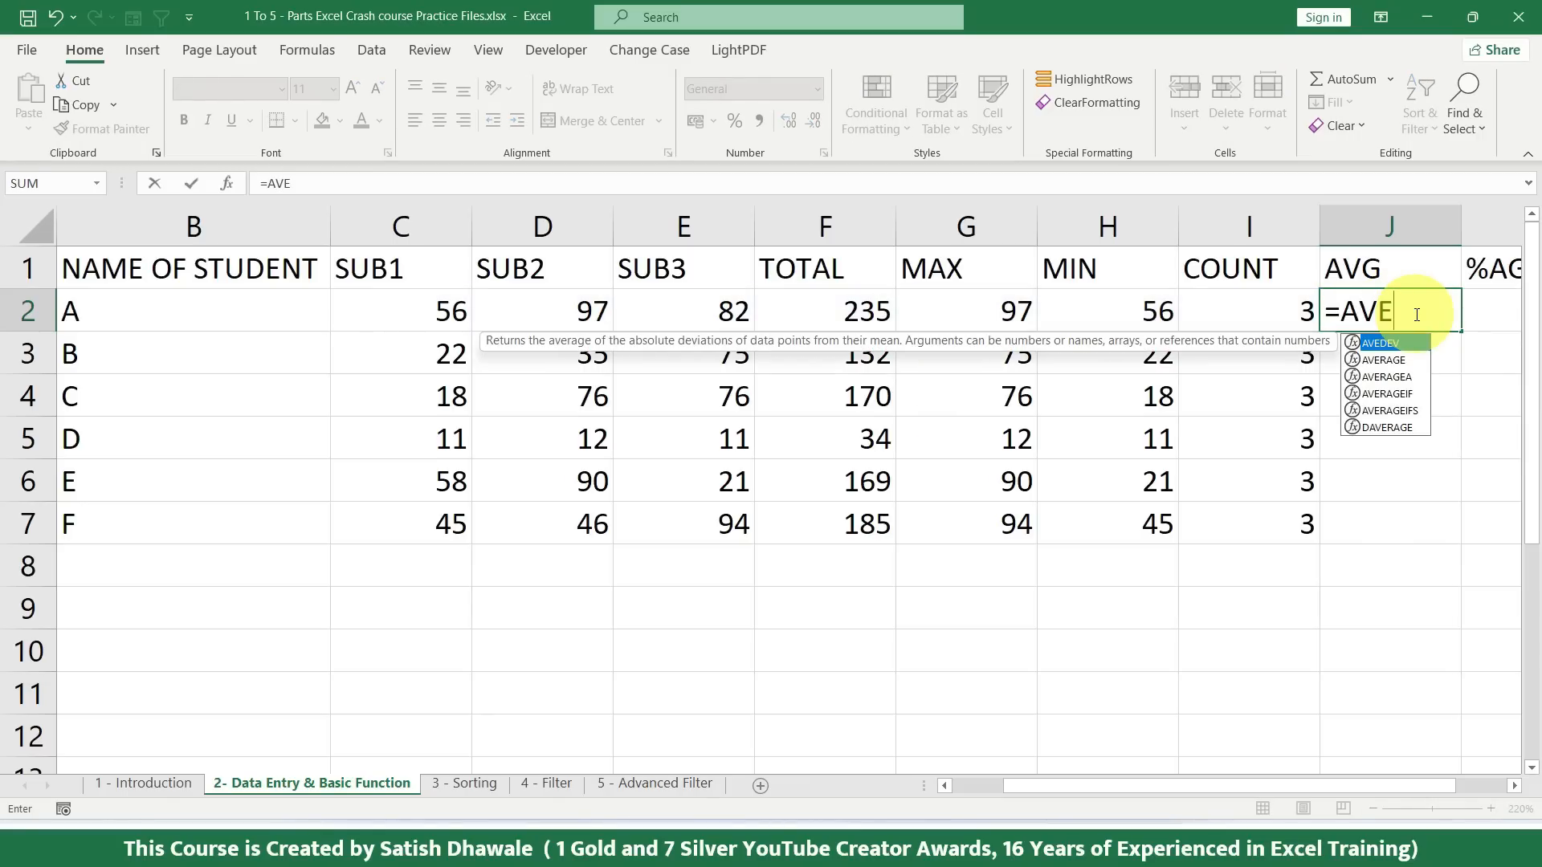
key("Down")
key("Up")
key("Down")
key("Tab")
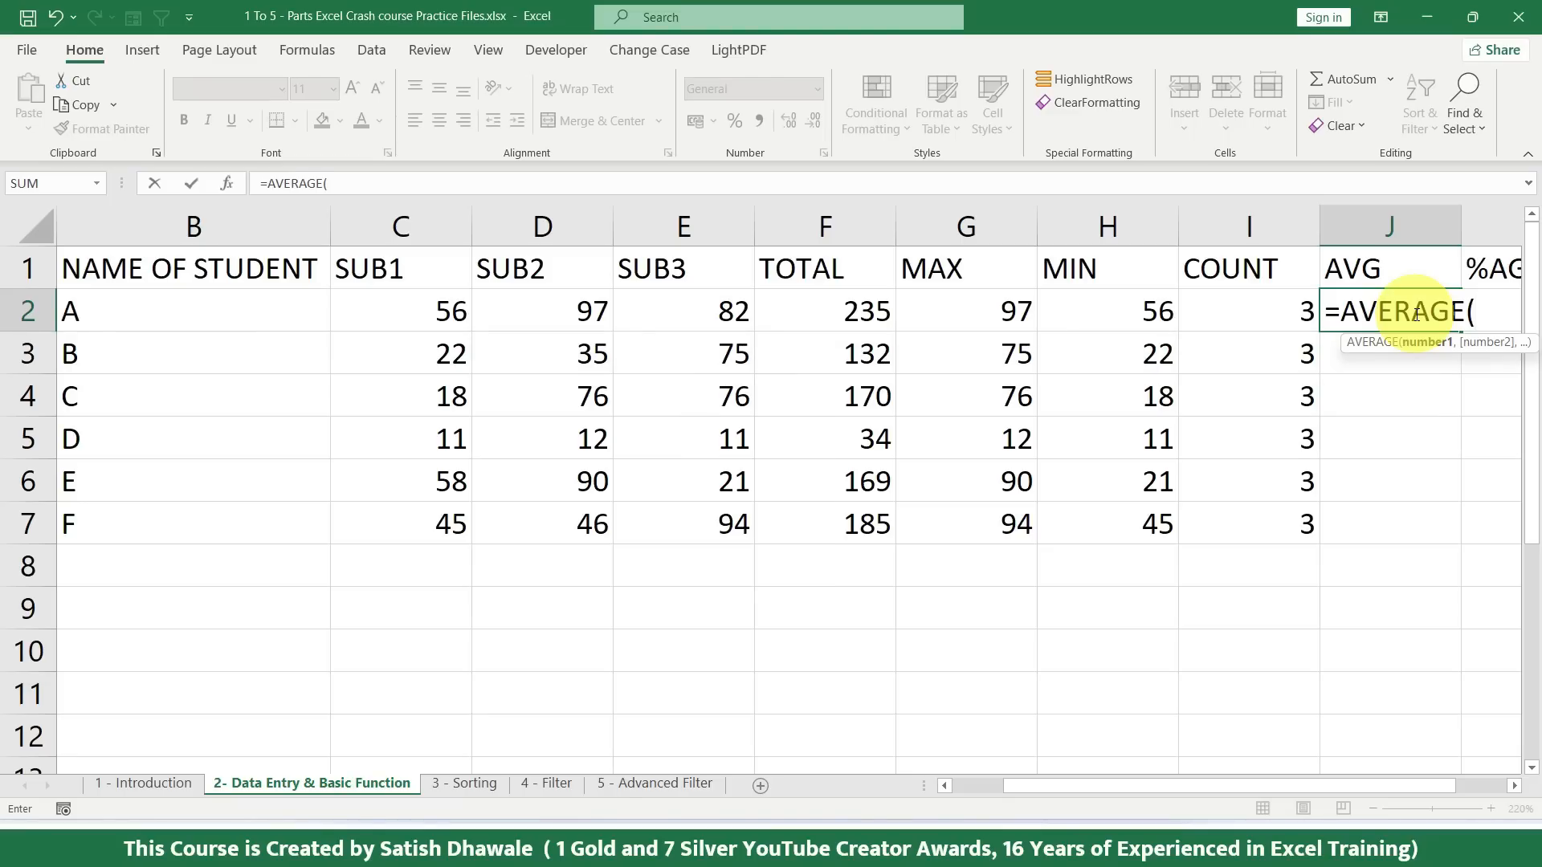
left_click_drag(401, 312, 682, 312)
key("Return")
left_click(1449, 315)
left_click_drag(1460, 332, 1460, 536)
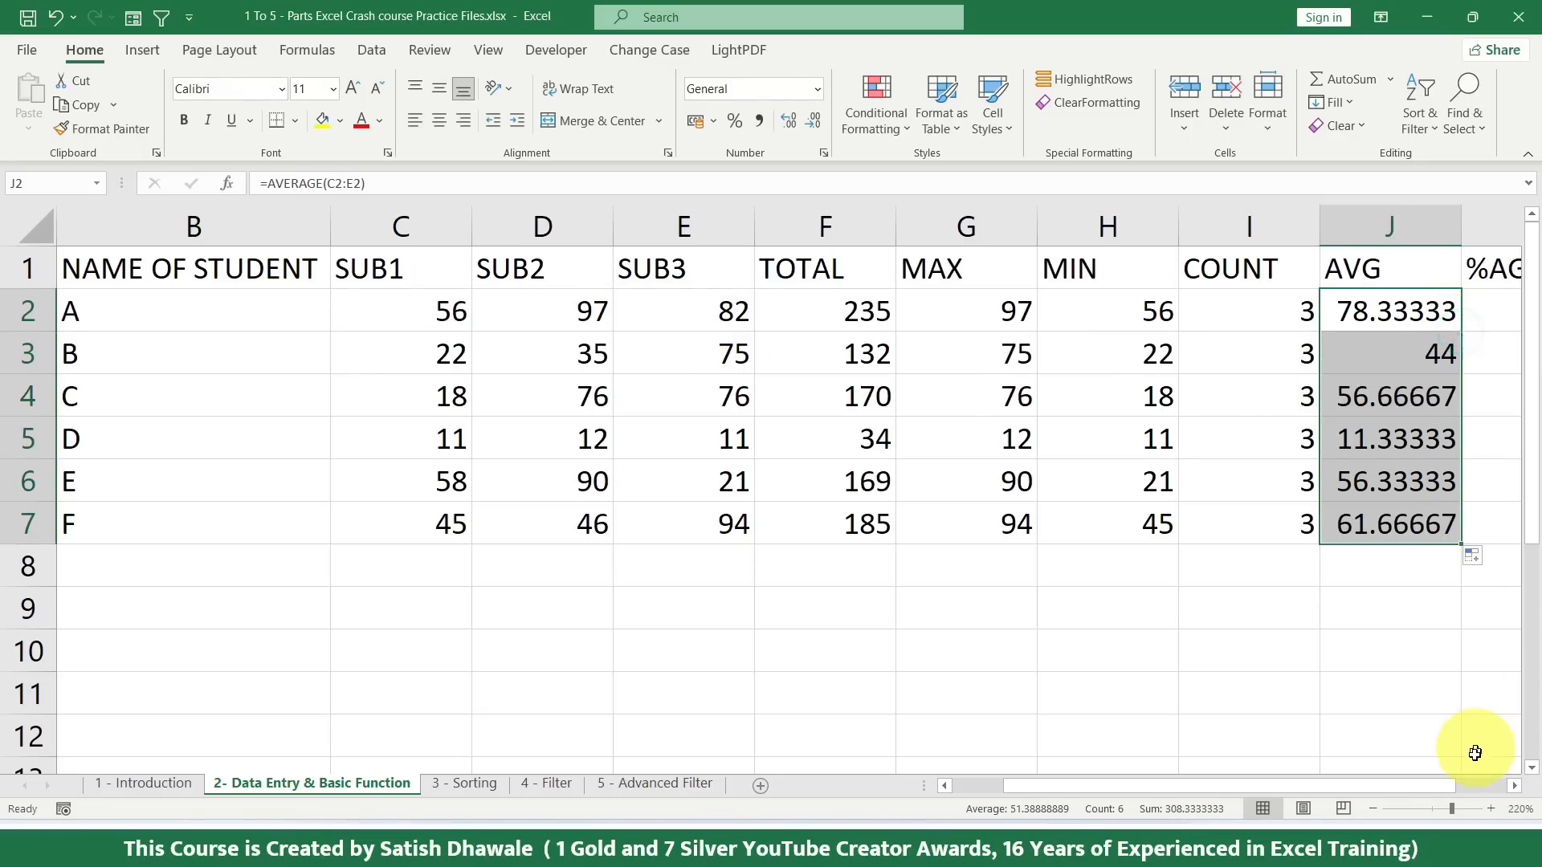
Step: Reduce the AVG values in J2:J7 to two decimal places
left_click_drag(1448, 785, 1486, 789)
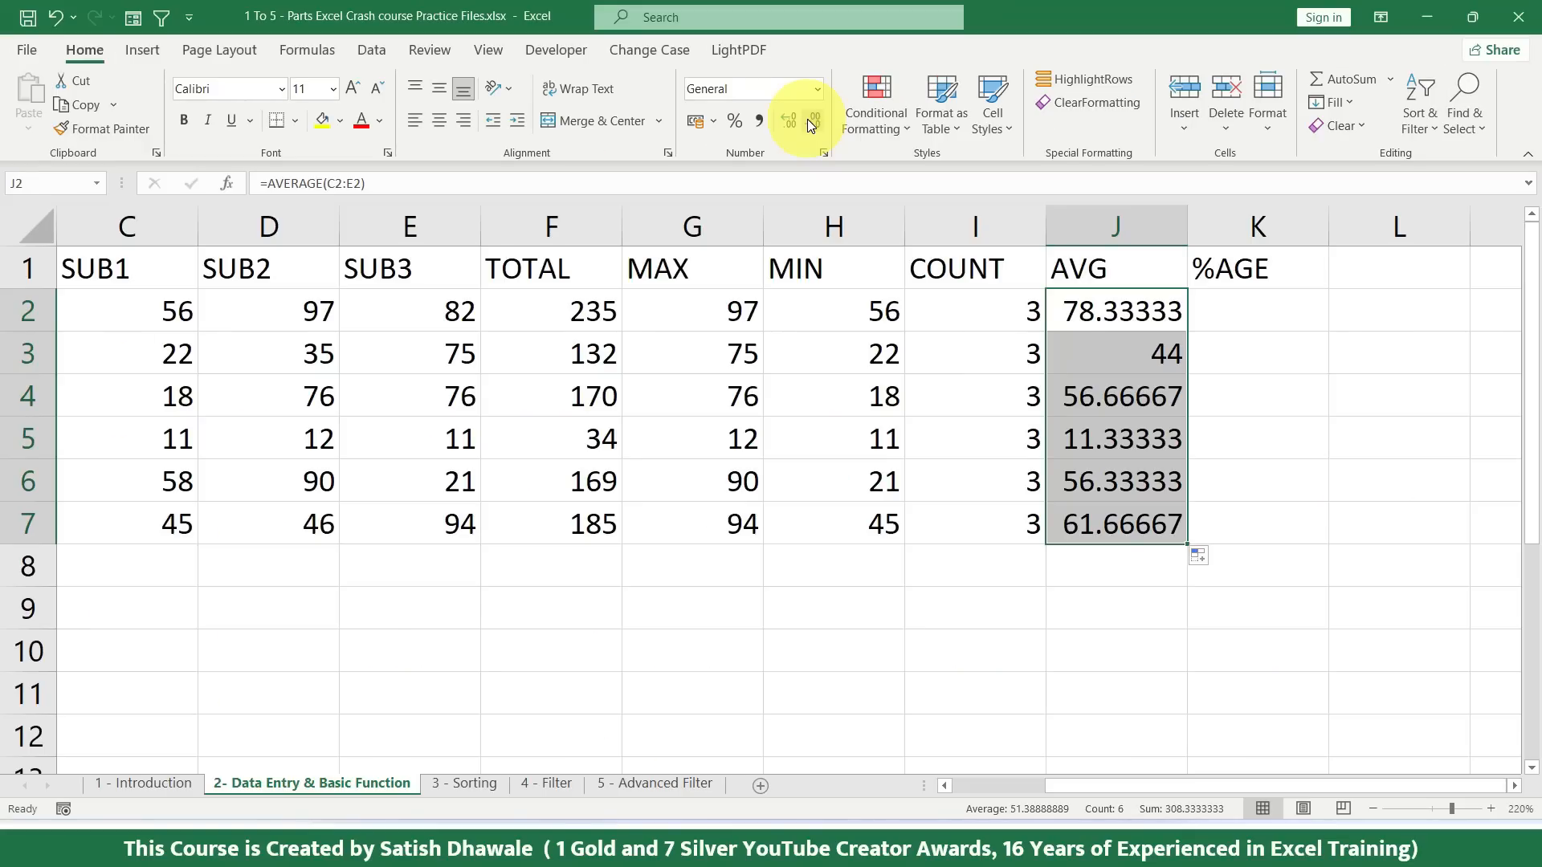
left_click(827, 136)
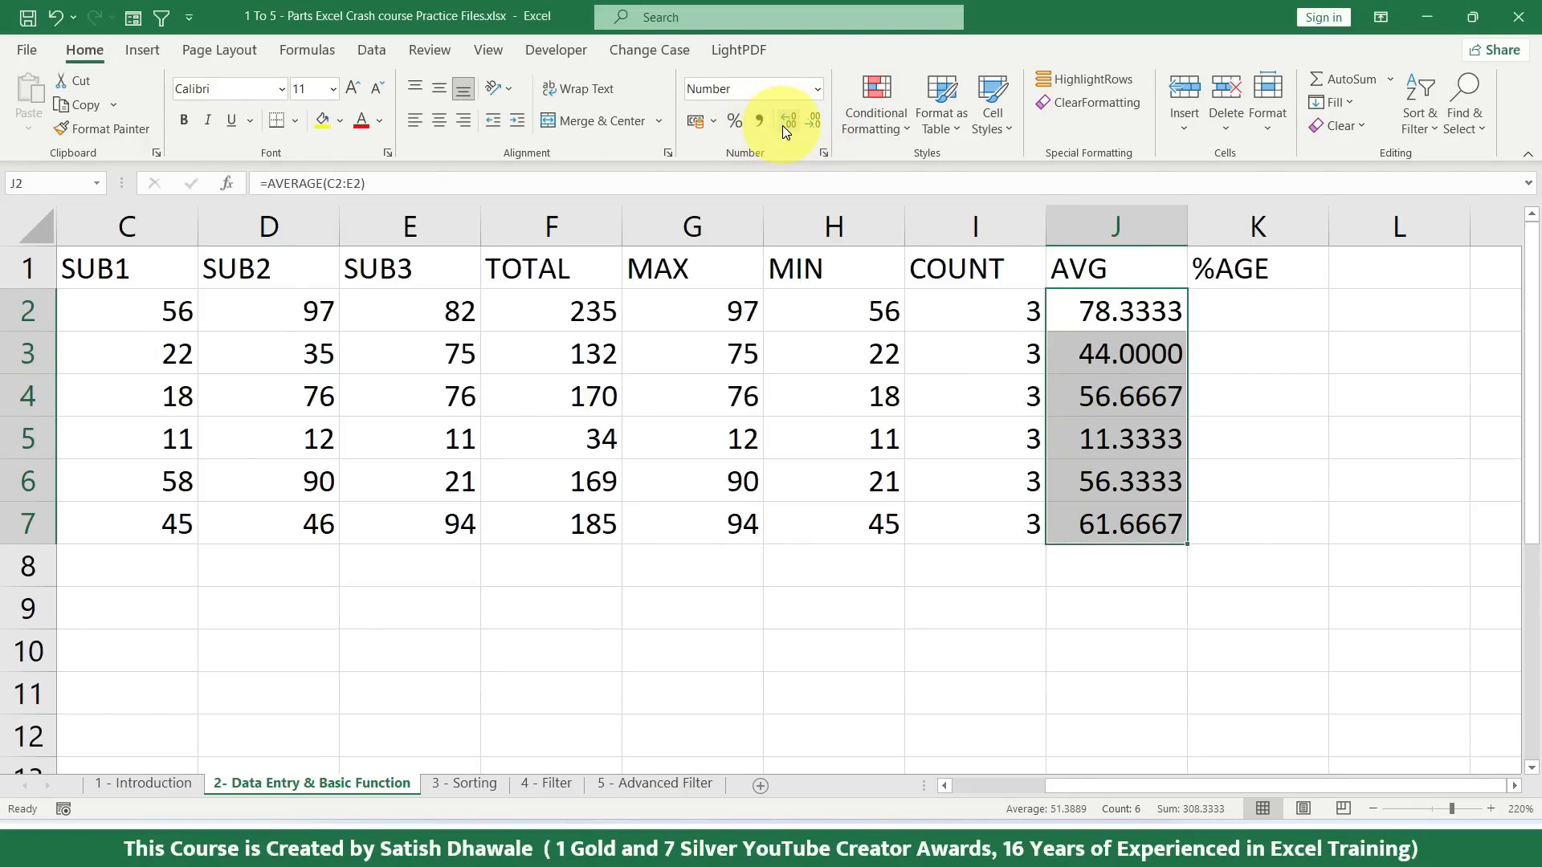
left_click(814, 120)
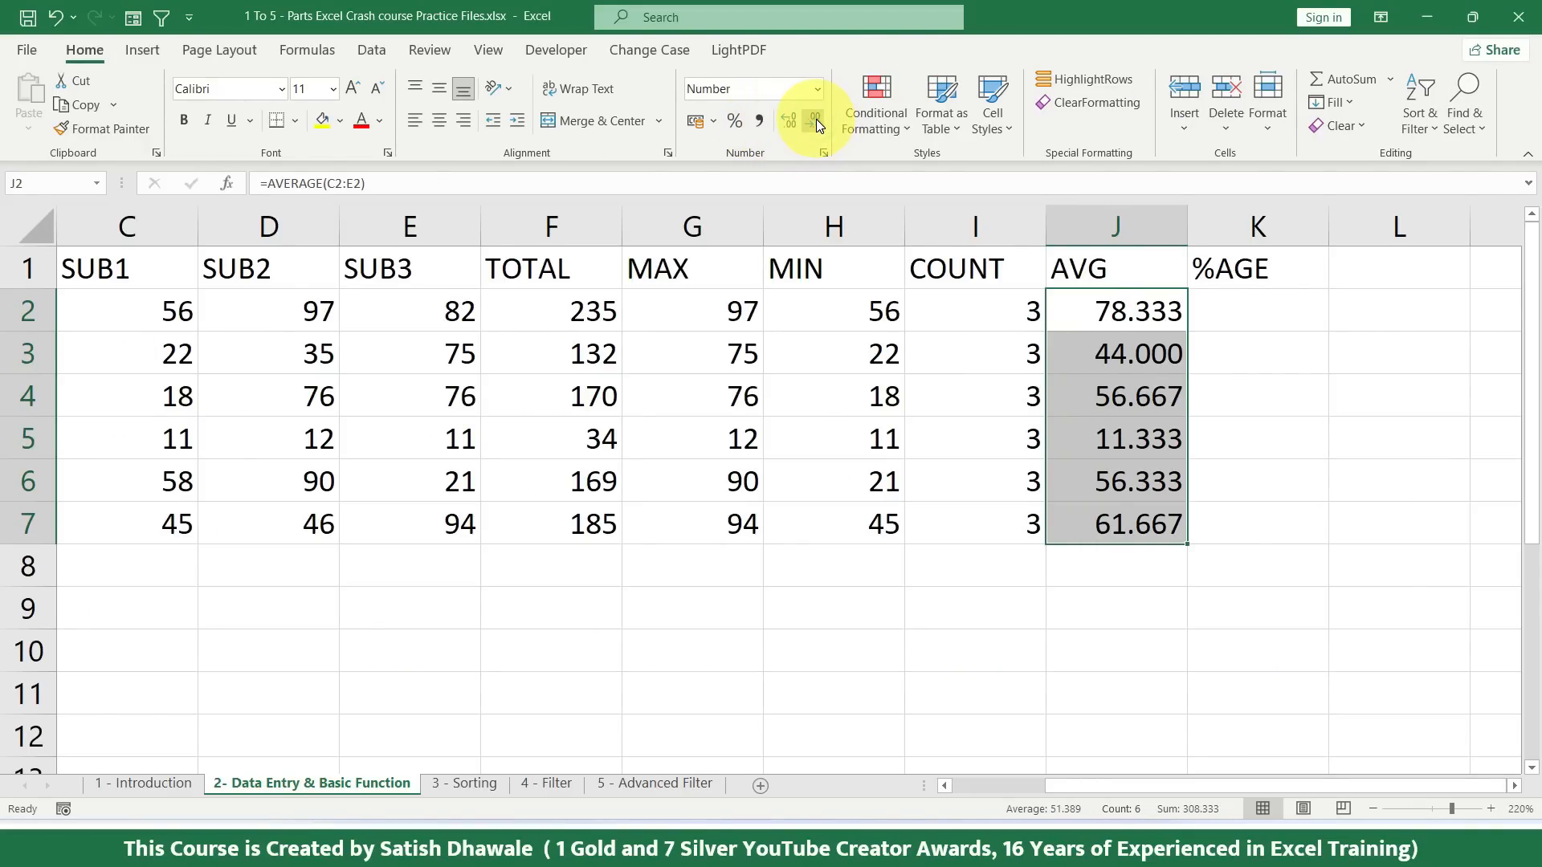
left_click(816, 119)
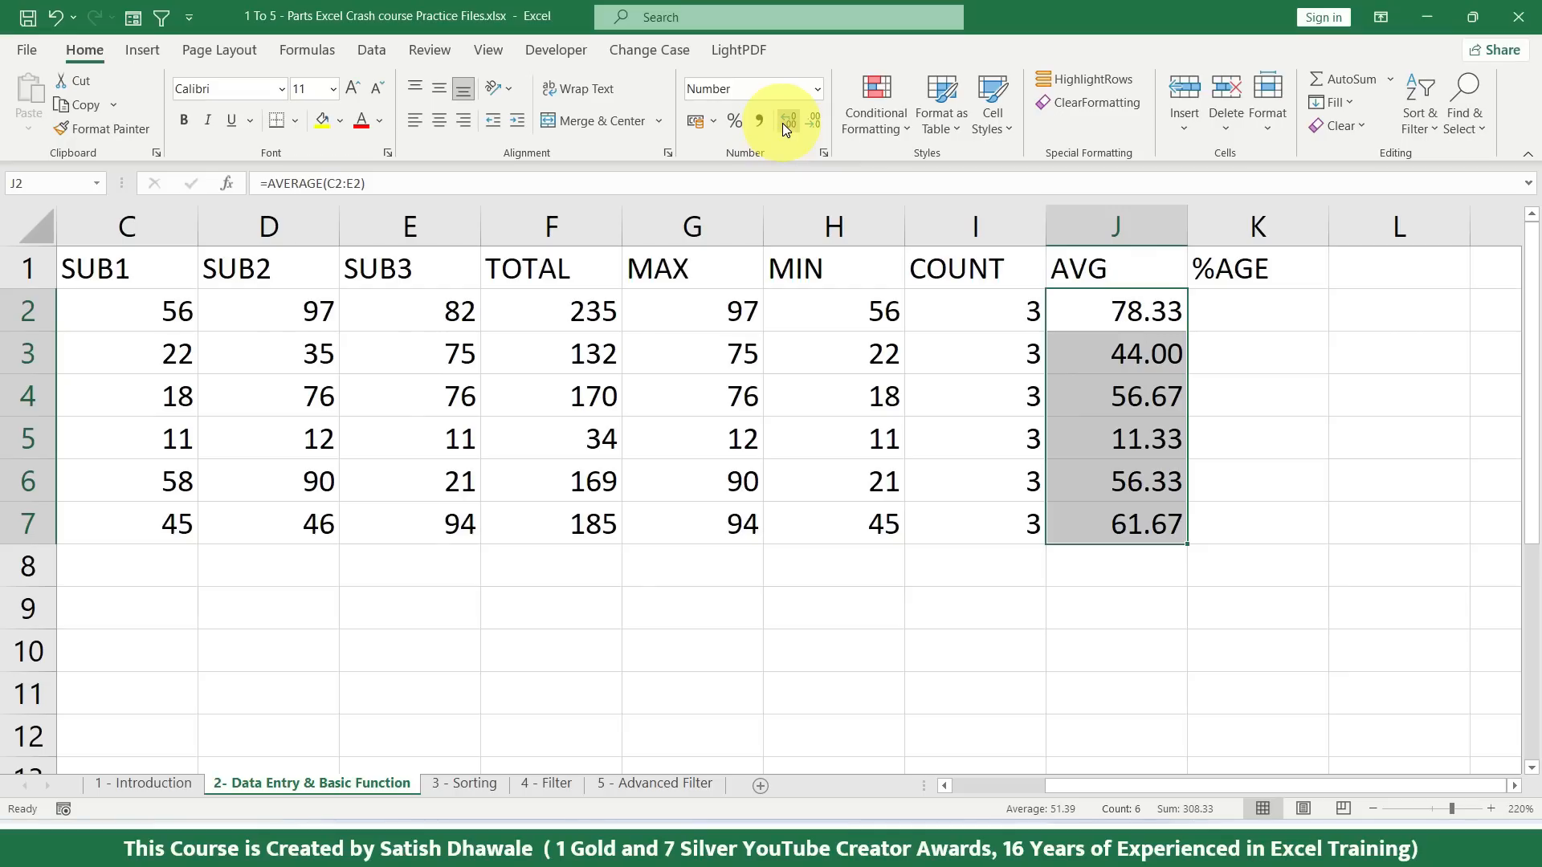
Step: Increase the AVG values to five decimal places, and reduce them back to two
left_click(784, 125)
left_click(784, 125)
left_click(783, 124)
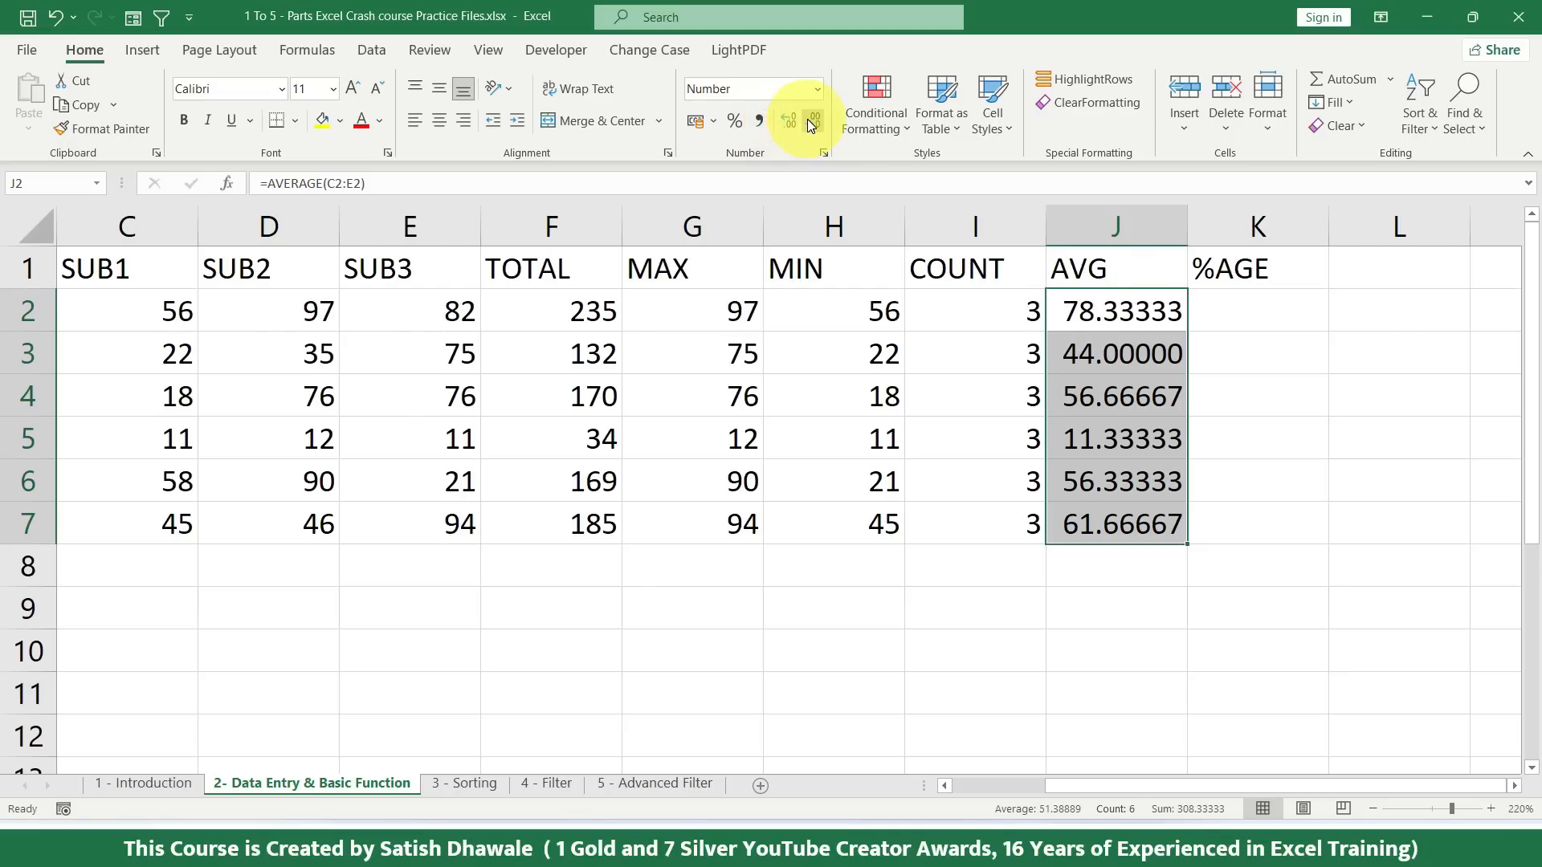
left_click(811, 120)
left_click(811, 120)
left_click(811, 121)
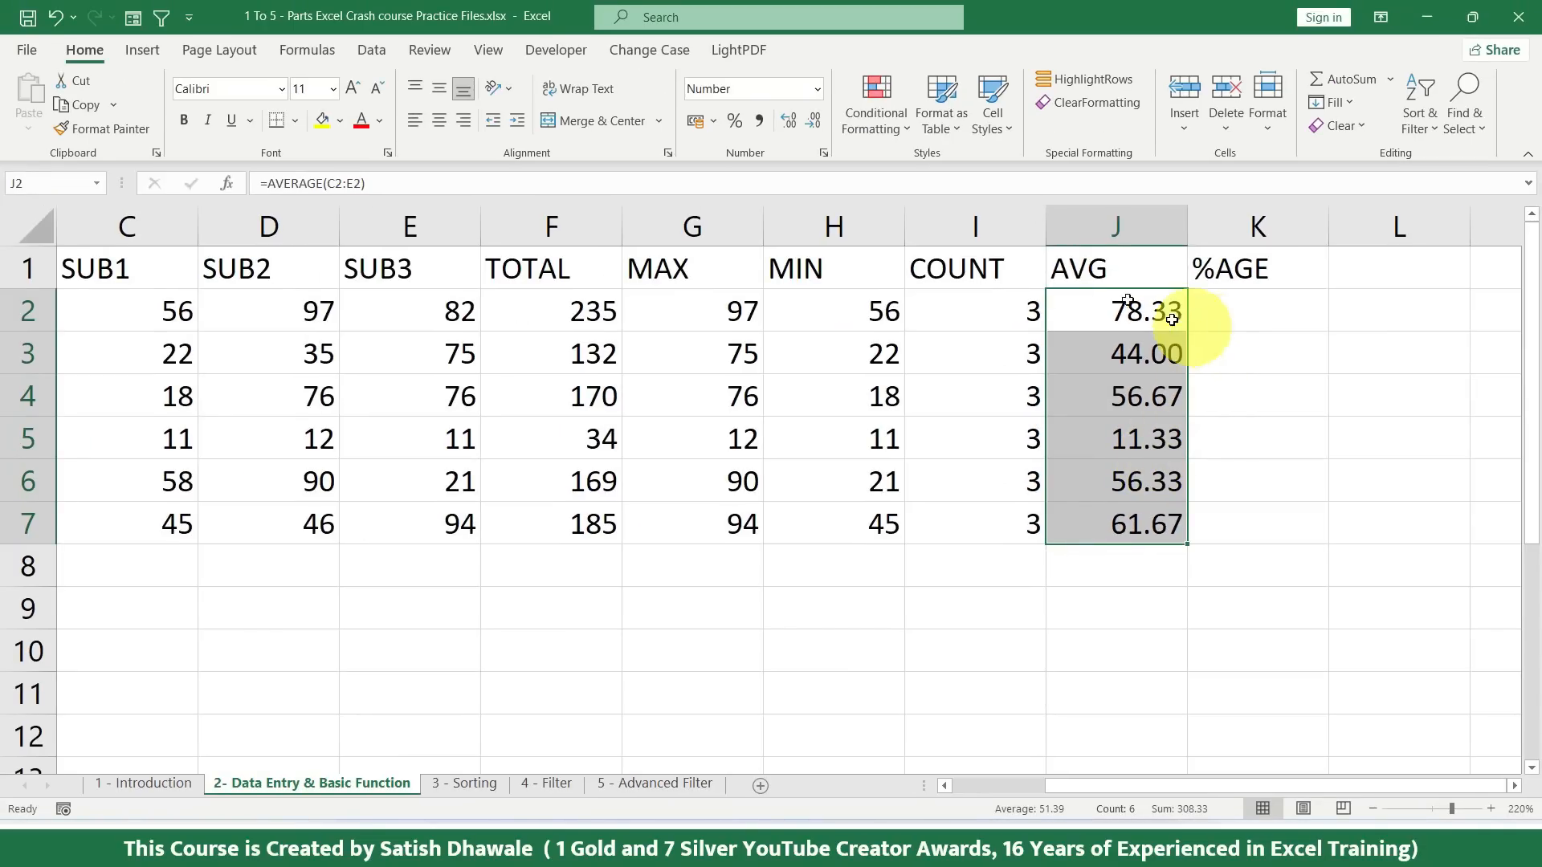
Step: Show the AVG values without decimals, and restore them to two decimal places
left_click(816, 120)
left_click(816, 121)
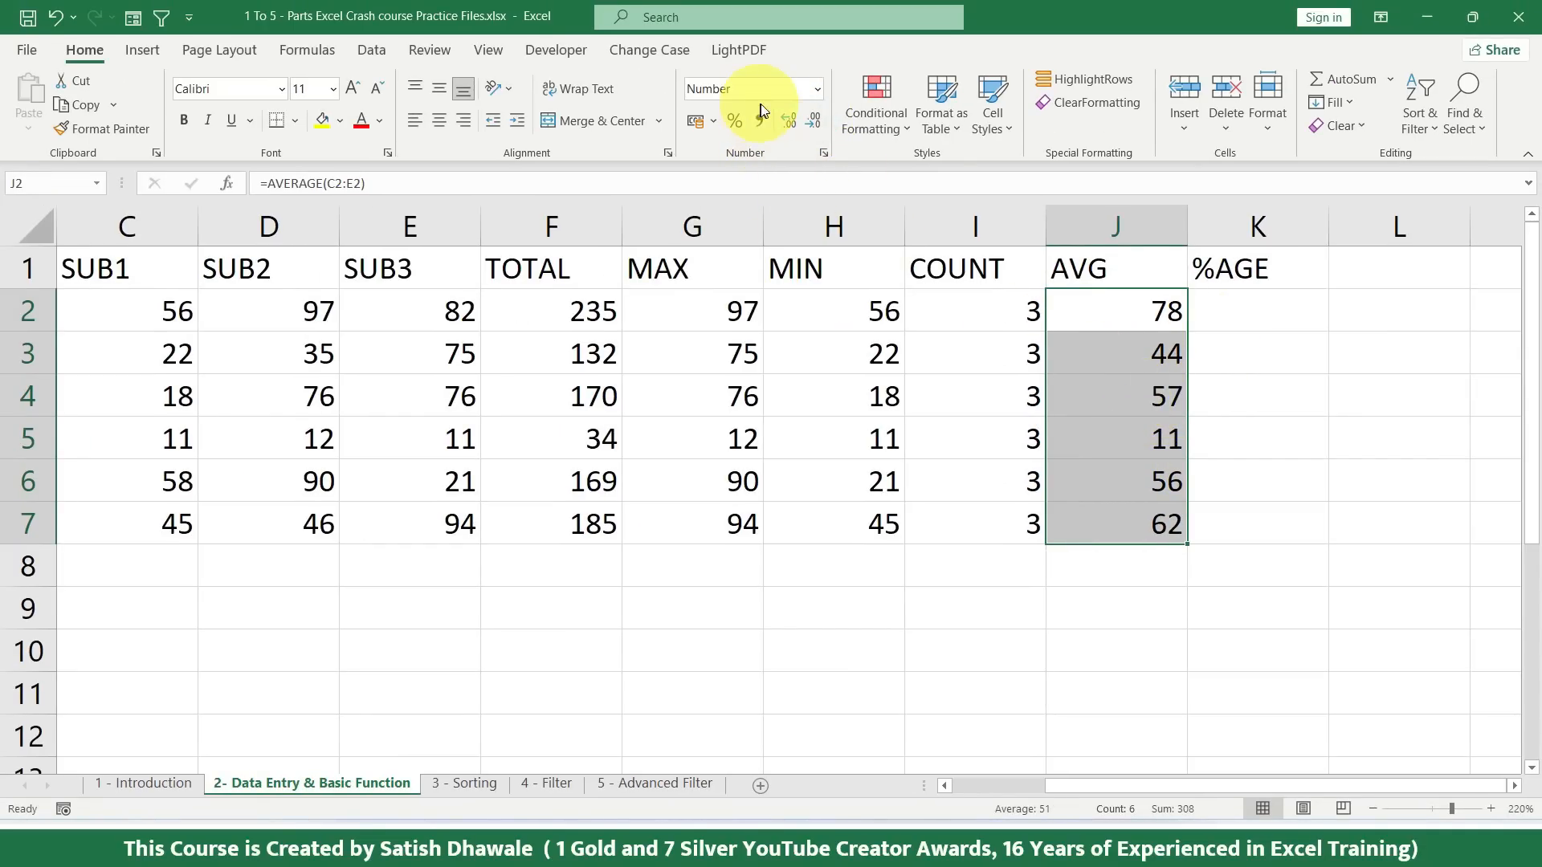
left_click(785, 119)
left_click(786, 119)
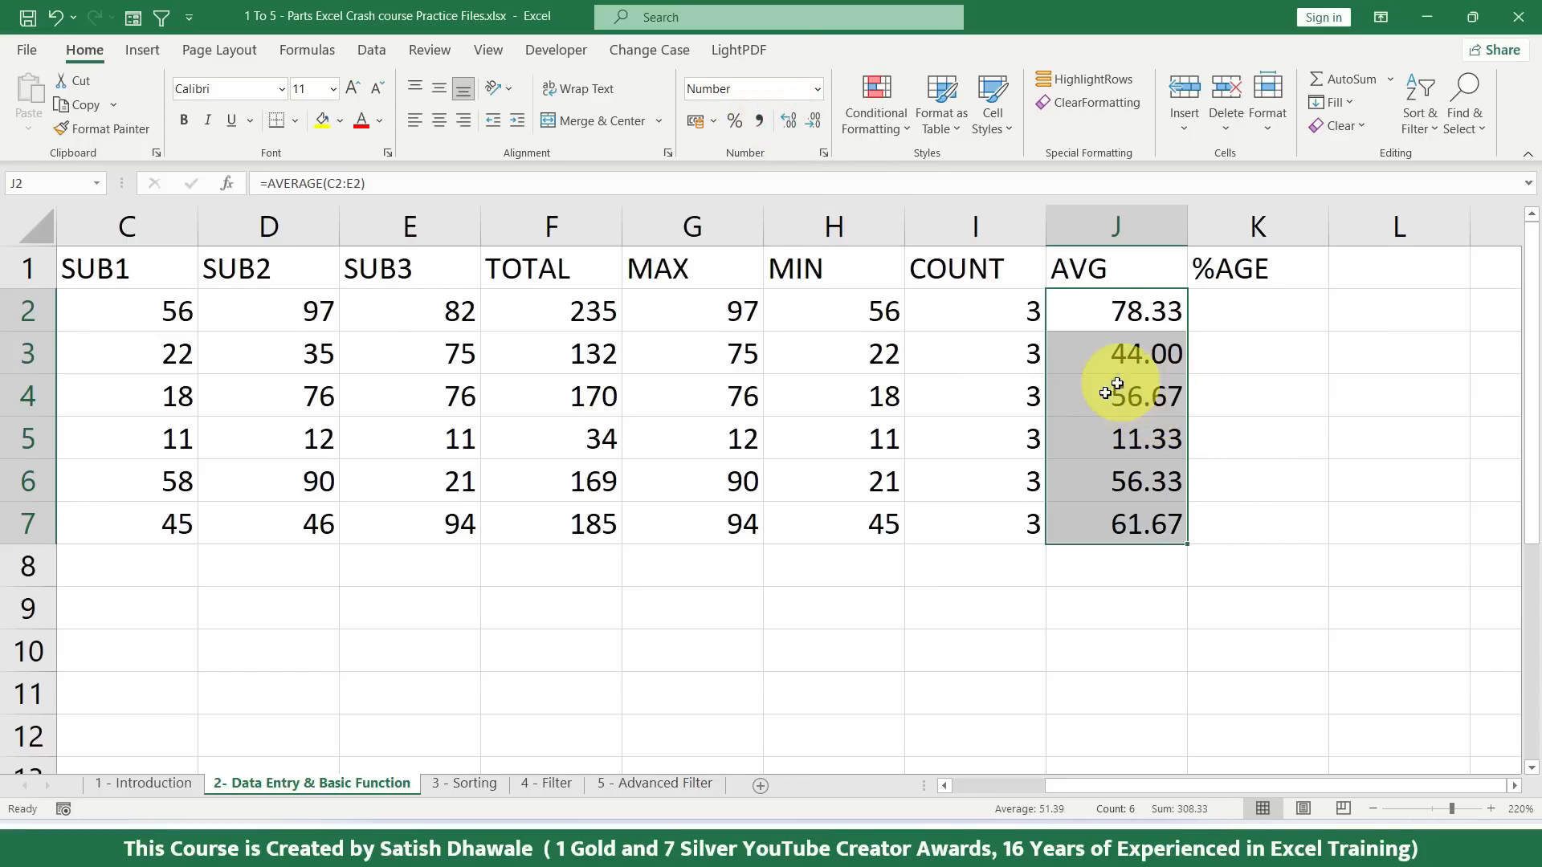
Step: Enter the percentage formula =F2/300*100 in cell K2 under %AGE and fill it down to K7
left_click(1263, 313)
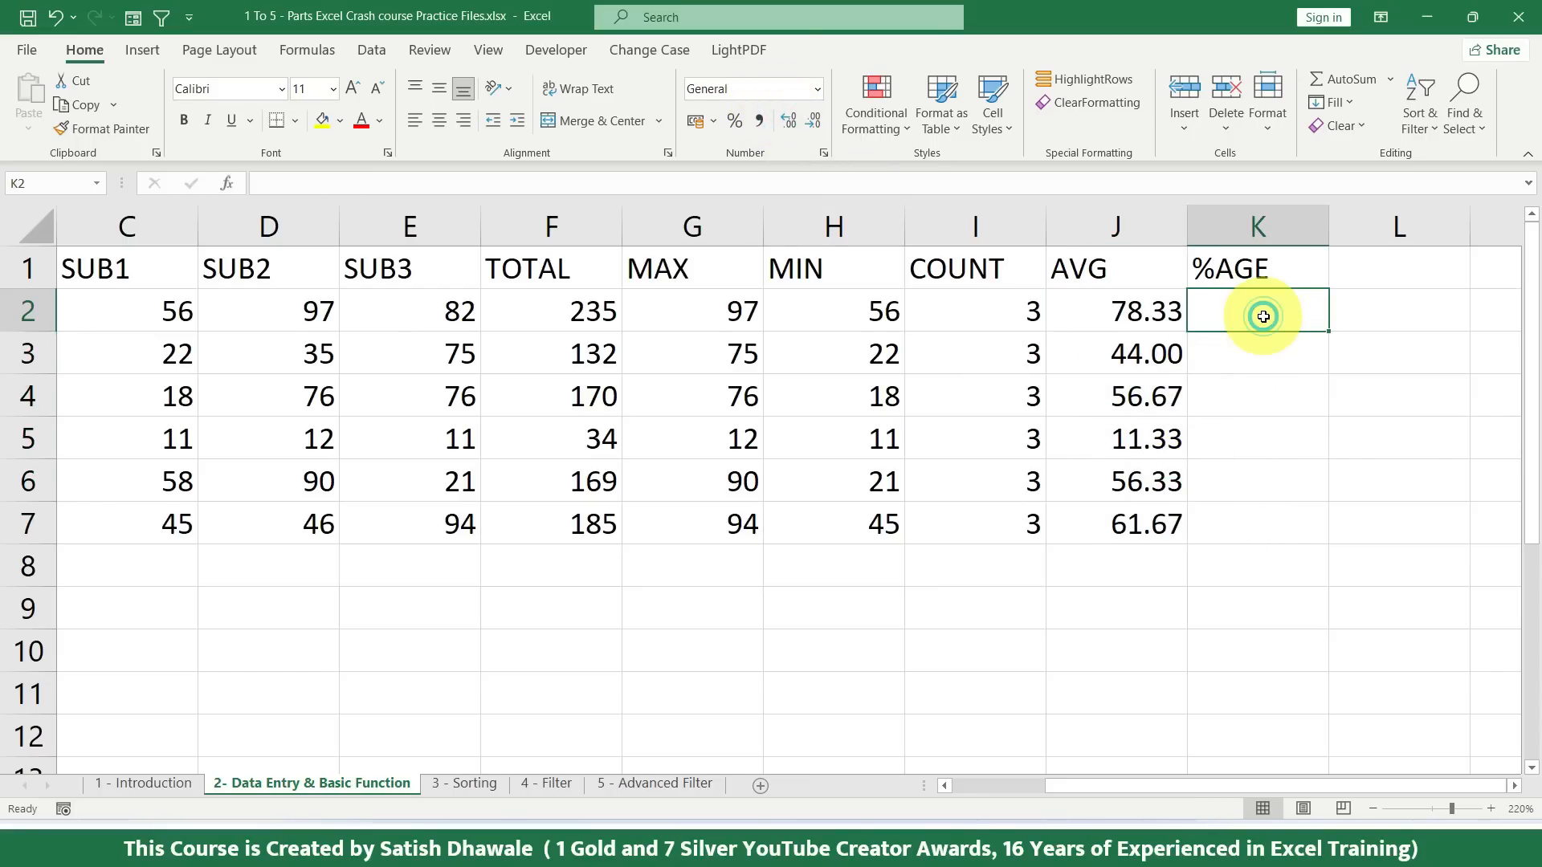
left_click(1257, 269)
left_click_drag(1257, 269, 1267, 534)
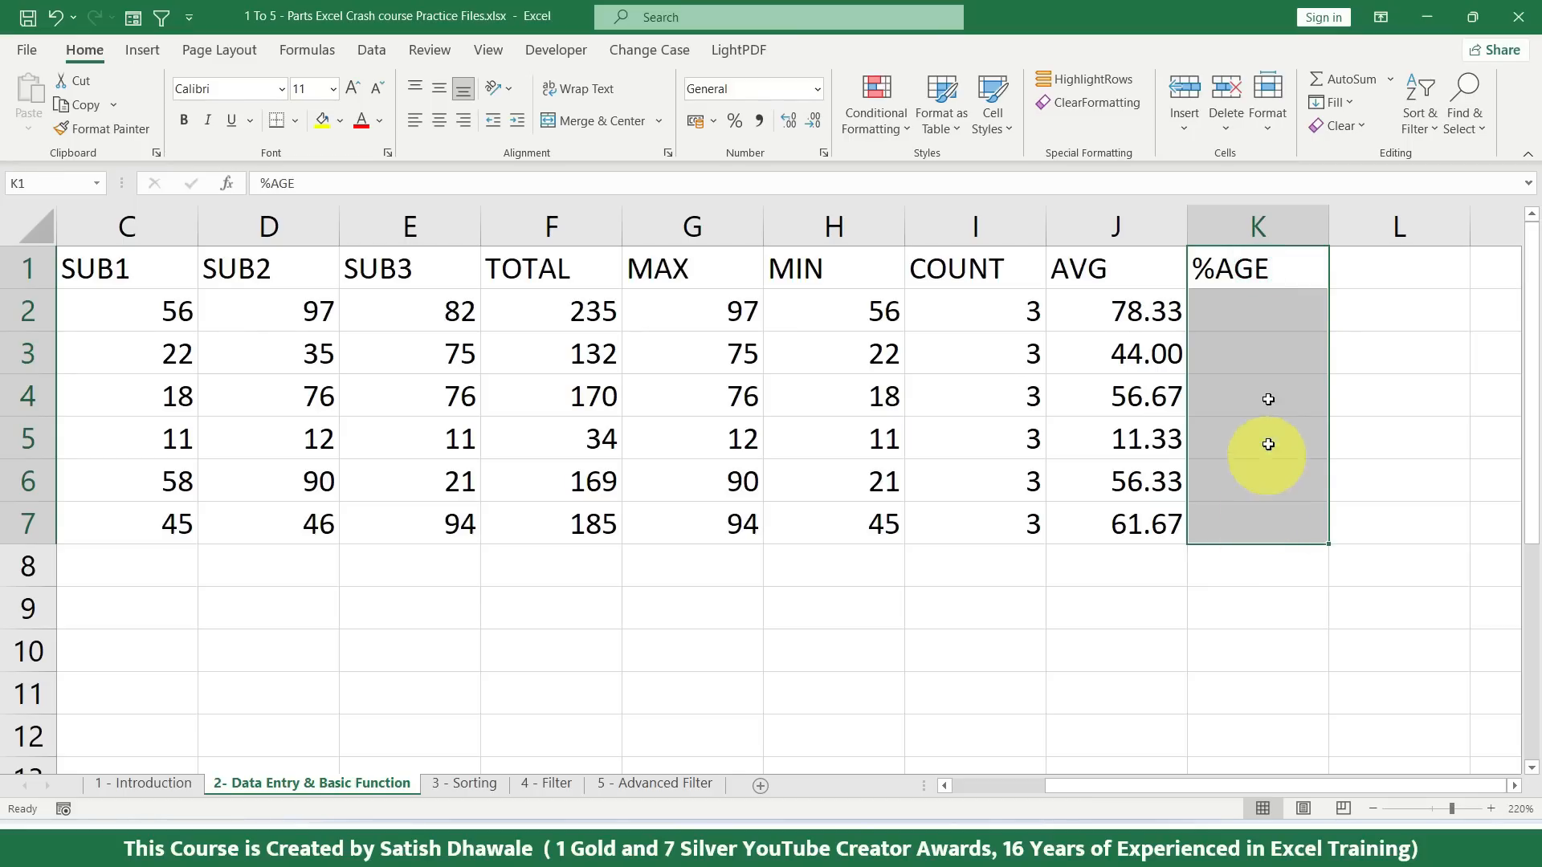
left_click(1270, 309)
type("=")
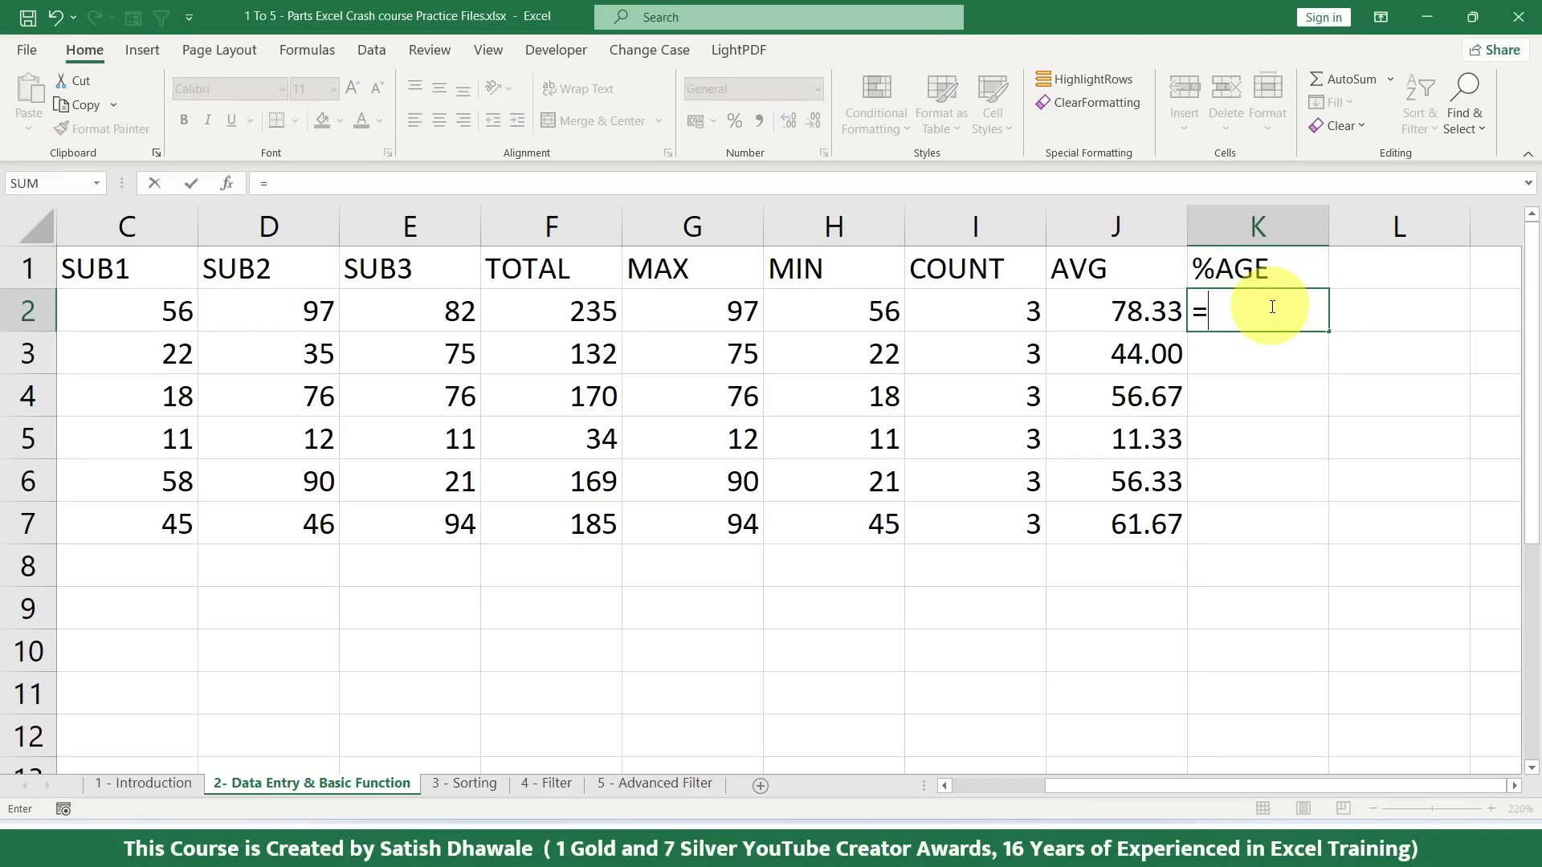
left_click(569, 308)
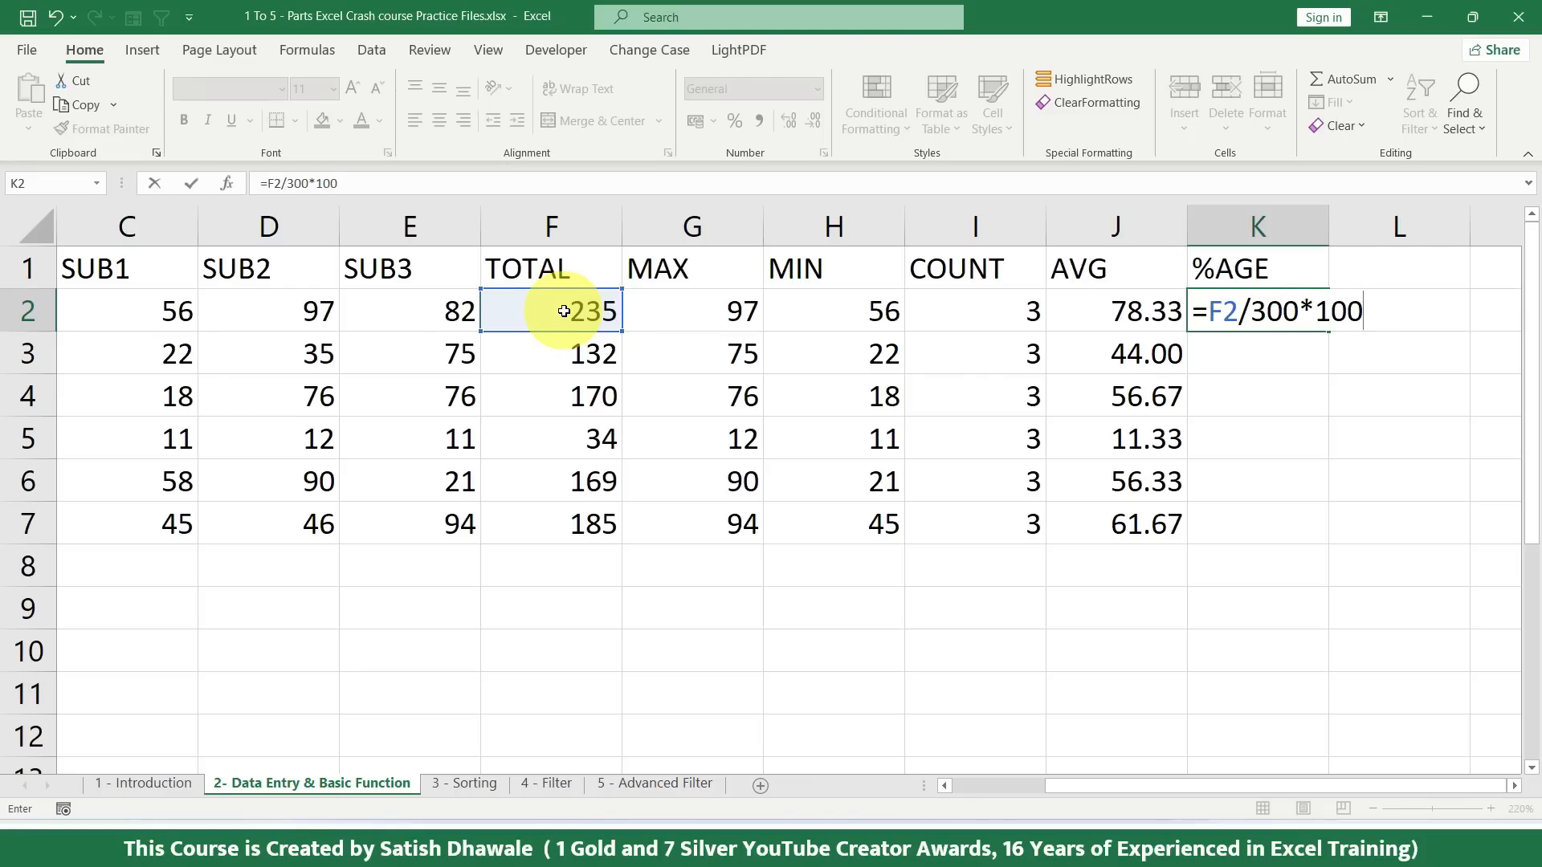
left_click_drag(1250, 310, 1317, 531)
key("Return")
left_click(1318, 310)
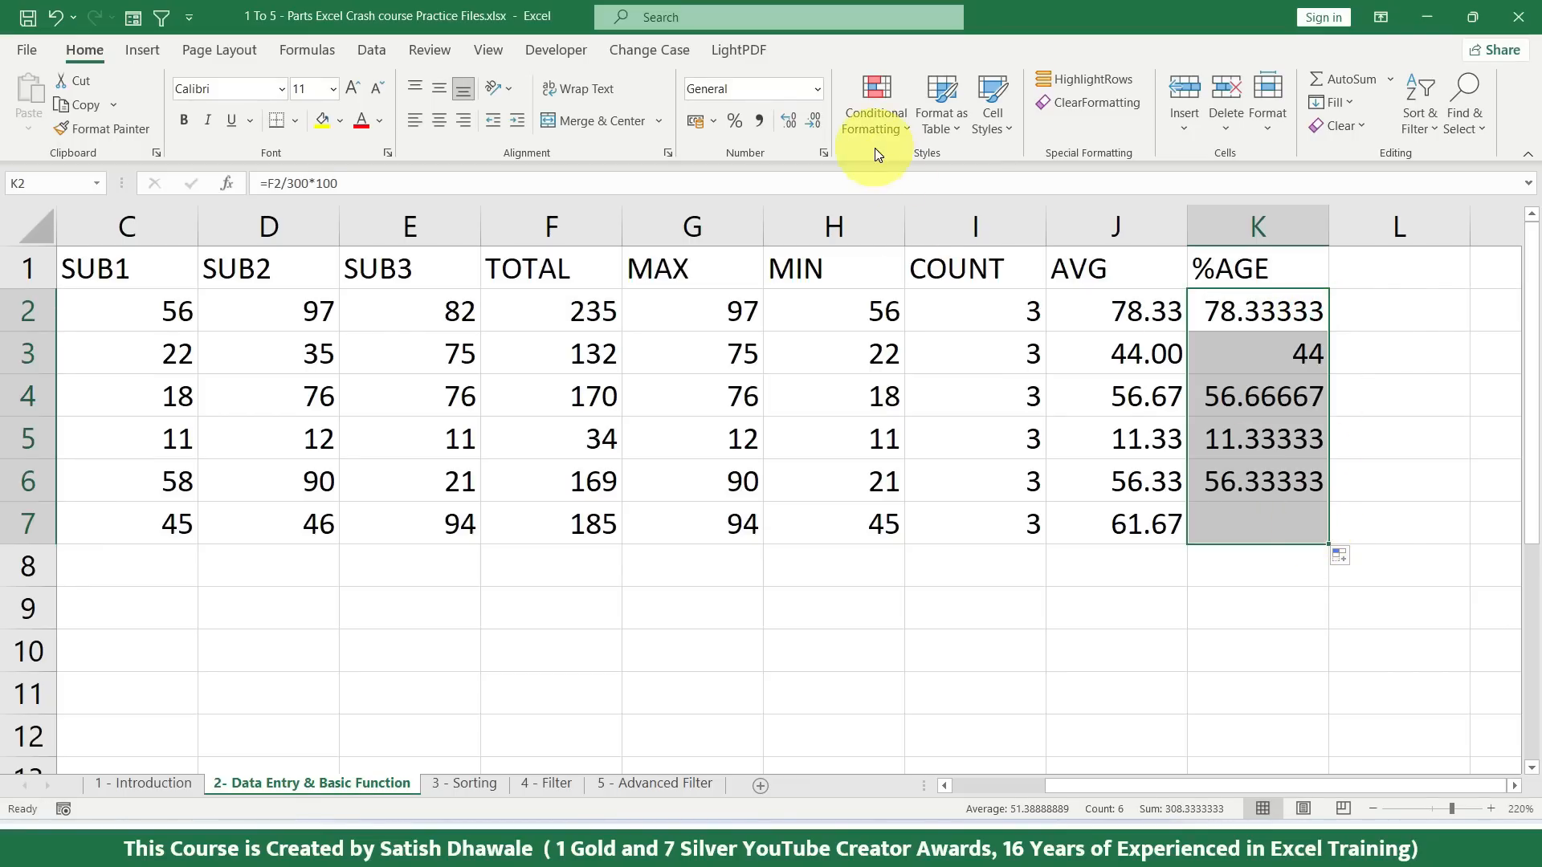
Step: Reduce the %AGE values in K2:K7 to two decimal places and compare them with the AVG column
left_click(815, 120)
left_click(815, 121)
left_click_drag(1157, 313, 1173, 520)
left_click_drag(1290, 310, 1281, 521)
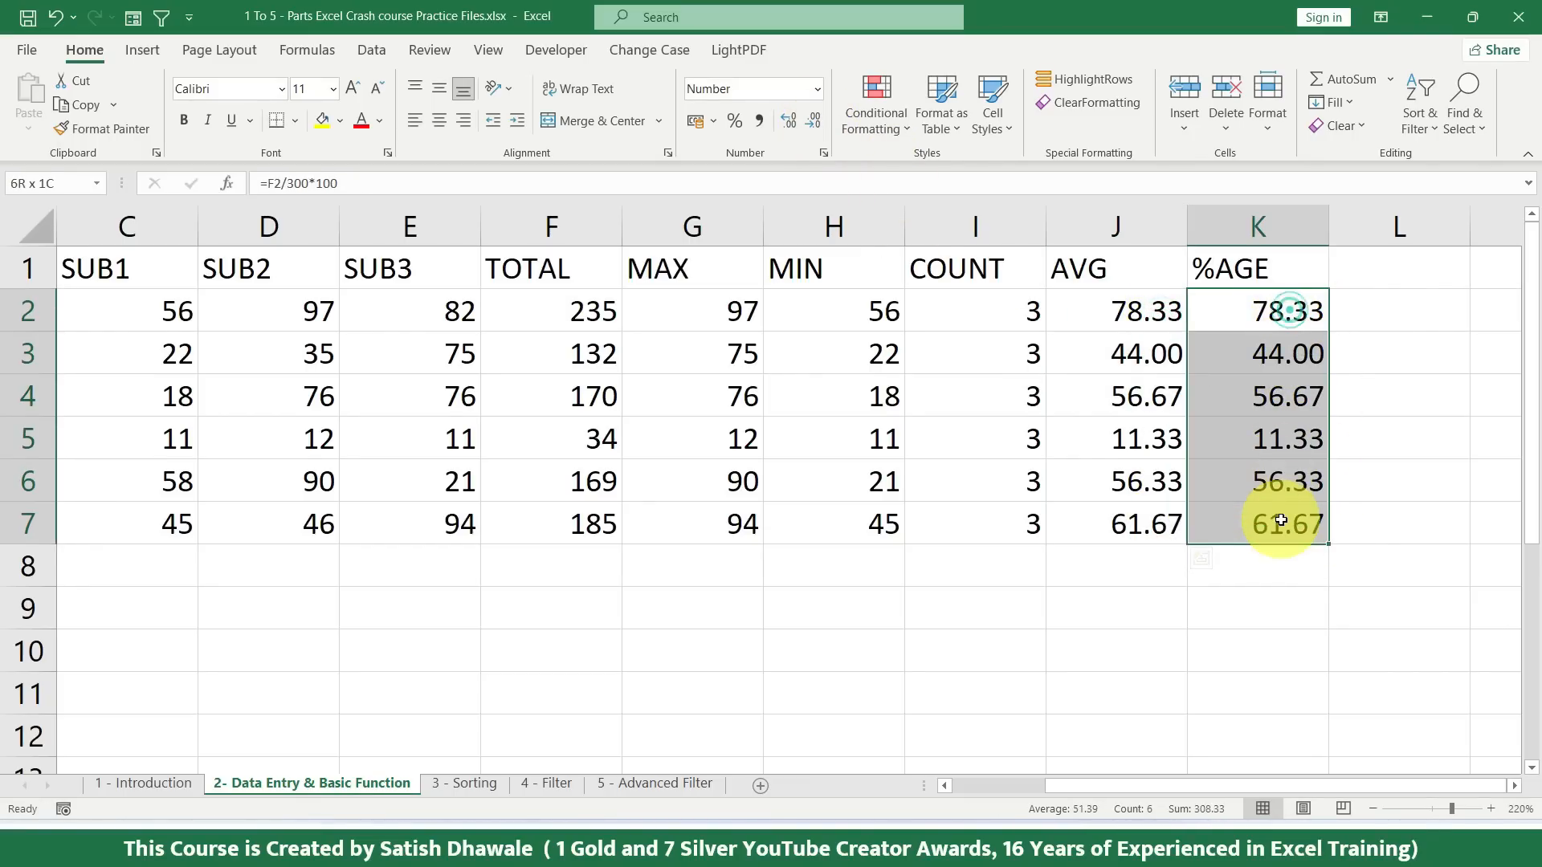
left_click_drag(1129, 310, 1156, 526)
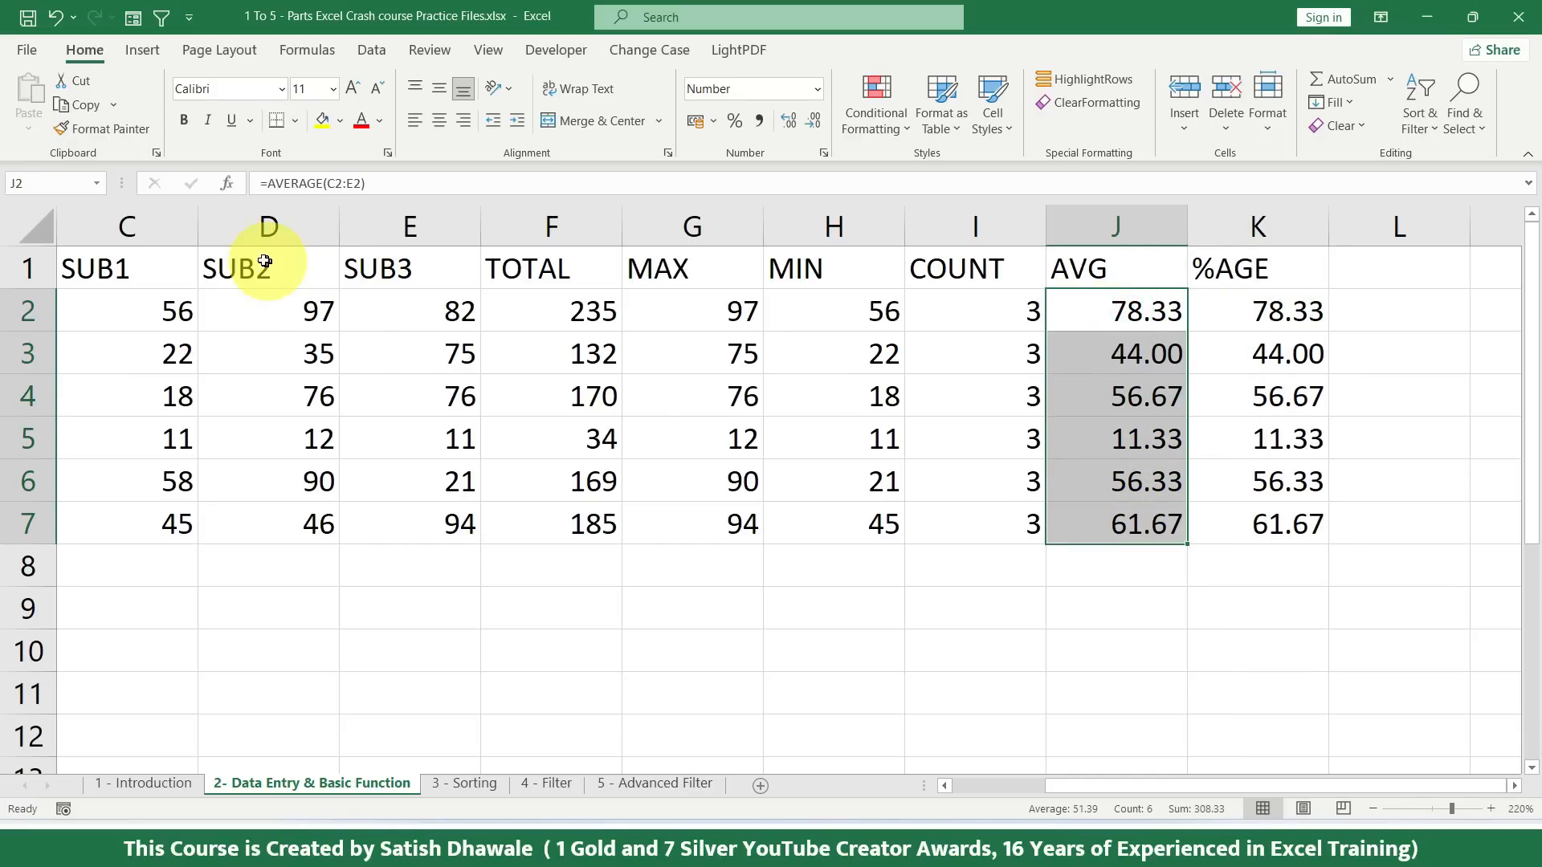
Step: Examine the marks in the SUB1, SUB2 and SUB3 columns one after another
left_click_drag(166, 271, 155, 512)
left_click_drag(268, 258, 287, 523)
left_click_drag(402, 273, 417, 526)
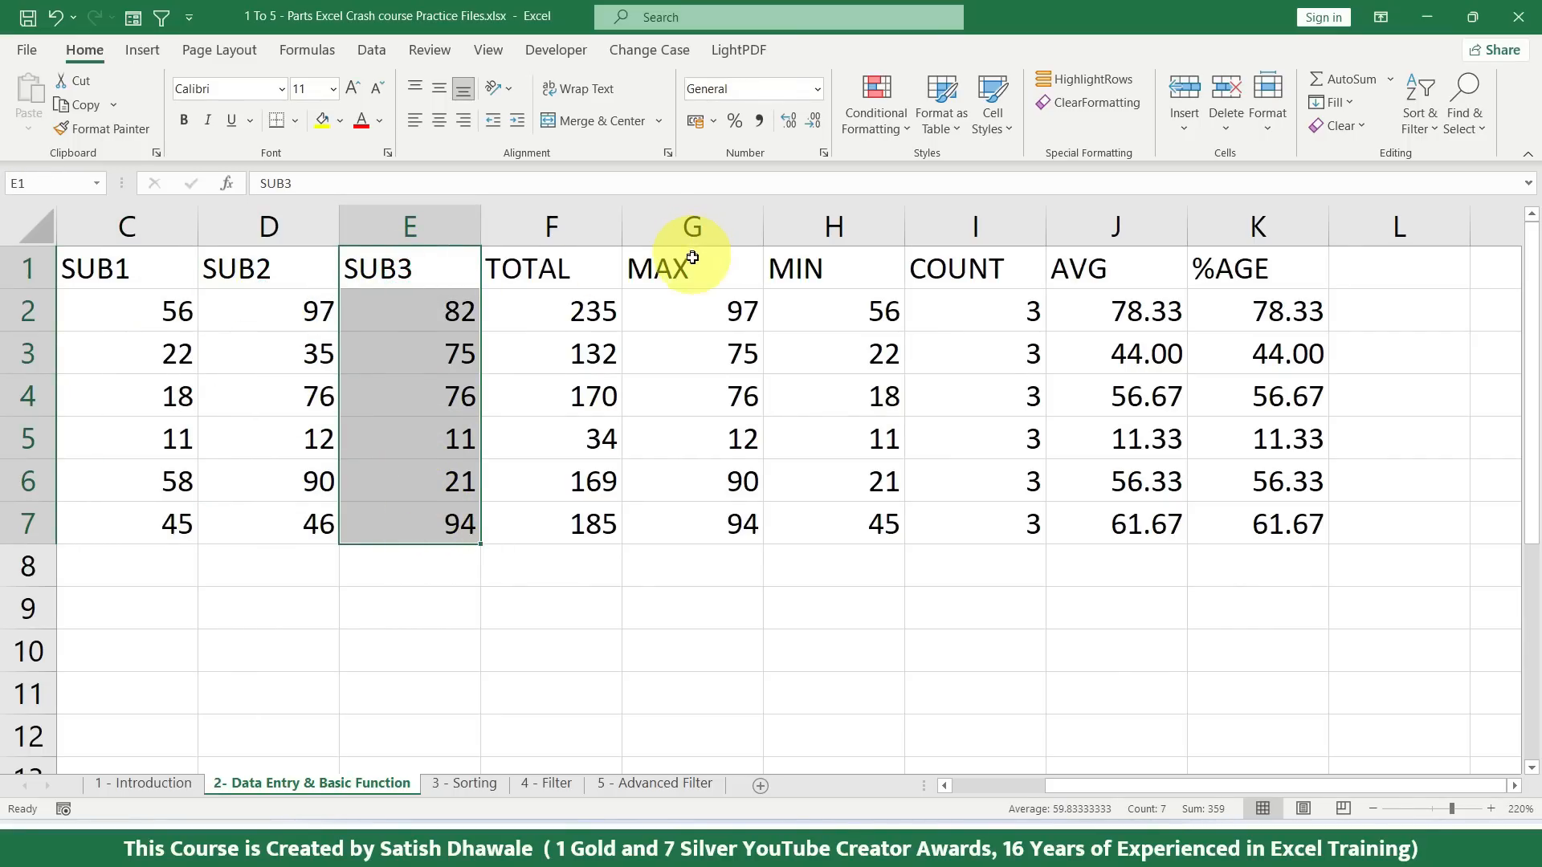
Step: Compare the %AGE column with the SUB1, SUB2, SUB3 and TOTAL columns by highlighting each one in turn
left_click_drag(1284, 273, 1290, 522)
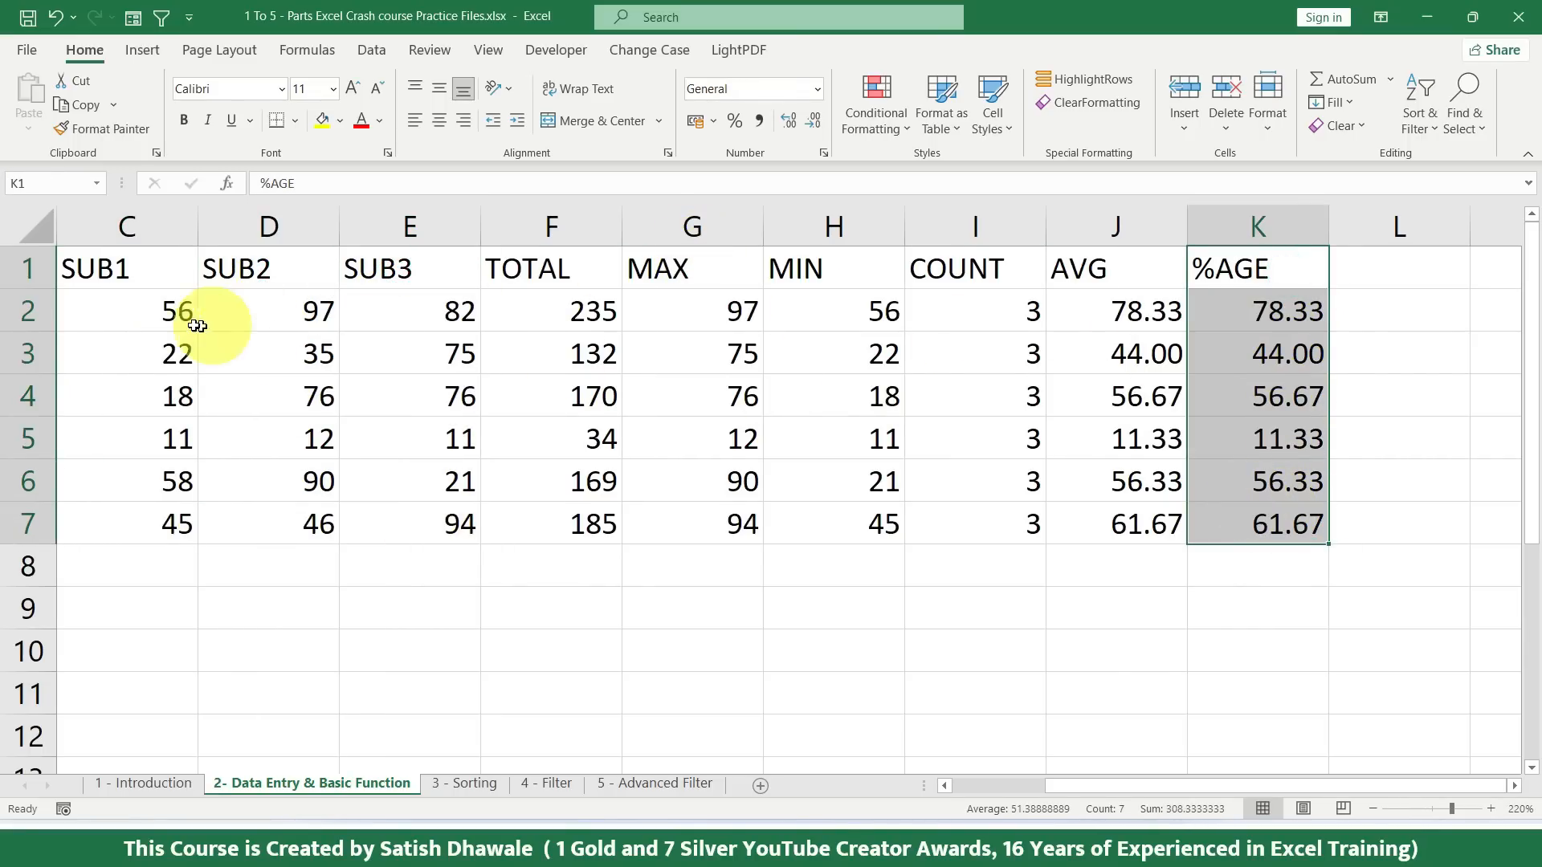
left_click_drag(158, 277, 157, 534)
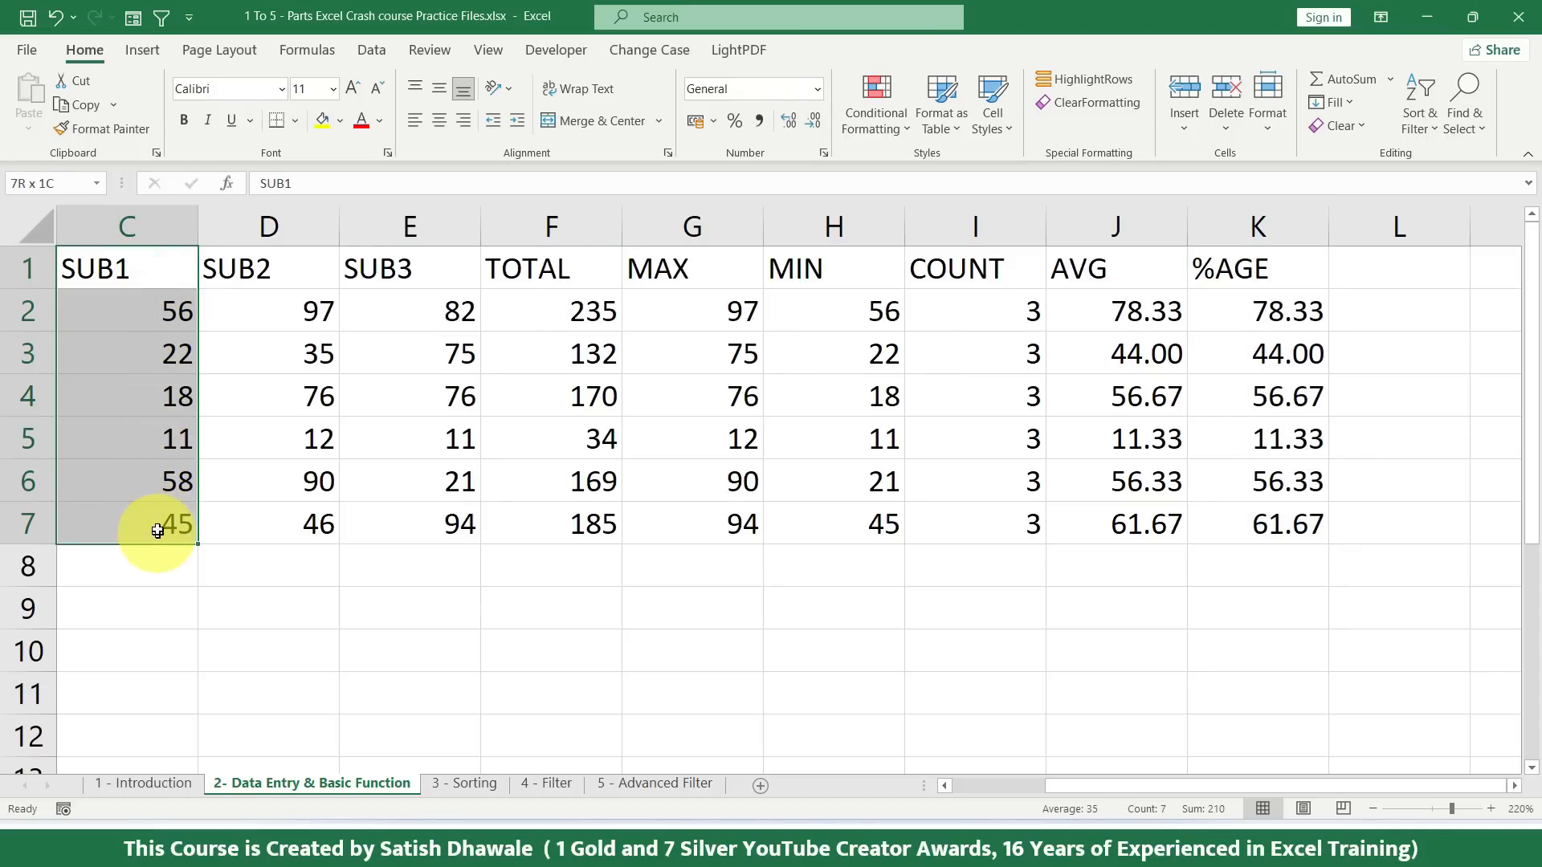
left_click_drag(265, 273, 296, 530)
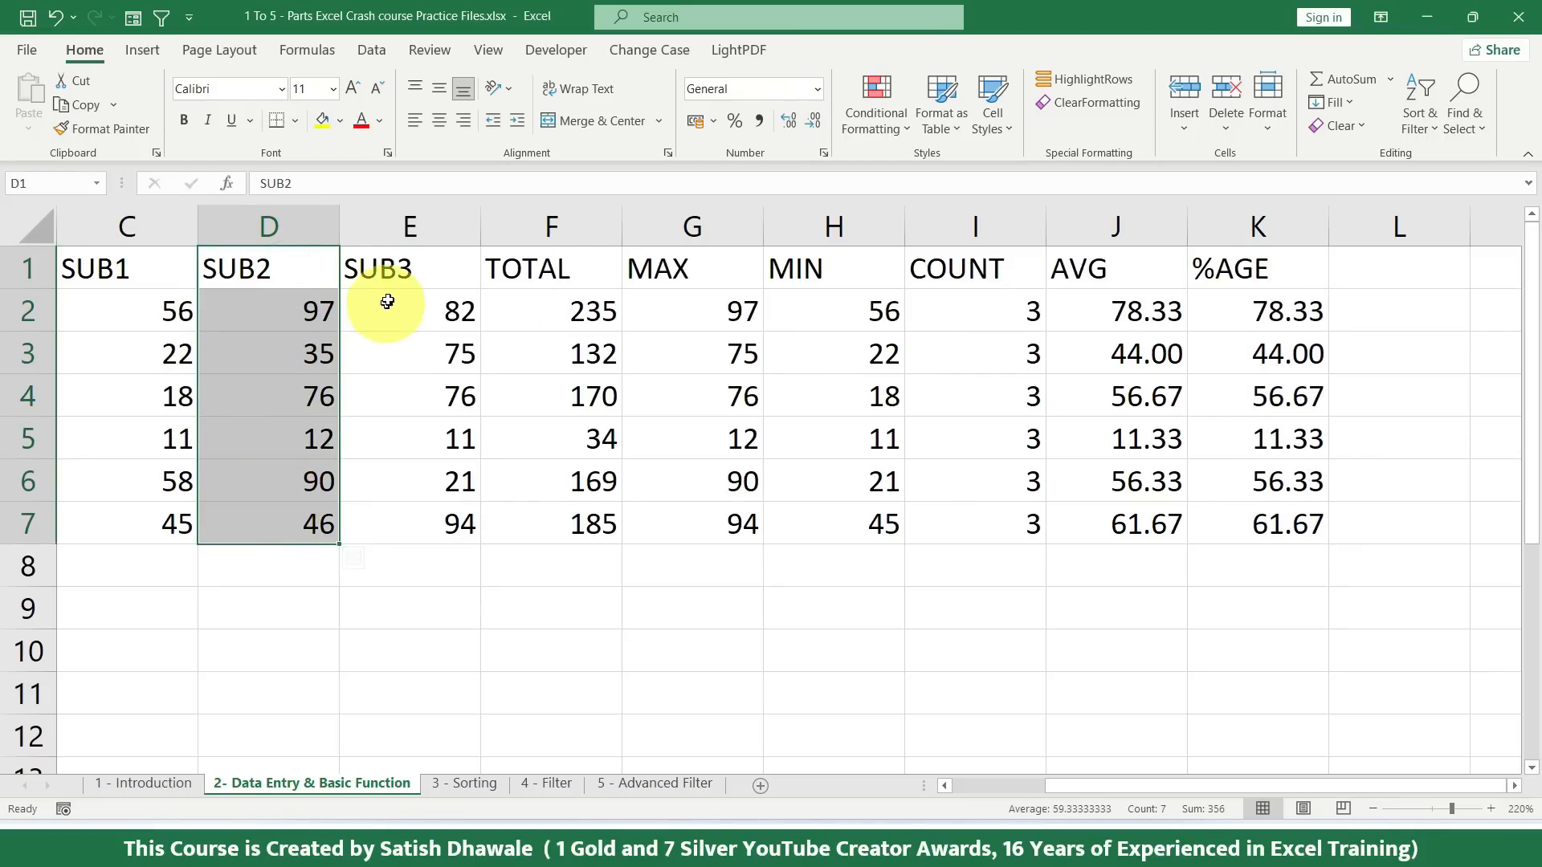
left_click_drag(393, 269, 417, 509)
left_click_drag(590, 264, 583, 528)
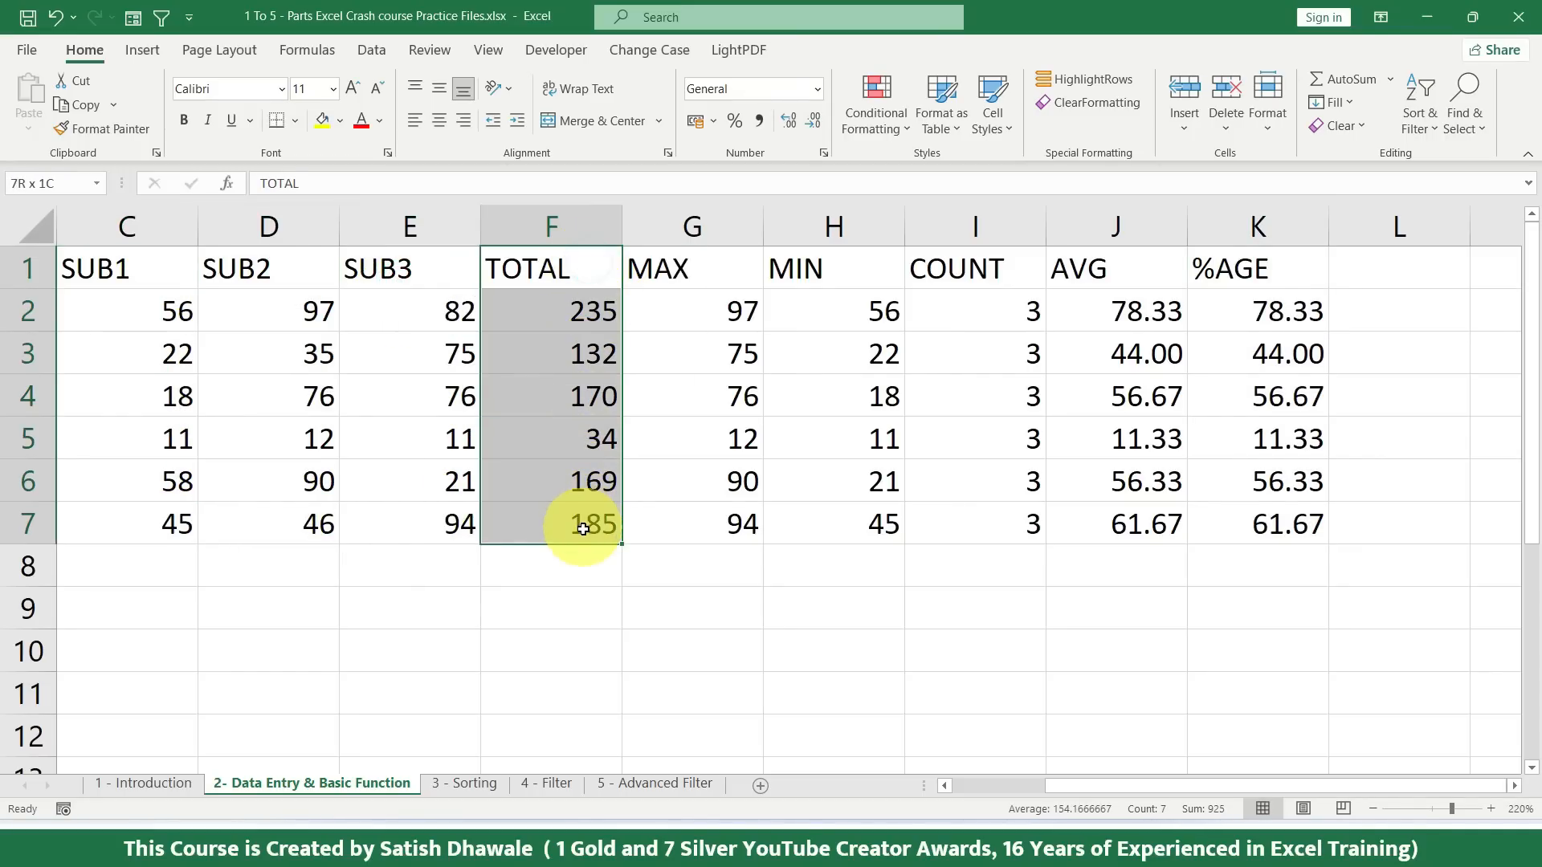
left_click_drag(1293, 274, 1277, 518)
Step: Clear the percentage formulas from K2:K7 under the %AGE heading
left_click(1284, 318)
double_click(1293, 314)
left_click_drag(1205, 311, 1289, 522)
key("Escape")
key("Delete")
left_click(1283, 299)
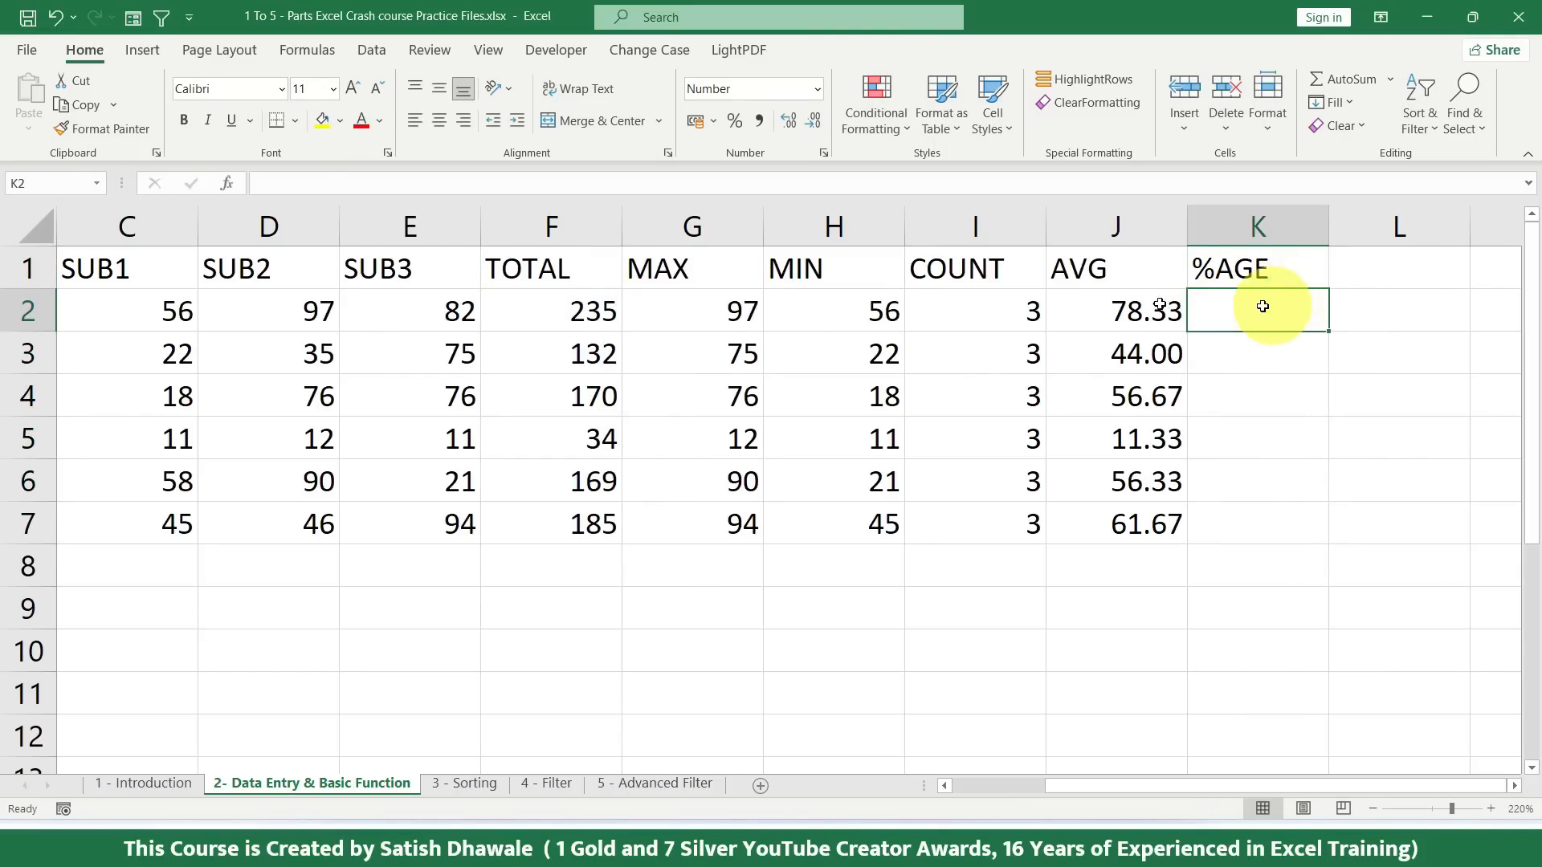
Step: Set the SUB1 mark in C2 to 148, and check the other marks and the AVG in row 2
left_click(161, 311)
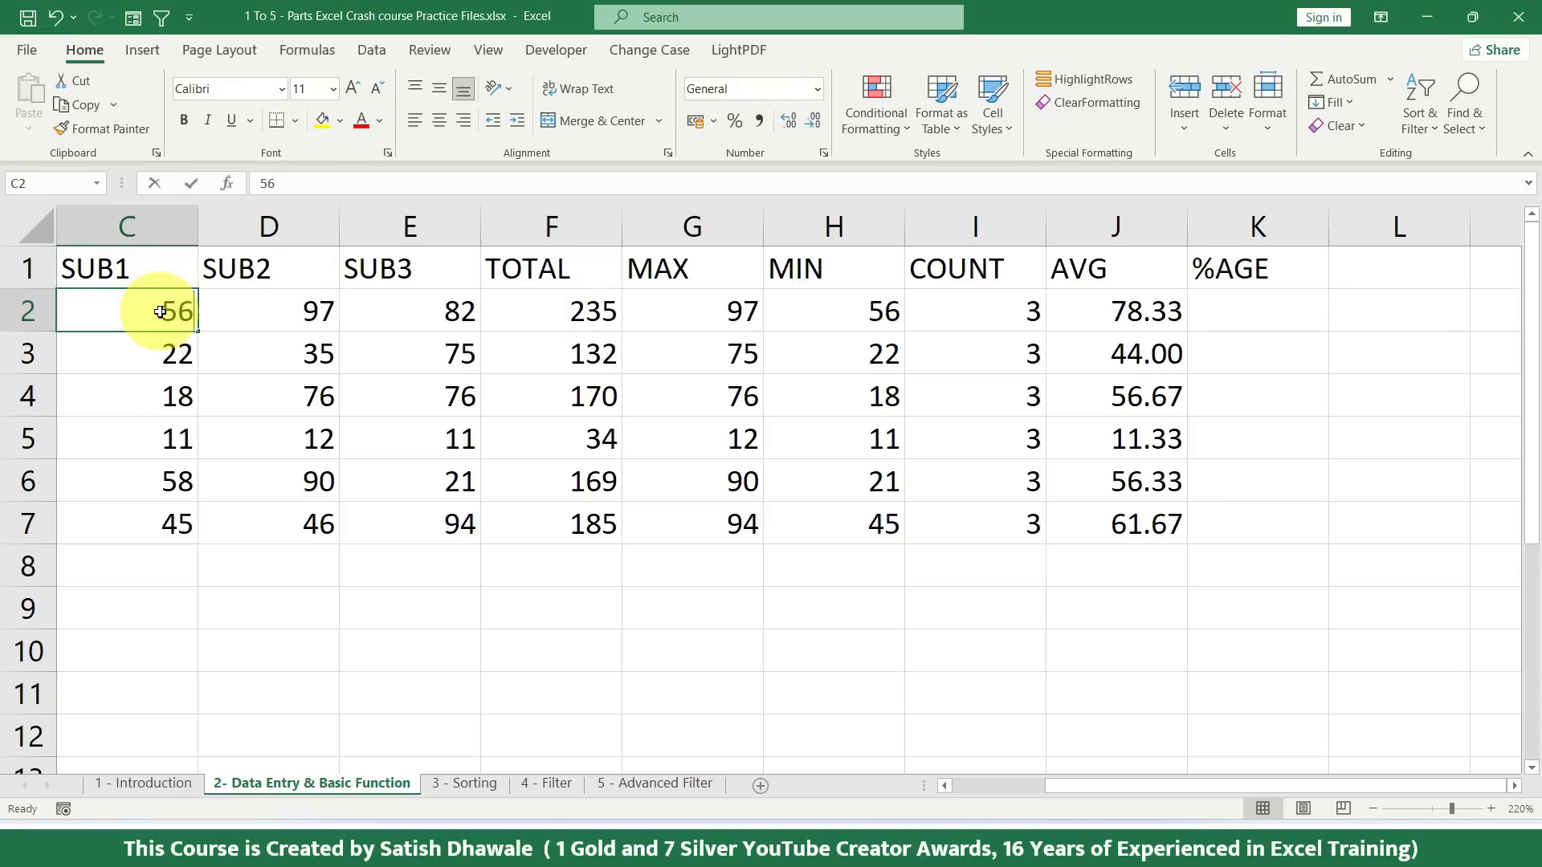
type("148")
key("ctrl+Return")
left_click(131, 307)
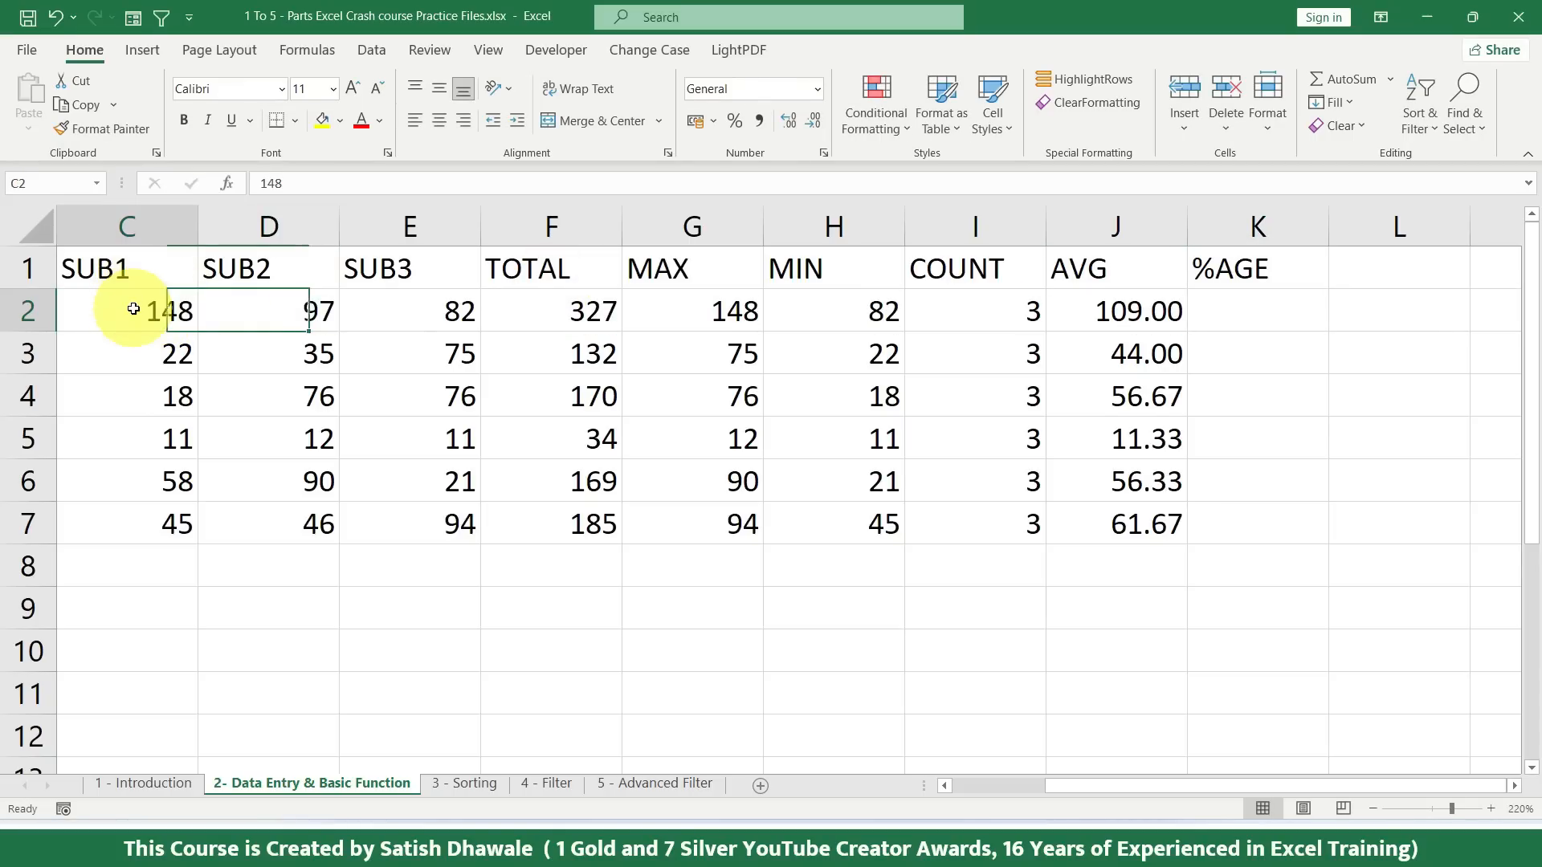
left_click(308, 311)
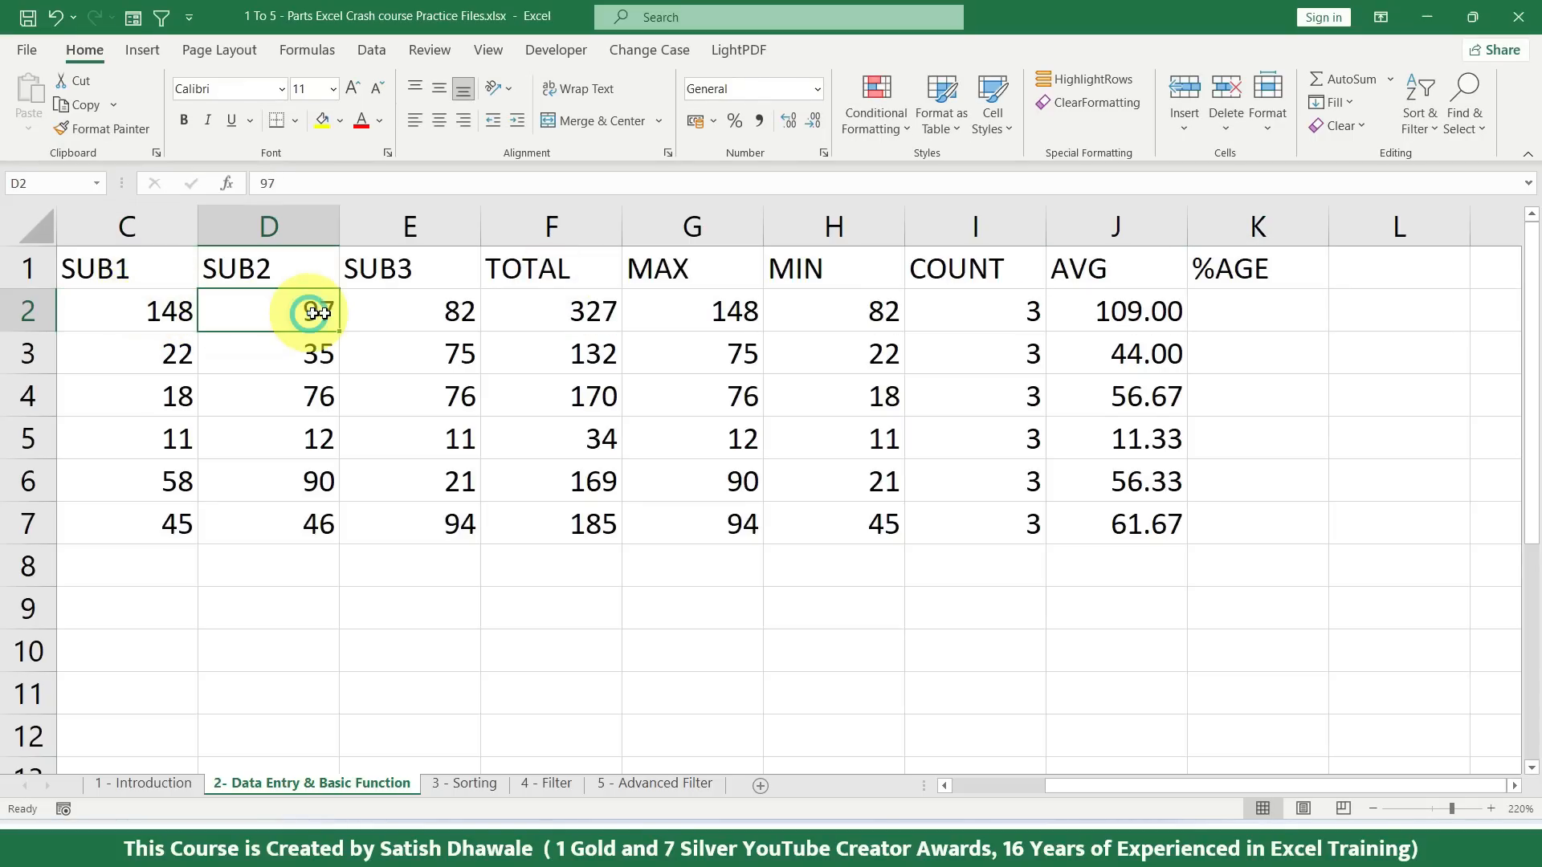
left_click(422, 310)
left_click(1132, 317)
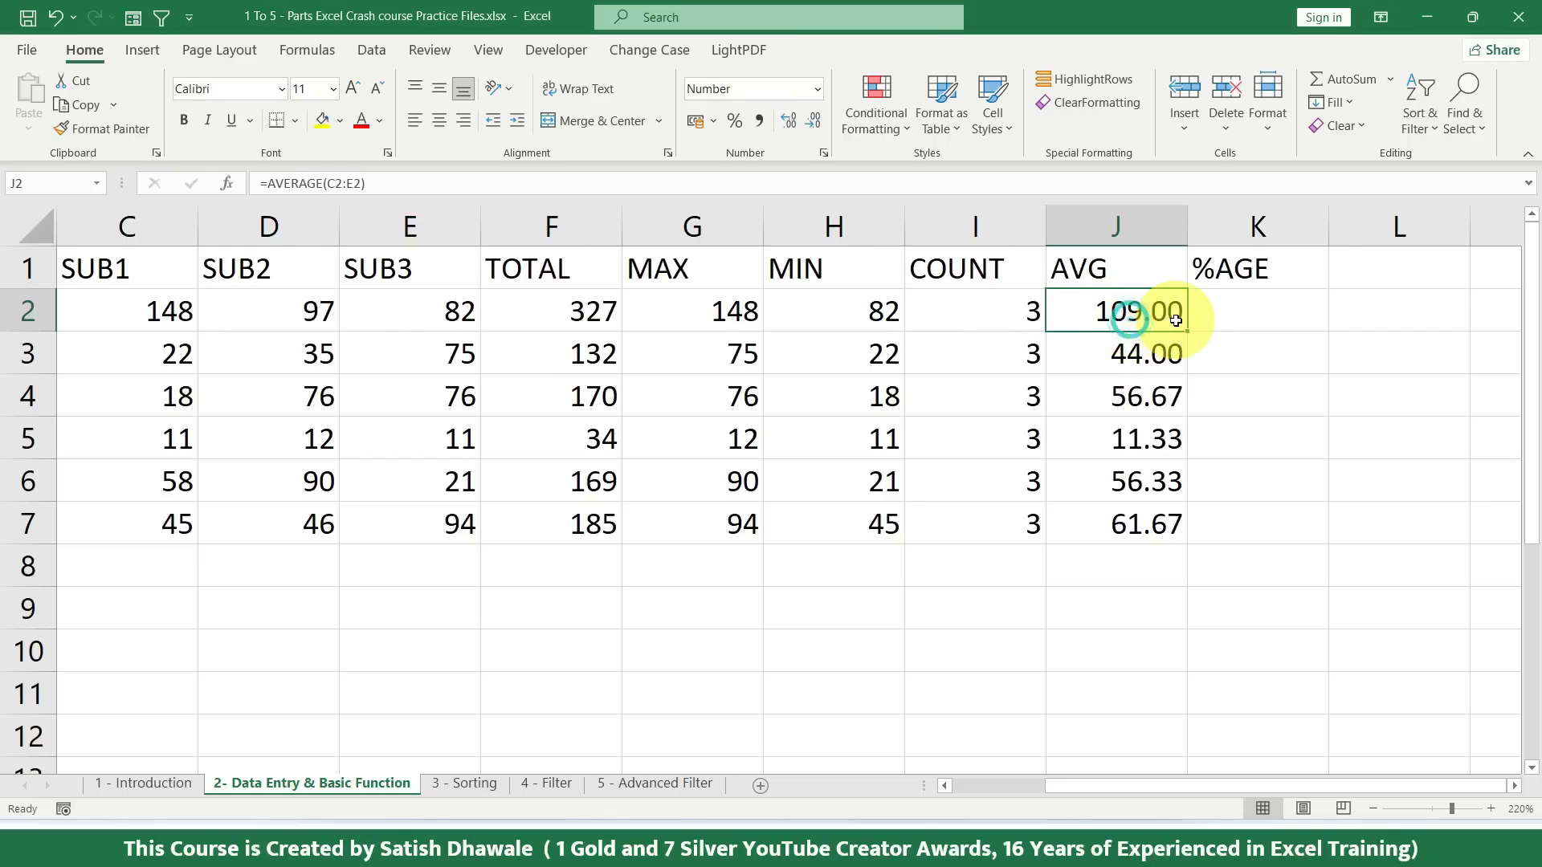
Step: Enter the percentage formula =F2/350*100 in K2 and fill it down to K7
left_click(1260, 316)
type("=")
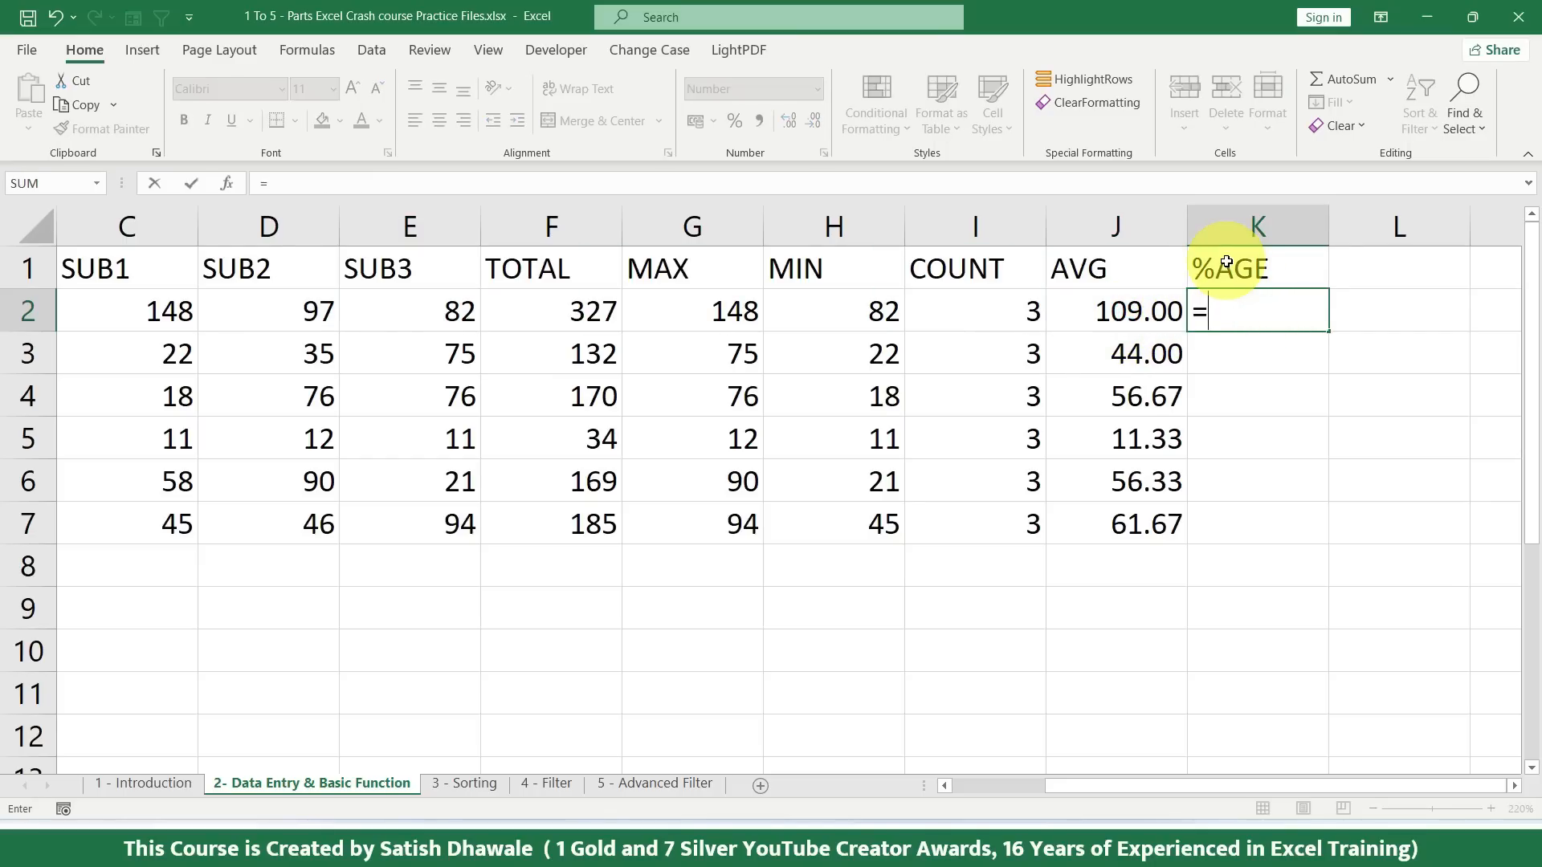
left_click(579, 304)
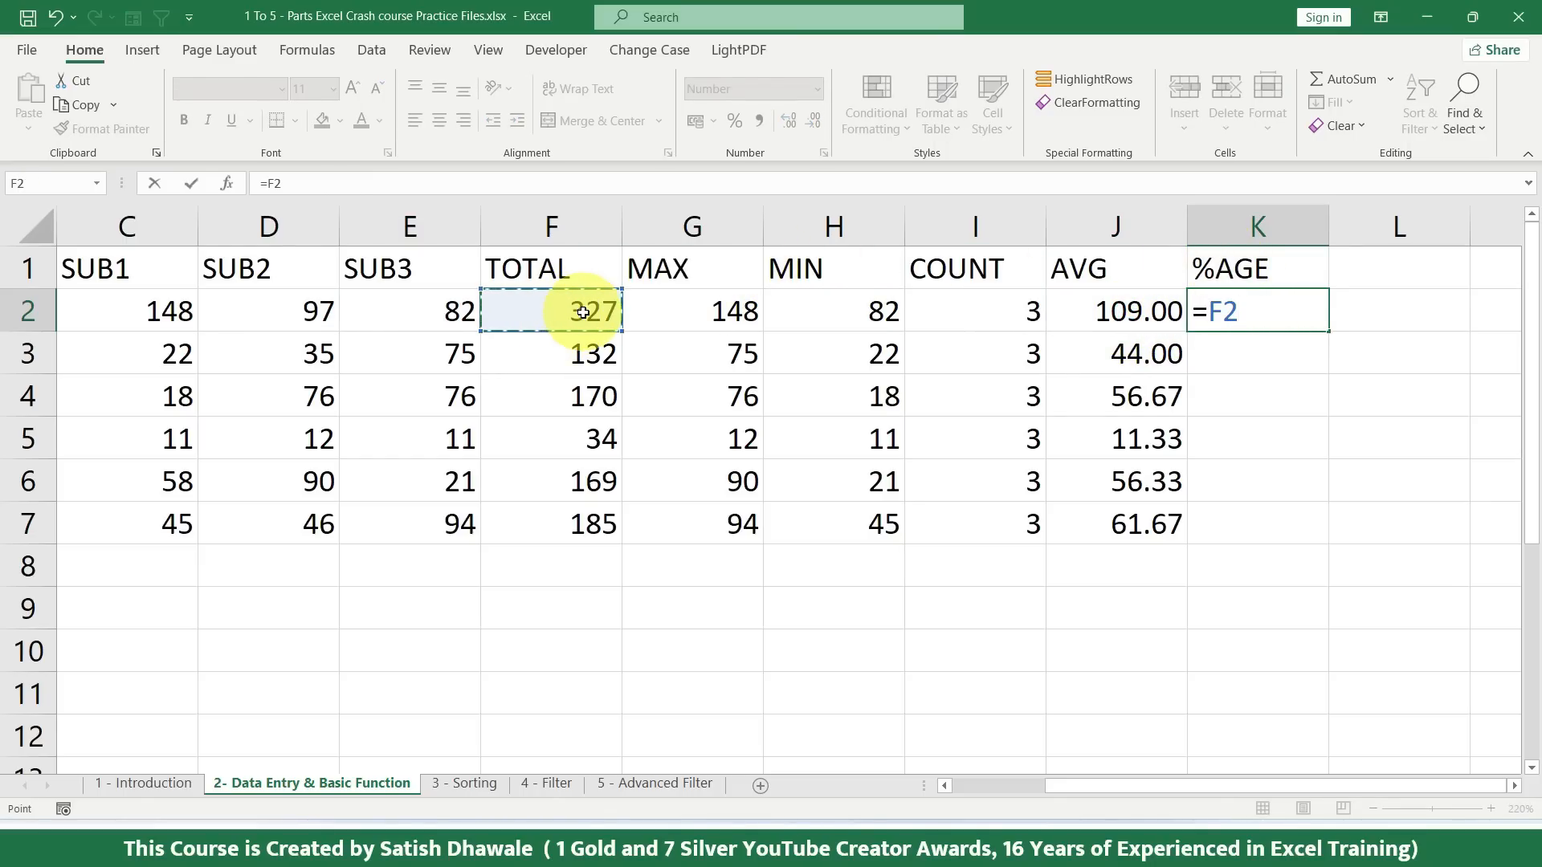
type("/")
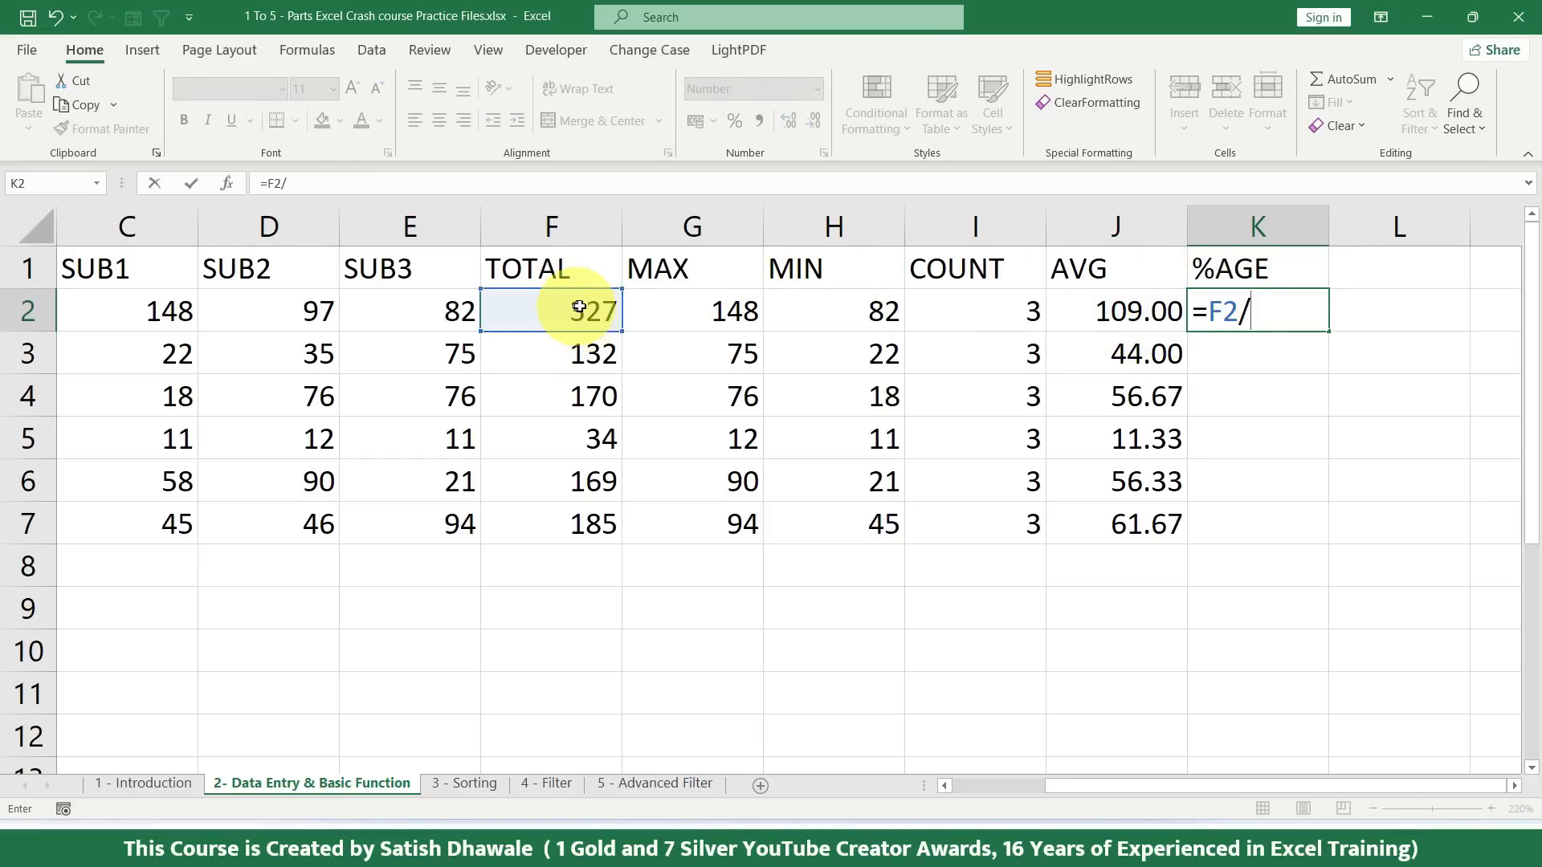
type("30")
key("Delete")
type("50")
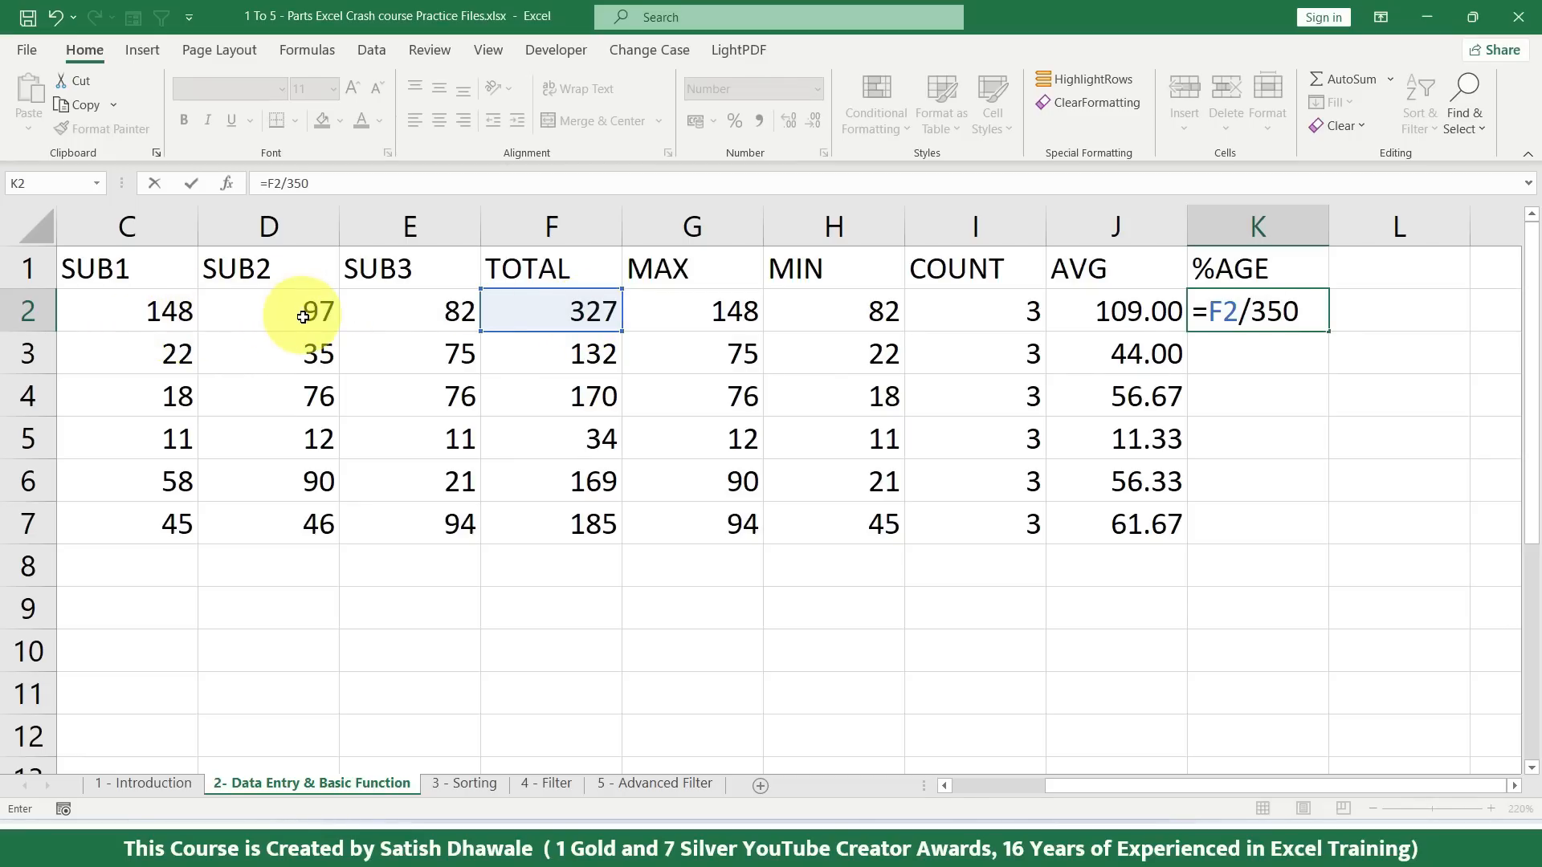
type("*100")
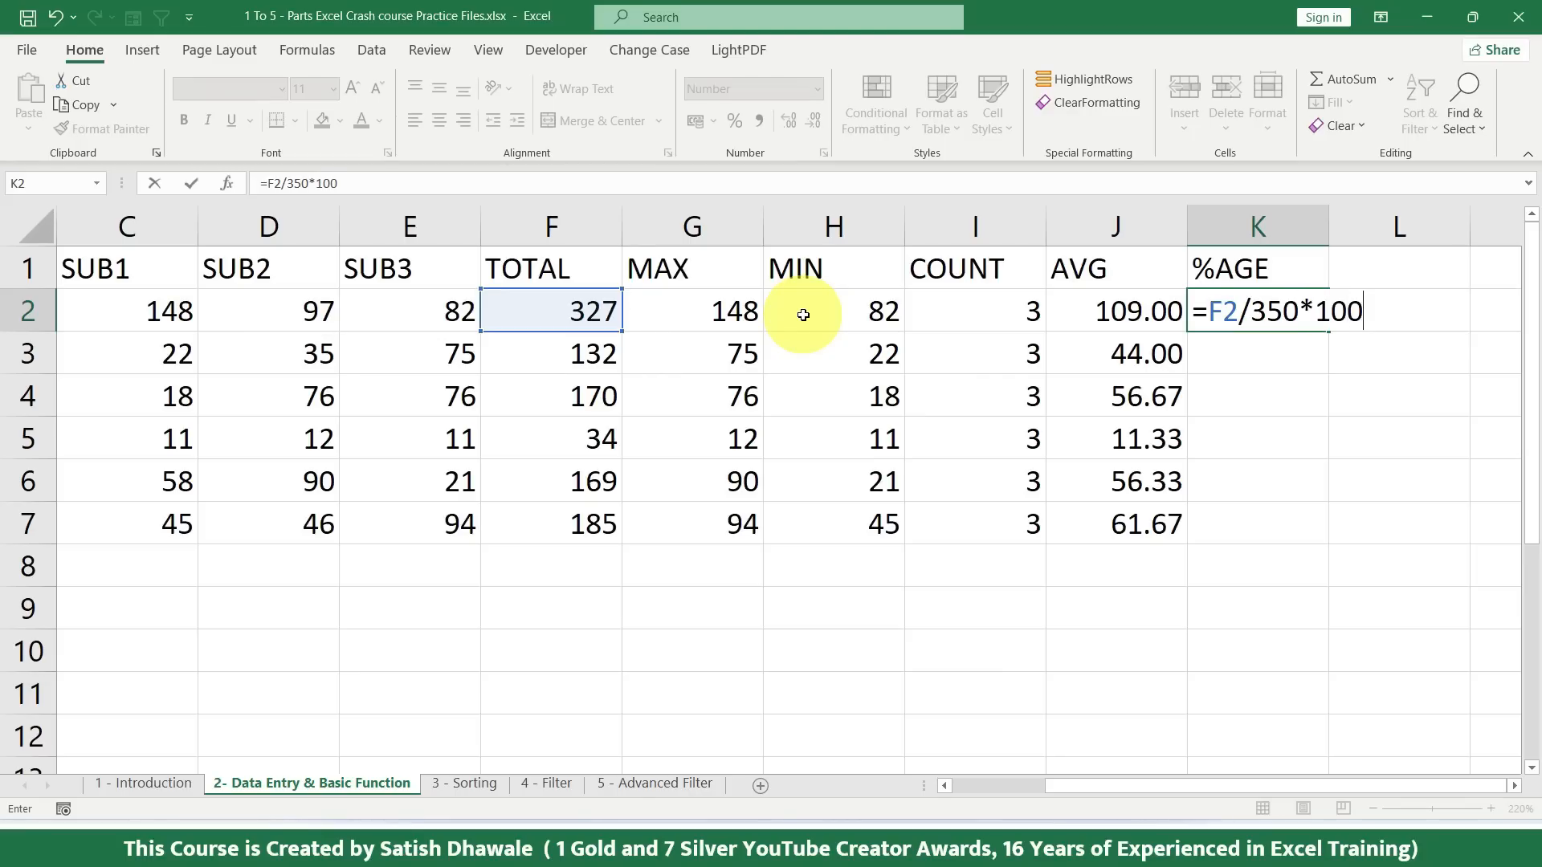
key("Return")
left_click(1301, 312)
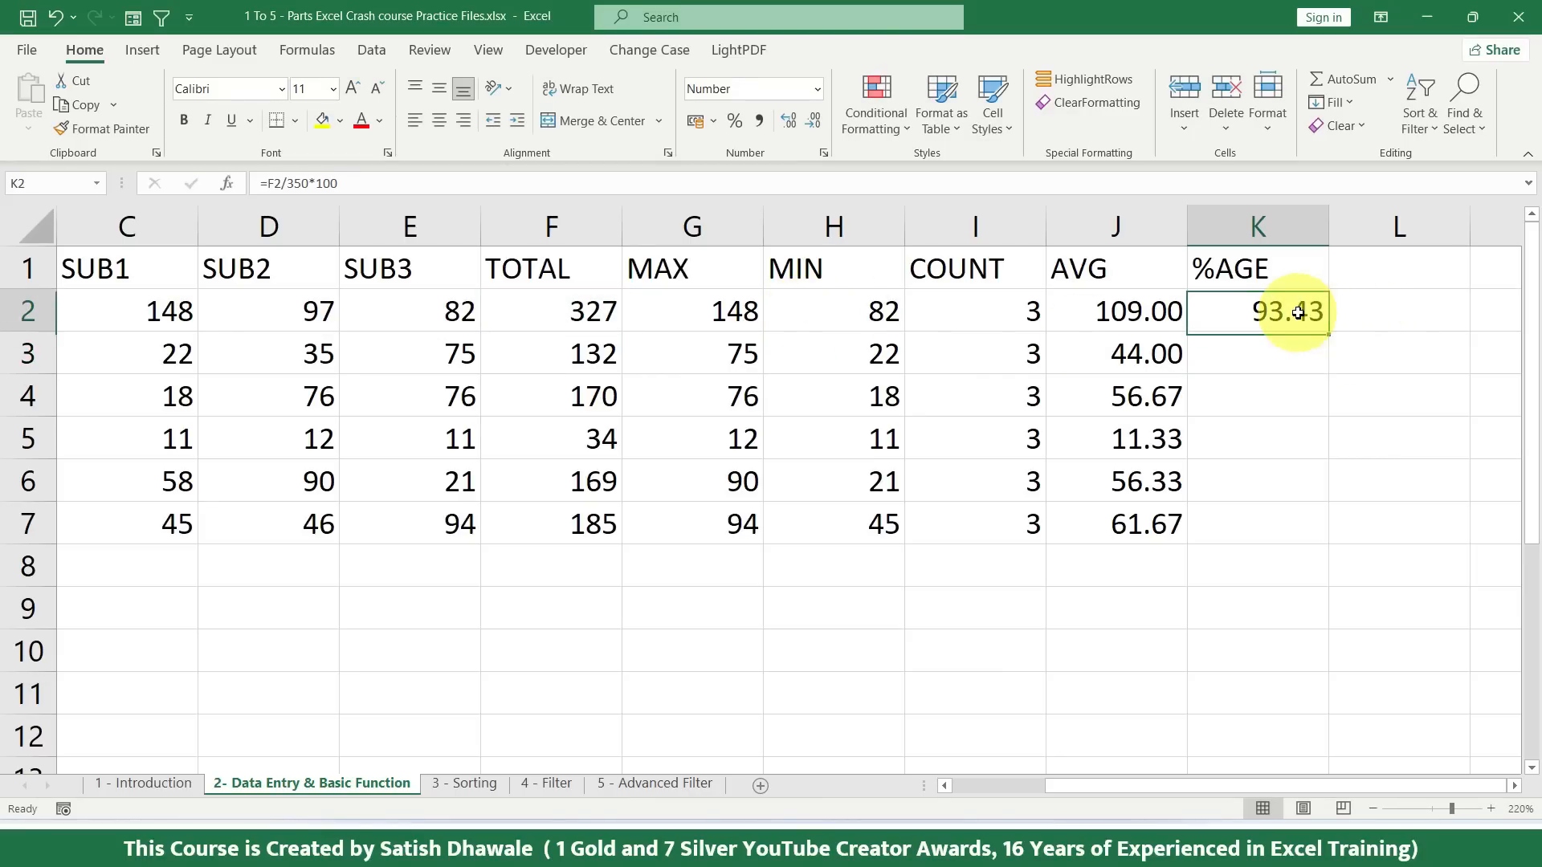
double_click(1327, 331)
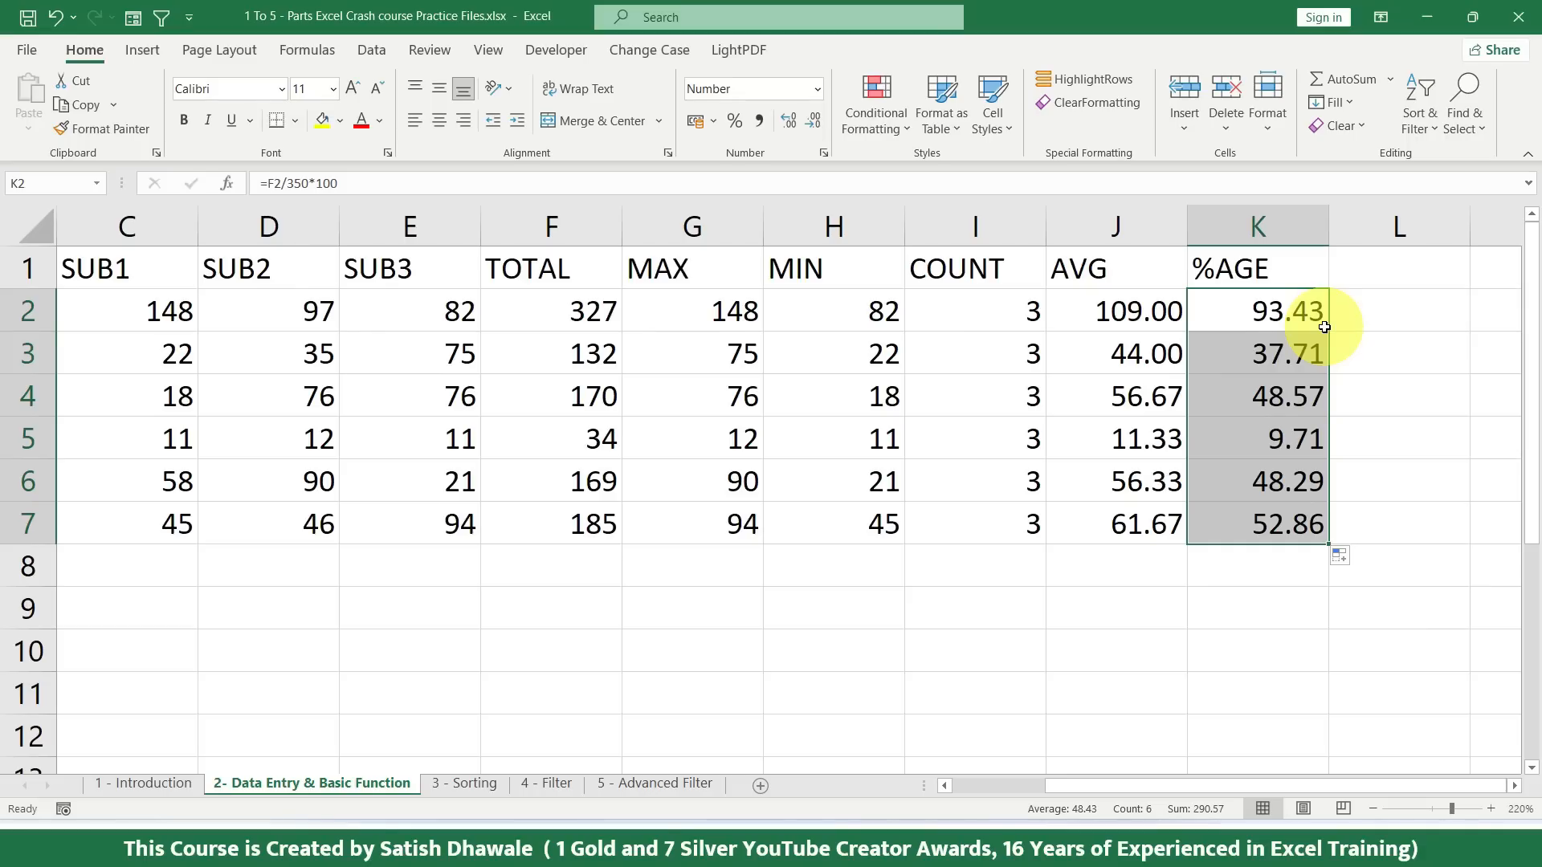
Step: Narrow the SUB1 column so it closely fits its heading
left_click_drag(1288, 274, 39, 532)
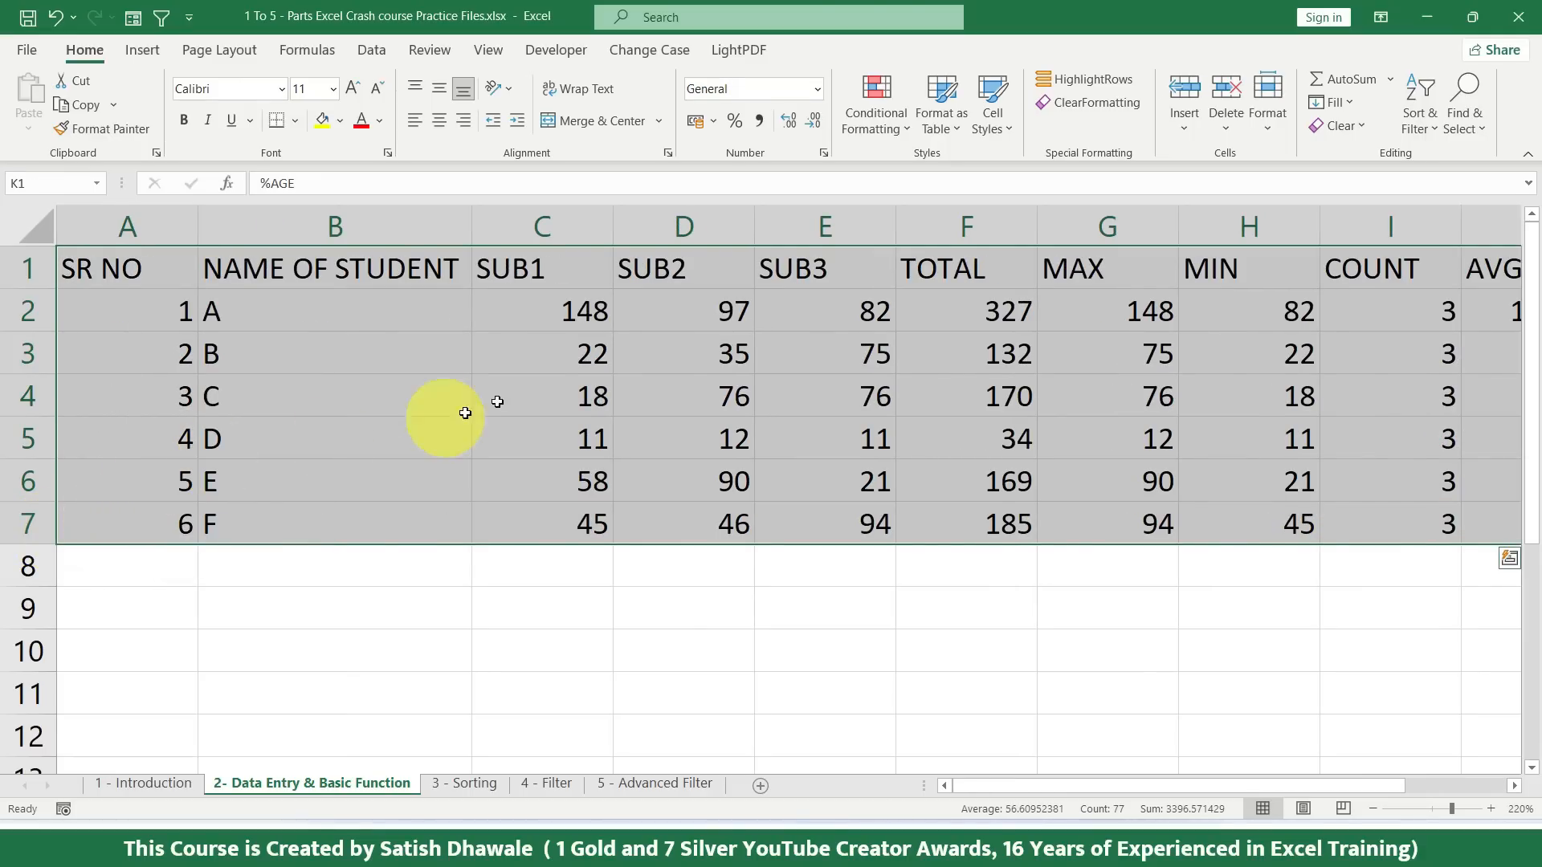
left_click(565, 265)
left_click_drag(614, 230, 566, 239)
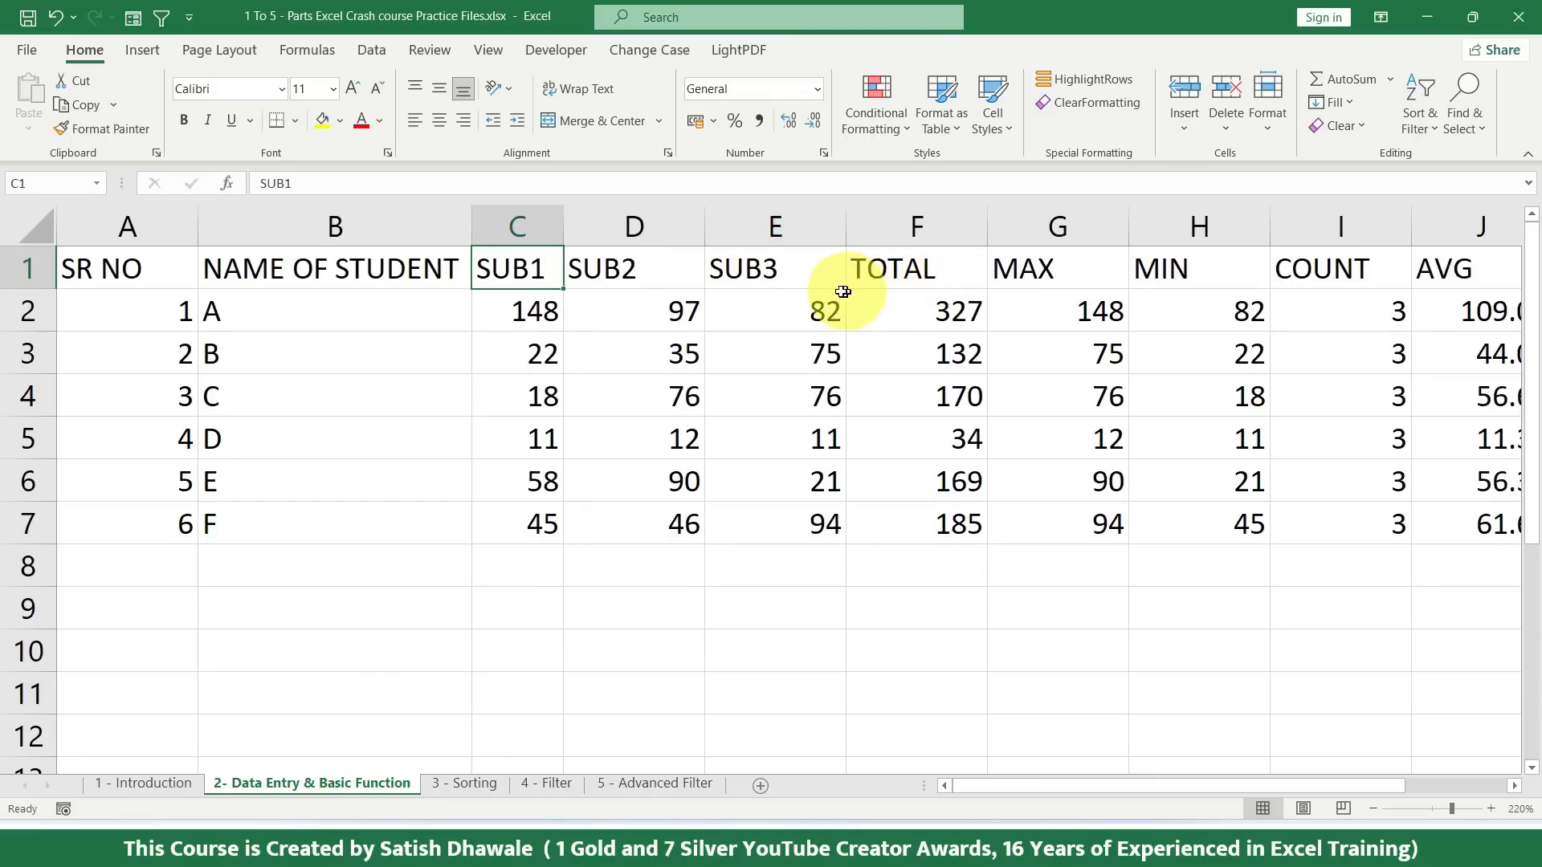
Step: AutoFit the column widths of the whole marks table, and undo the change
left_click(608, 270)
key("ctrl+a")
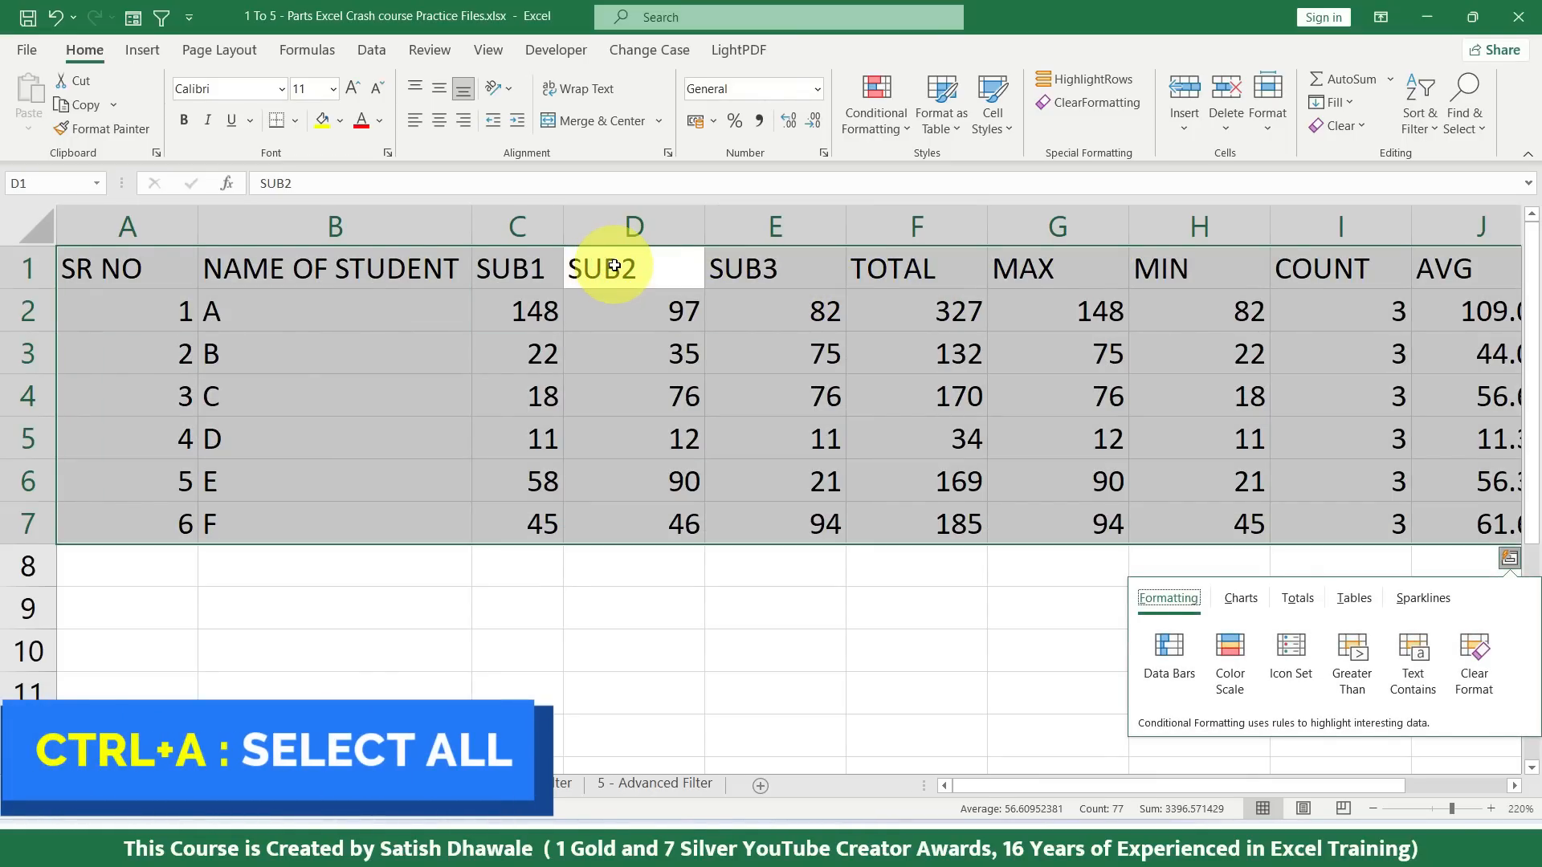
key("o")
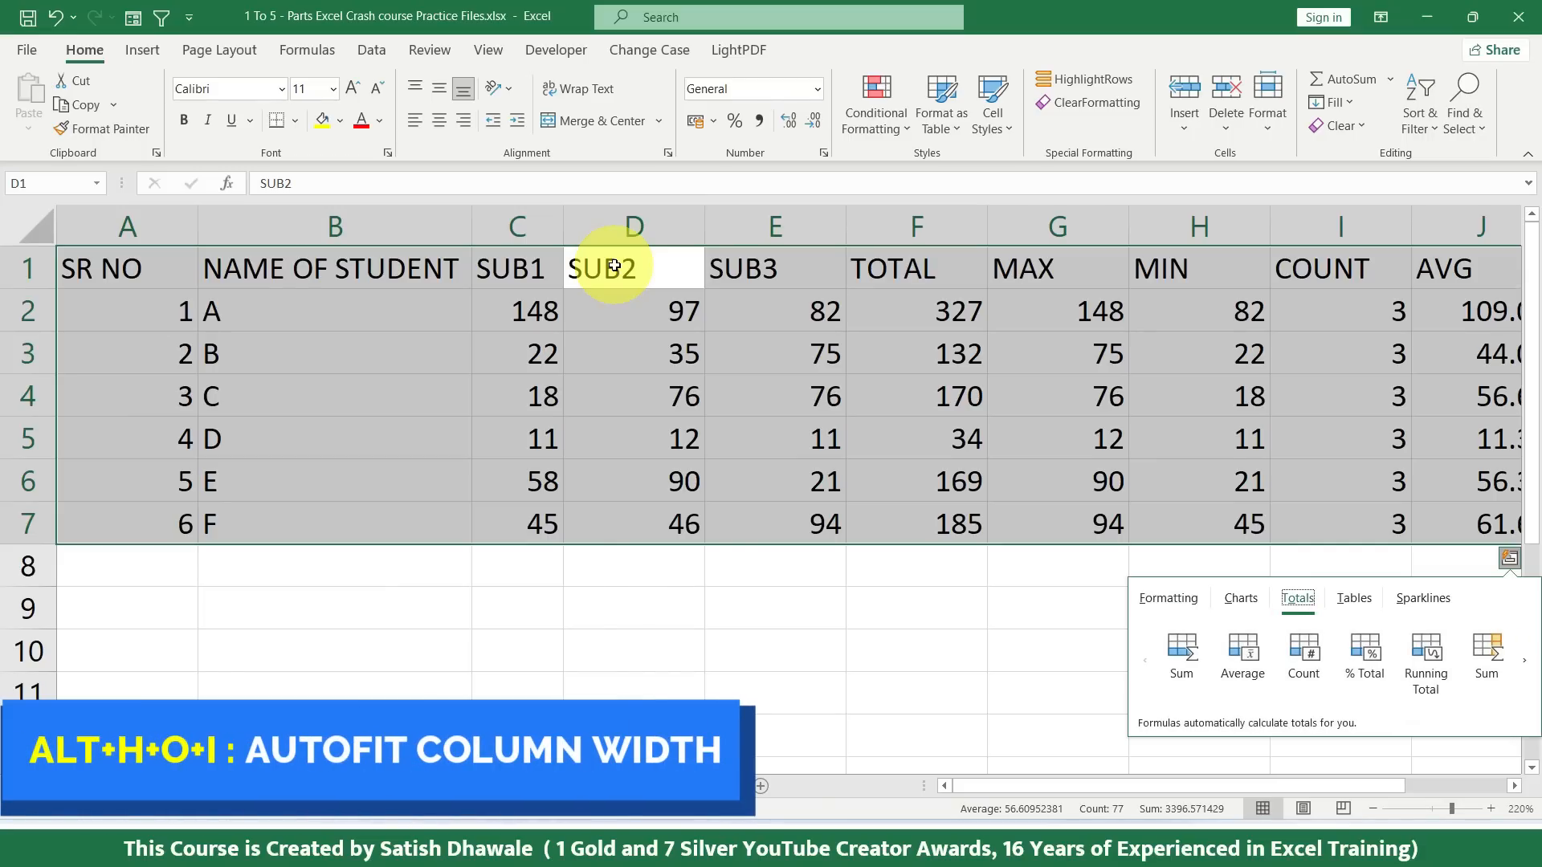
key("Escape")
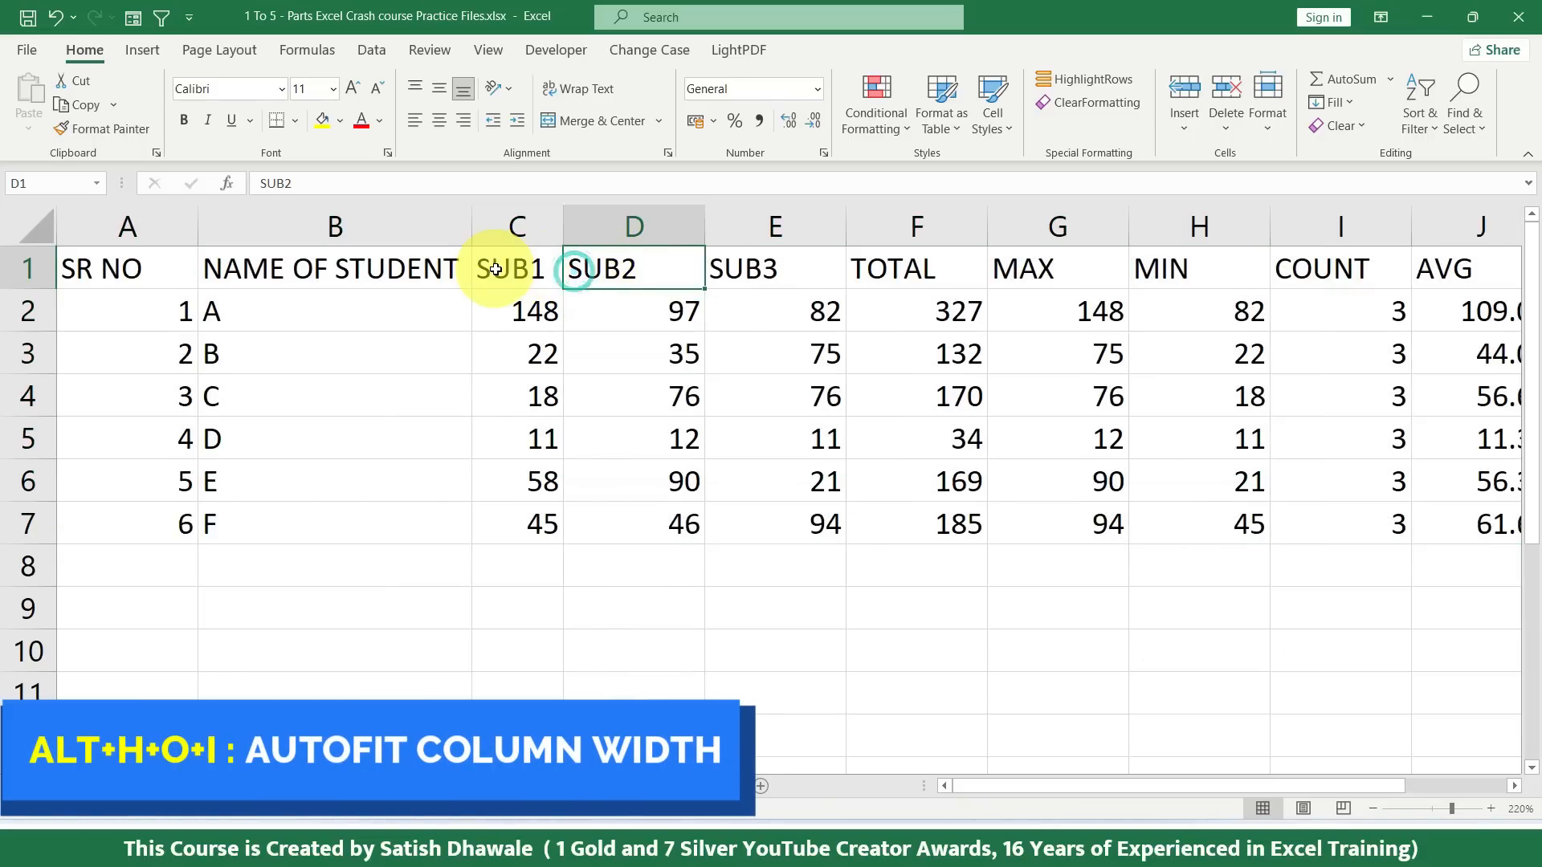
key("alt+h")
key("o")
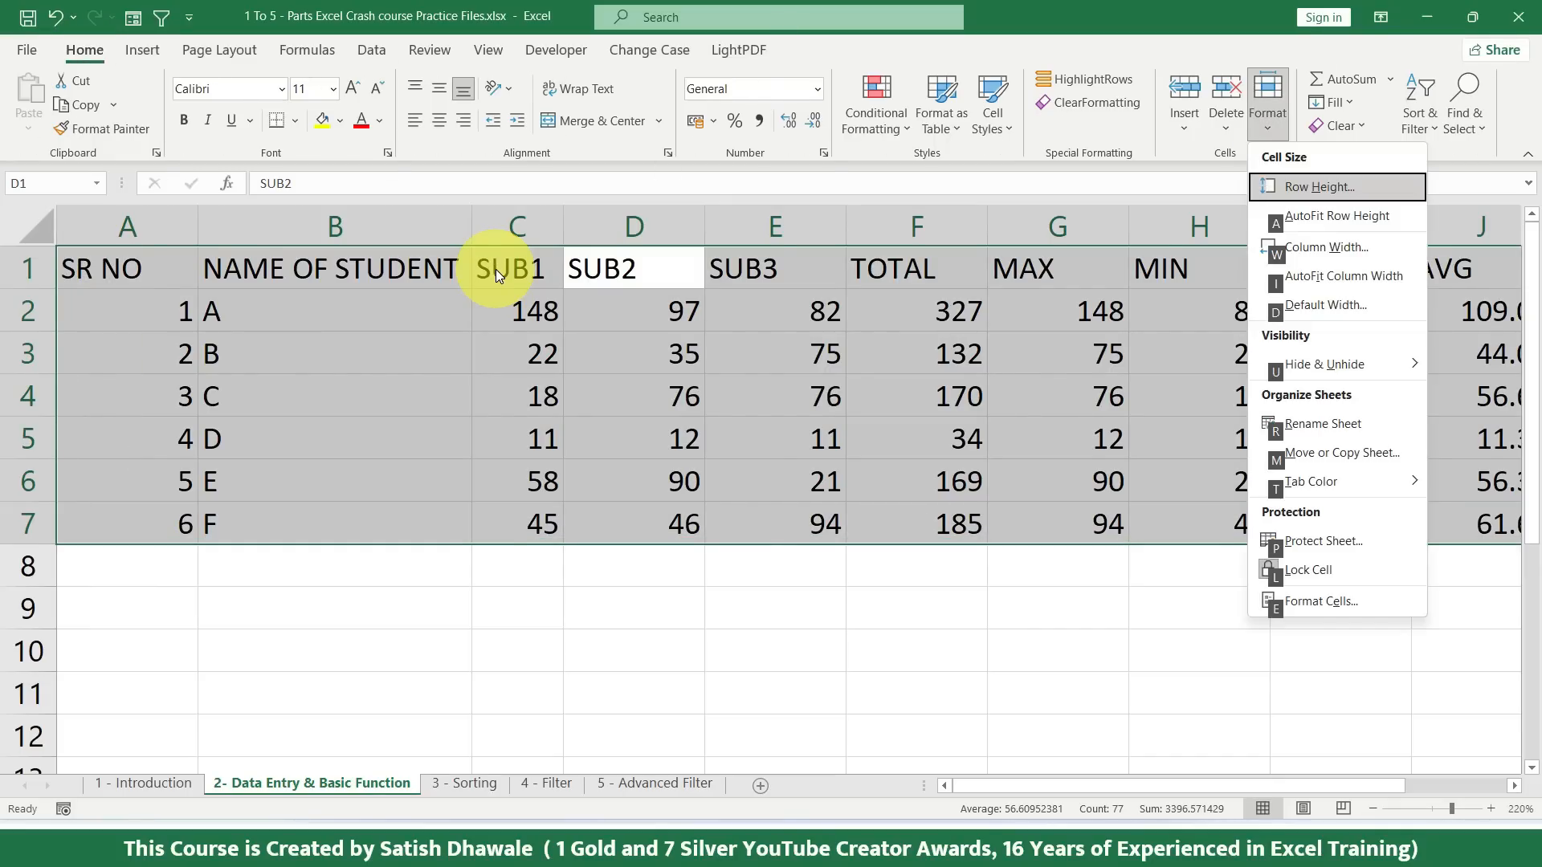
key("i")
key("ctrl+z")
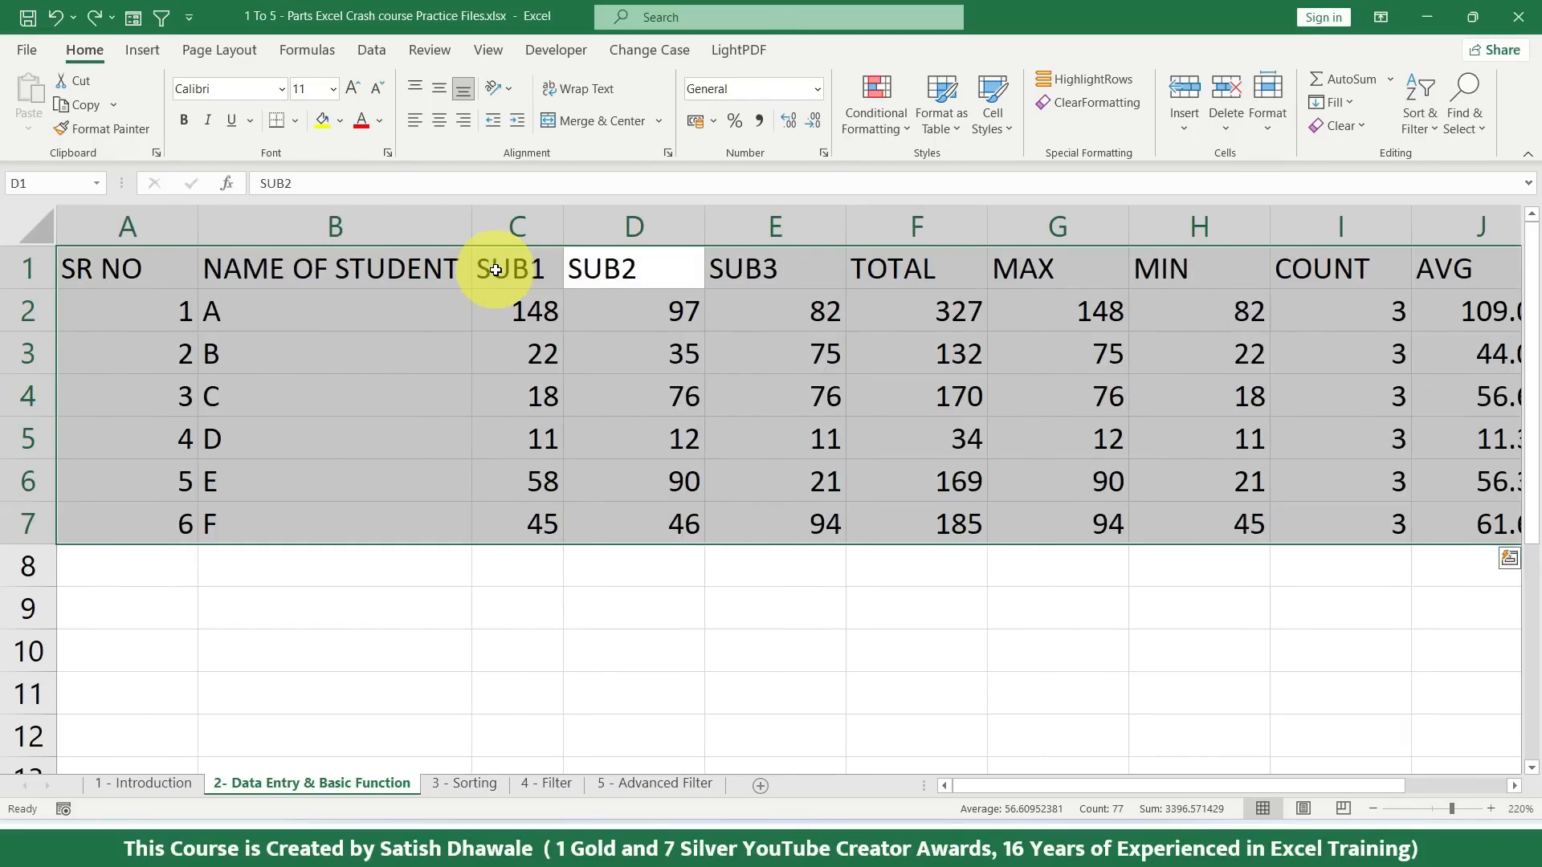
Step: AutoFit the selected table's columns two more times, undoing the width change after each
key("alt+h")
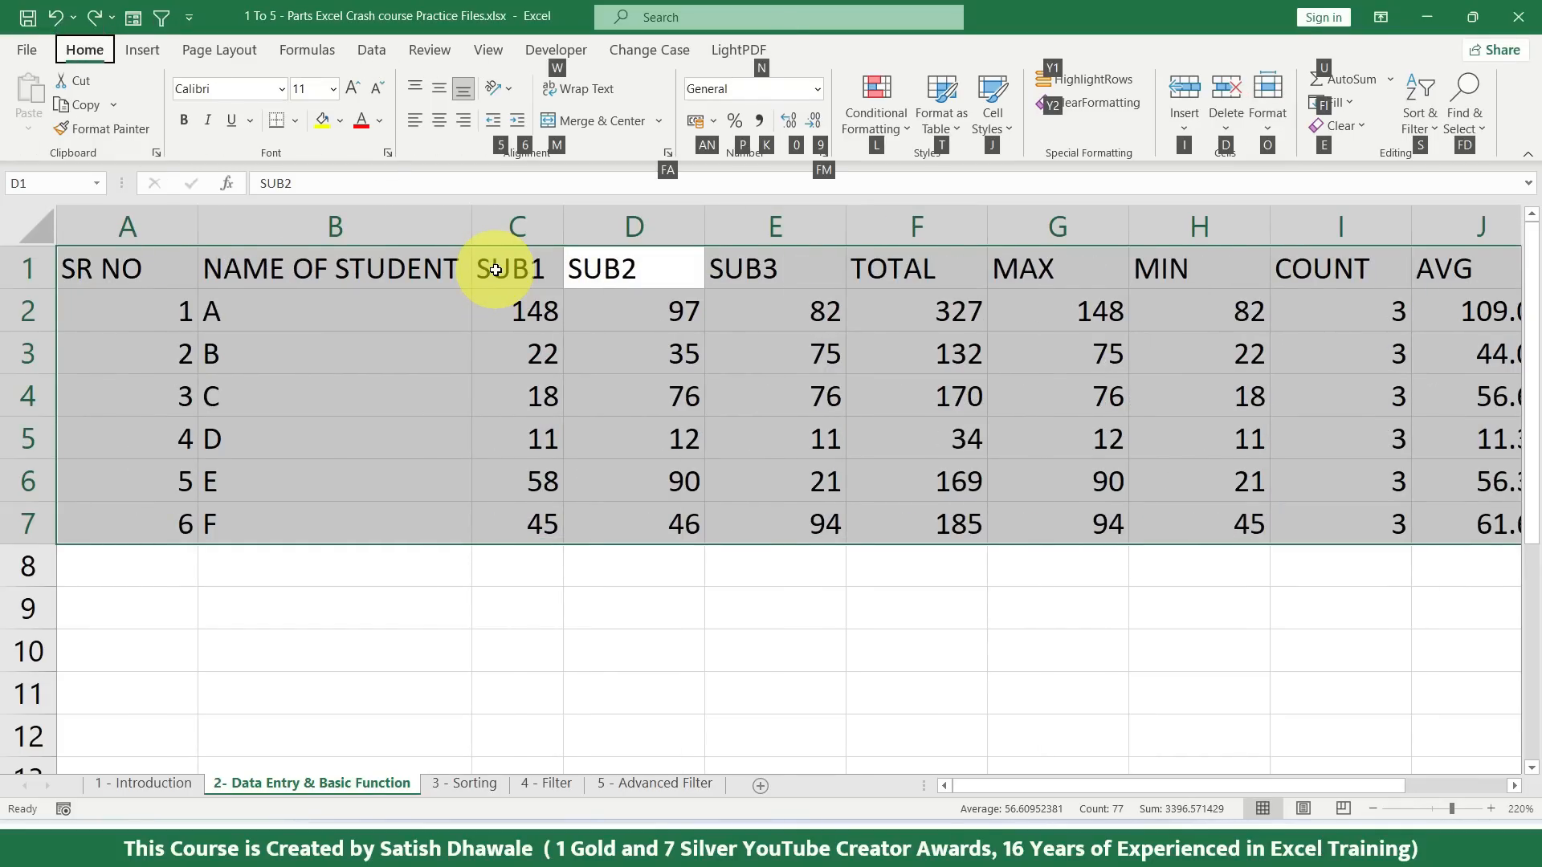
key("o")
key("i")
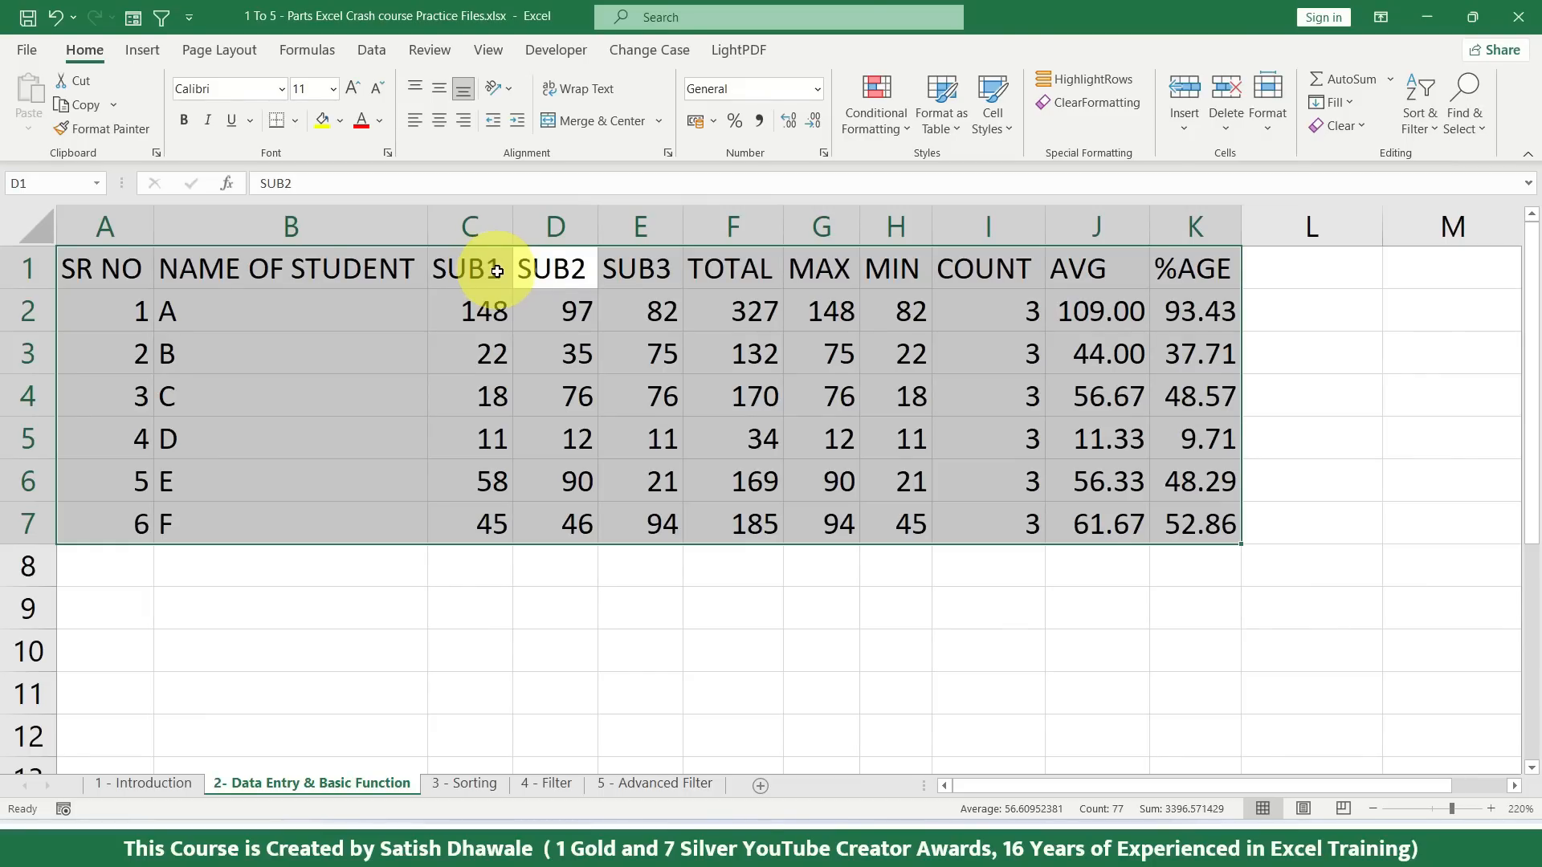
key("ctrl+z")
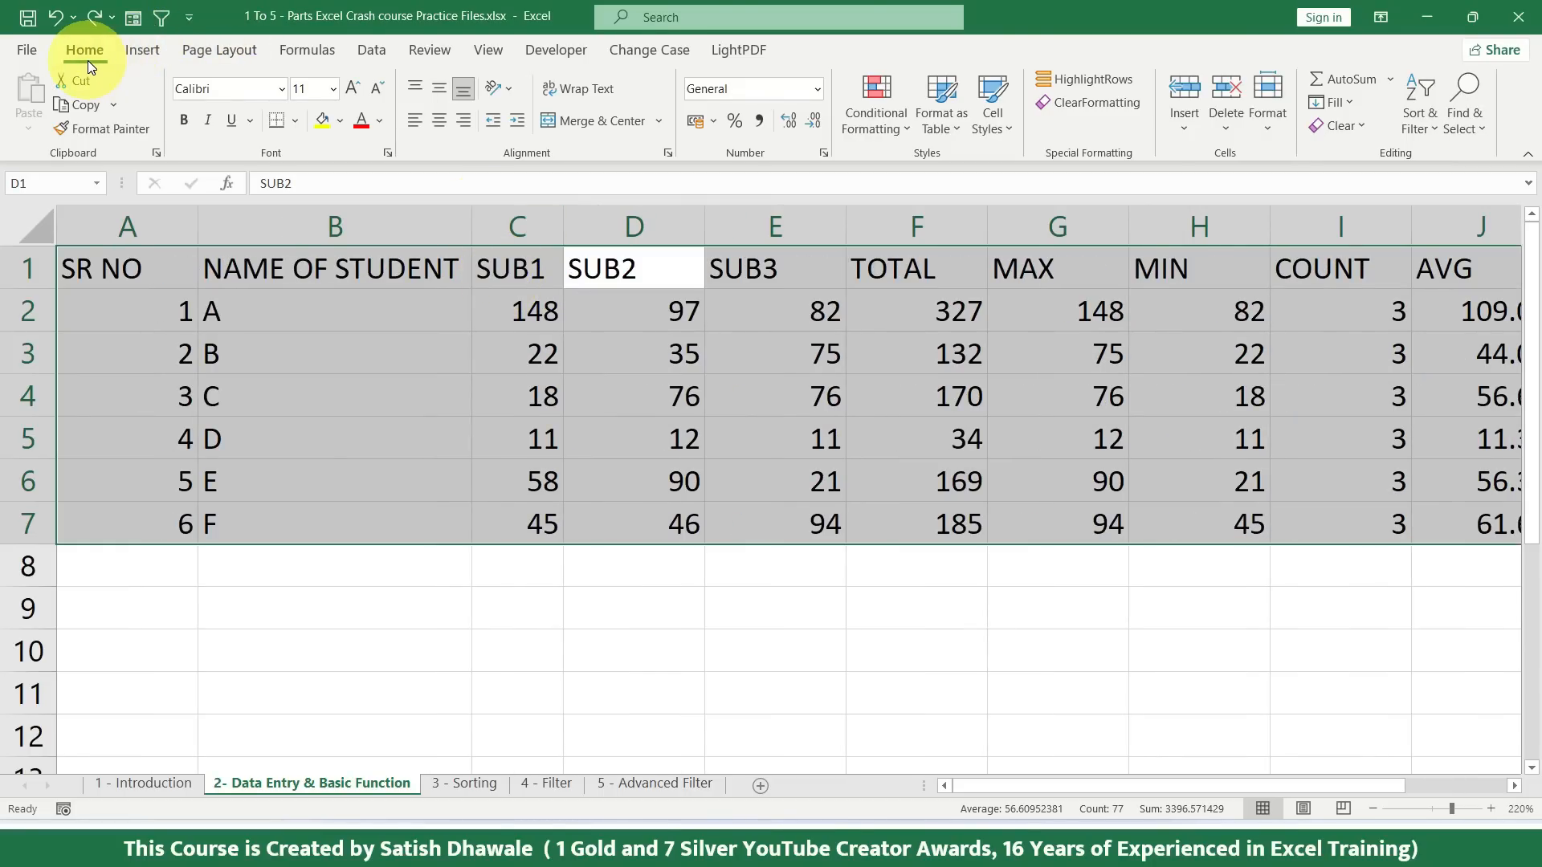
left_click(1278, 136)
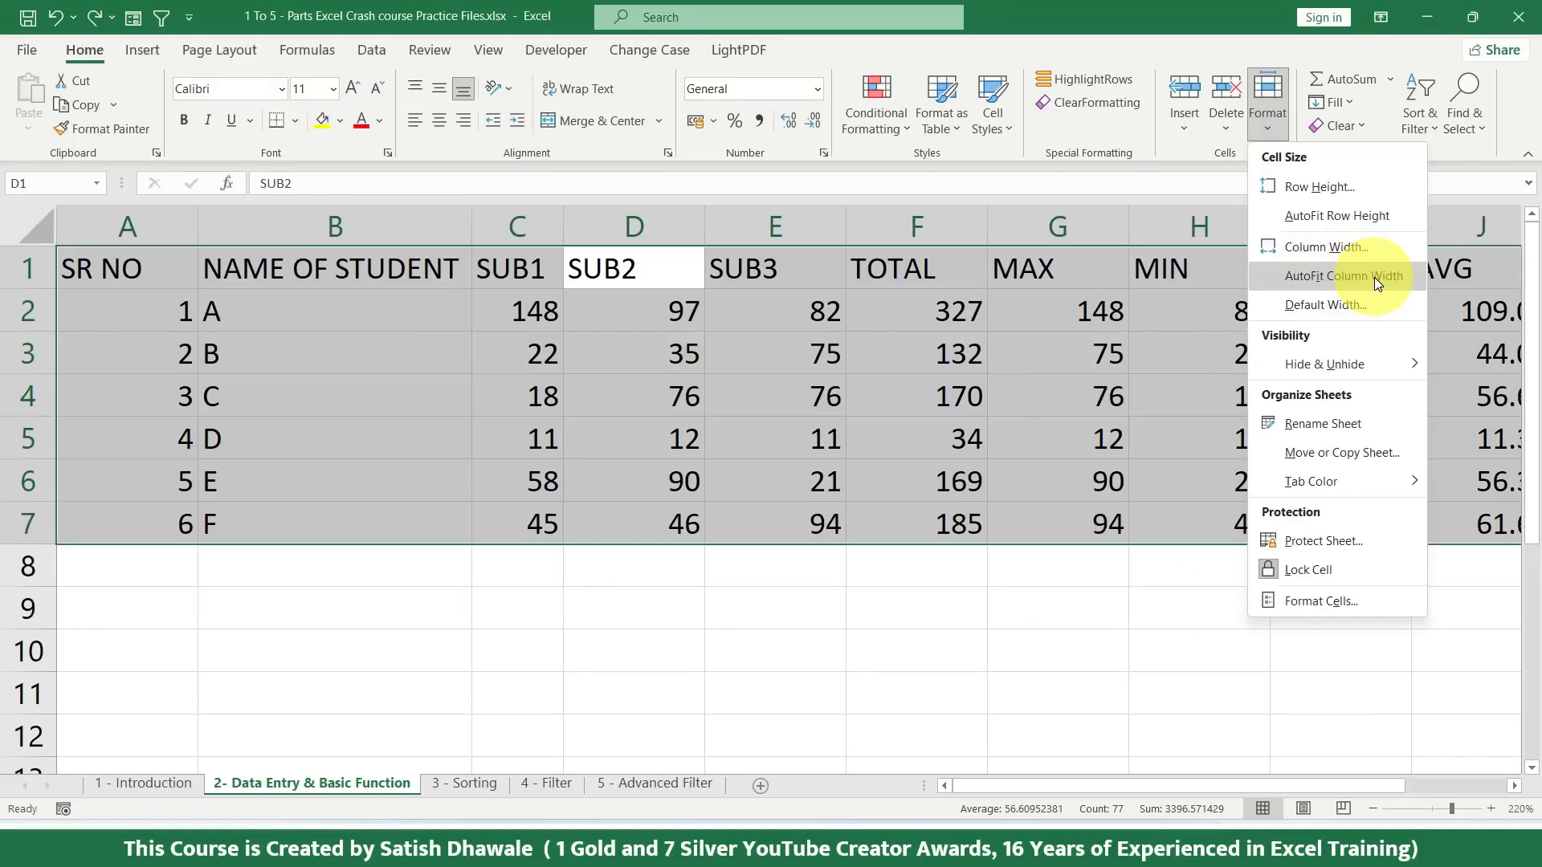
left_click(1375, 277)
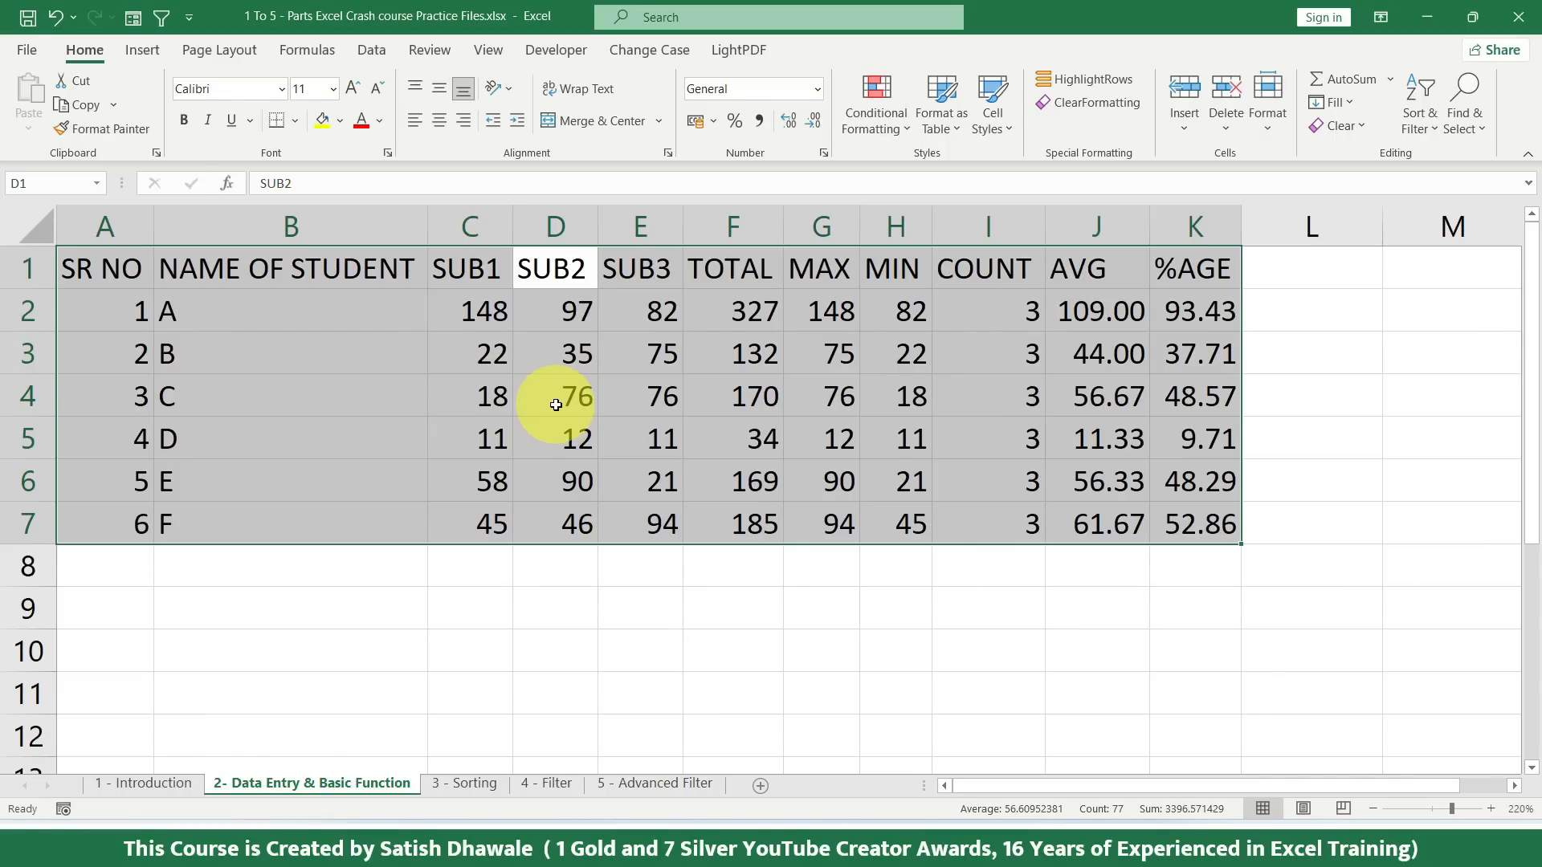
key("ctrl+z")
key("alt")
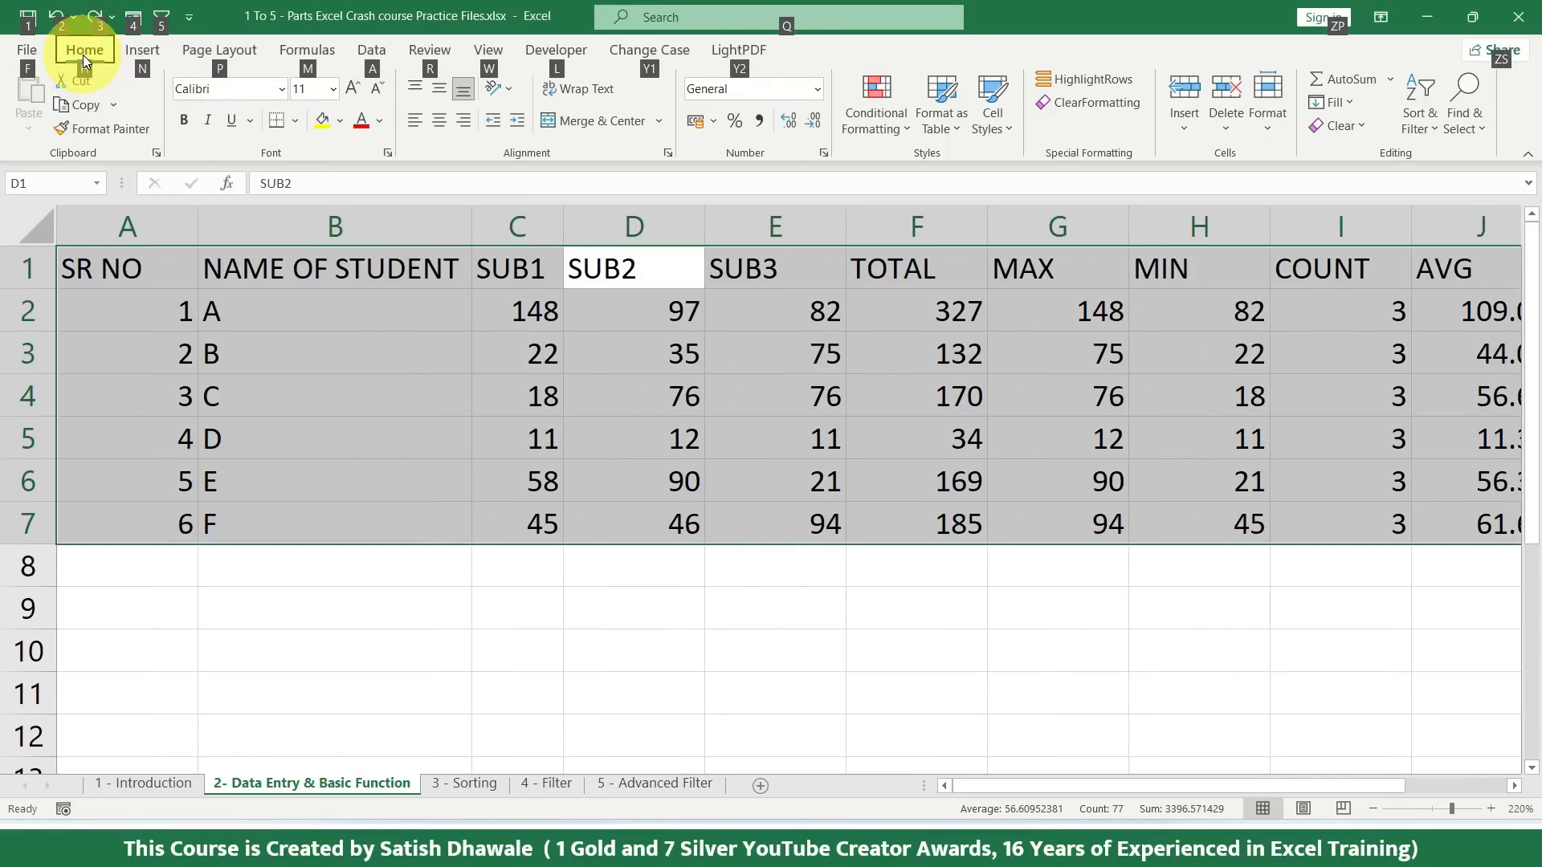
key("h")
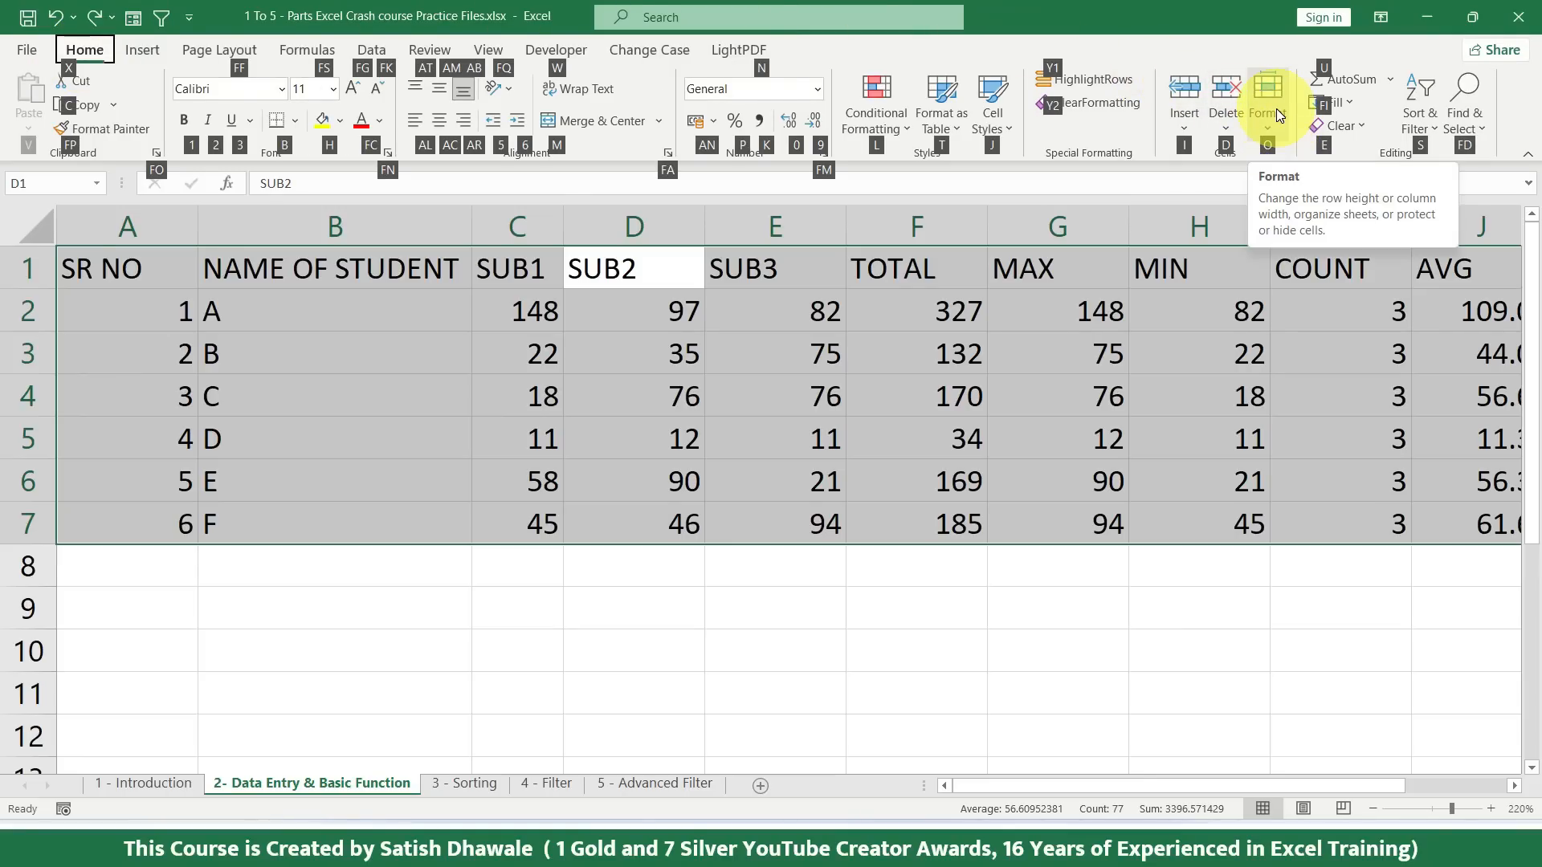
key("Escape")
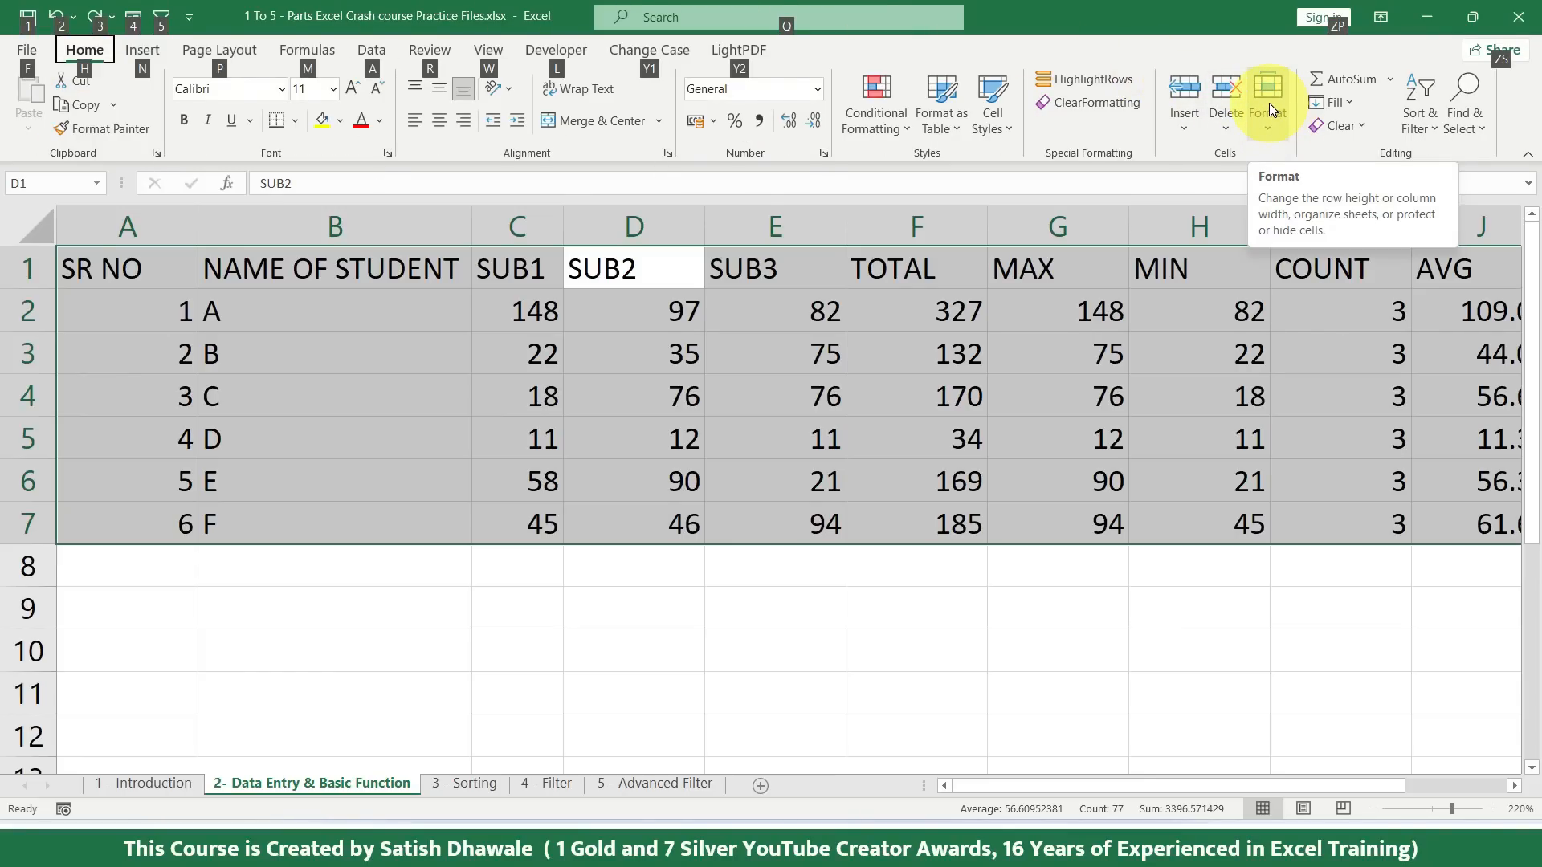
key("Escape")
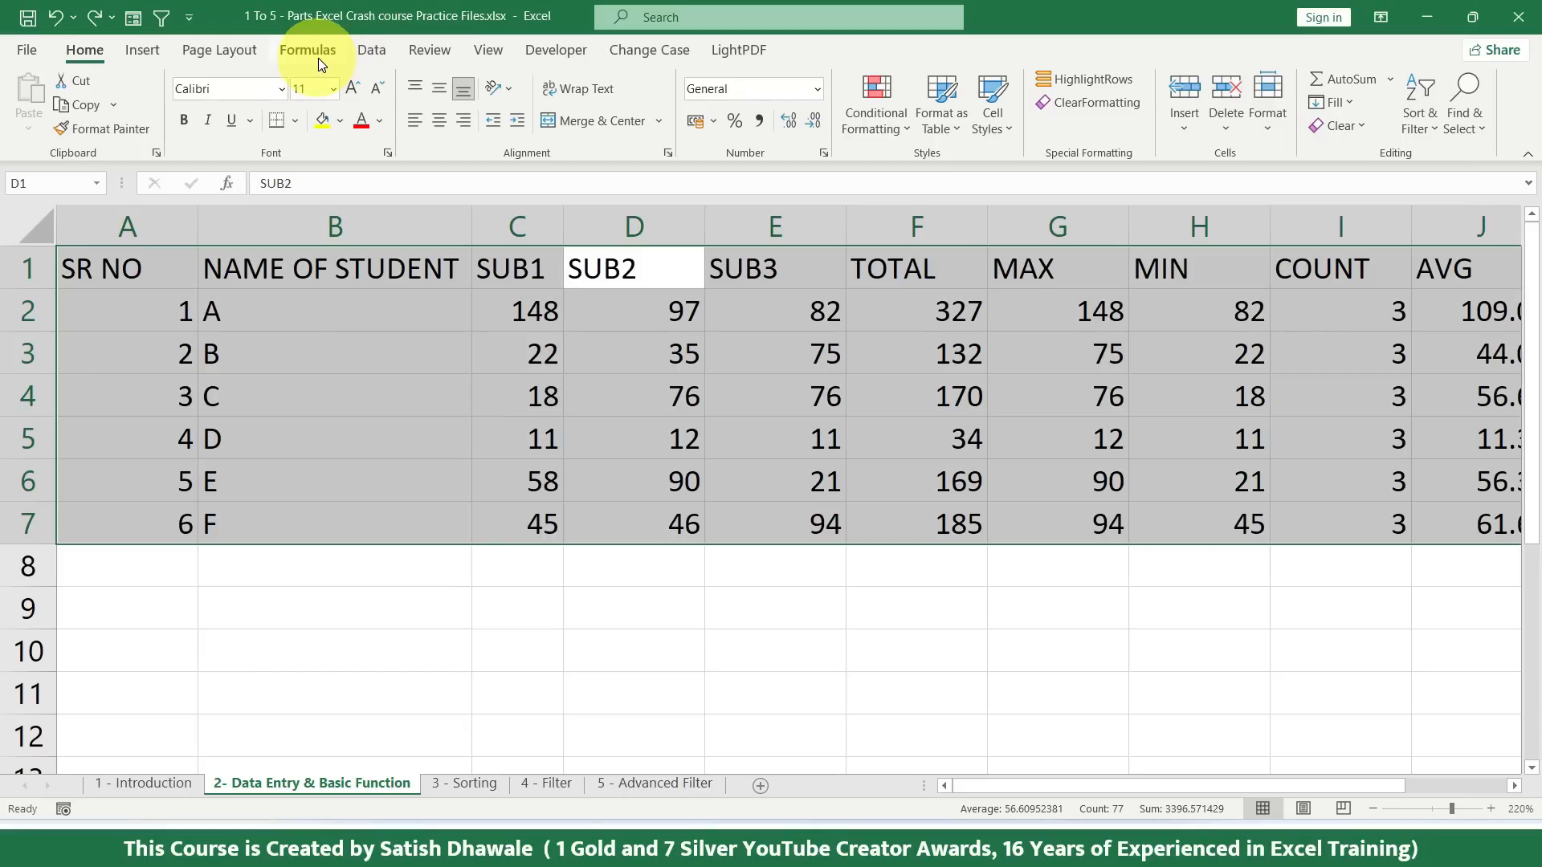
Step: AutoFit the column widths of the selected marks table, undo and redo the change, and keep the columns fitted
key("alt")
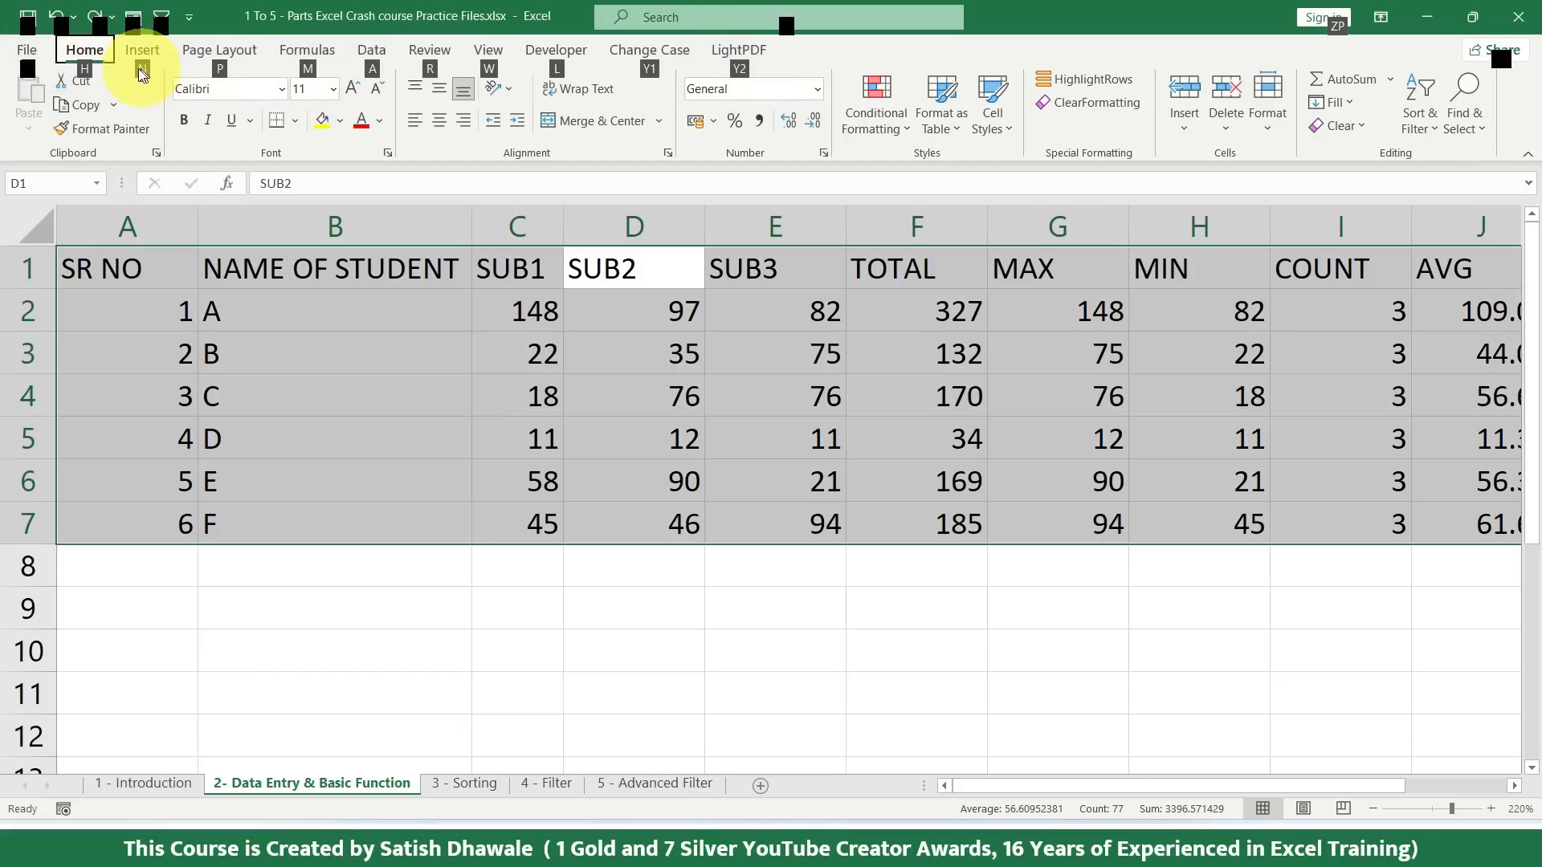
key("h")
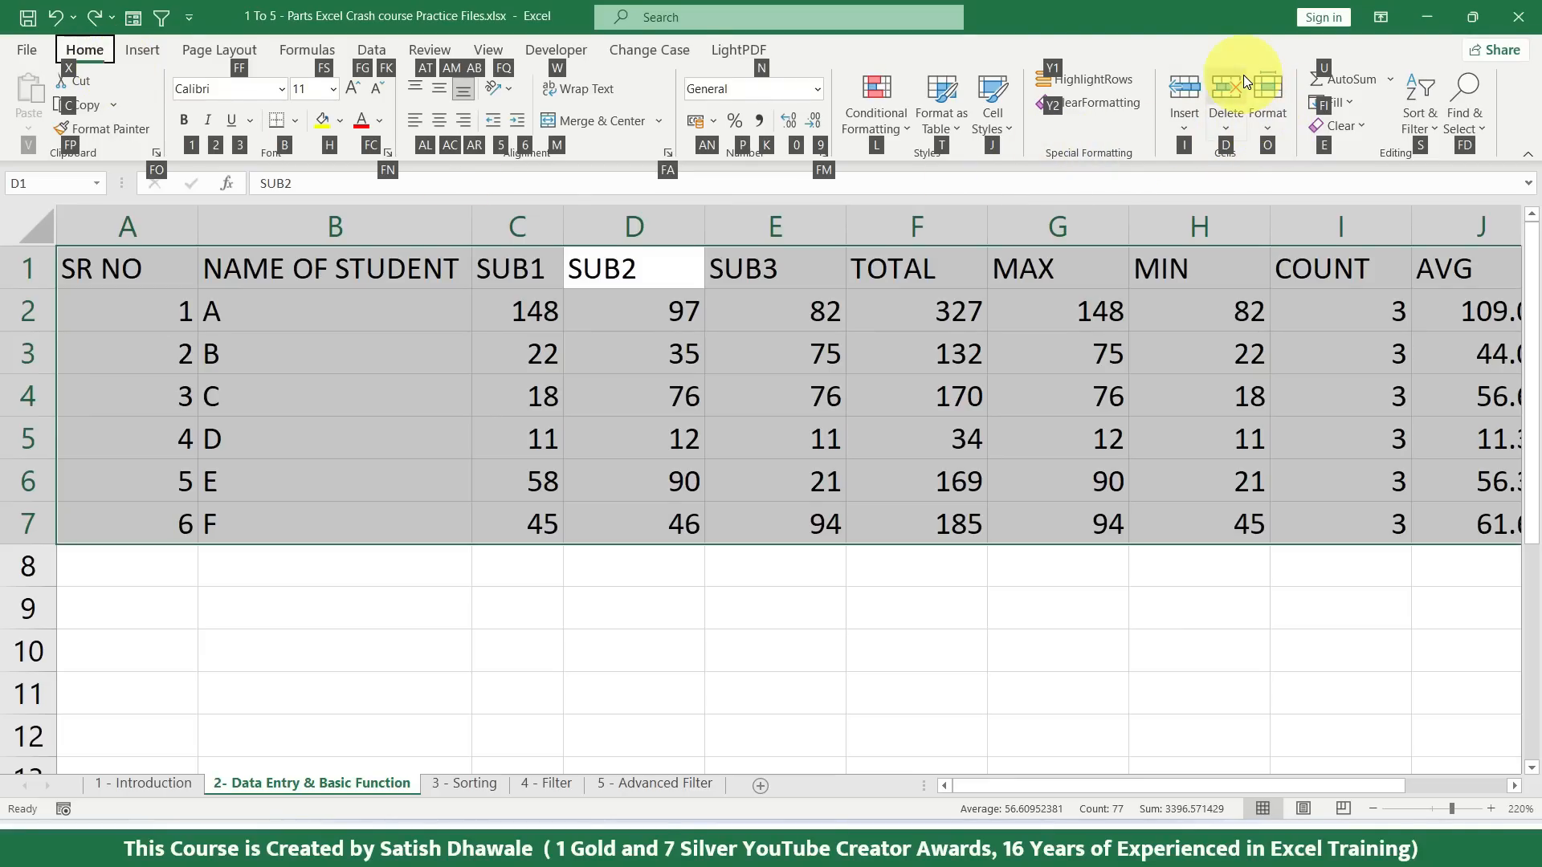
key("o")
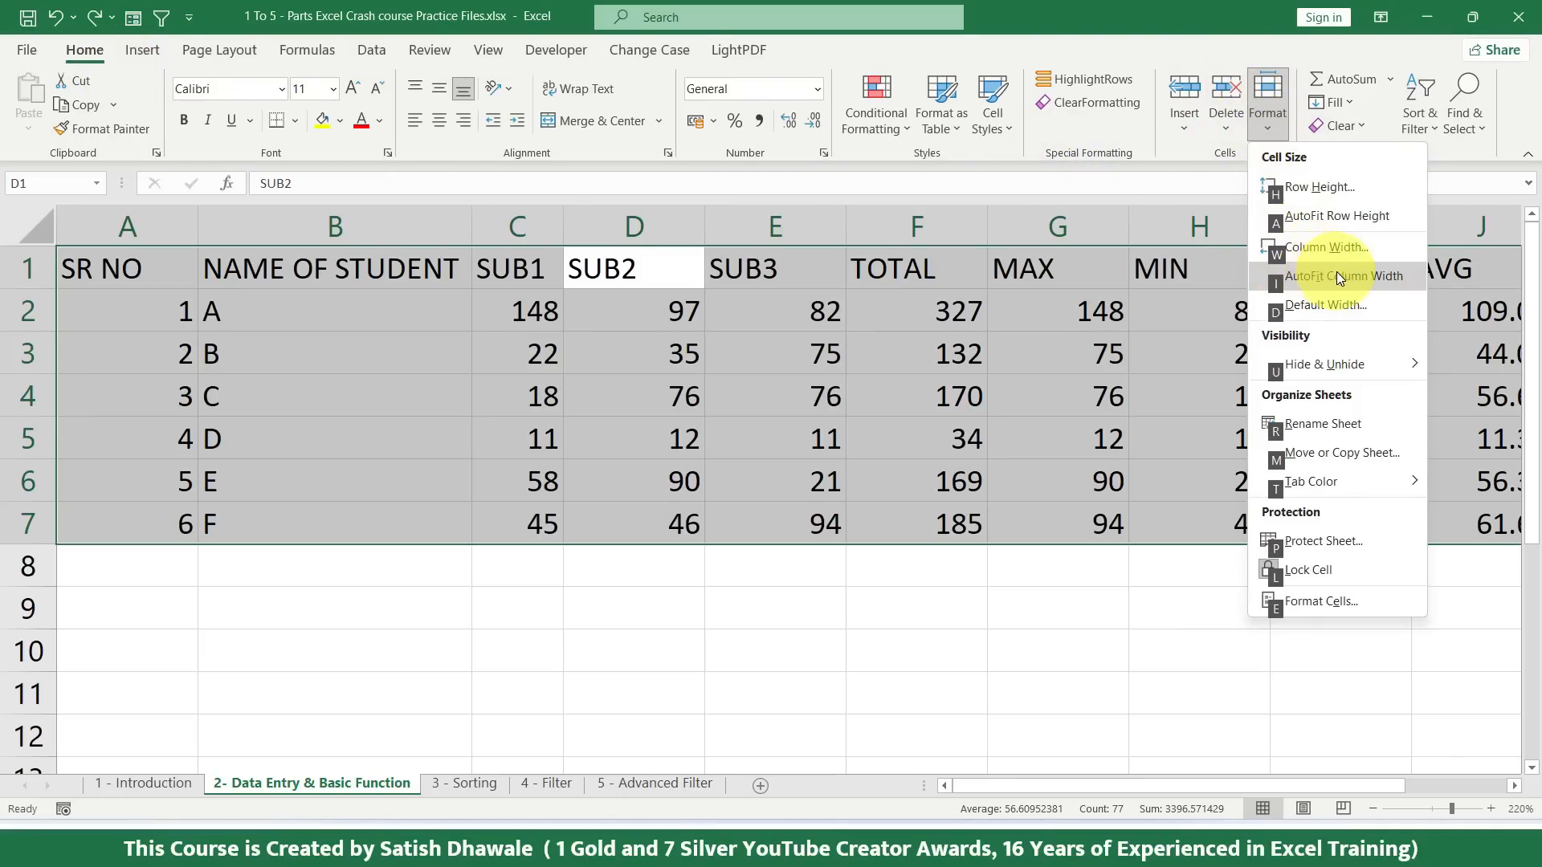
key("i")
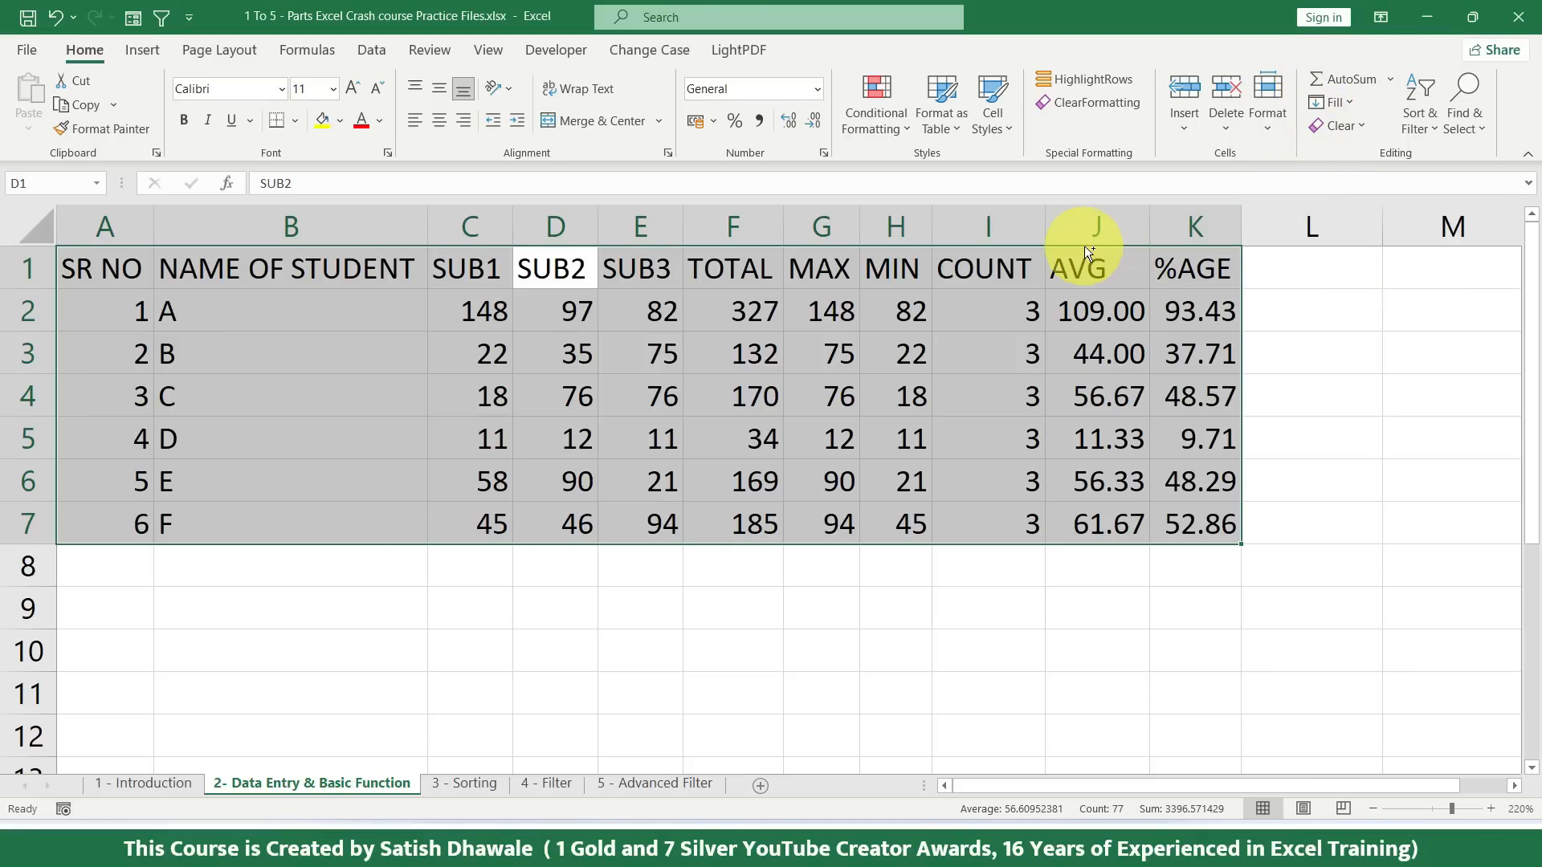
key("ctrl+z")
key("ctrl+y")
key("ctrl+z")
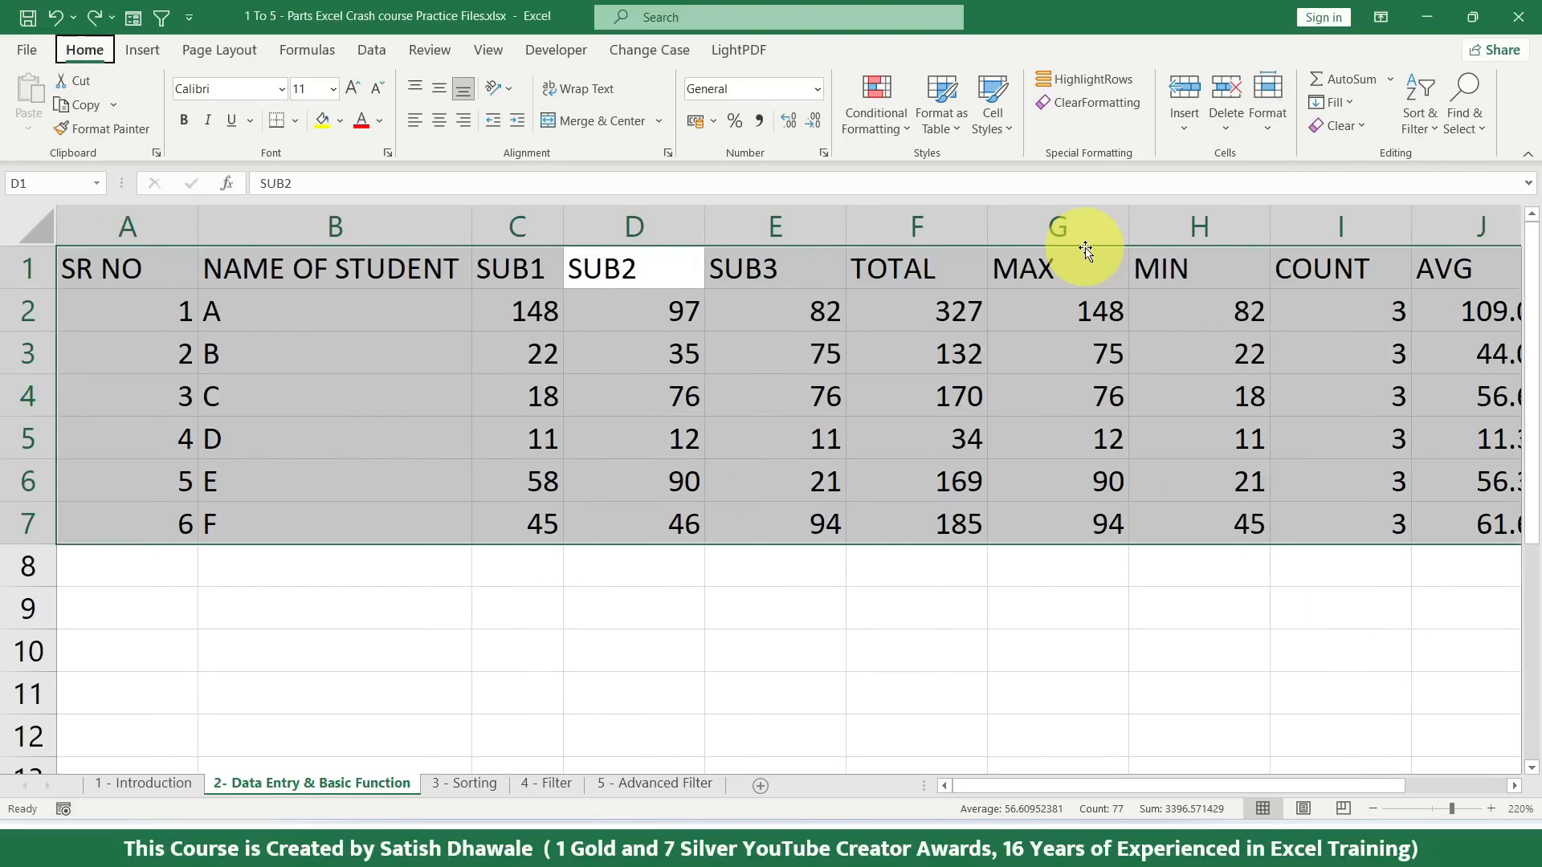
key("ctrl+y")
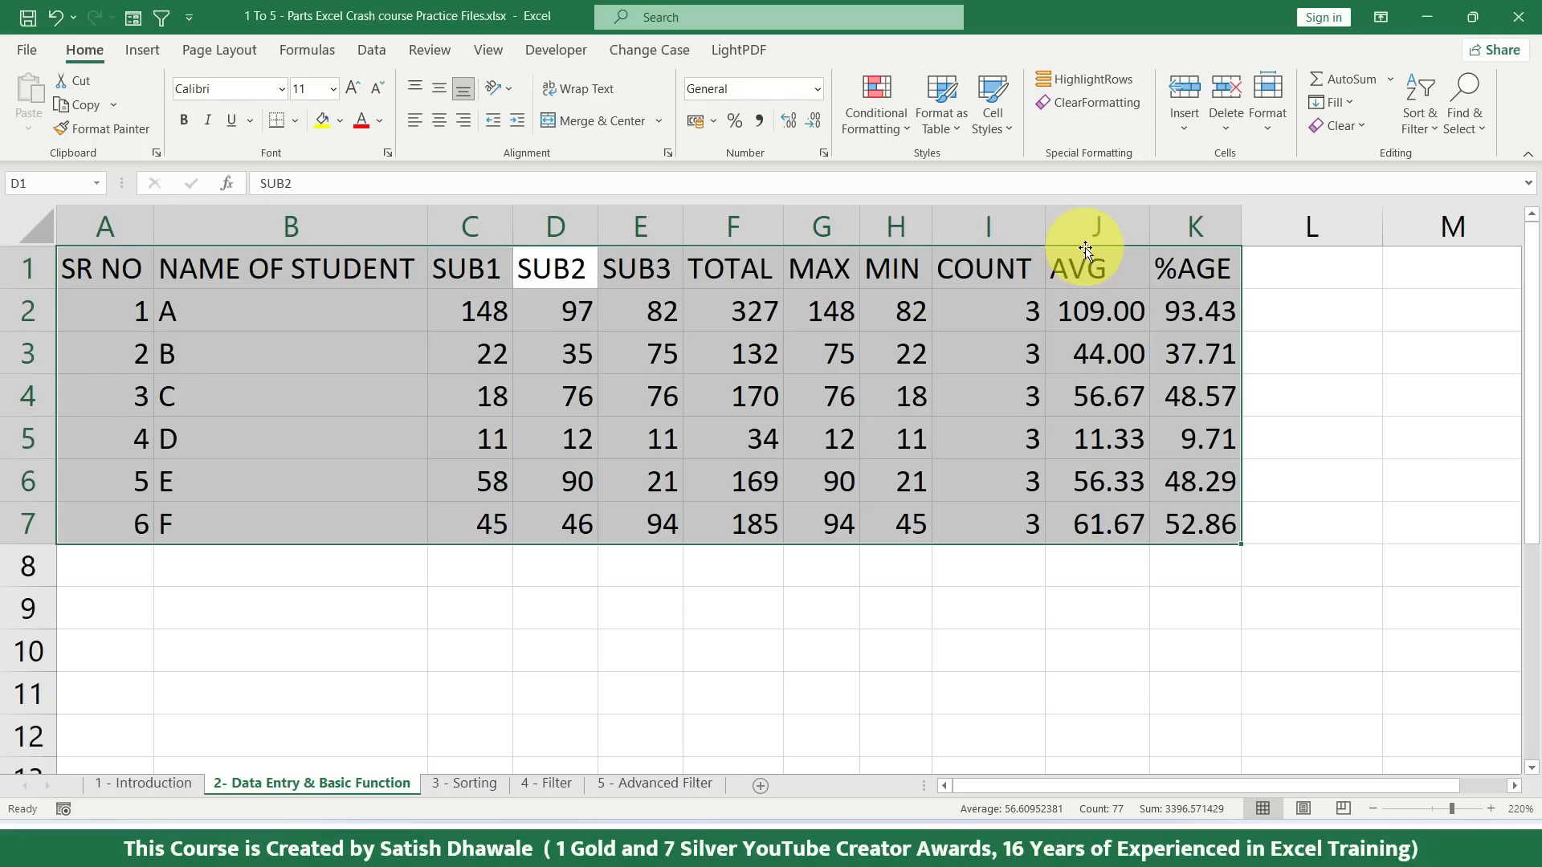
key("alt")
key("h")
key("o")
key("i")
left_click(892, 299)
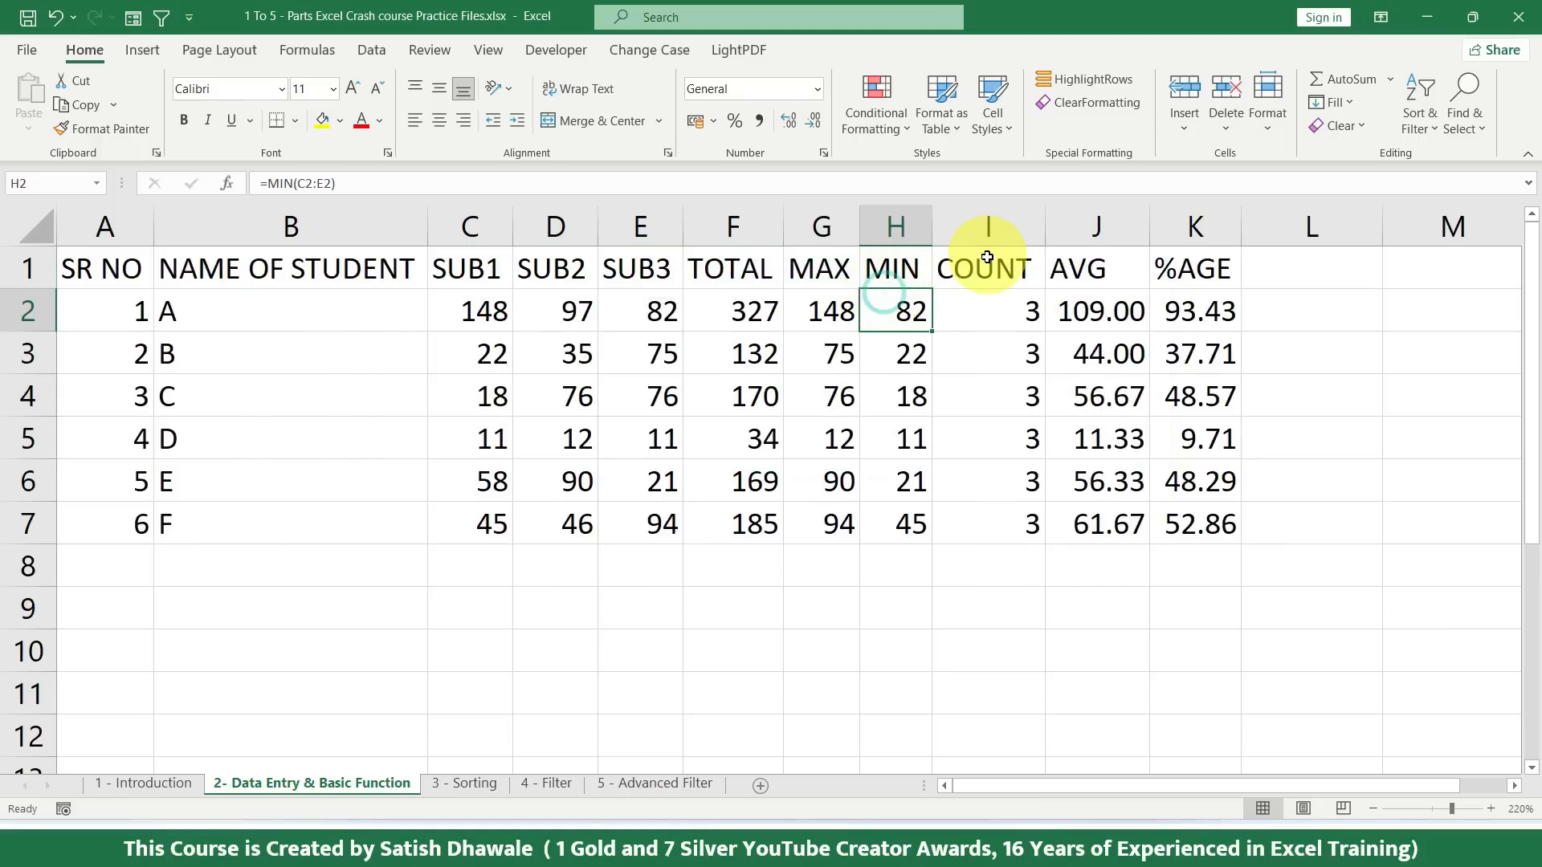
Step: Apply all borders to every cell of the marks table A1:K7
left_click_drag(137, 263, 1195, 518)
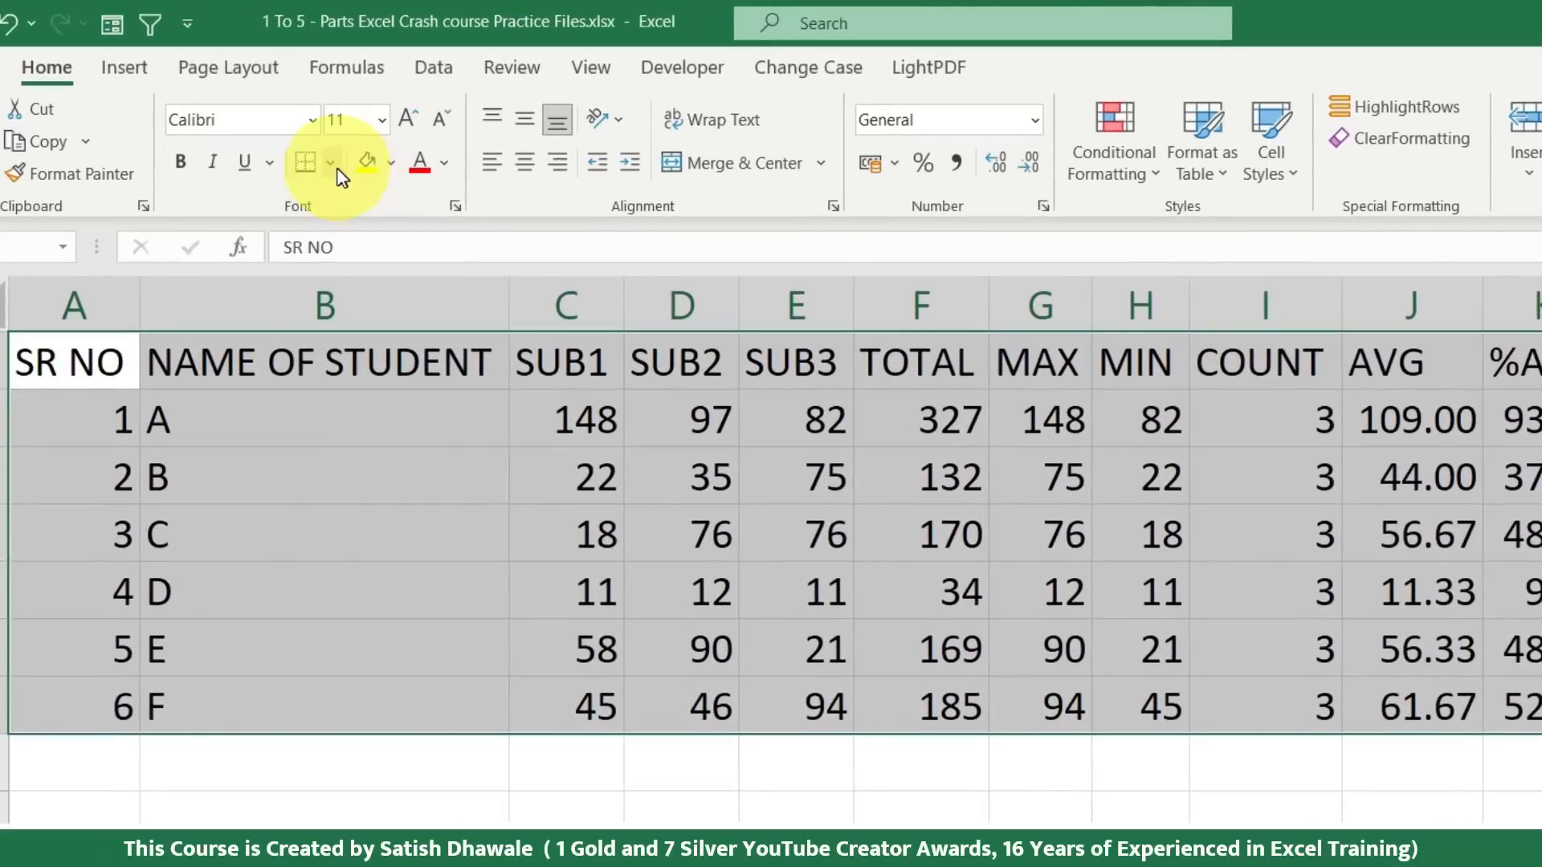
left_click(295, 121)
left_click(377, 438)
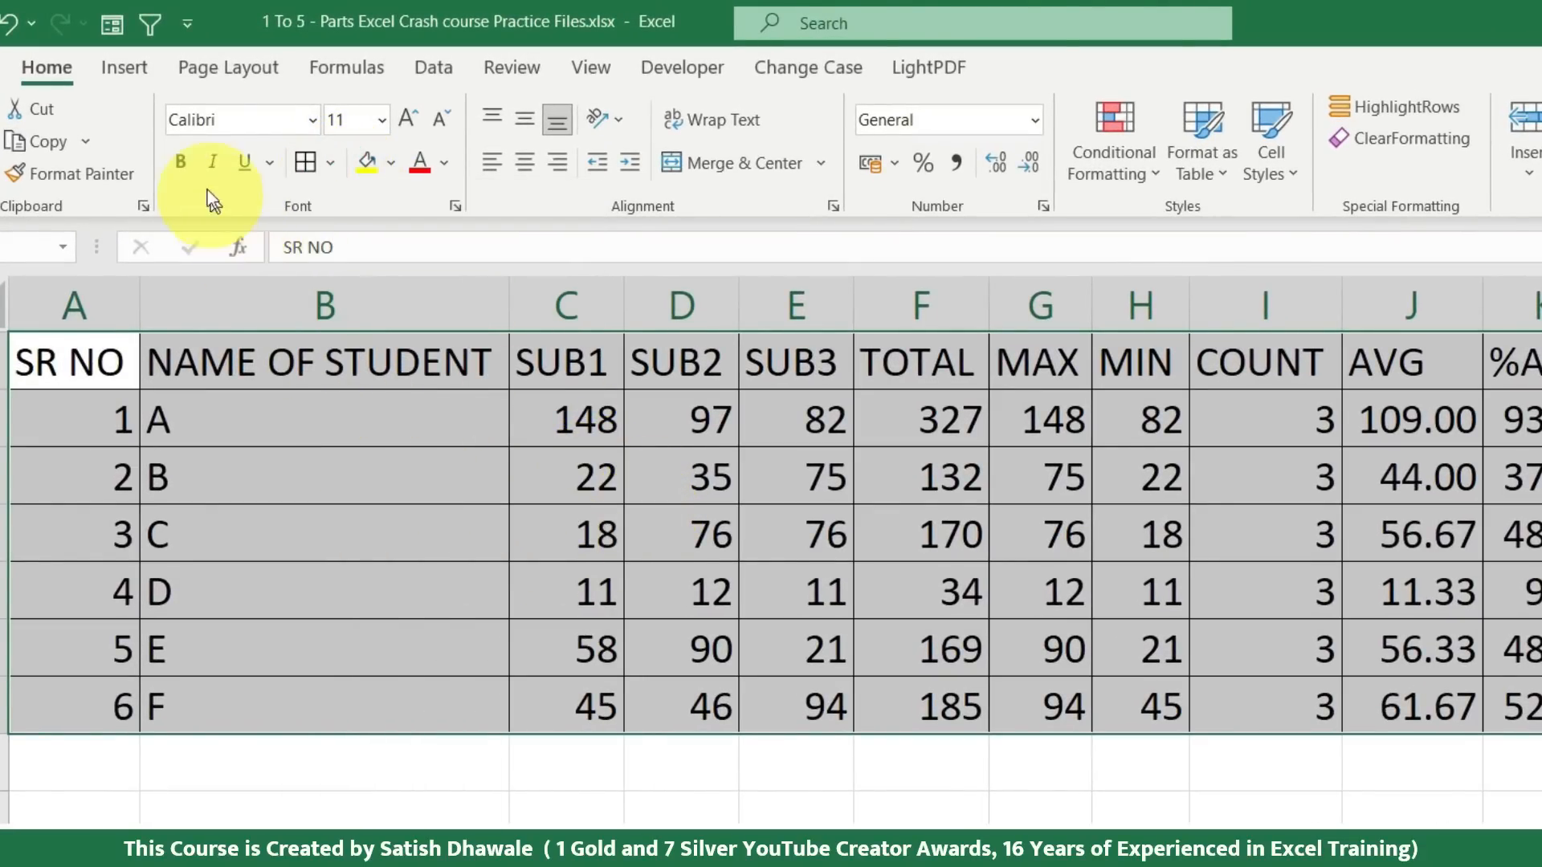
Step: Make the header row A1:K1 bold and give it a light grey fill
left_click_drag(75, 362, 1473, 358)
left_click(180, 161)
left_click(391, 166)
left_click(494, 299)
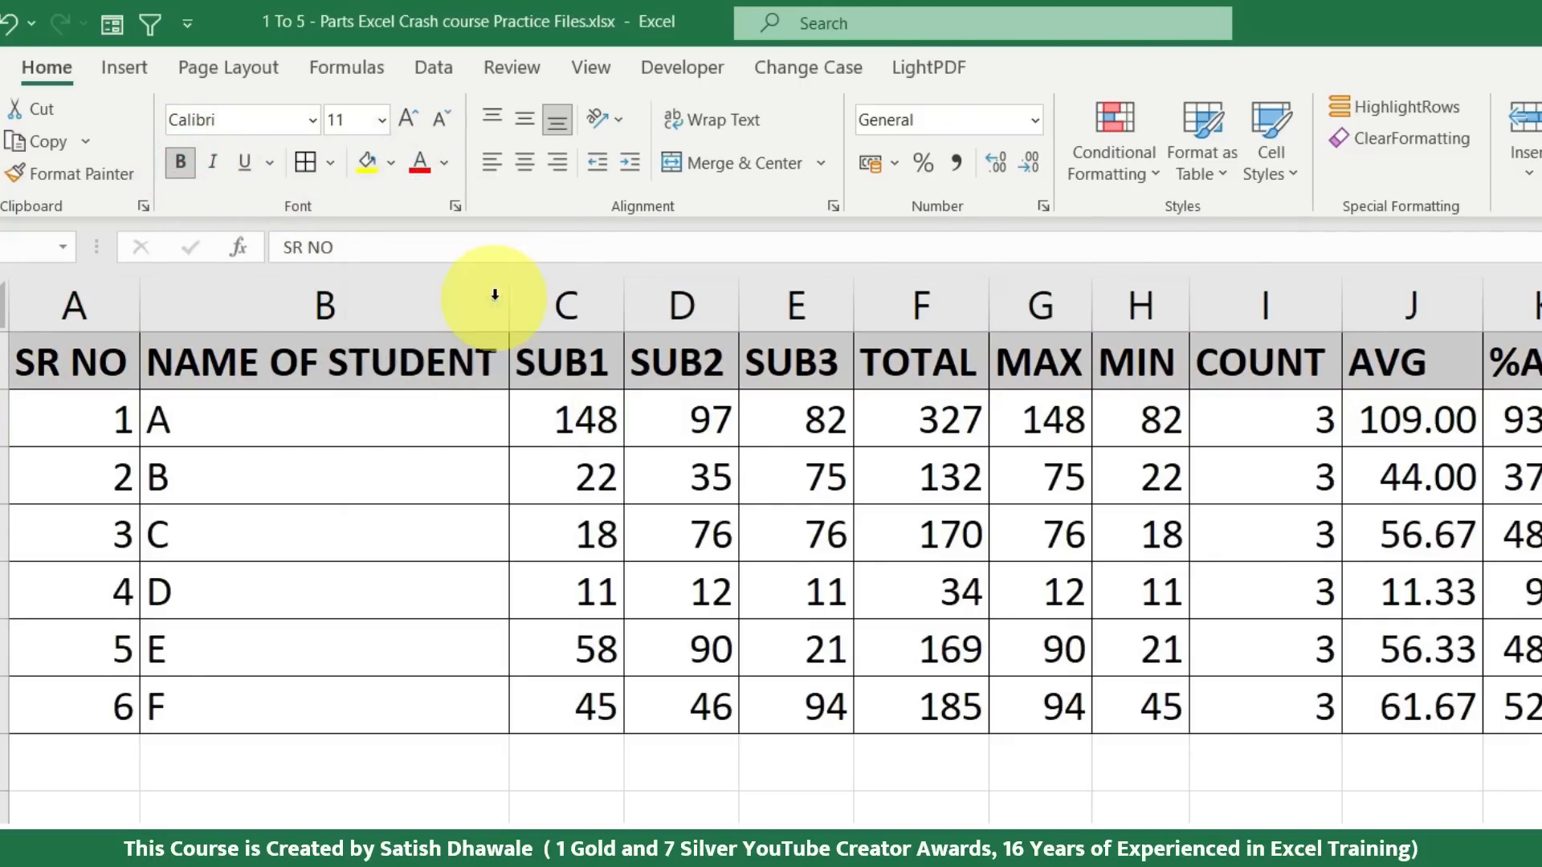
Step: Center the headings in A1:K1 horizontally within their cells
left_click(525, 163)
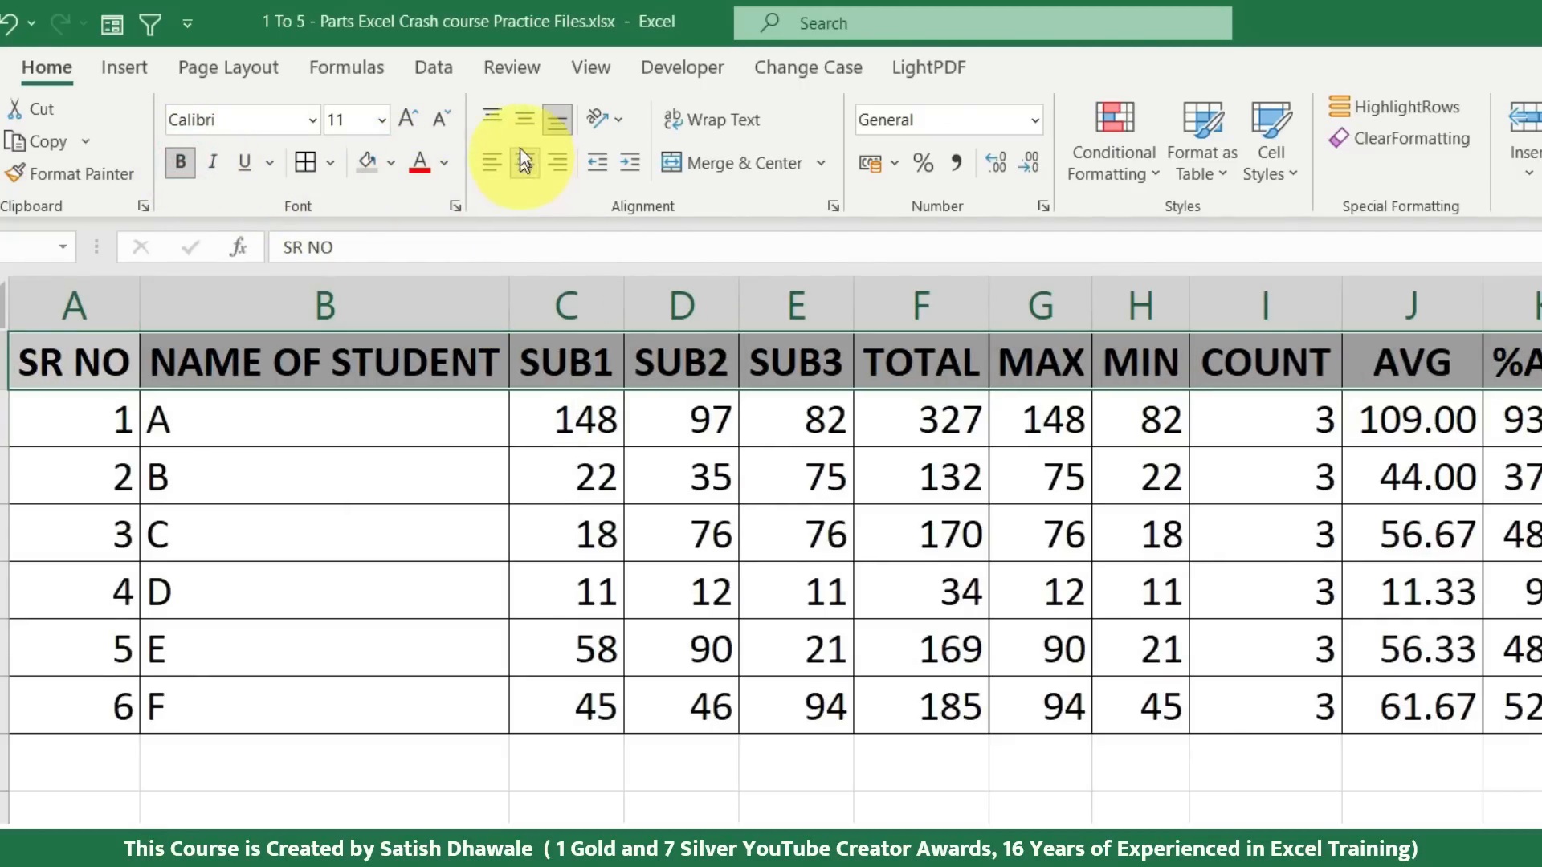
left_click(503, 162)
left_click(520, 162)
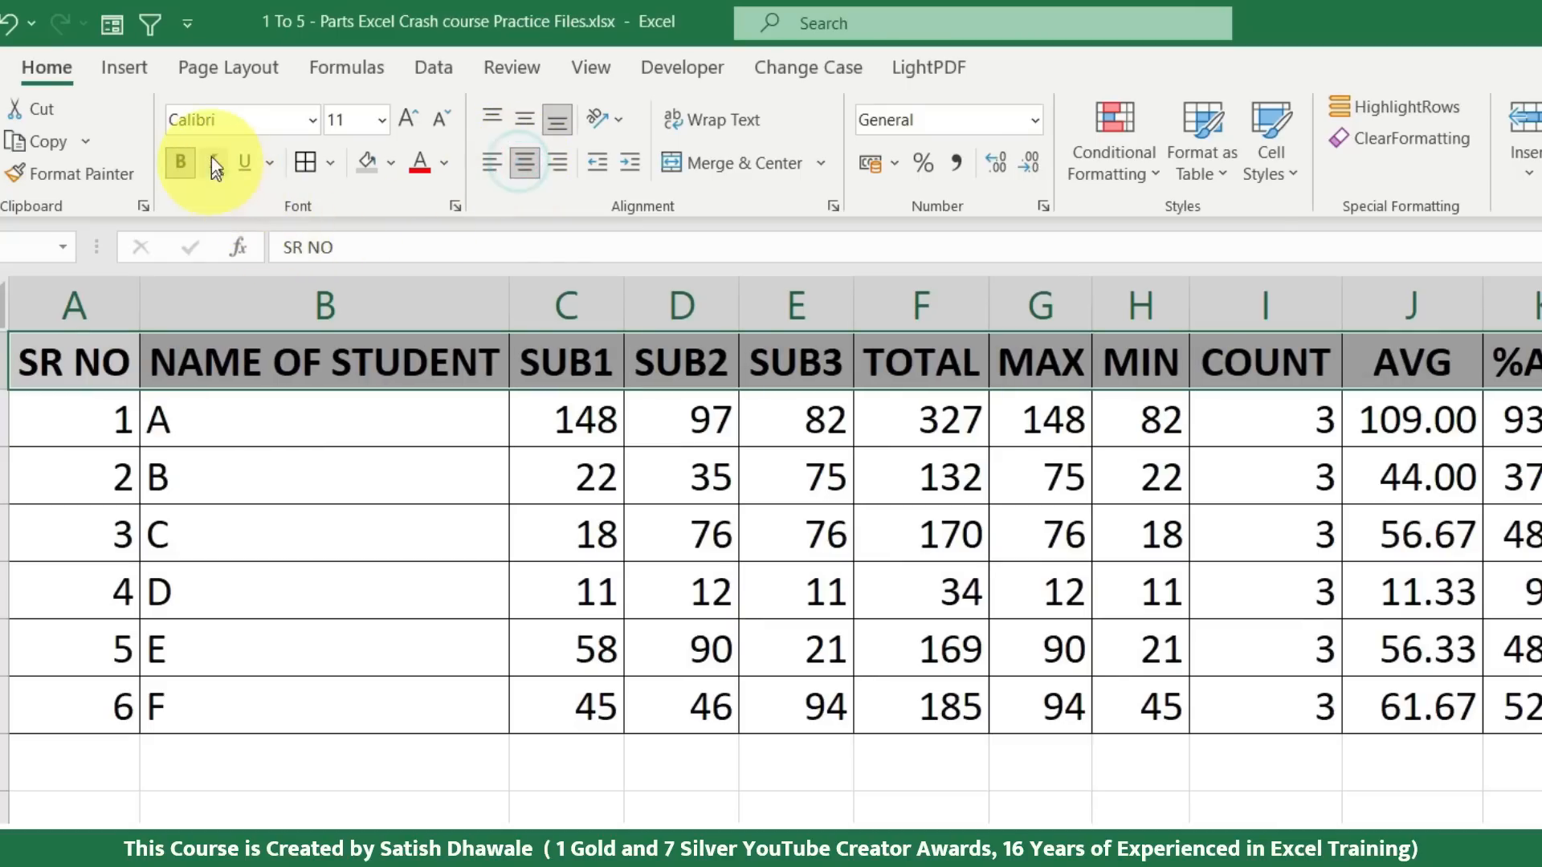
left_click(313, 121)
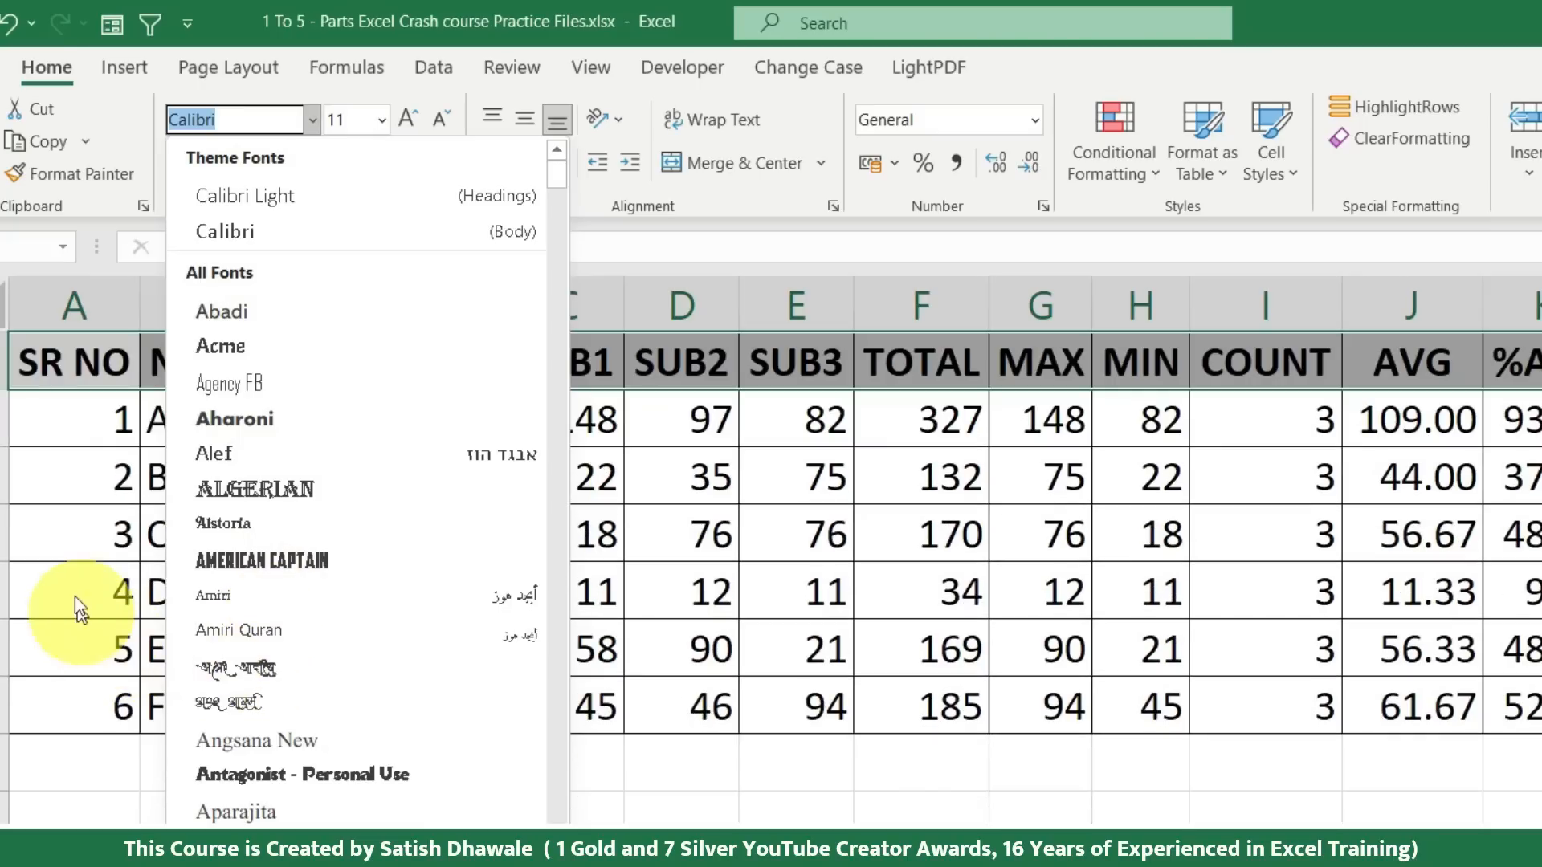
left_click(74, 556)
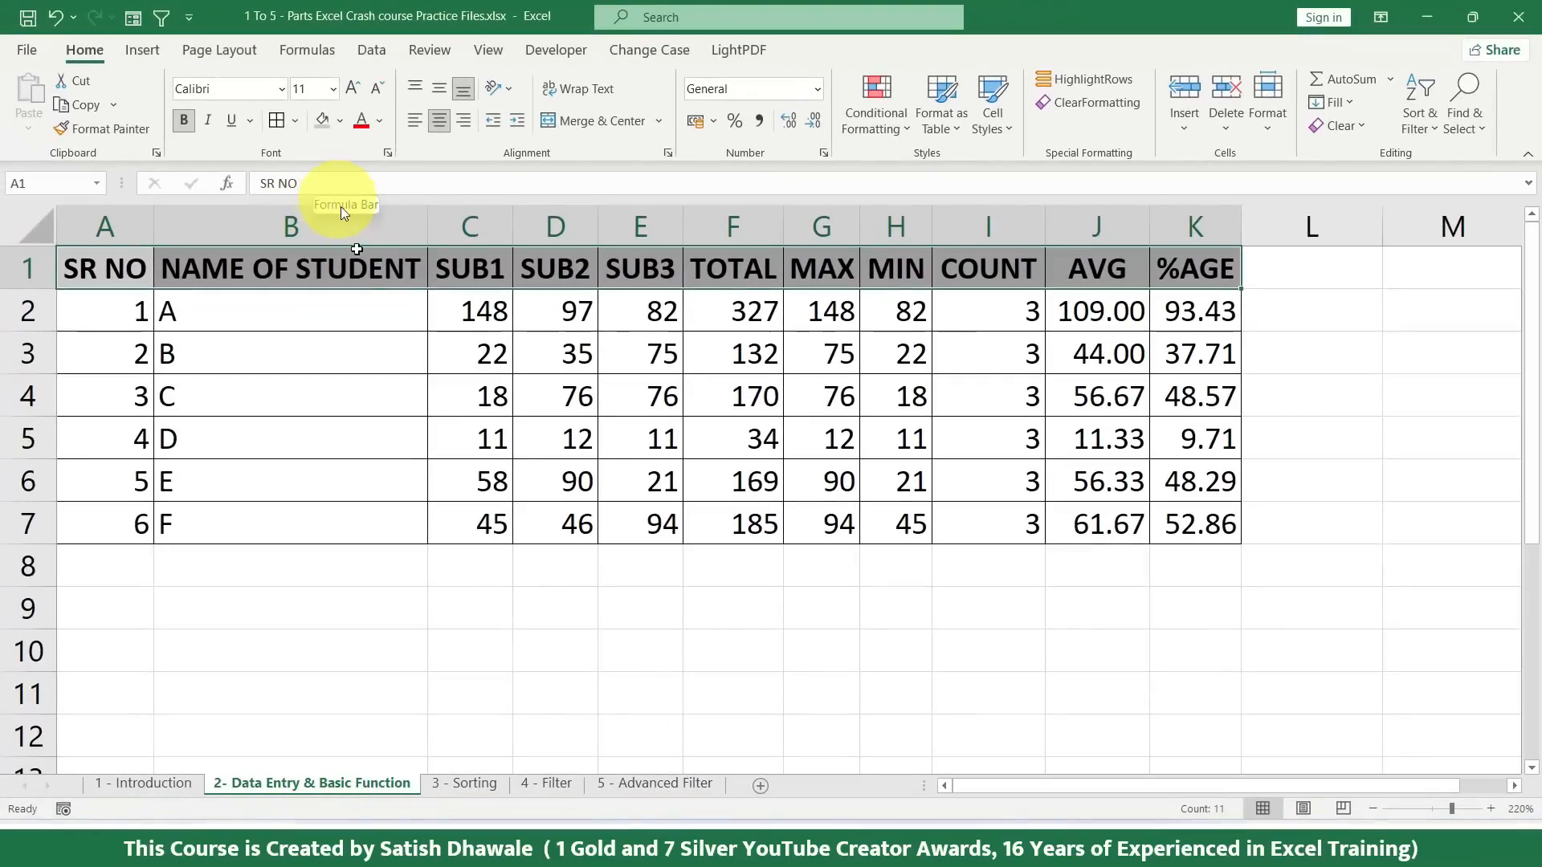
left_click(337, 383)
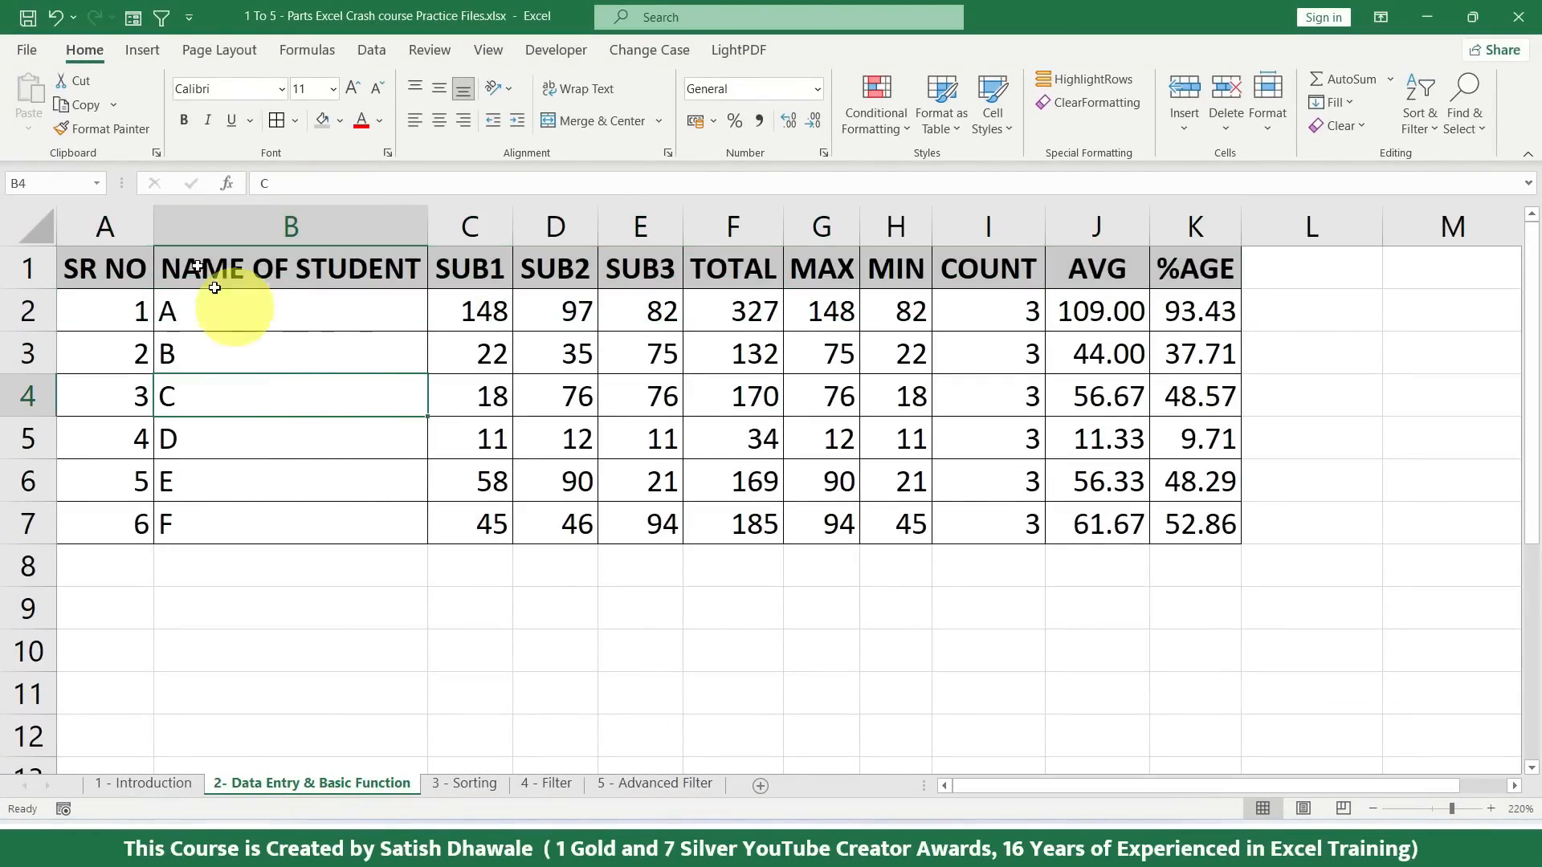
left_click_drag(115, 268, 1205, 524)
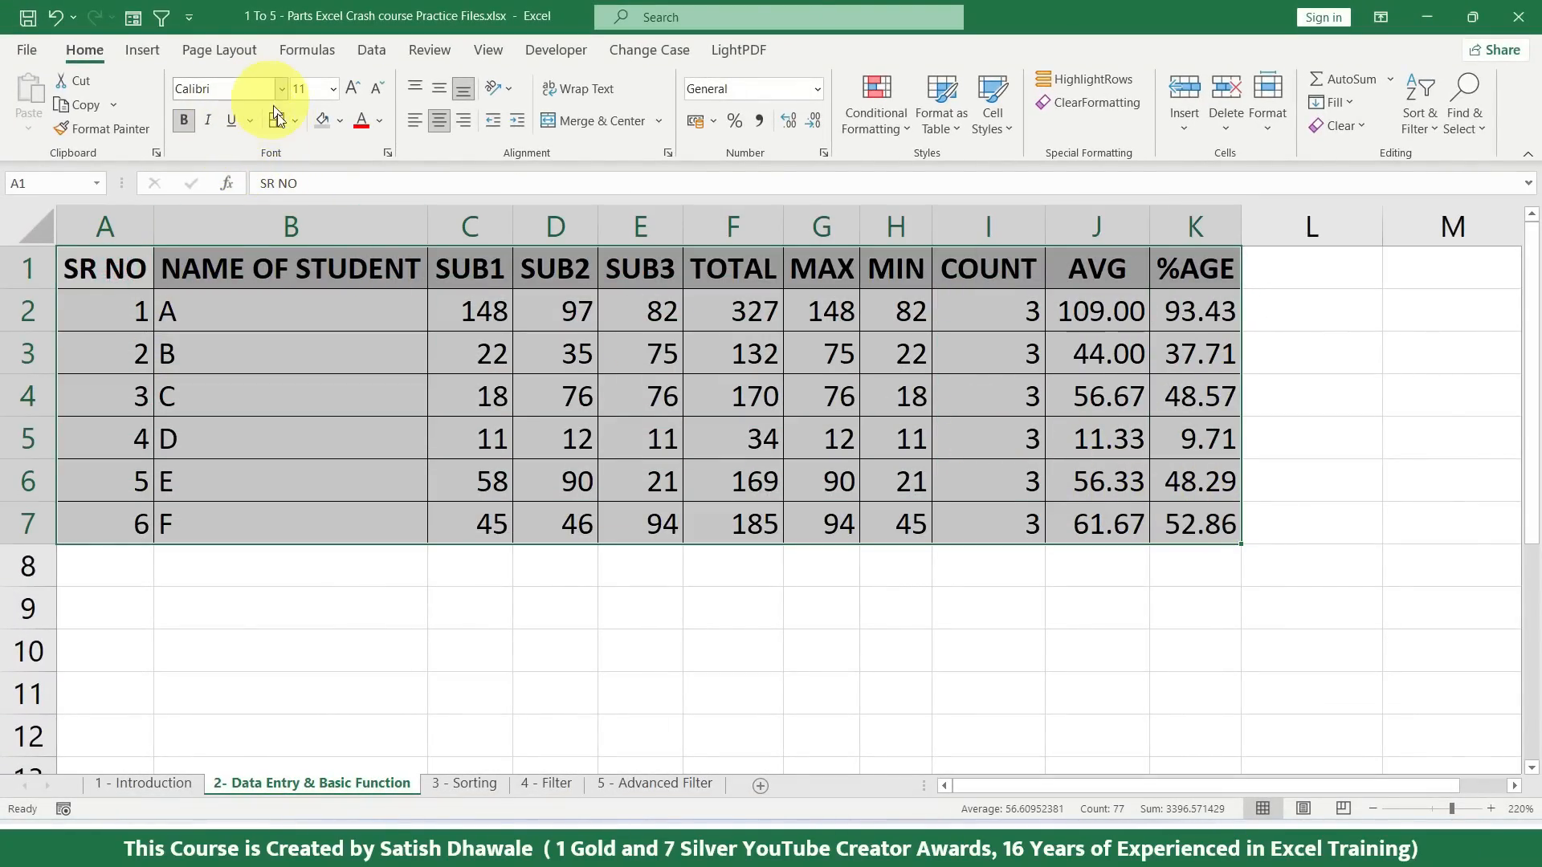
left_click(110, 263)
Step: Insert a blank row above the header row, and undo the insertion
left_click(28, 269)
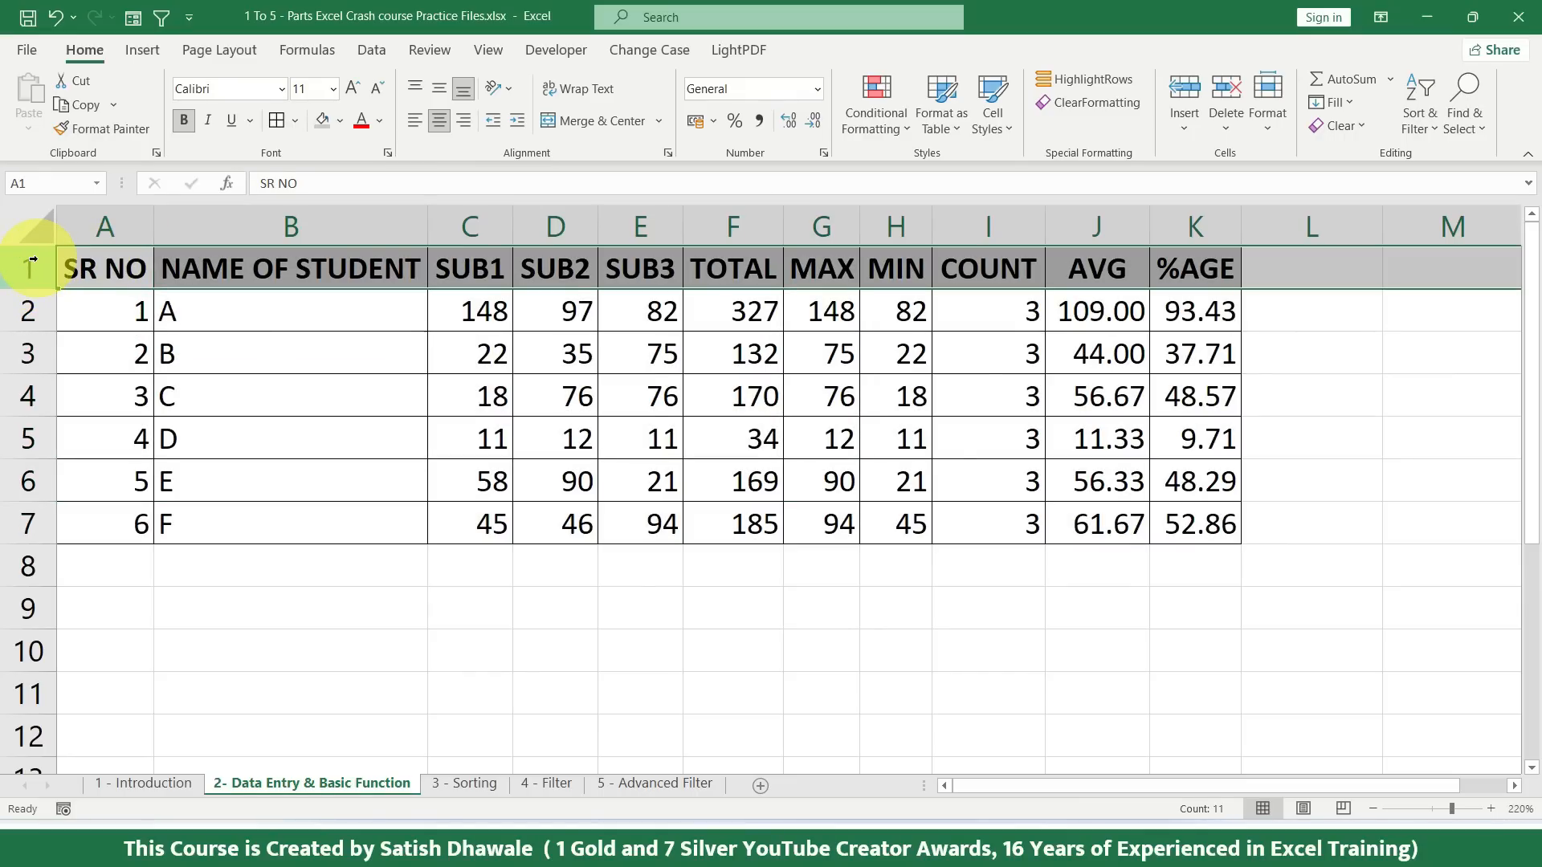
key("ctrl+shift+plus")
left_click(91, 267)
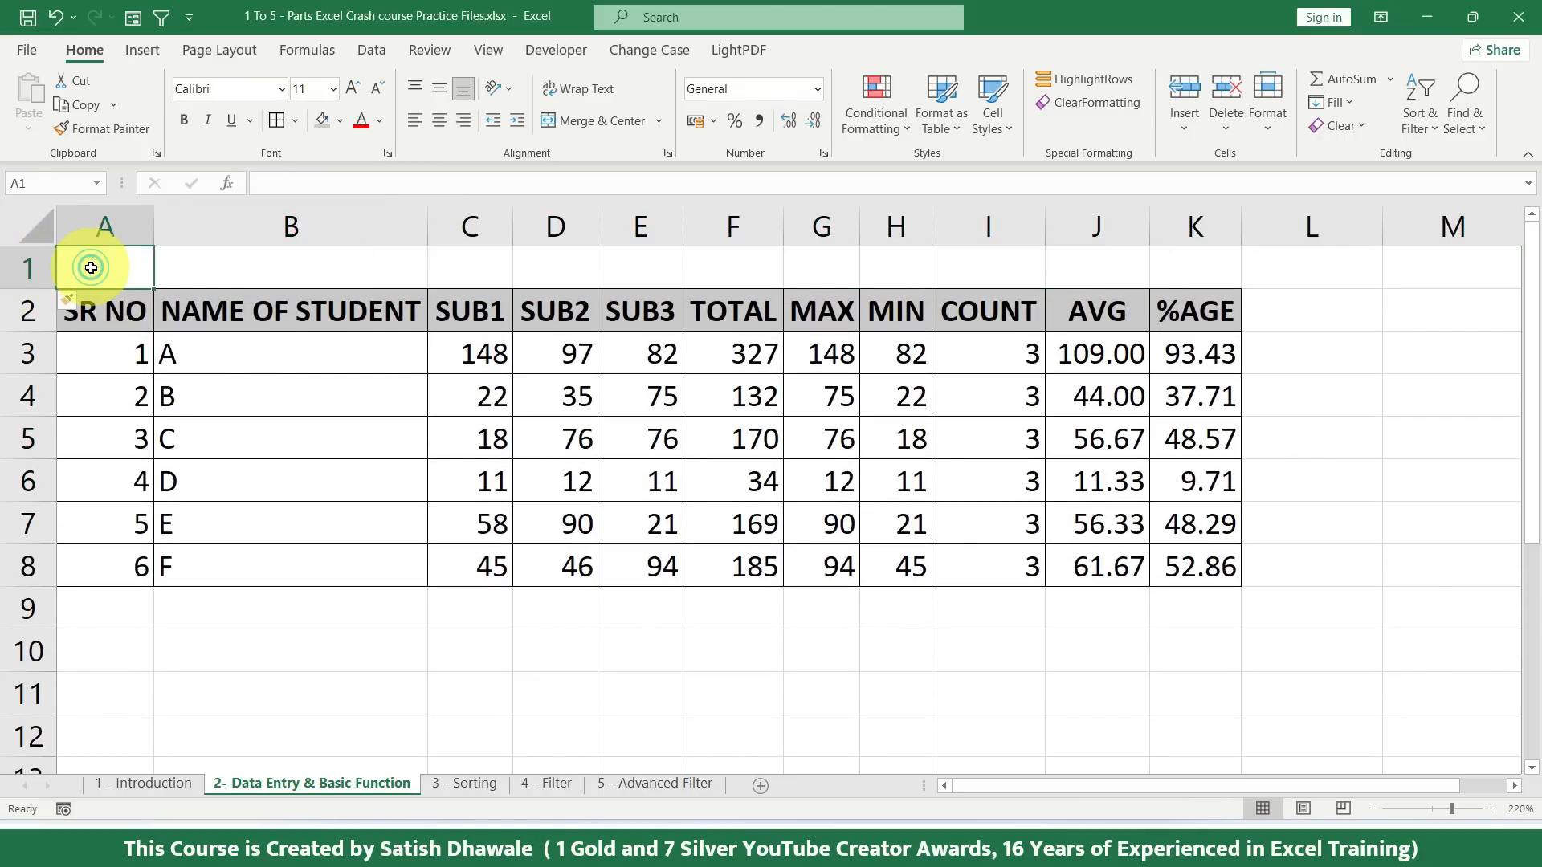
key("ctrl+z")
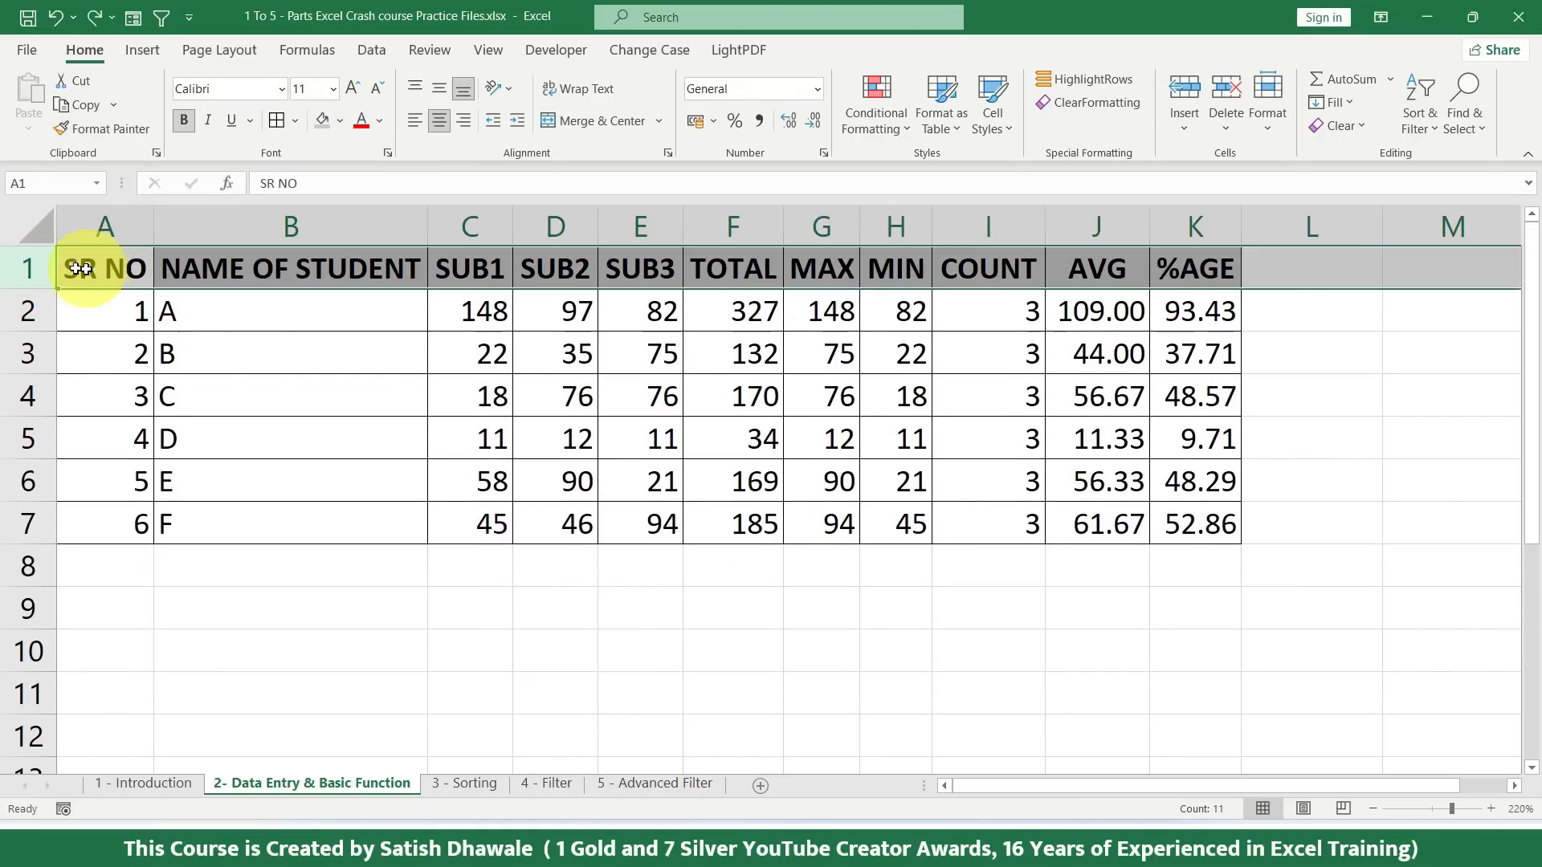
Step: Insert a blank row above the header row and enter the title STUDENT DATA in A1
right_click(27, 267)
left_click(117, 441)
left_click_drag(127, 269, 1198, 263)
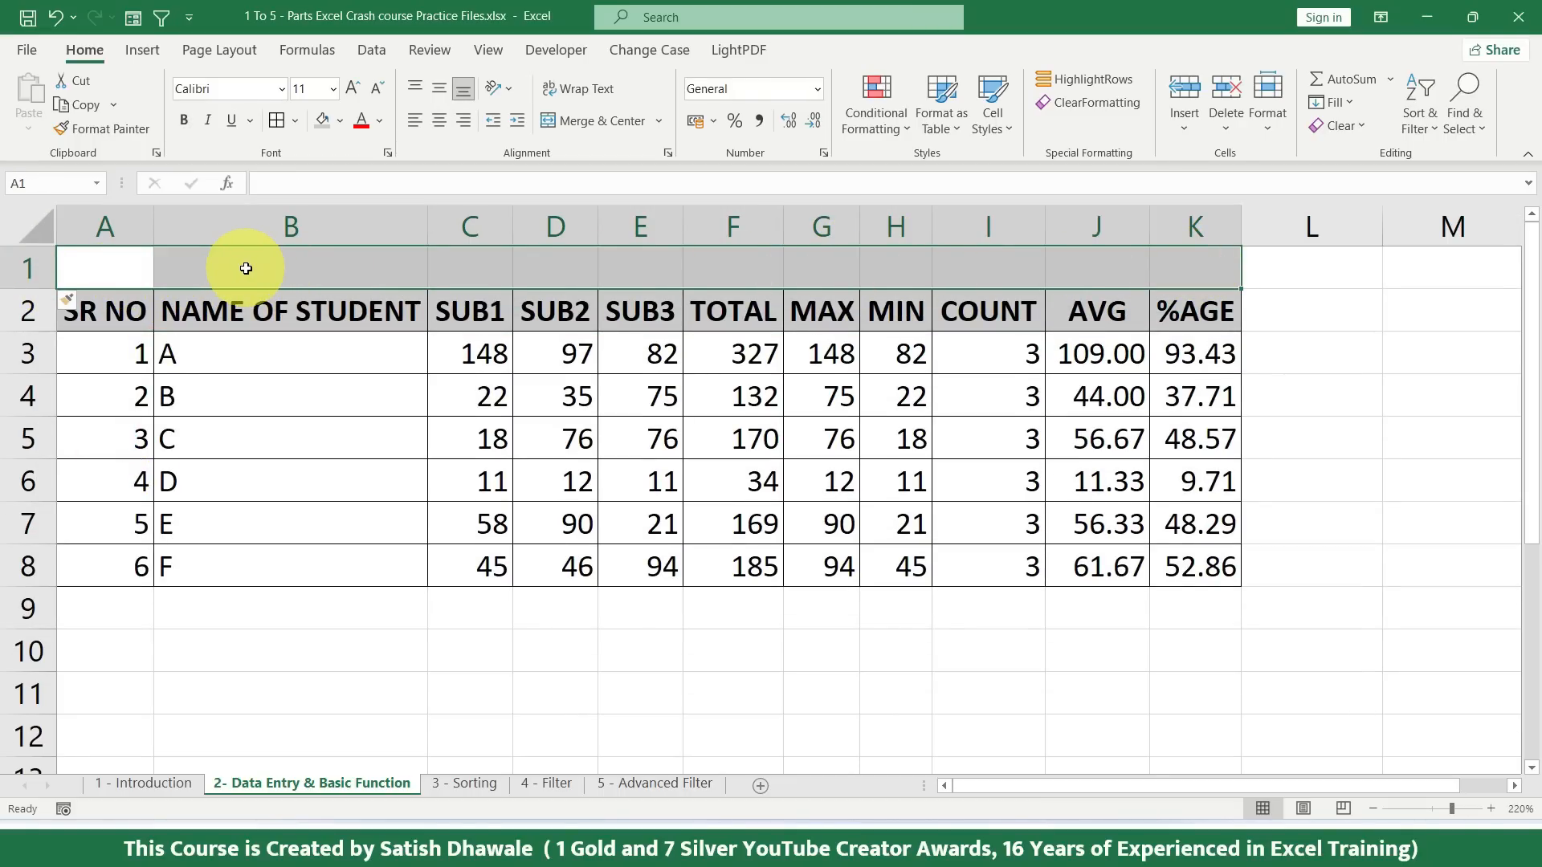
type("STUDENT DATA")
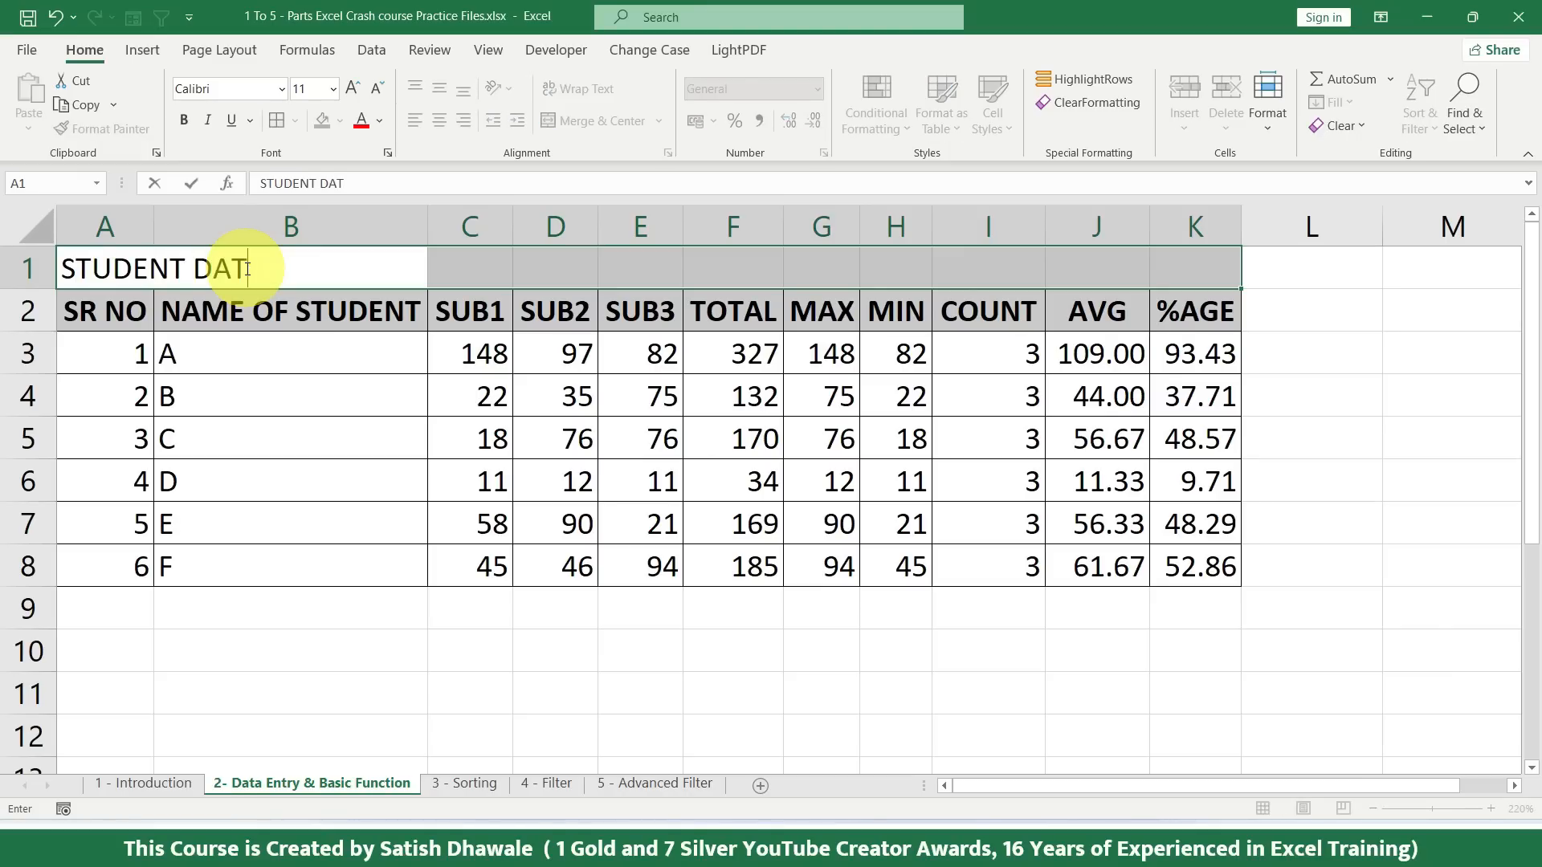
key("Return")
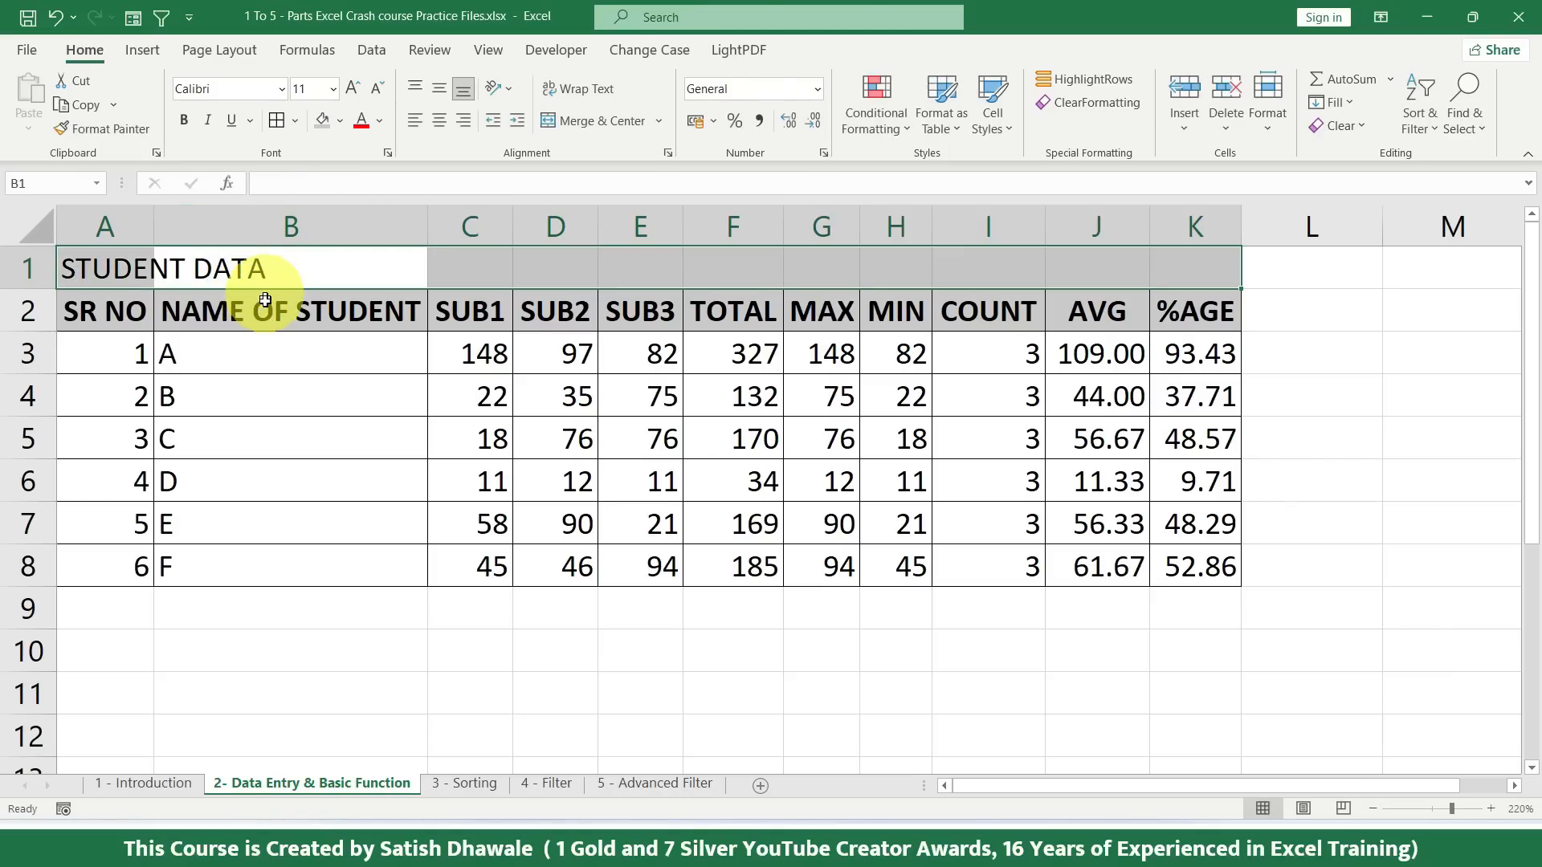
Step: Merge and center the STUDENT DATA title across A1:K1, undoing the merge once and applying it again
left_click(258, 345)
left_click(93, 263)
left_click_drag(93, 263, 1195, 265)
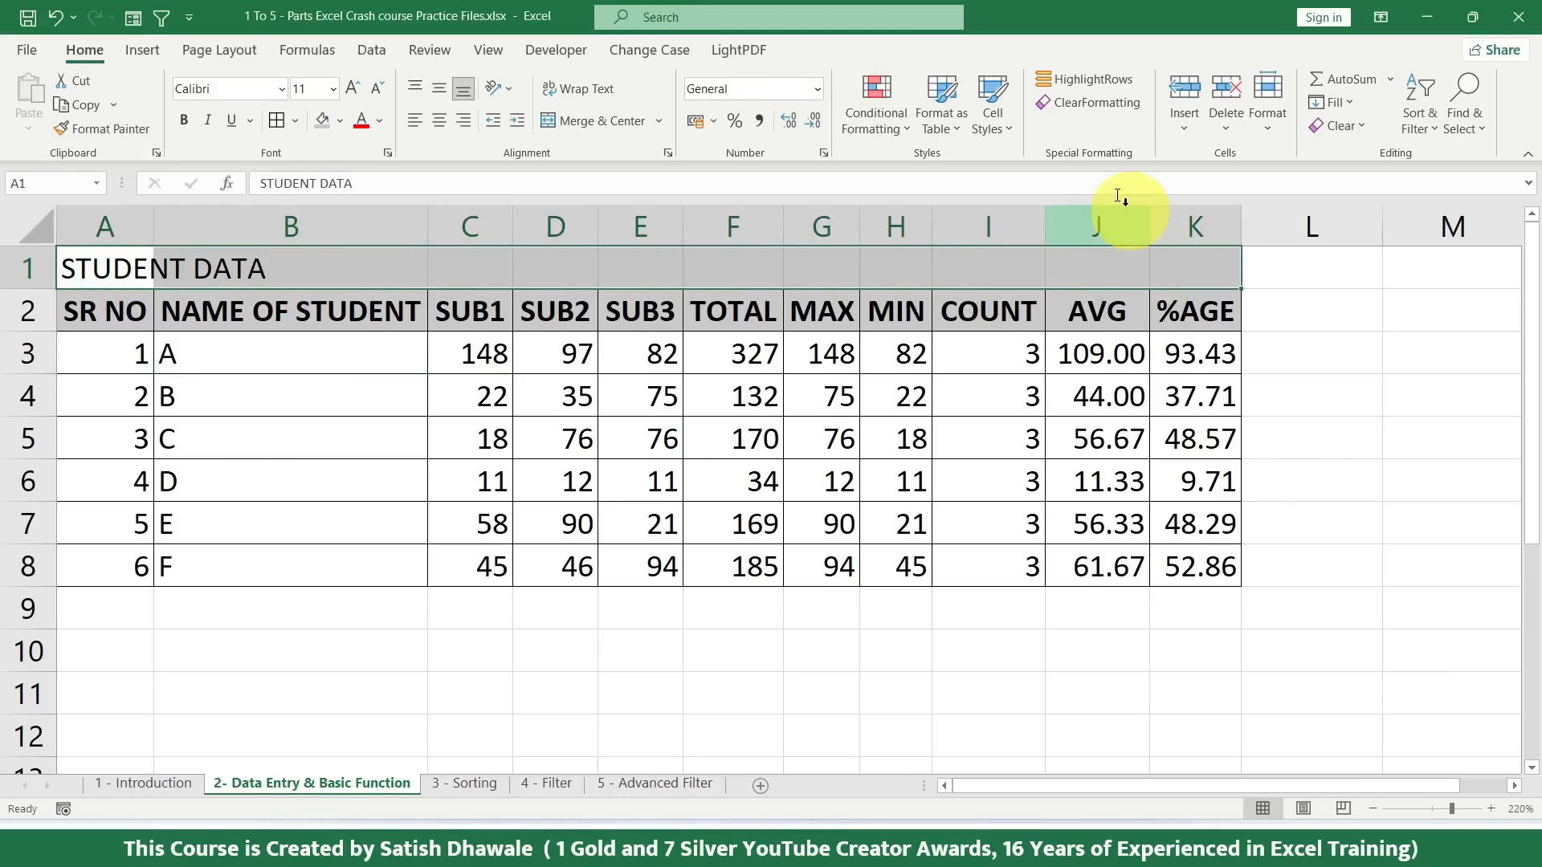
left_click(581, 127)
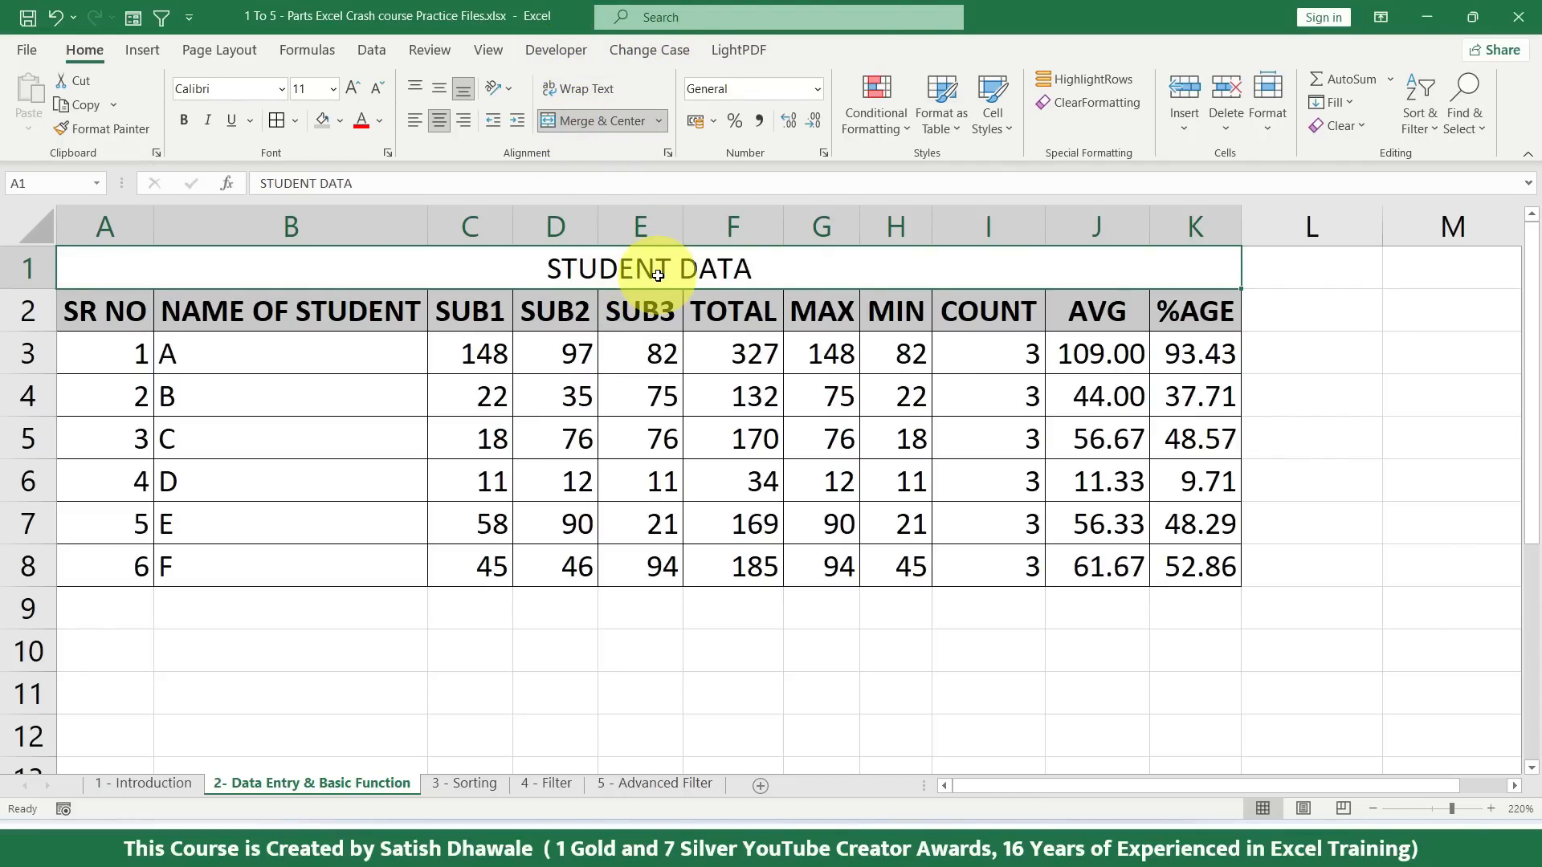
key("ctrl+z")
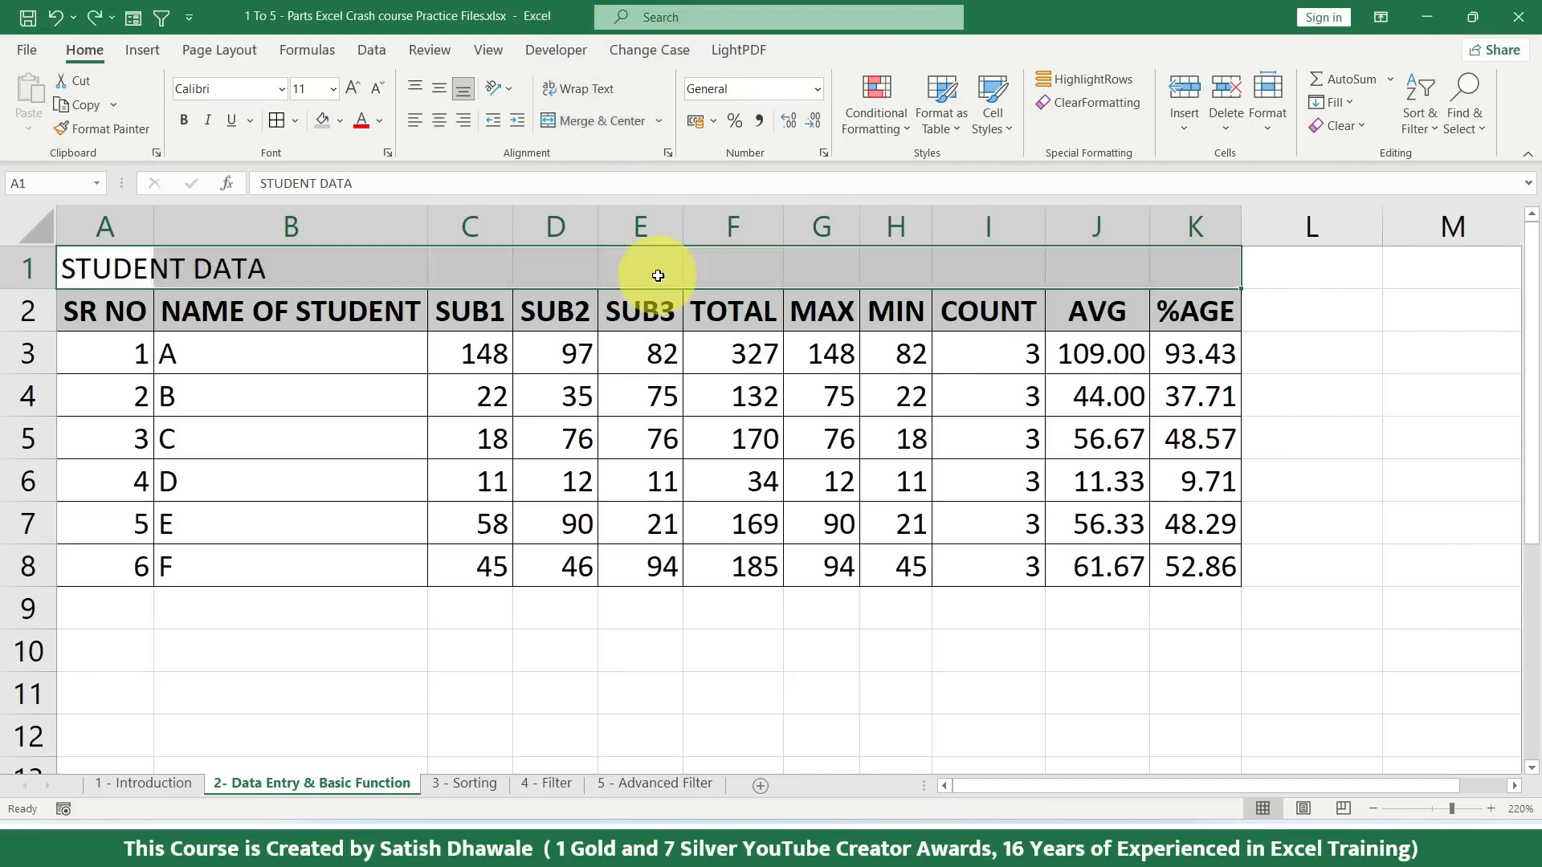
left_click(612, 134)
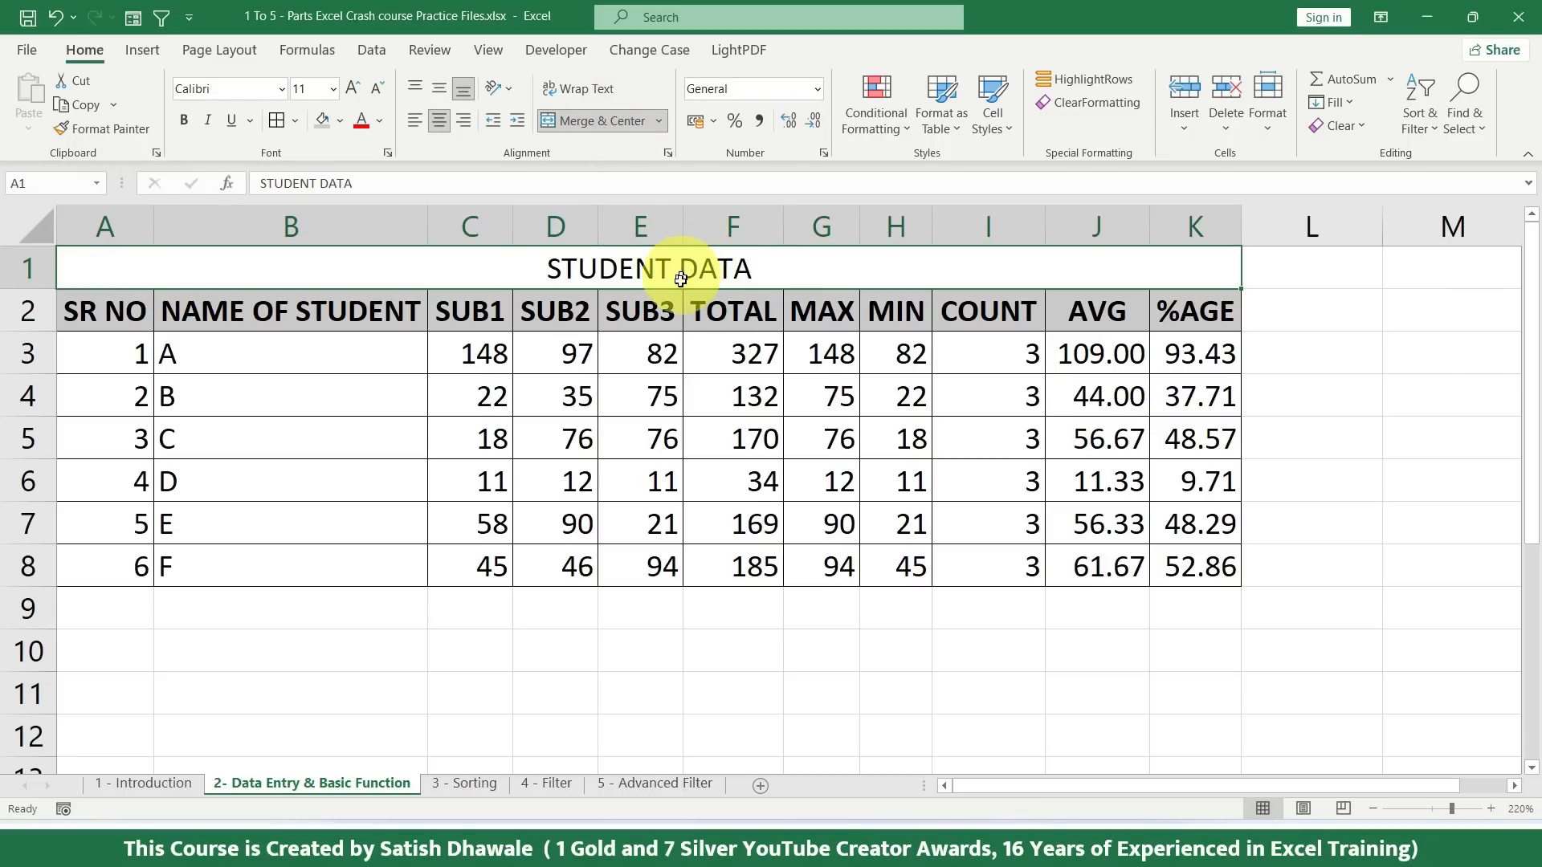